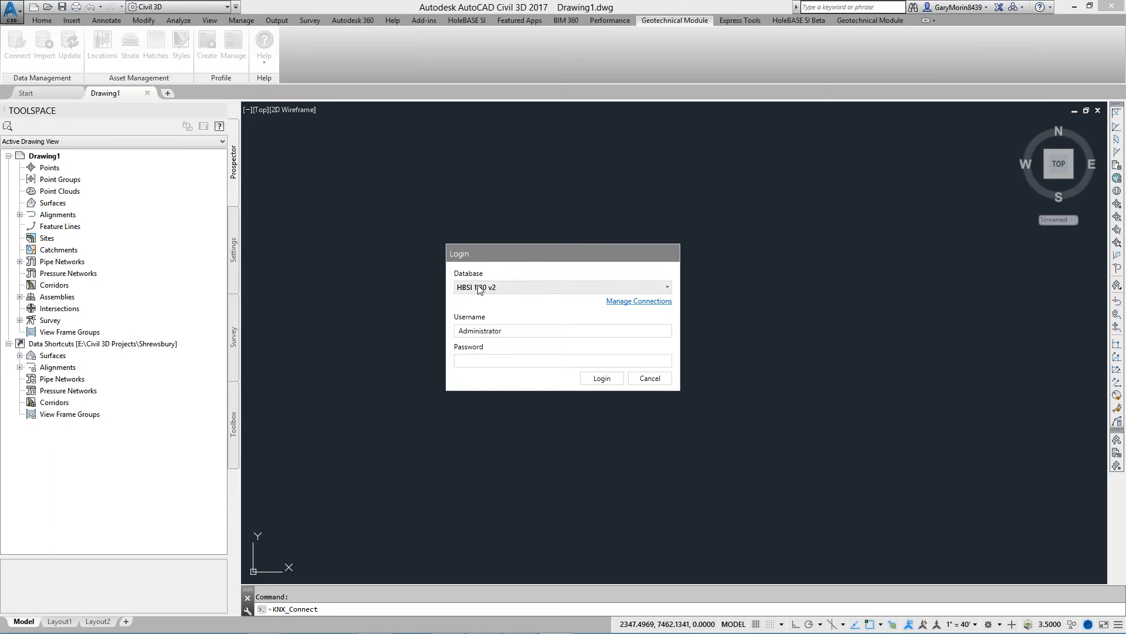
- Log in to the Geotechnical Module 2017 database and load project AU2016001 into the drawing
left_click(478, 288)
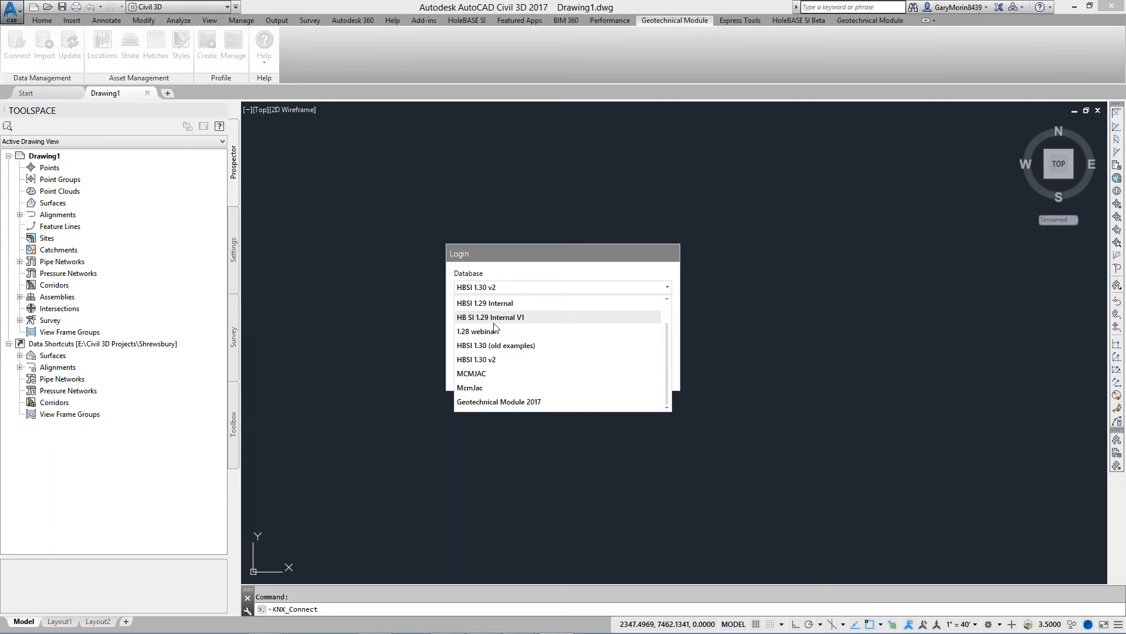
left_click(481, 403)
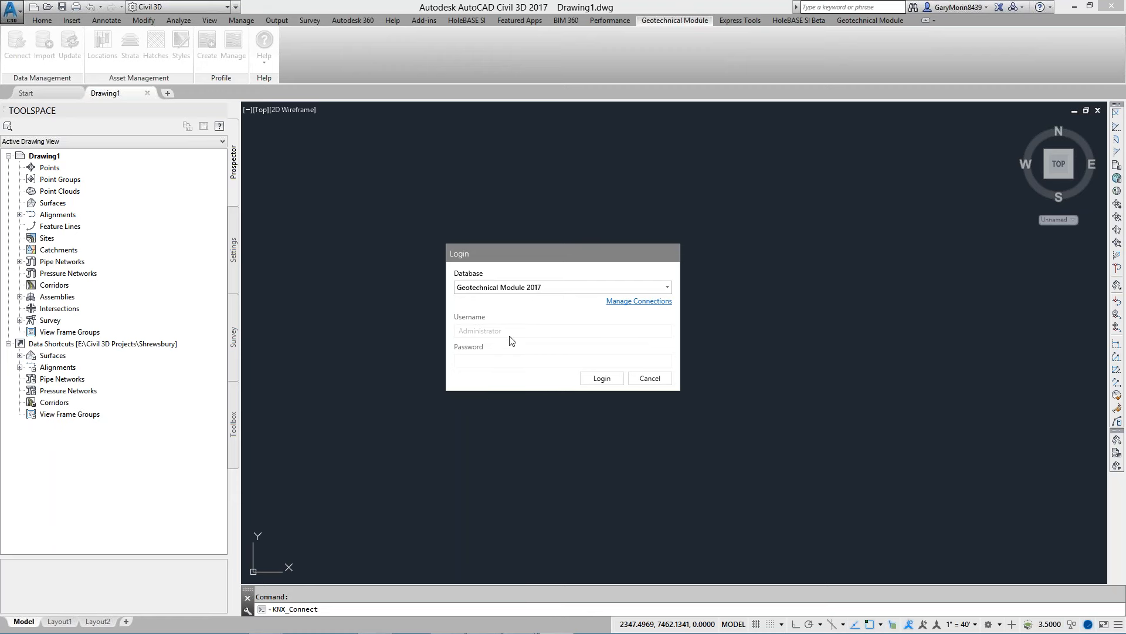
left_click(605, 377)
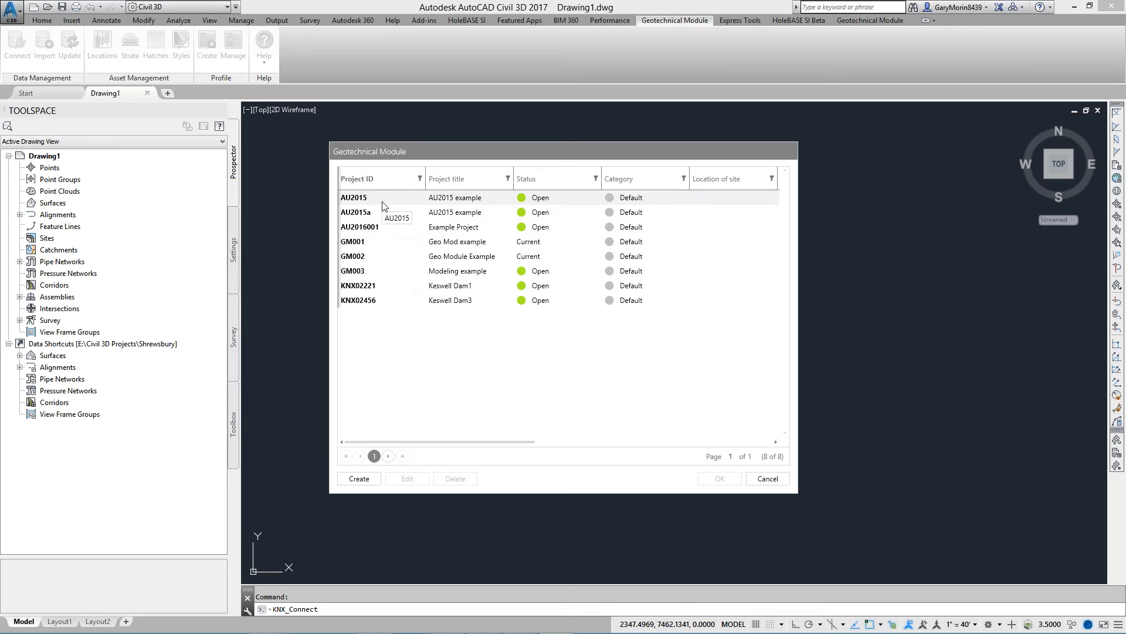
left_click(357, 230)
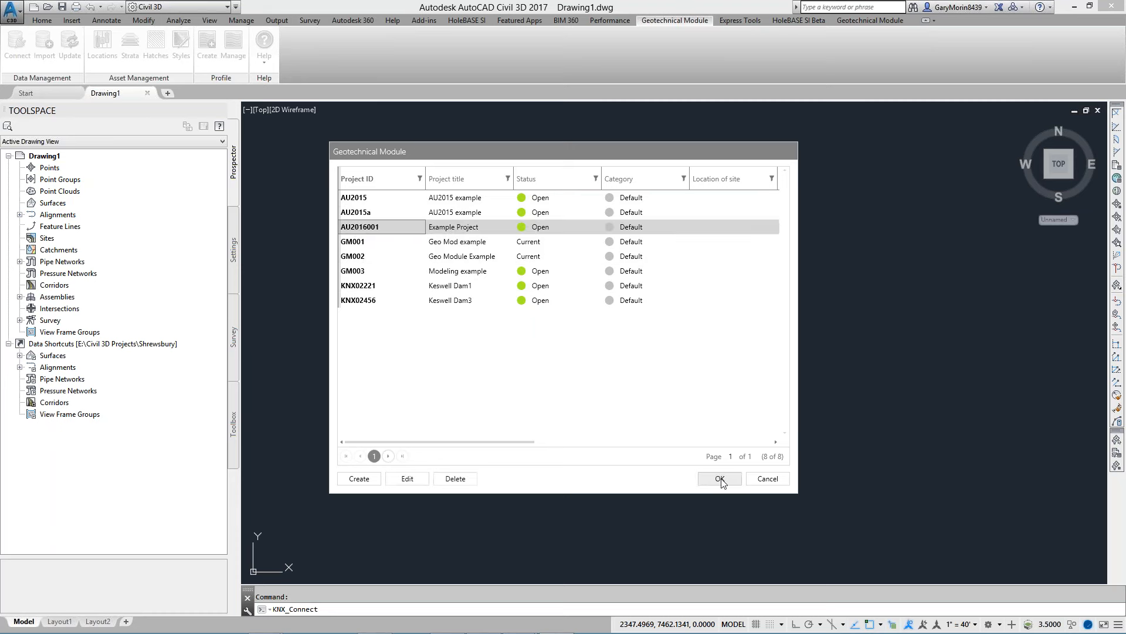
left_click(720, 479)
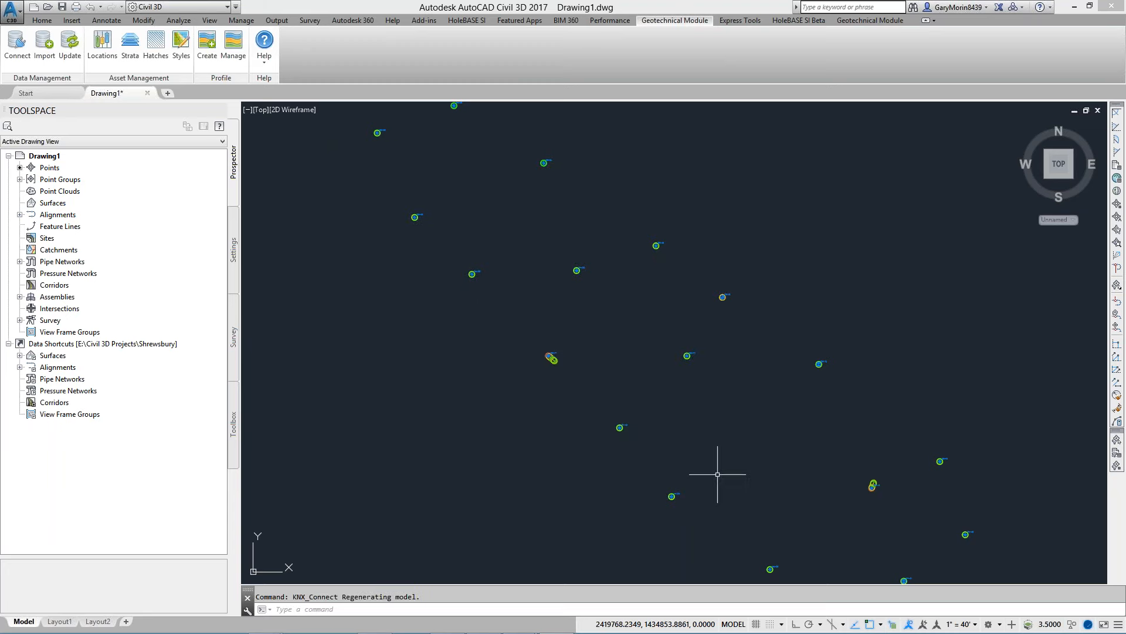
scroll(587, 498, "down", 2)
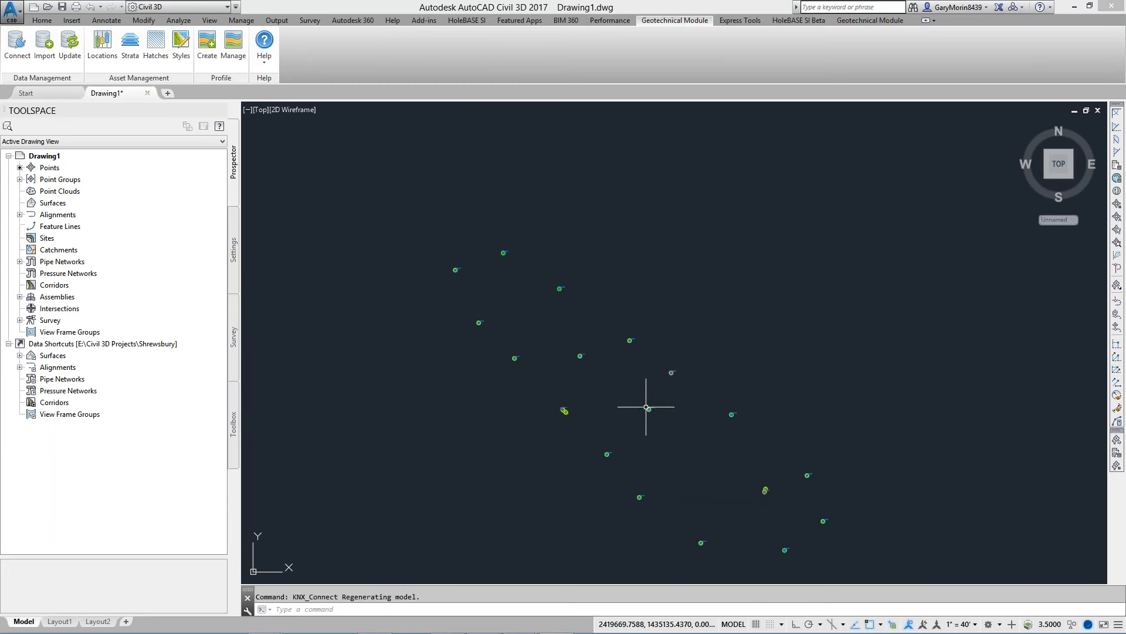
mouse_move(648, 402)
middle_mouse_down("shift")
mouse_move(673, 376)
mouse_move(636, 297)
mouse_move(692, 251)
middle_mouse_up("shift")
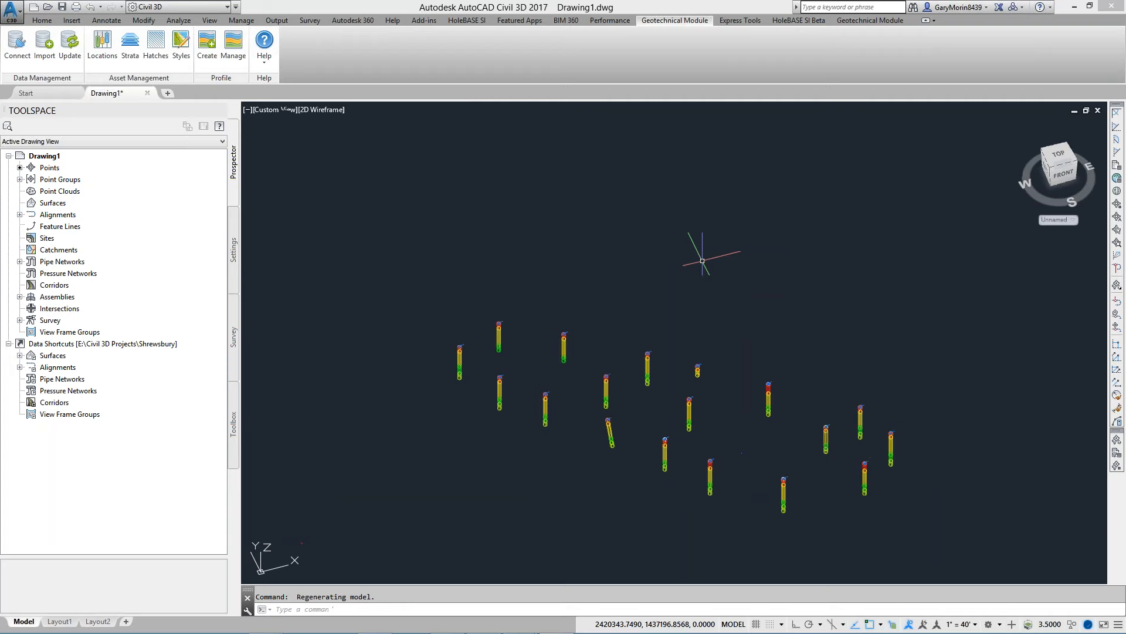
- Close the current drawing without saving and create a new one from the KNX (Imperial) NCS.dwt template
left_click(1098, 110)
left_click(572, 348)
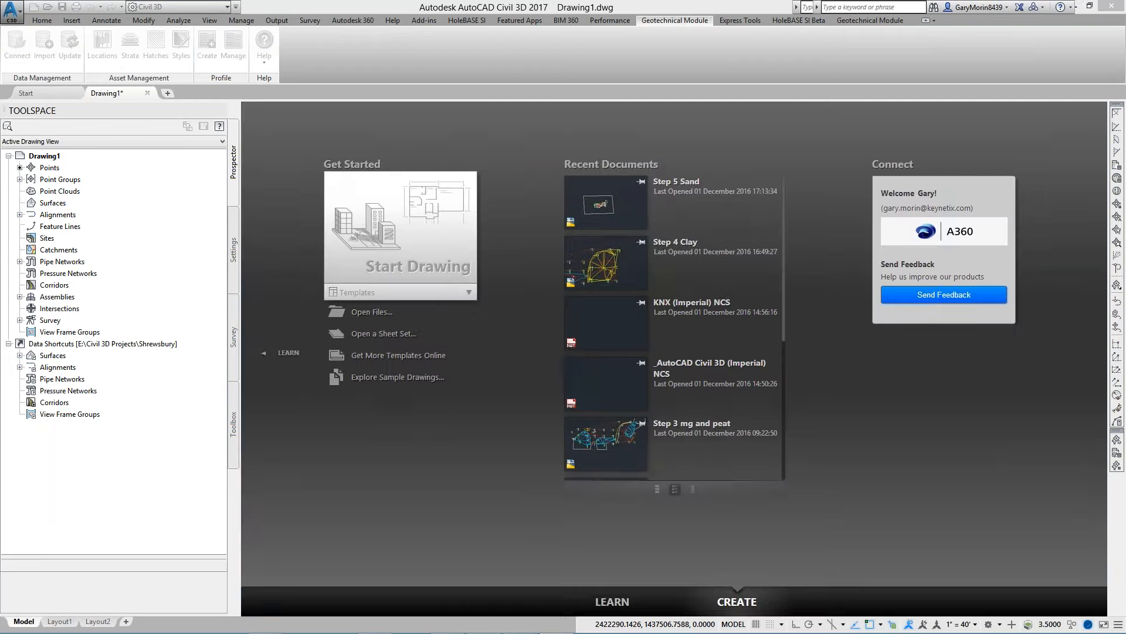
left_click(15, 22)
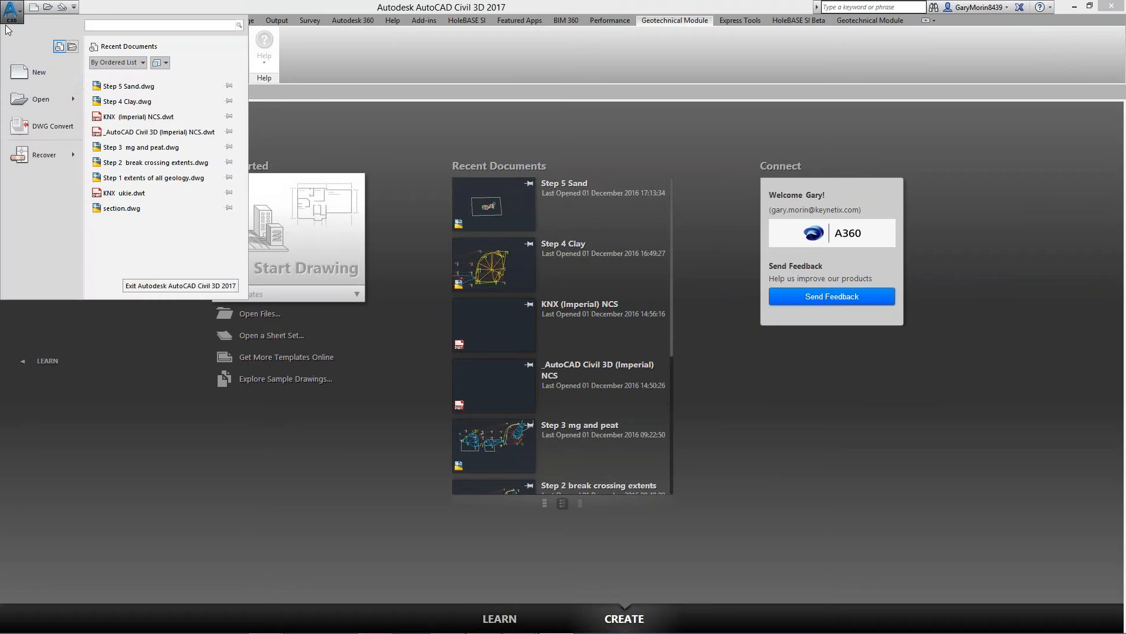
left_click(52, 80)
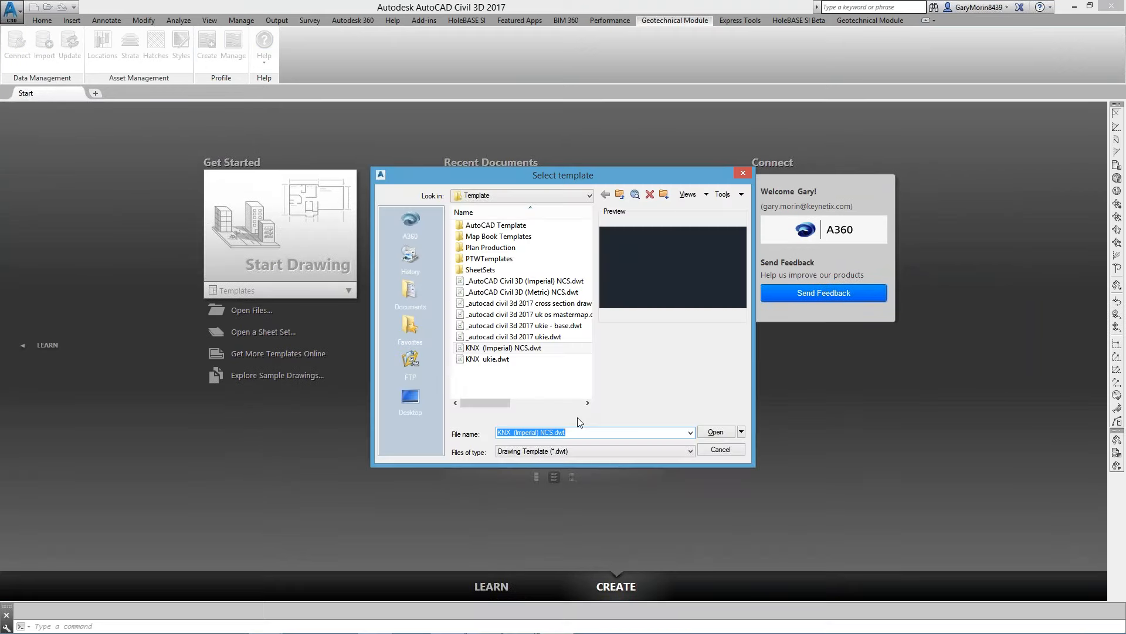
left_click(717, 433)
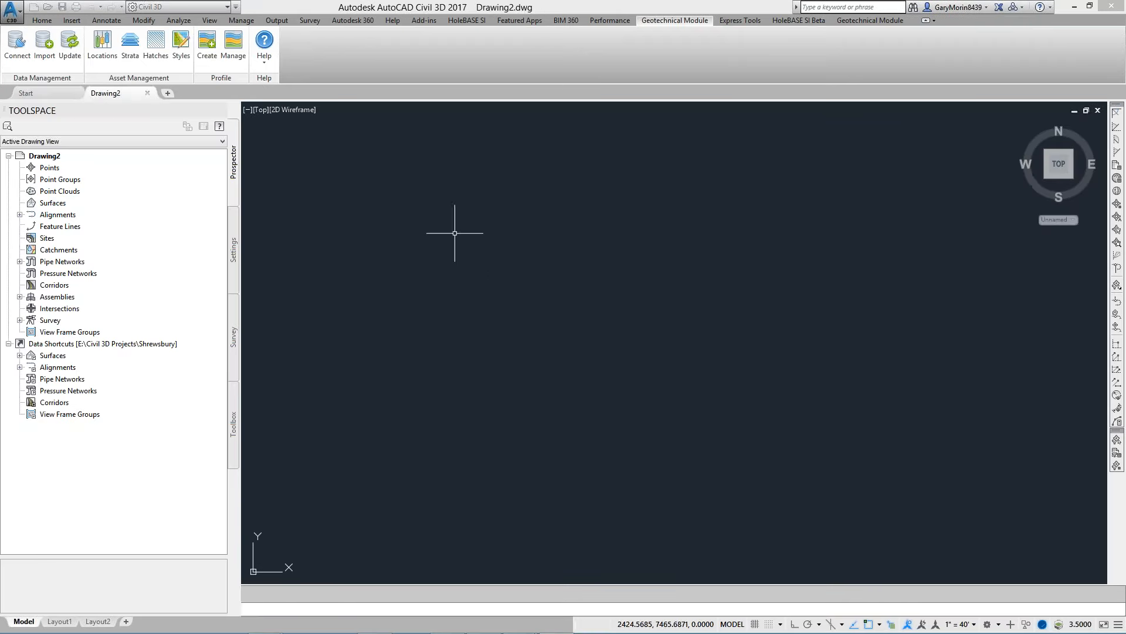
- Create a new geotechnical project with the project ID ASTI 001 and the name ASTI example
left_click(26, 48)
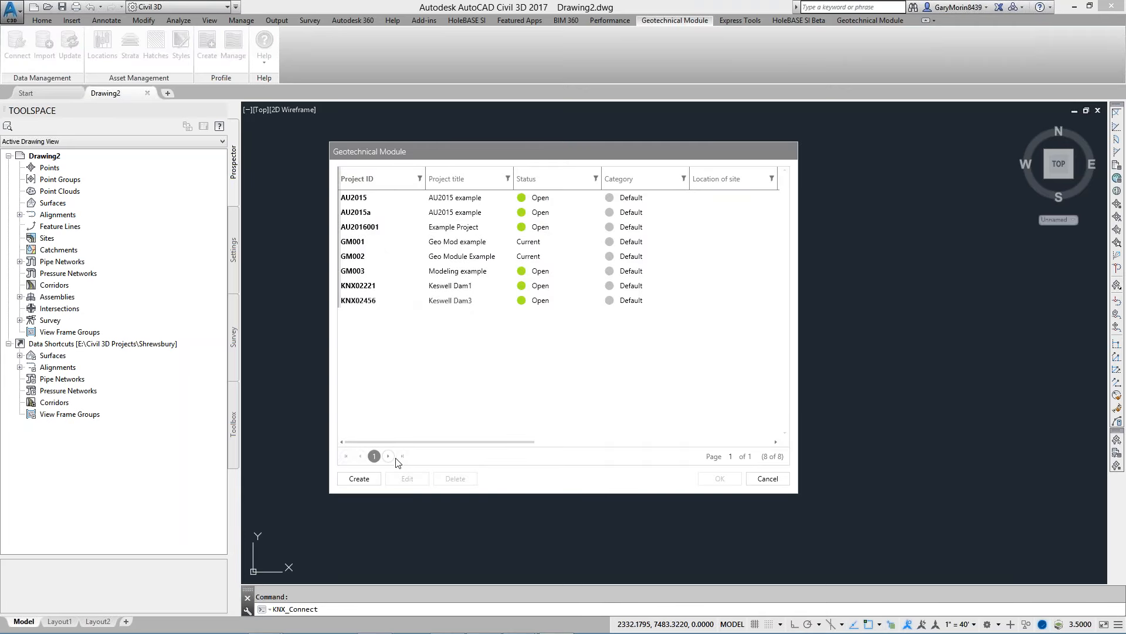
left_click(363, 478)
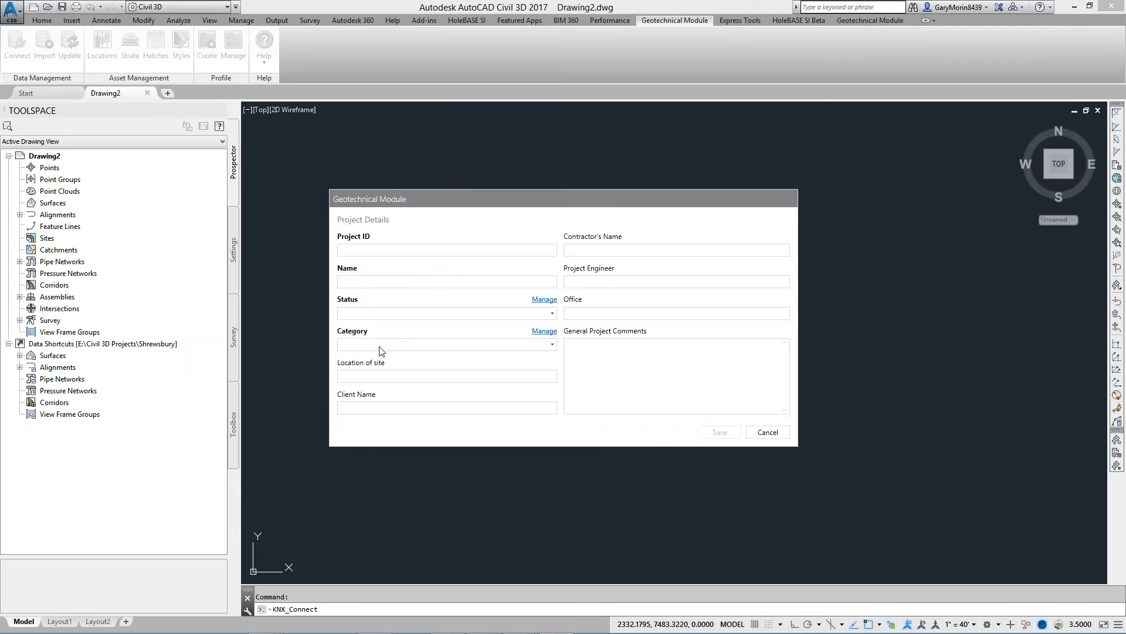
left_click(351, 251)
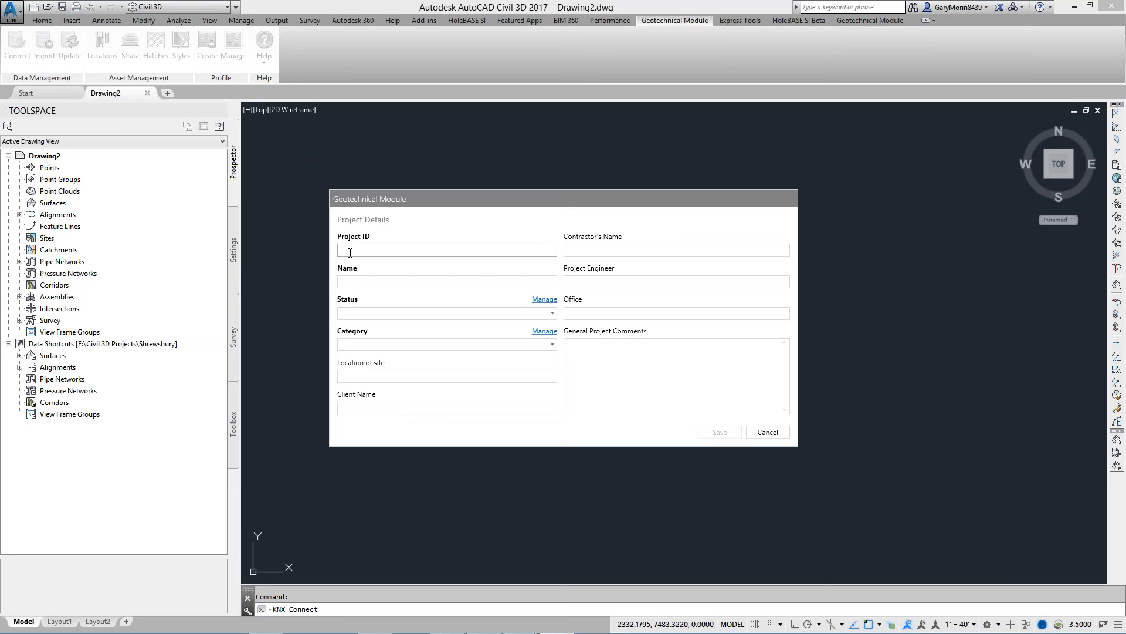
type("ASTI 001")
left_click(360, 283)
type("AS")
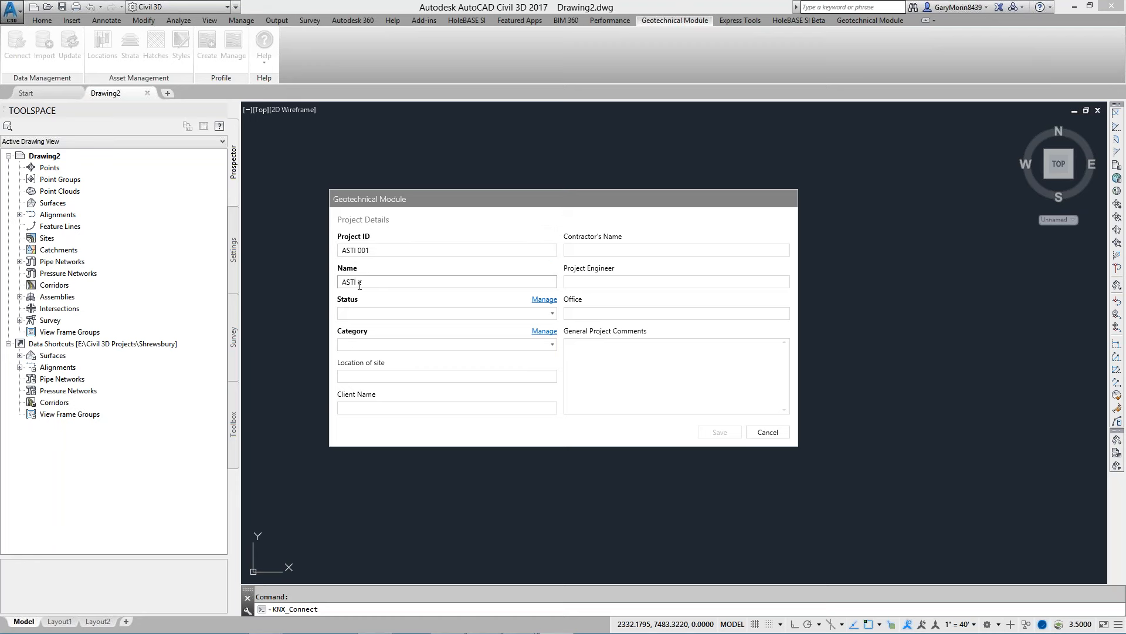
type("TI example")
- Set the new project's status to Open and its category to Default
left_click(542, 300)
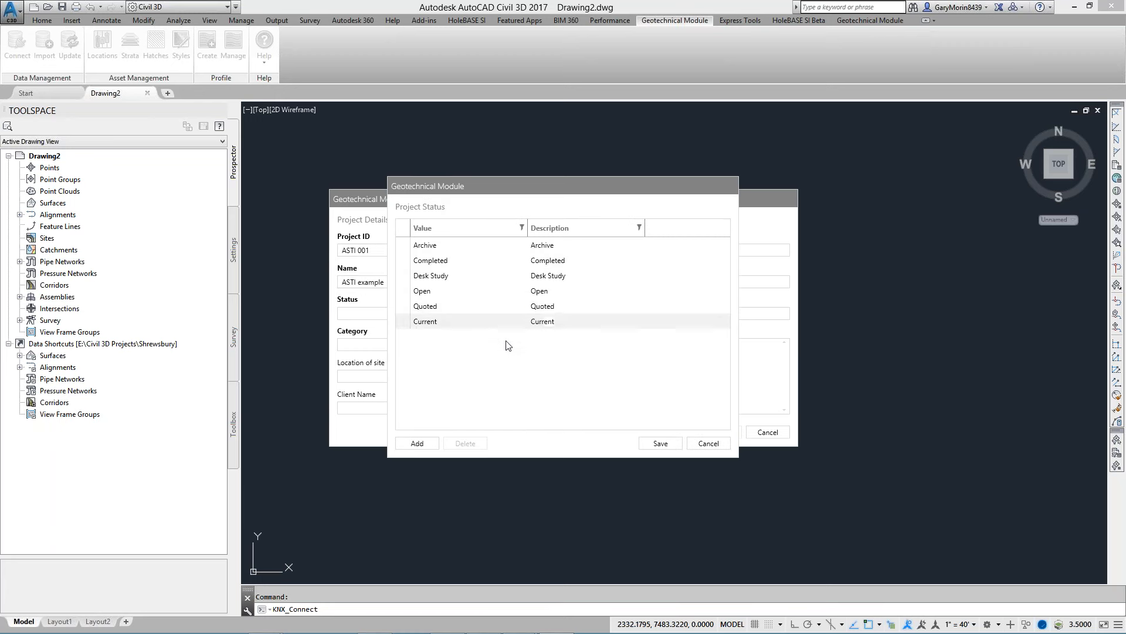
left_click(709, 445)
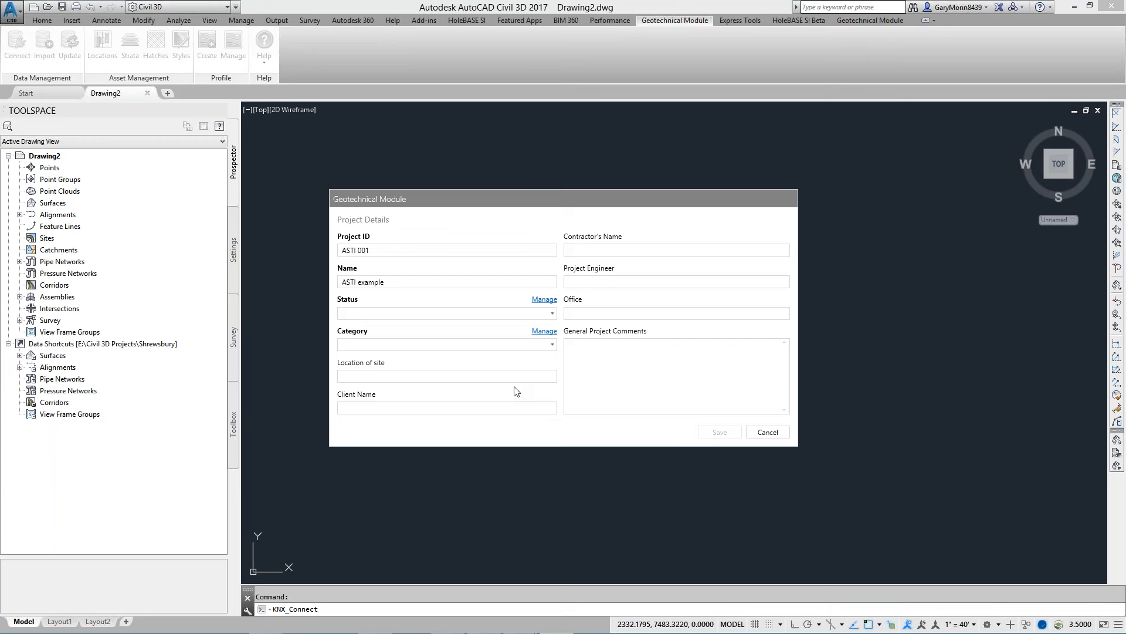
left_click(404, 313)
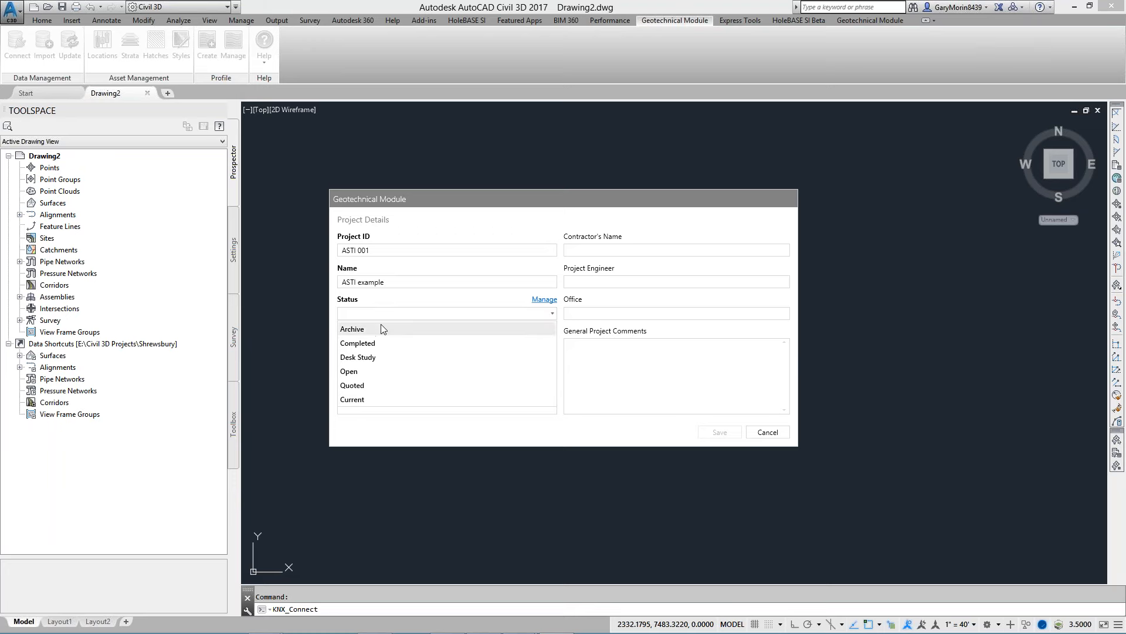
left_click(364, 372)
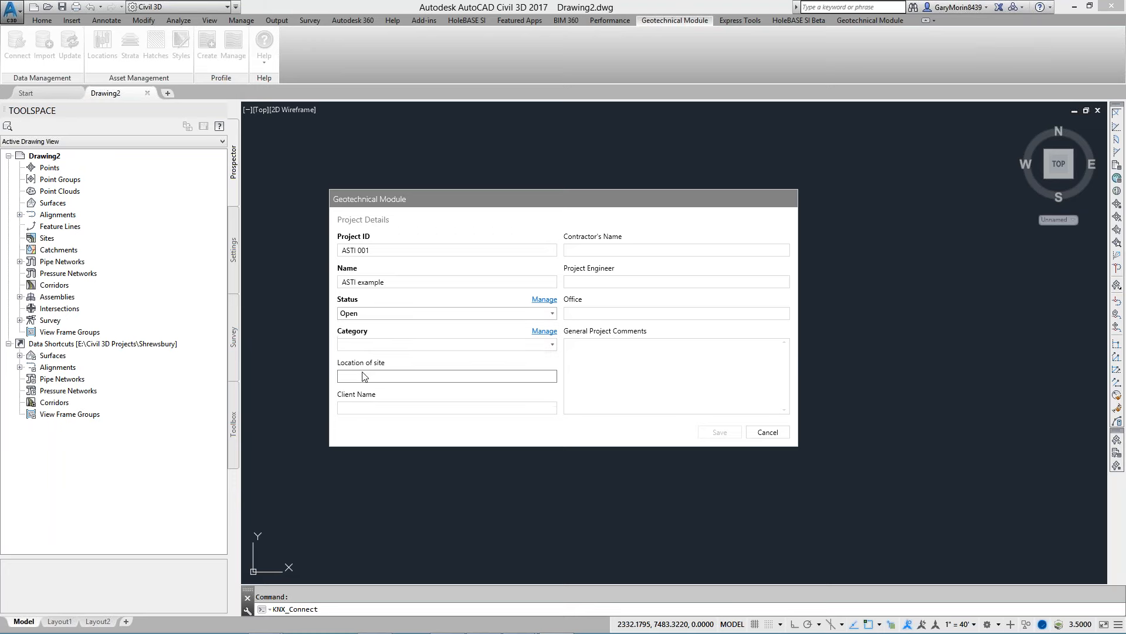
left_click(364, 340)
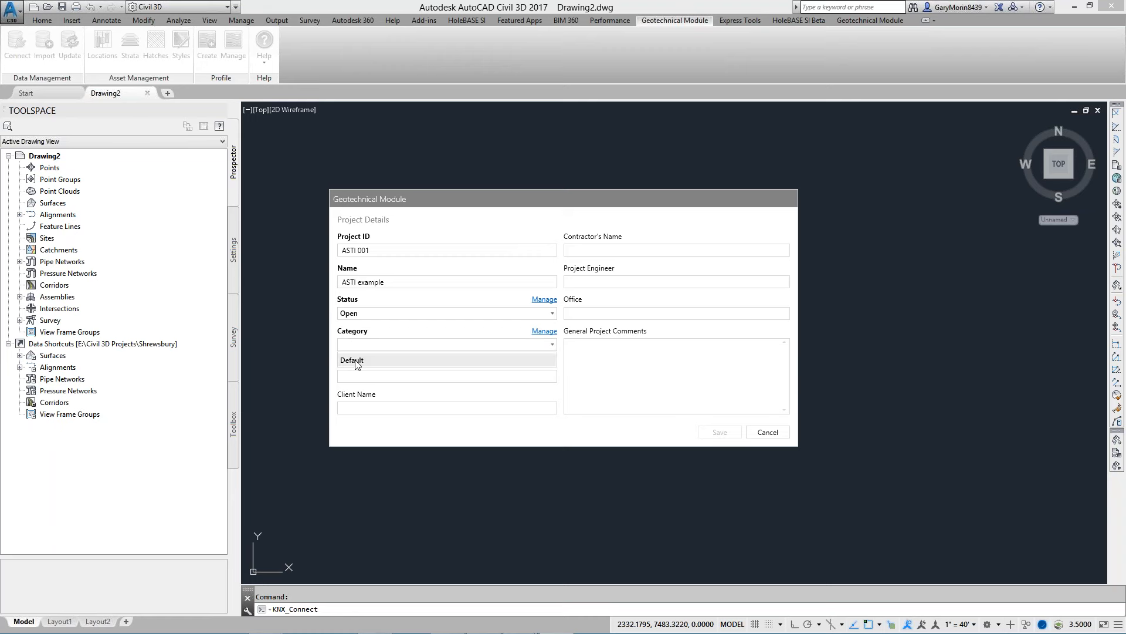
left_click(357, 361)
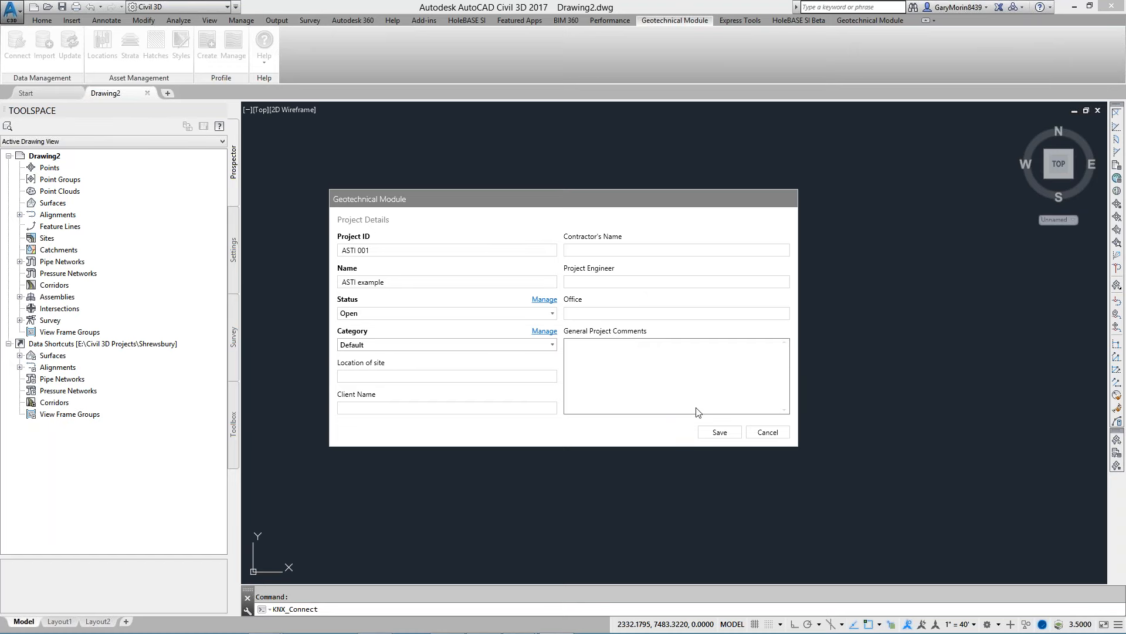
- Save the project details and connect the drawing to project ASTI 001
left_click(719, 432)
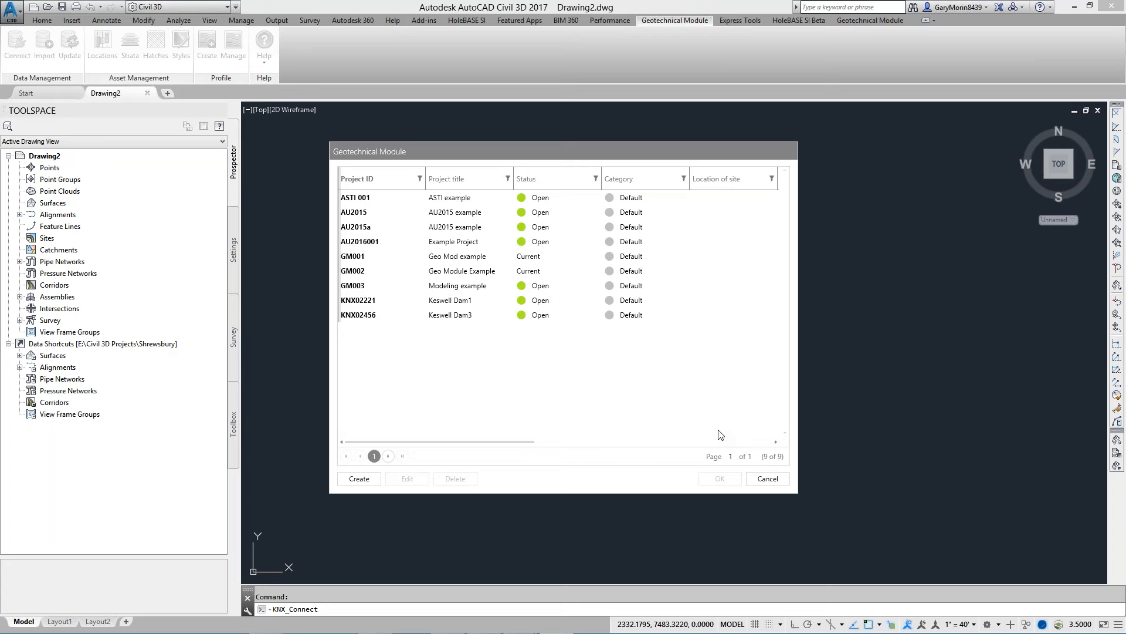
left_click(487, 199)
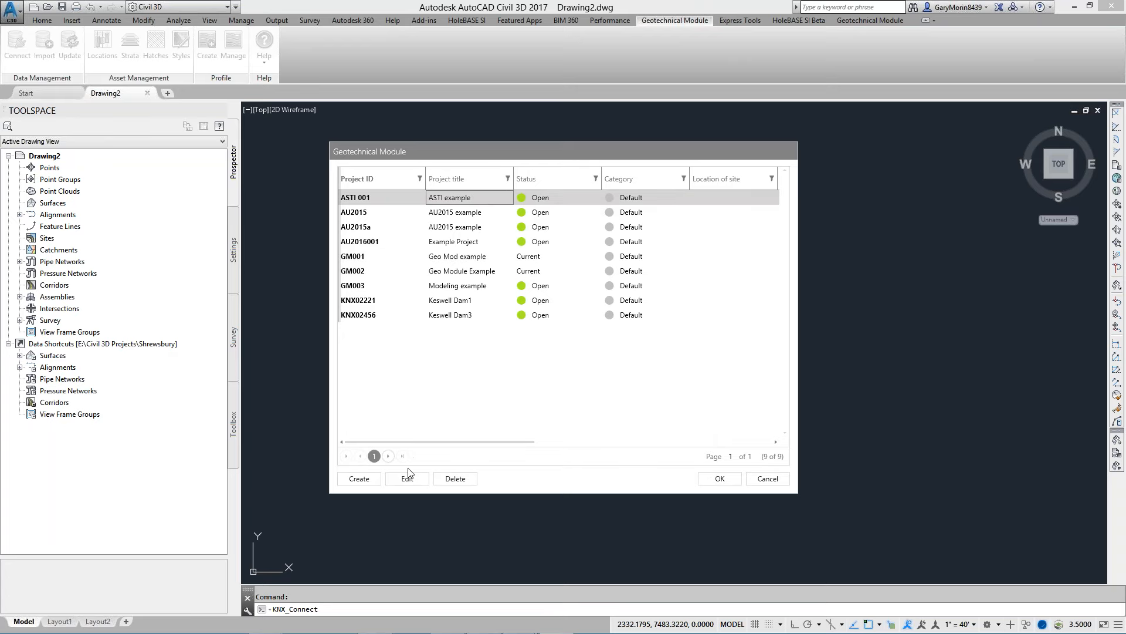
left_click(721, 478)
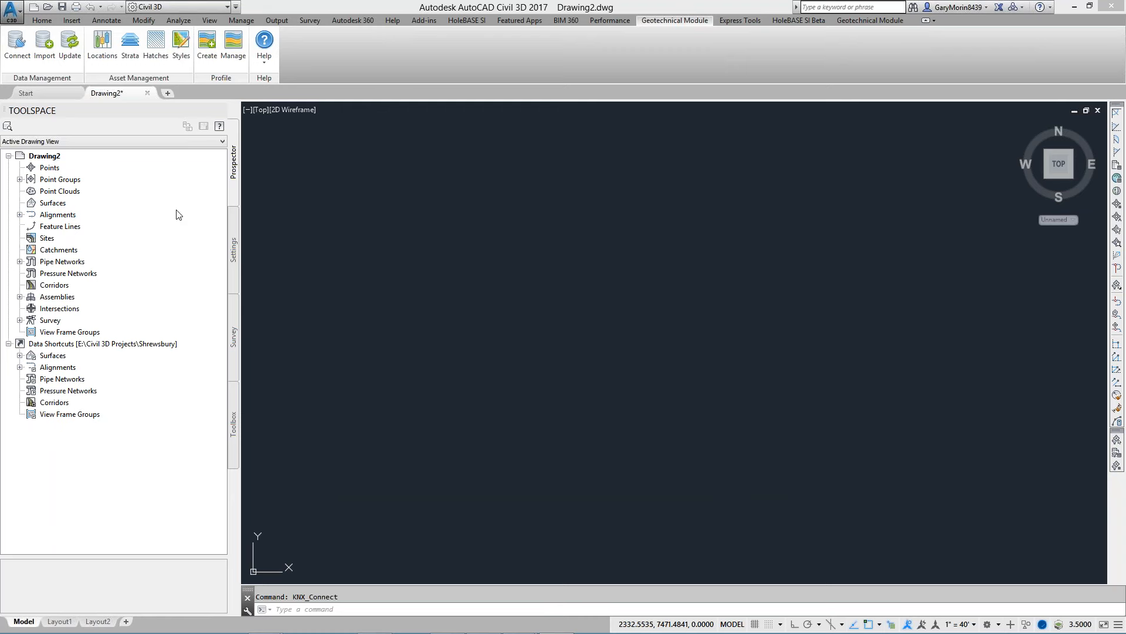
- Start a geotechnical data import in CSV format with the Default mapping
left_click(42, 42)
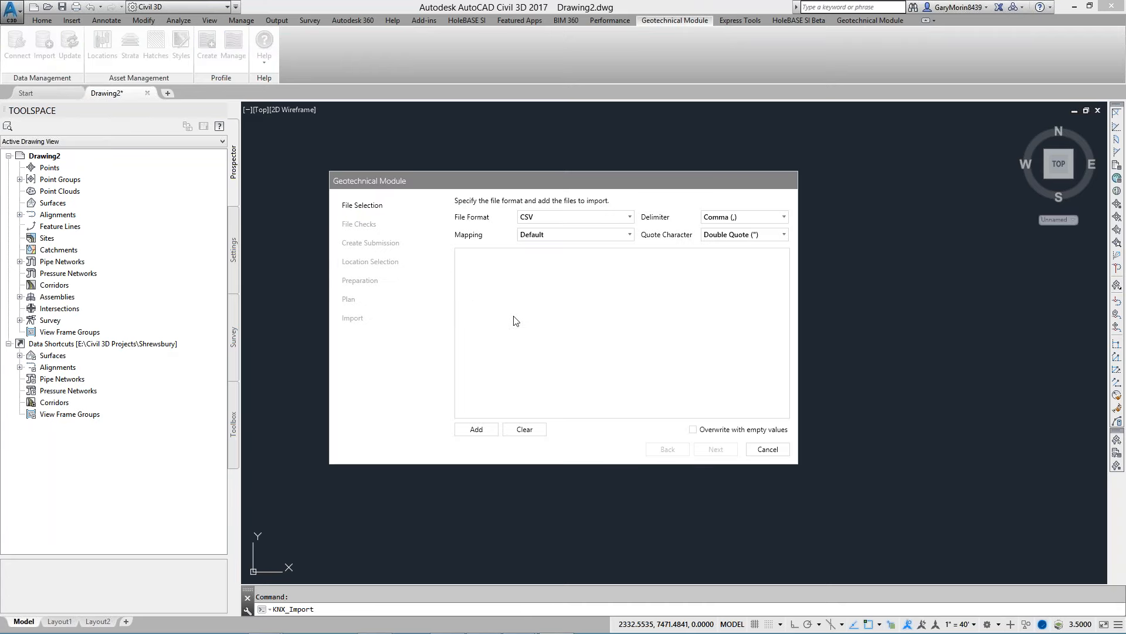
left_click(550, 239)
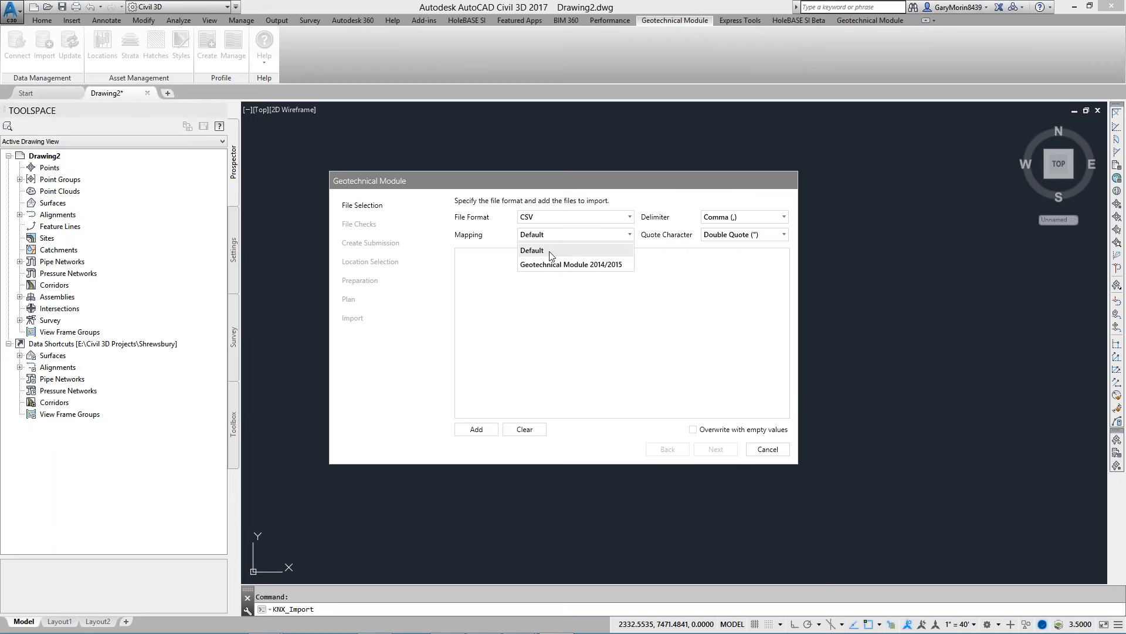
left_click(551, 254)
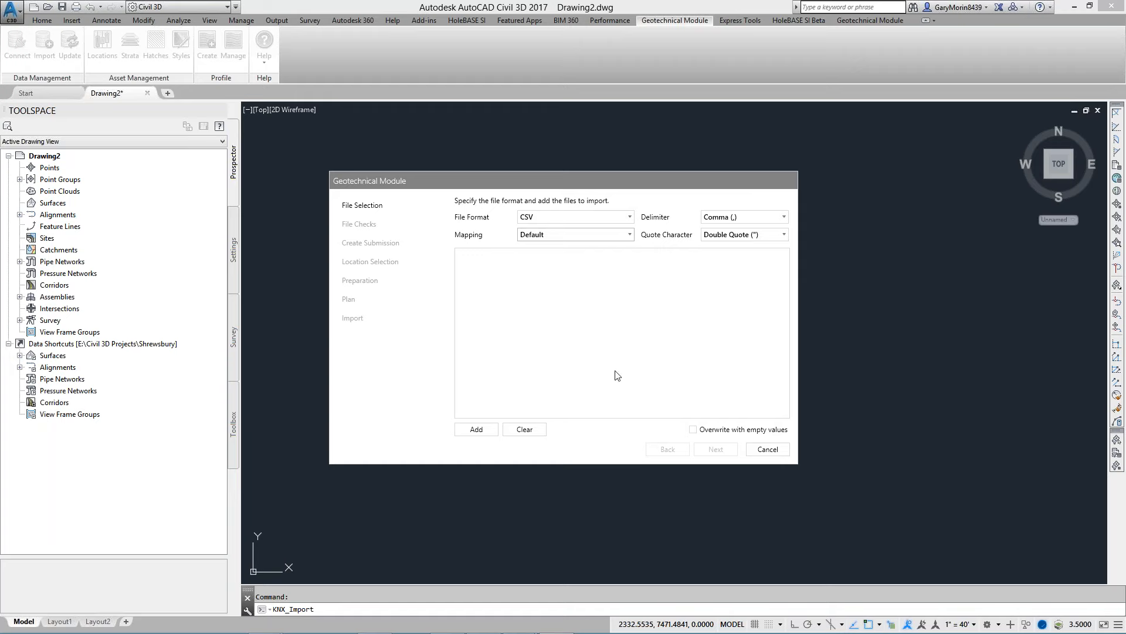
- Add Field Geological Descriptions.csv, Location Details.csv and Orientation and Inclination.csv from the Applied Software 2016 12 01 Data folder, and run the file checks
left_click(475, 429)
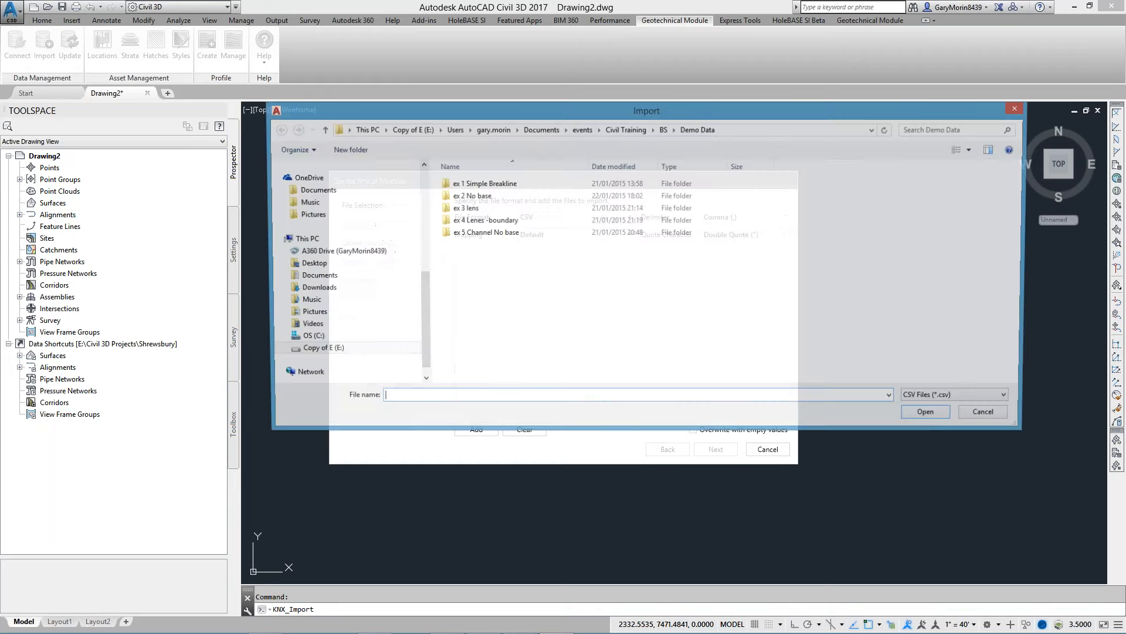
scroll(420, 317, "up", 10)
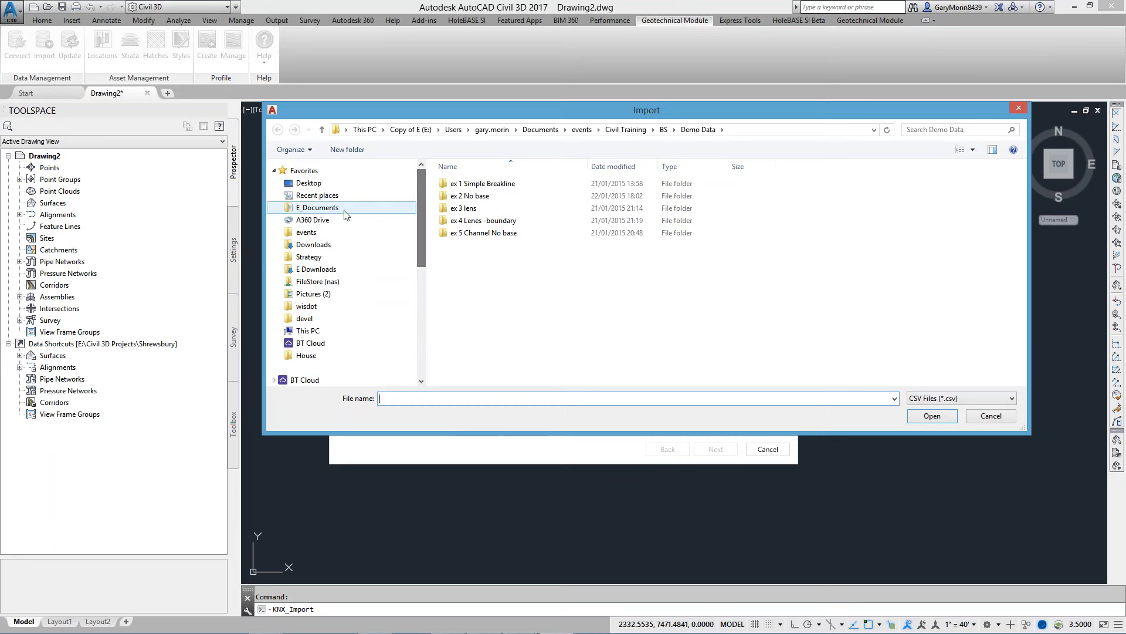
left_click(329, 232)
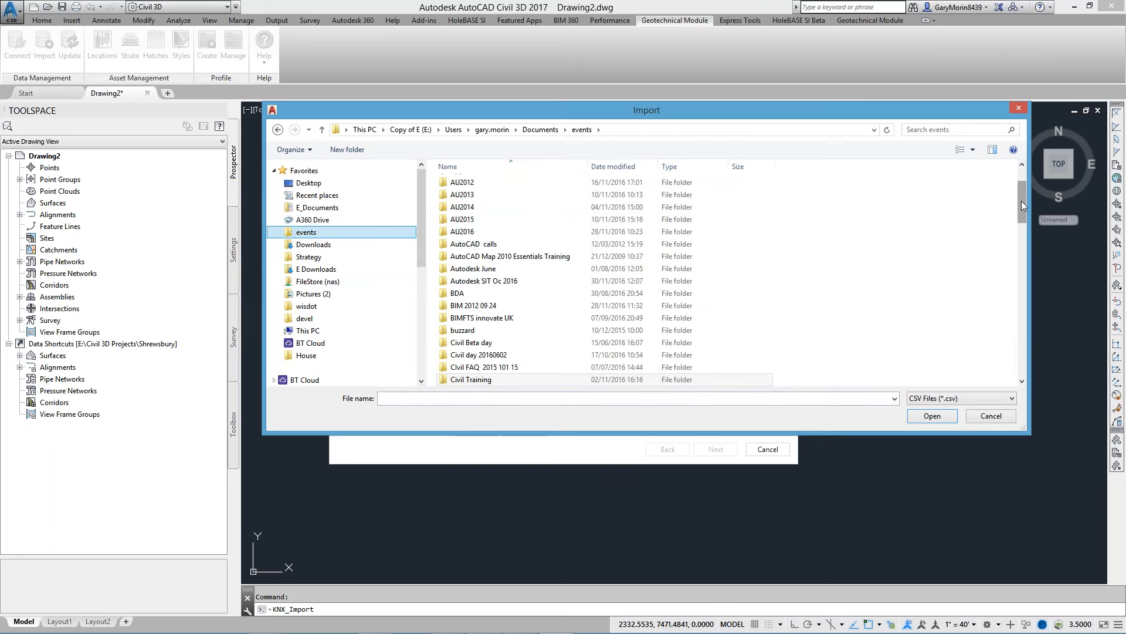
scroll(1022, 201, "up", 2)
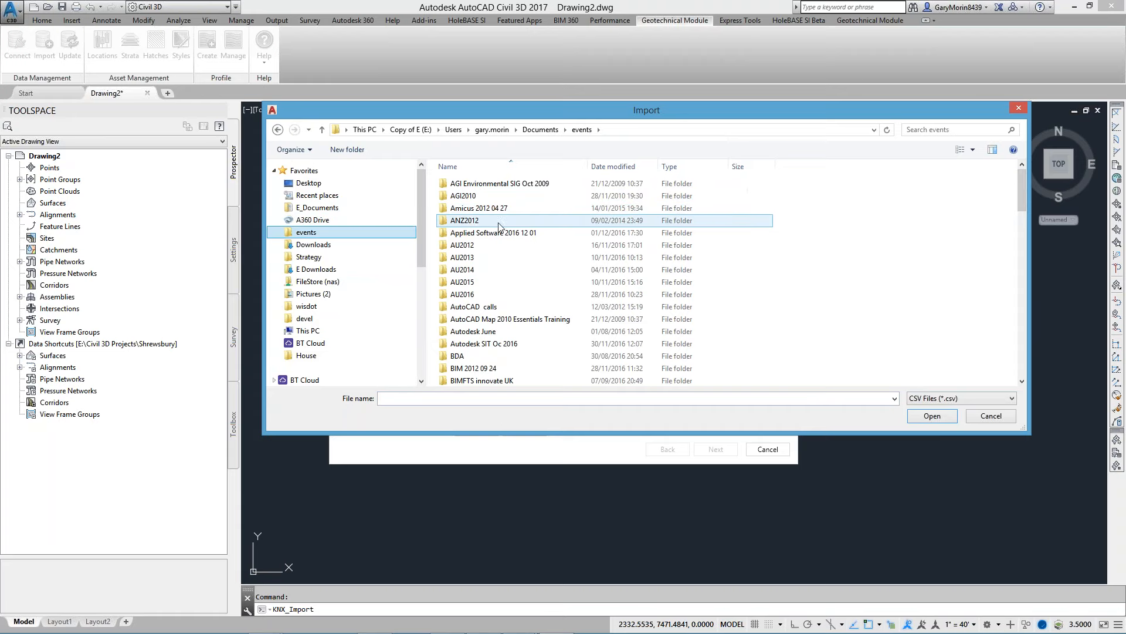
double_click(488, 234)
double_click(455, 184)
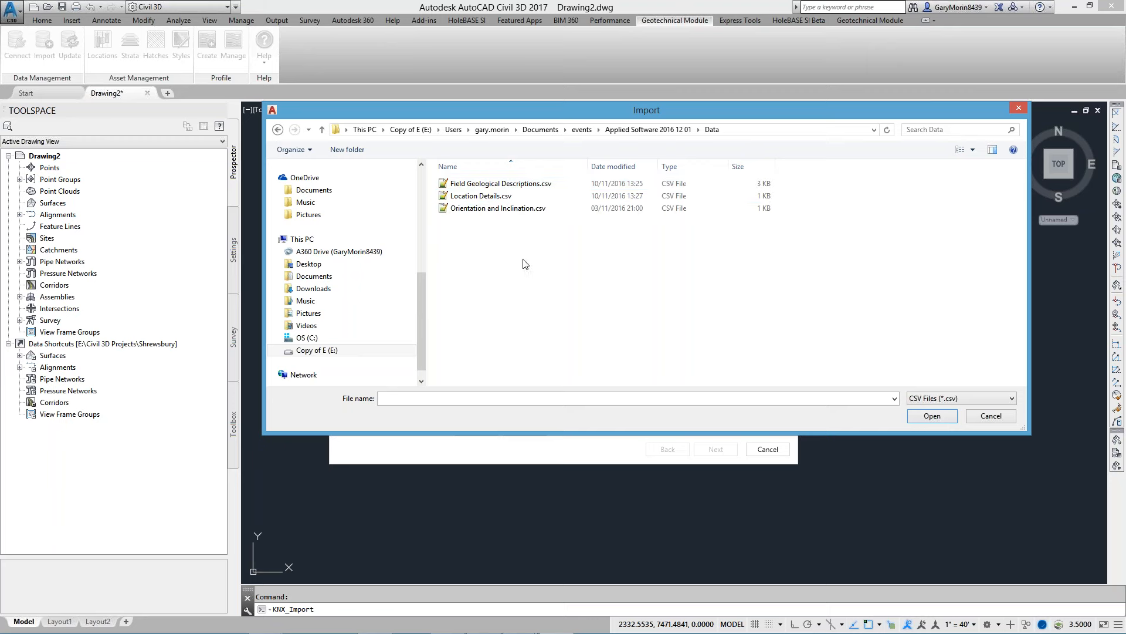
left_click(501, 184)
left_click(506, 210, "shift")
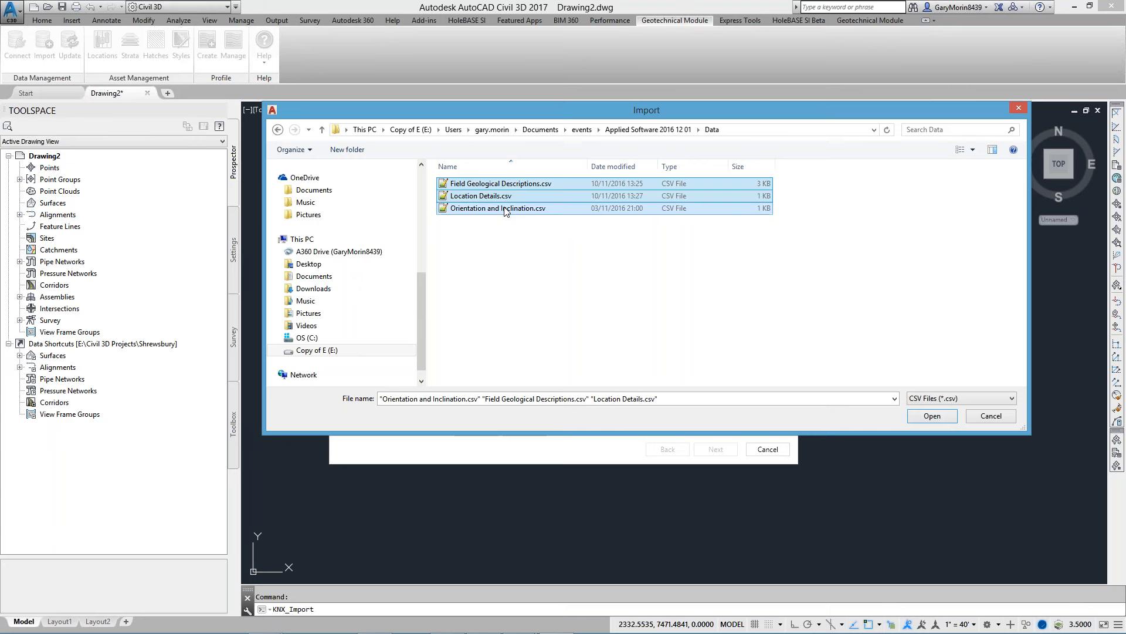
left_click(933, 416)
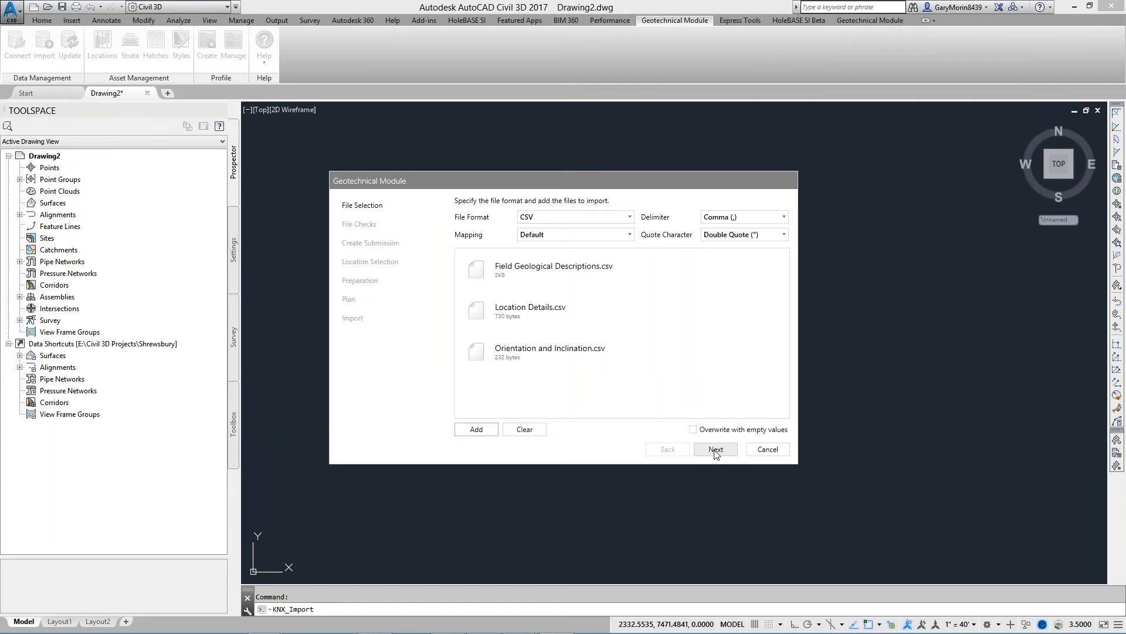
left_click(716, 451)
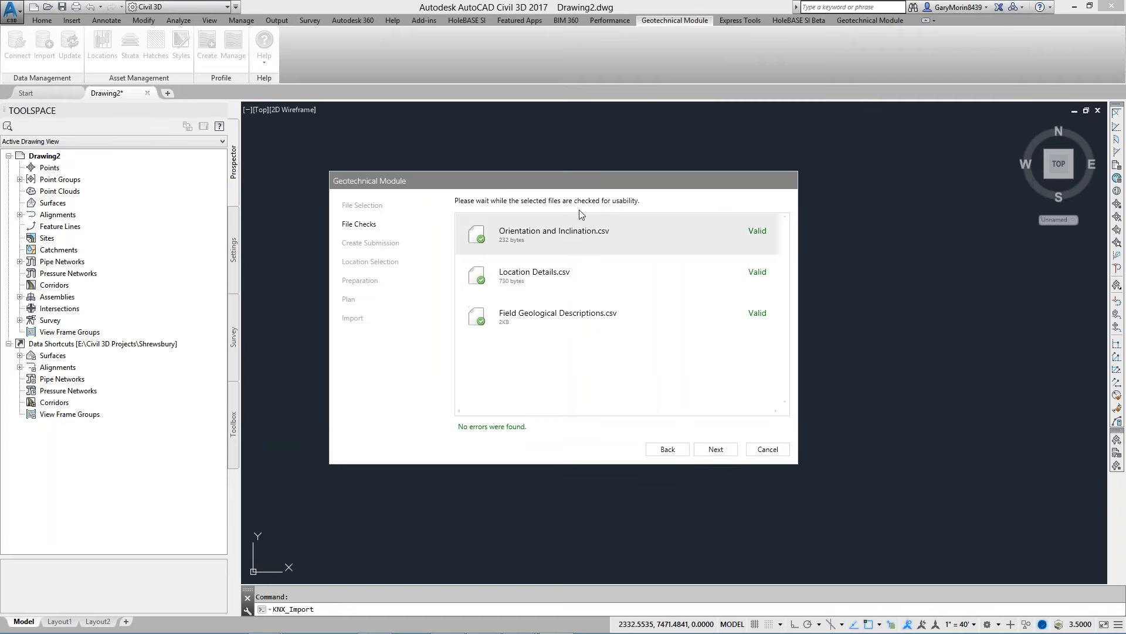
- Accept the checked CSV files and continue the import to the location selection
left_click(716, 449)
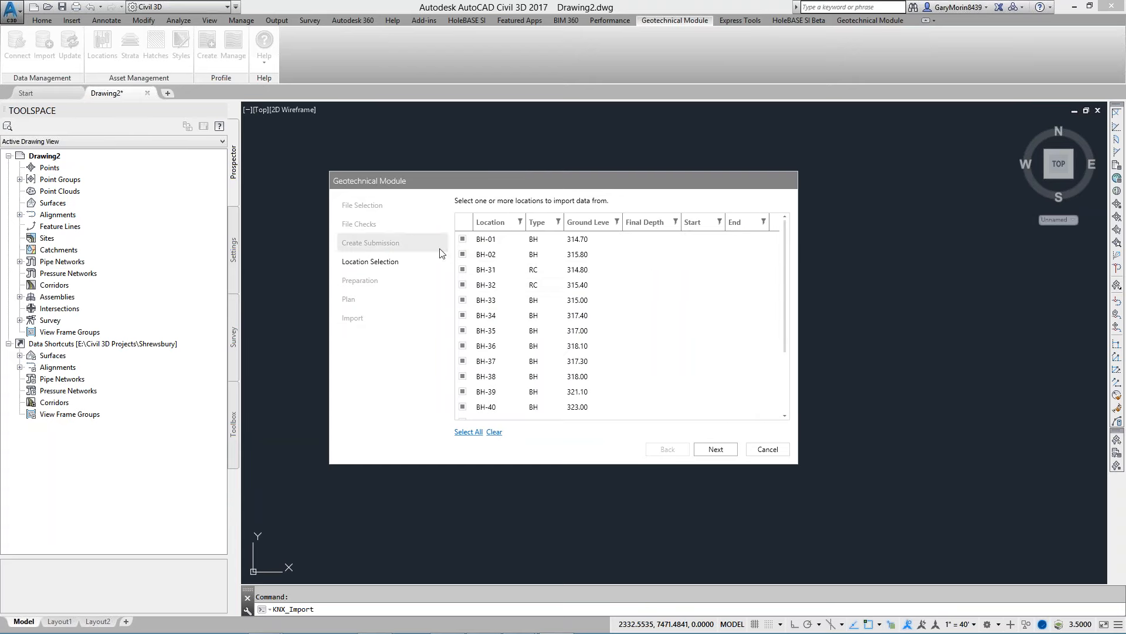
- Try excluding boreholes BH-01, BH-02 and BH-31 from the import, and include them again
left_click(463, 240)
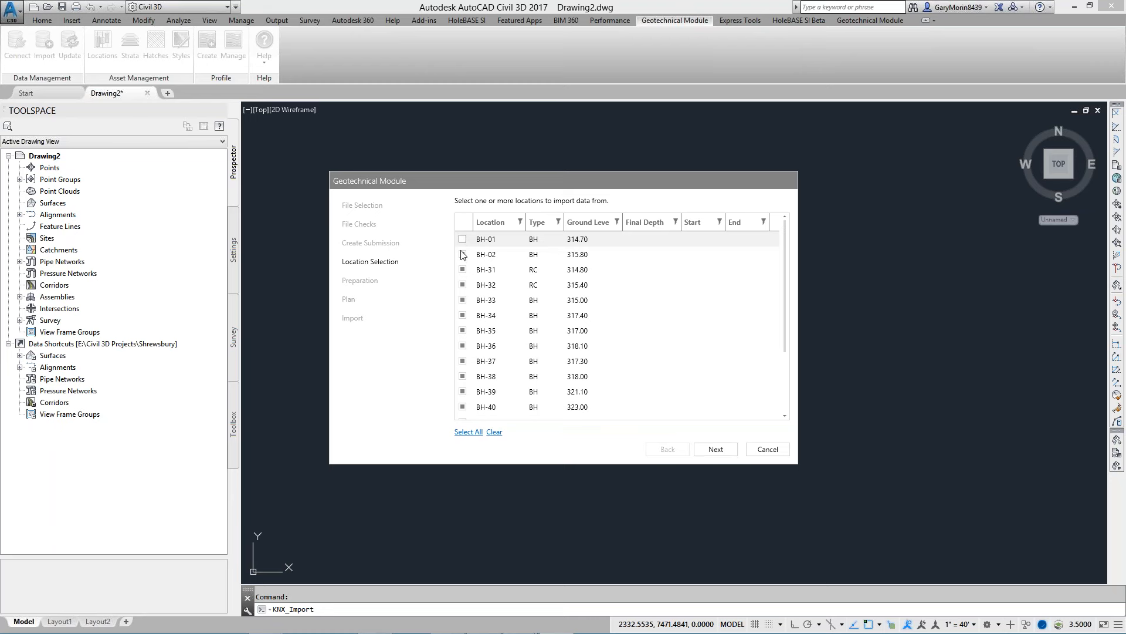
left_click(462, 255)
left_click(462, 254)
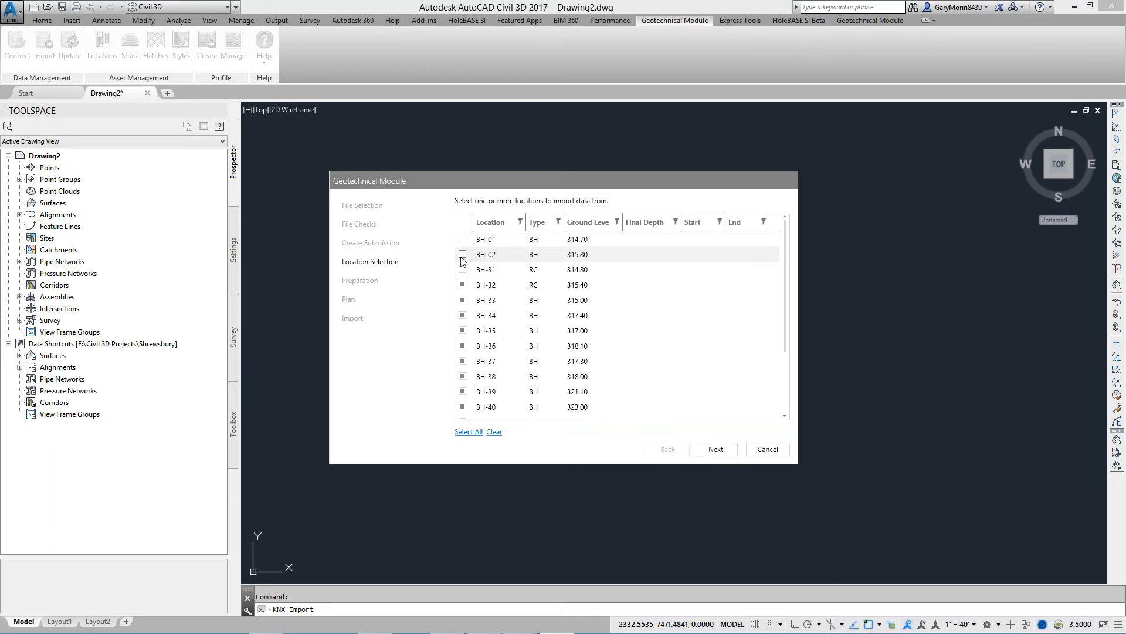
left_click(463, 240)
left_click(463, 270)
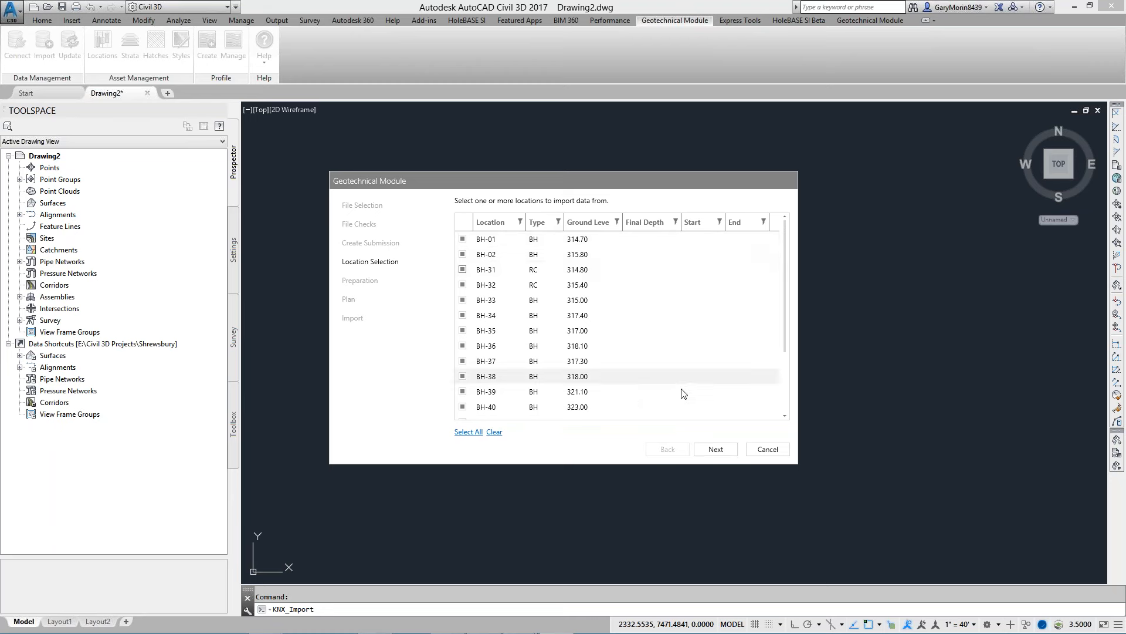
- Import the data for all selected borehole locations, accepting the planned table additions, and finish the import
left_click(716, 449)
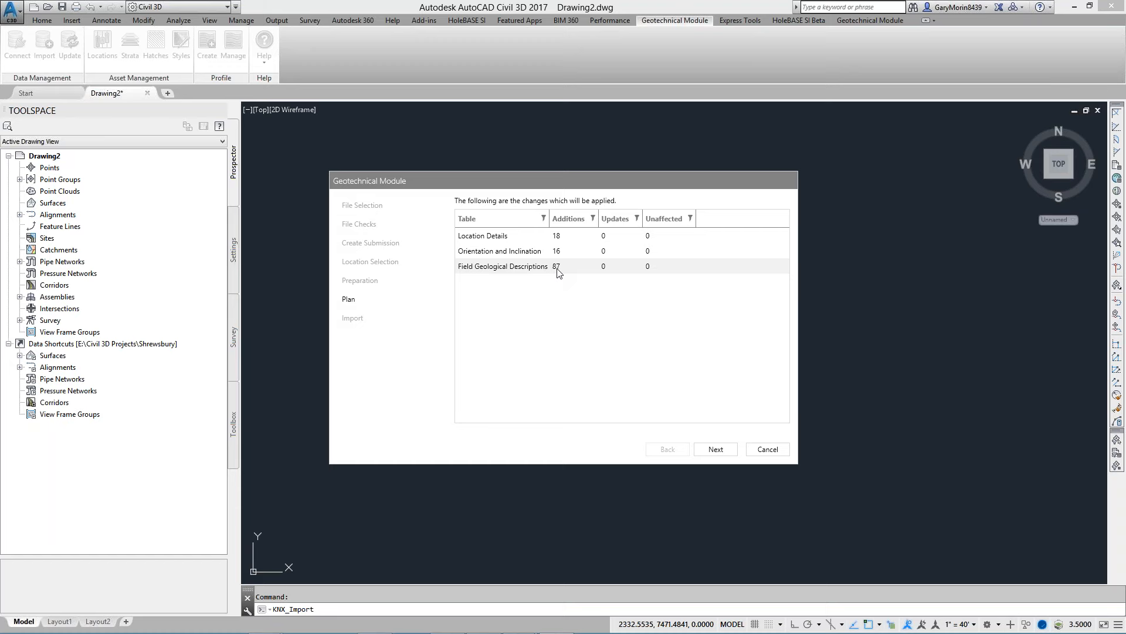
left_click(717, 449)
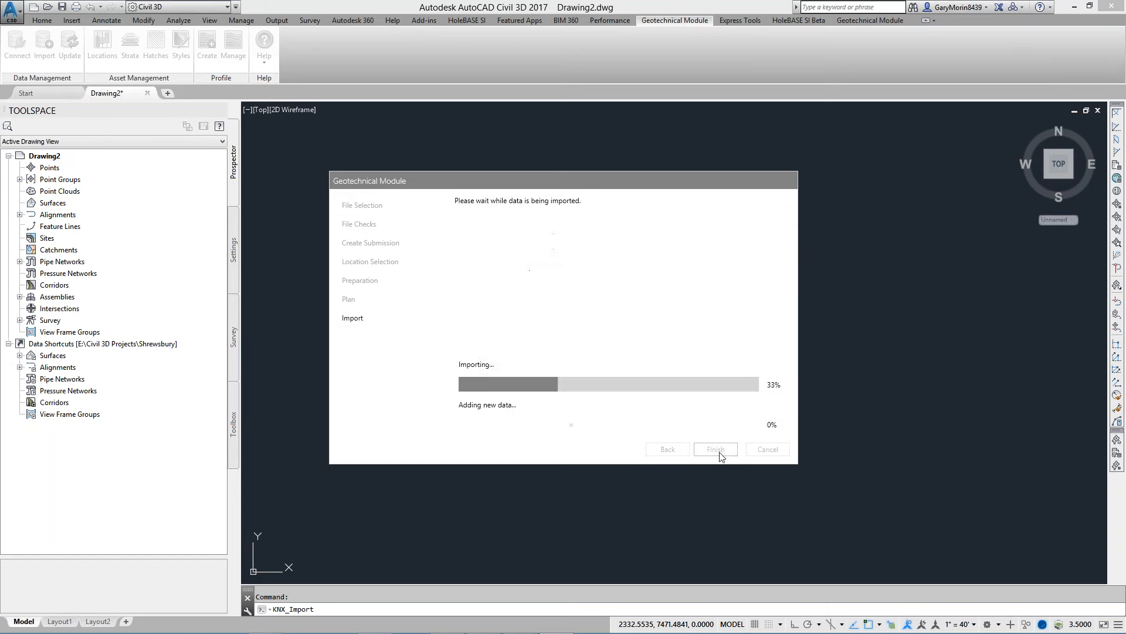
left_click(718, 450)
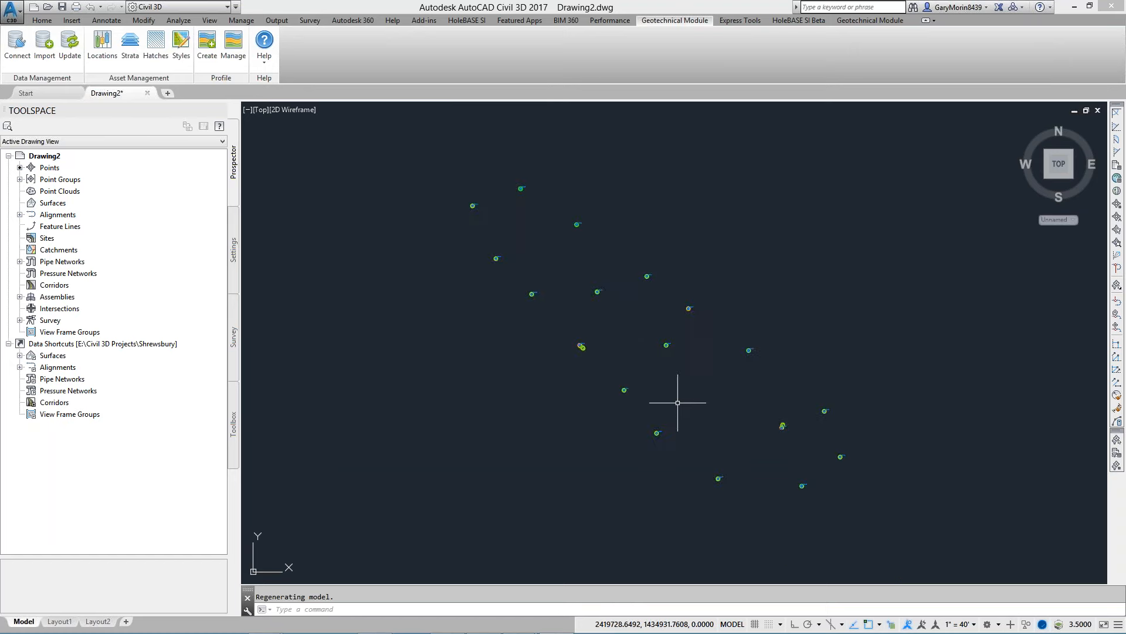
- Examine the imported boreholes in a tilted, enlarged 3D view
middle_click_drag(673, 402, 744, 284, "shift")
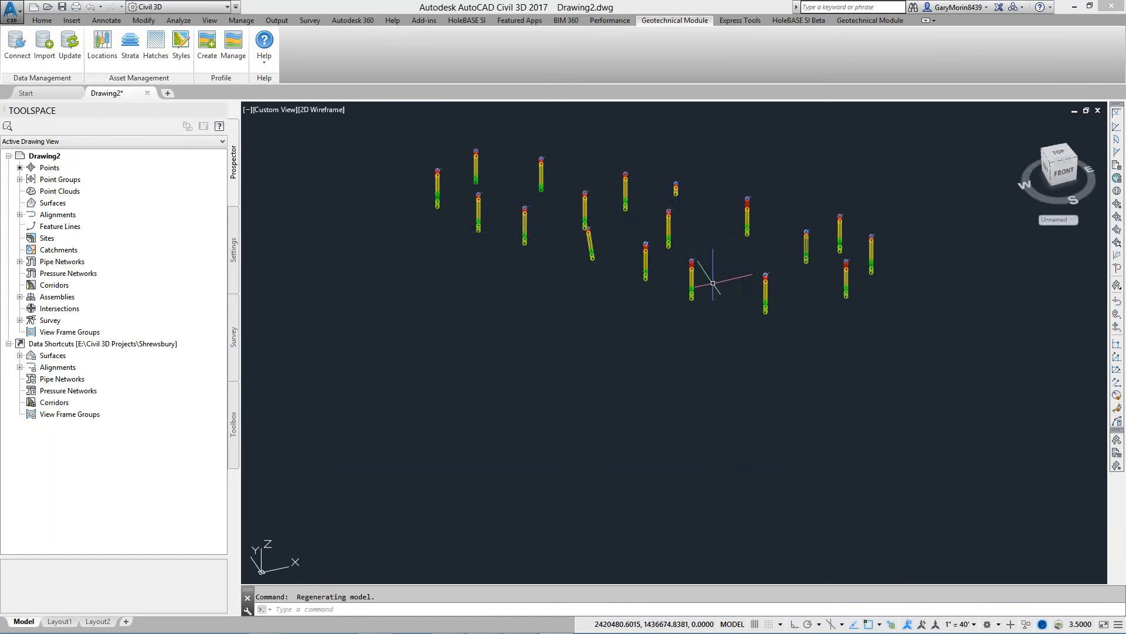
scroll(669, 311, "up", 3)
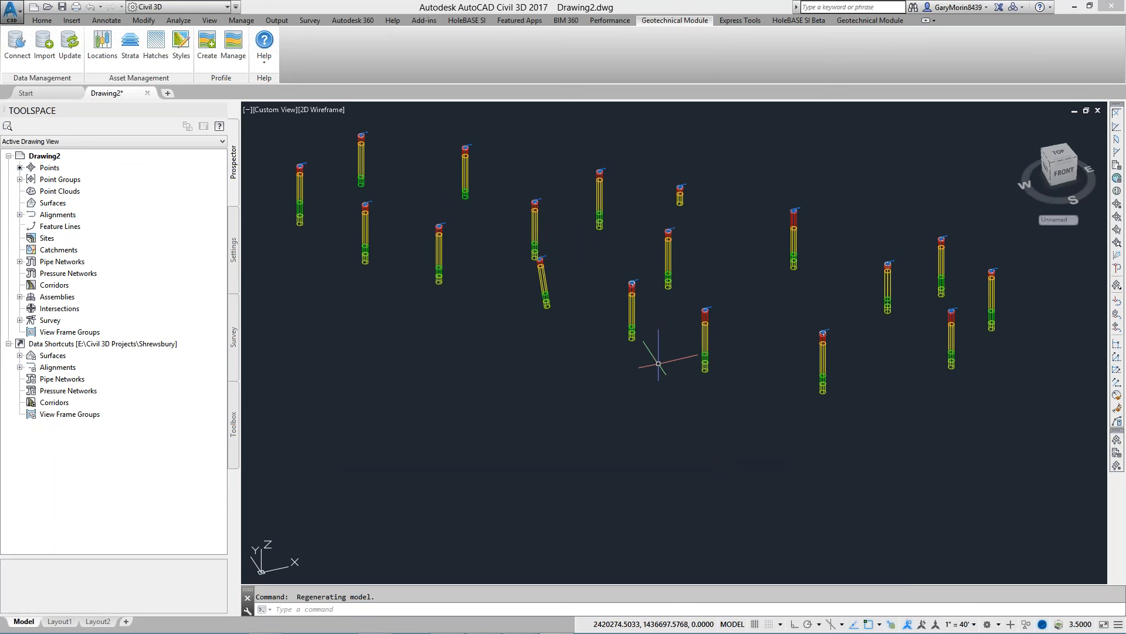
middle_click_drag(628, 368, 633, 406)
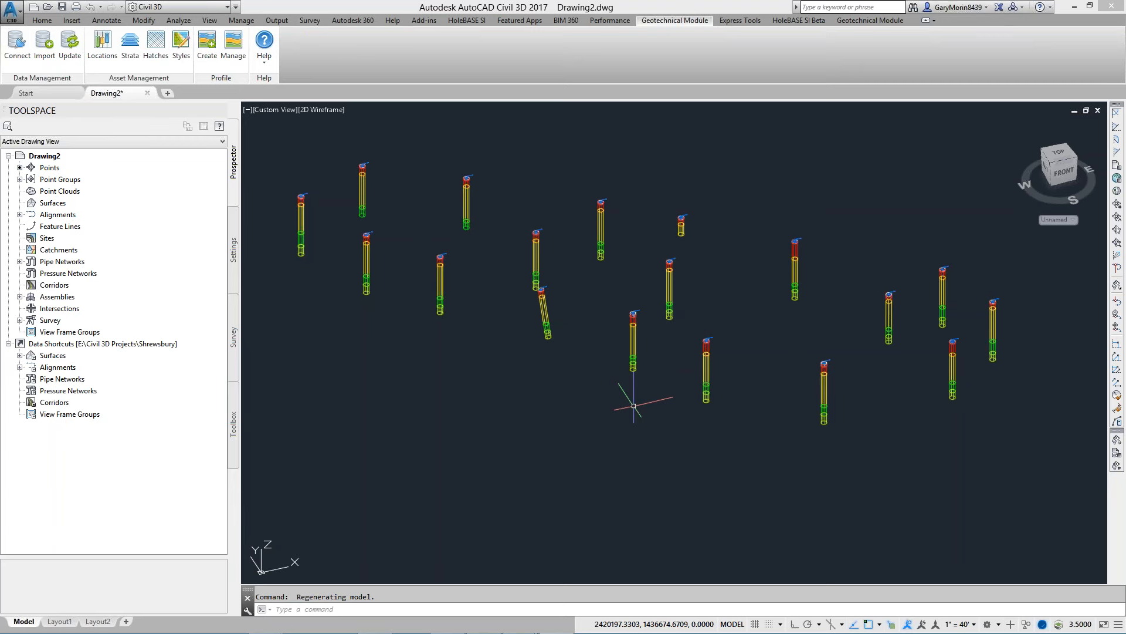
key("alt+Tab")
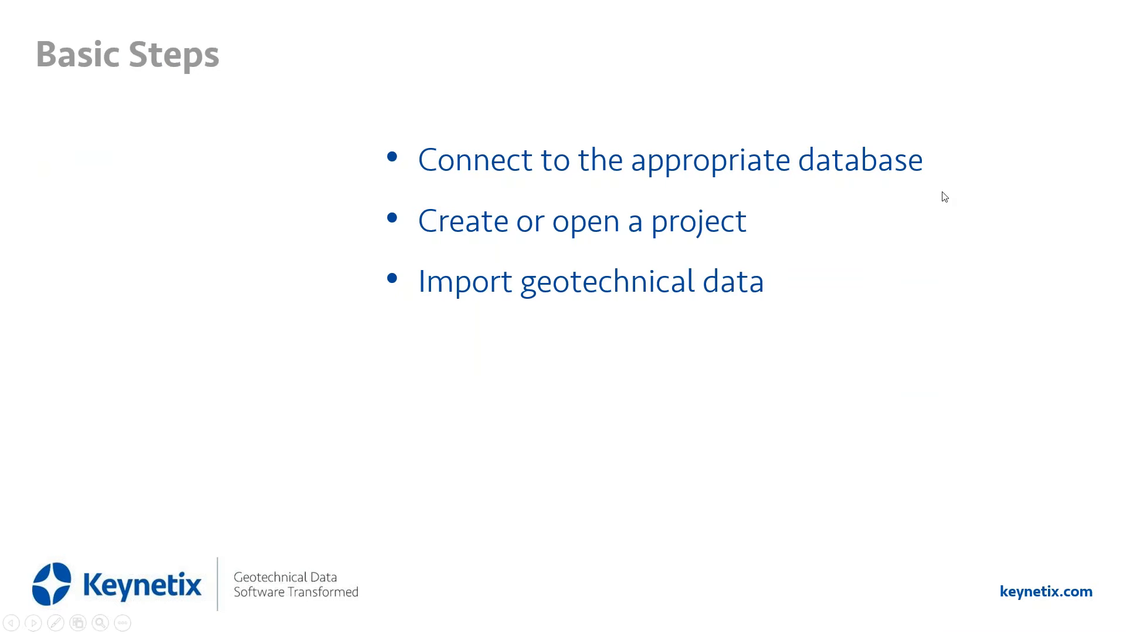
left_click(884, 204)
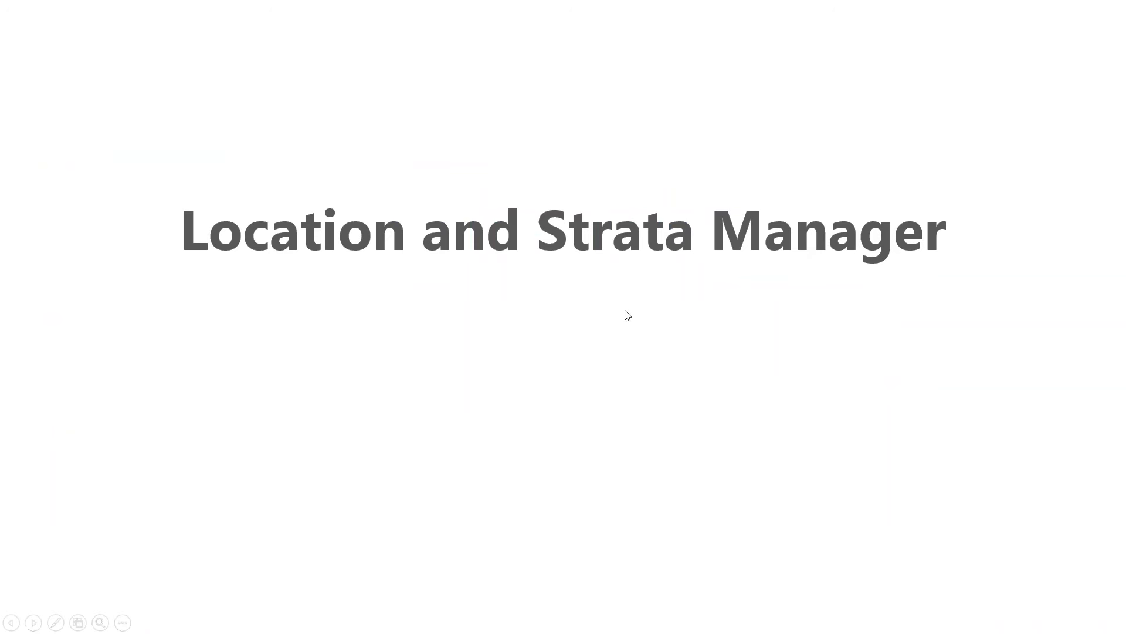
left_click(567, 325)
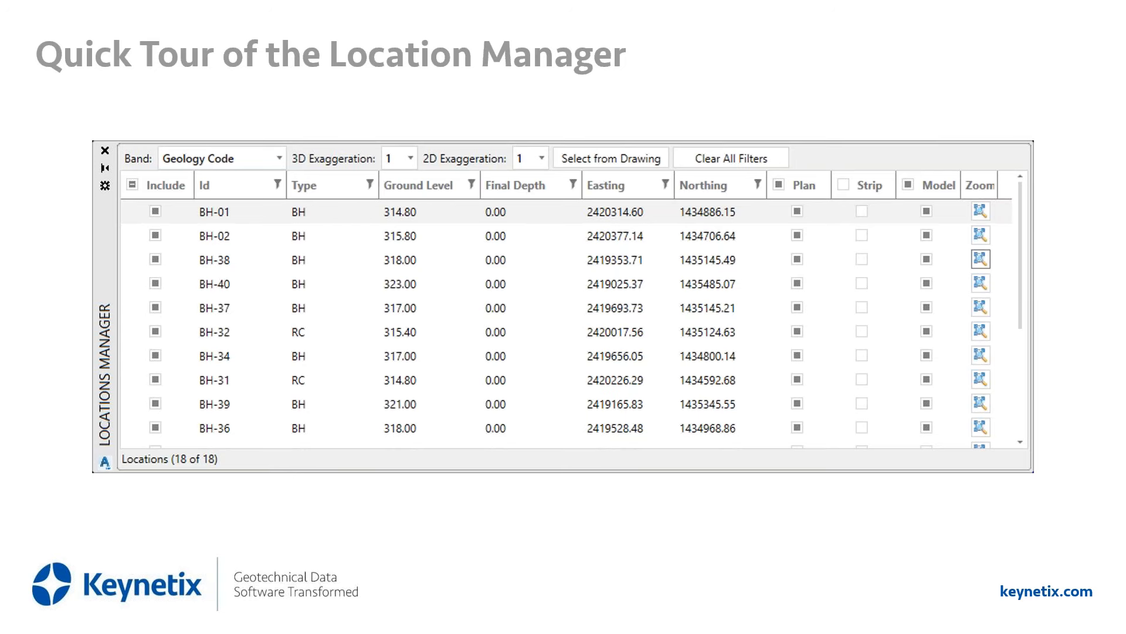
key("Right")
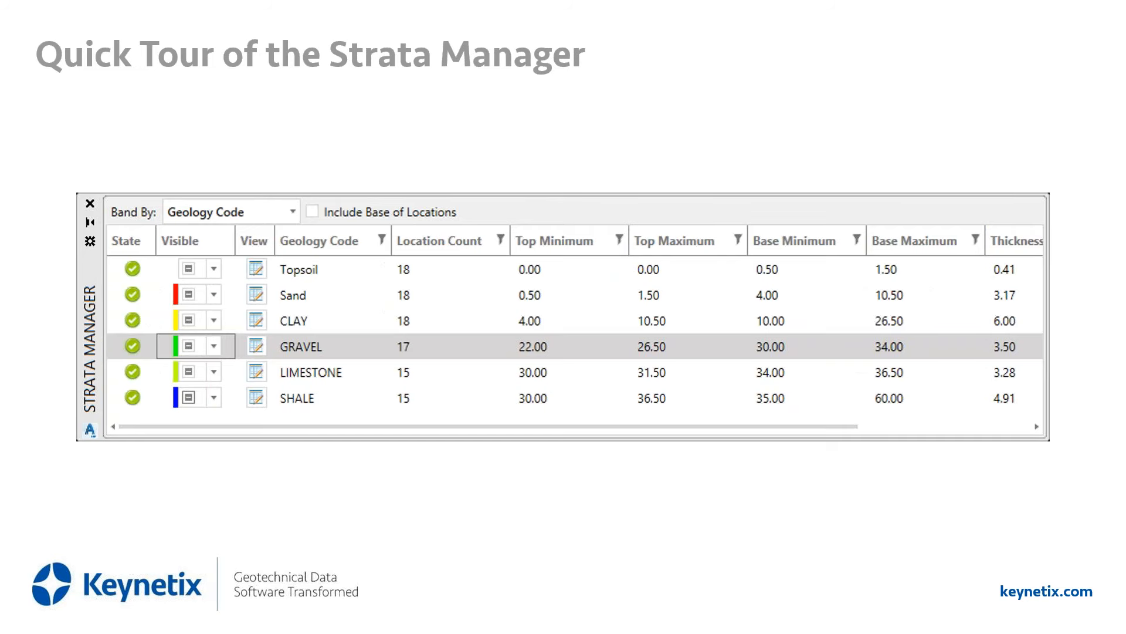
key("alt+Tab")
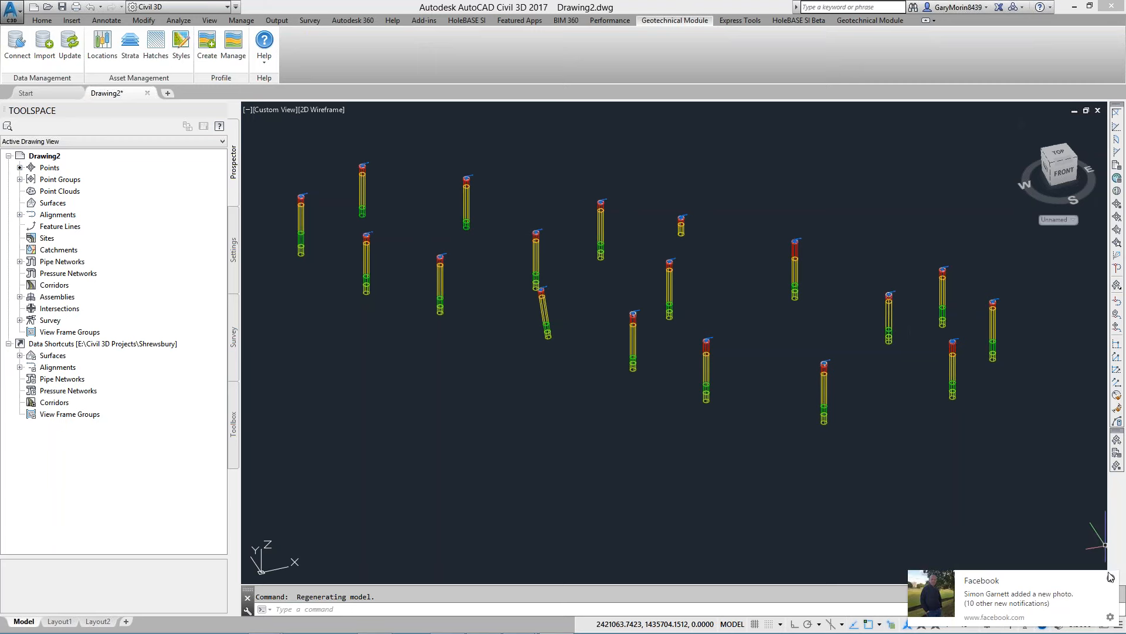
left_click(1111, 580)
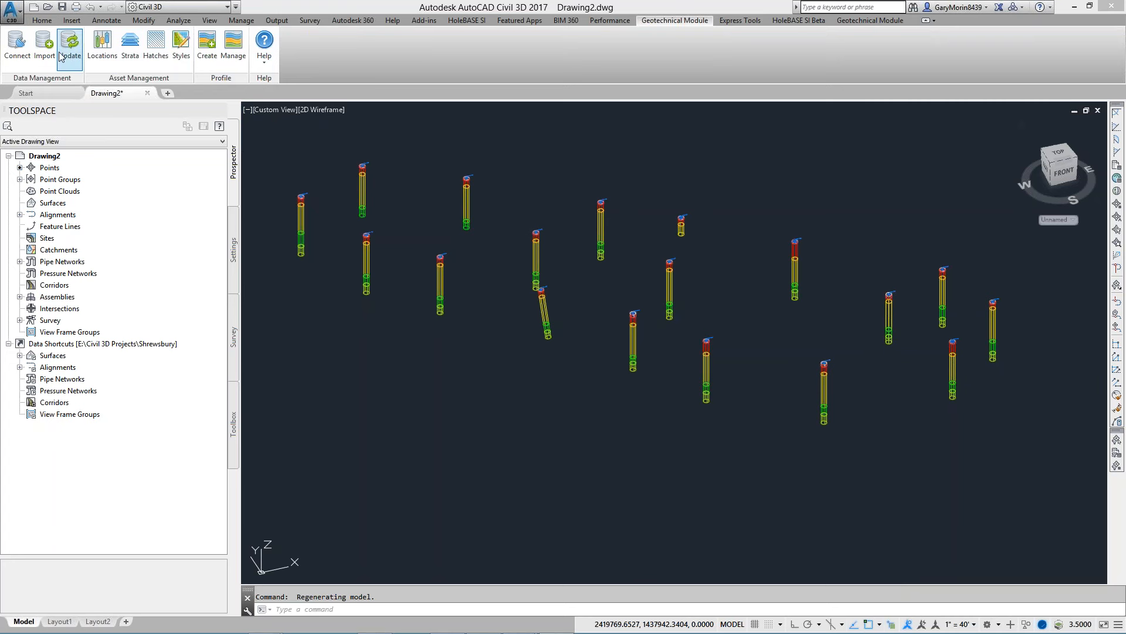
- Display the layer properties and filter the layer list to the KNX group
left_click(41, 20)
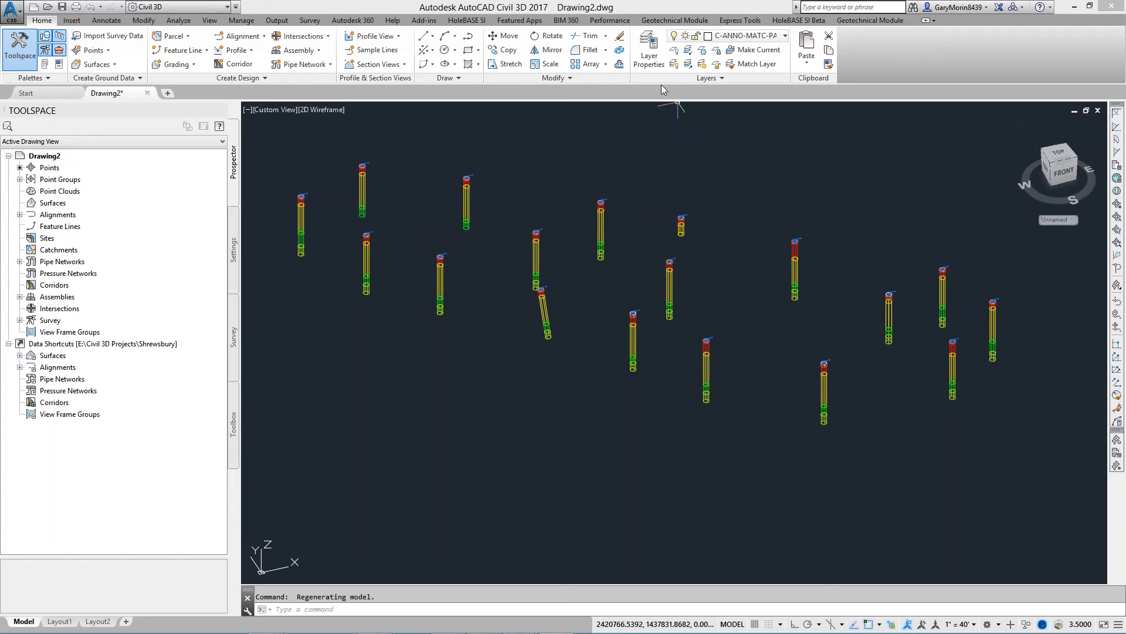
left_click(649, 50)
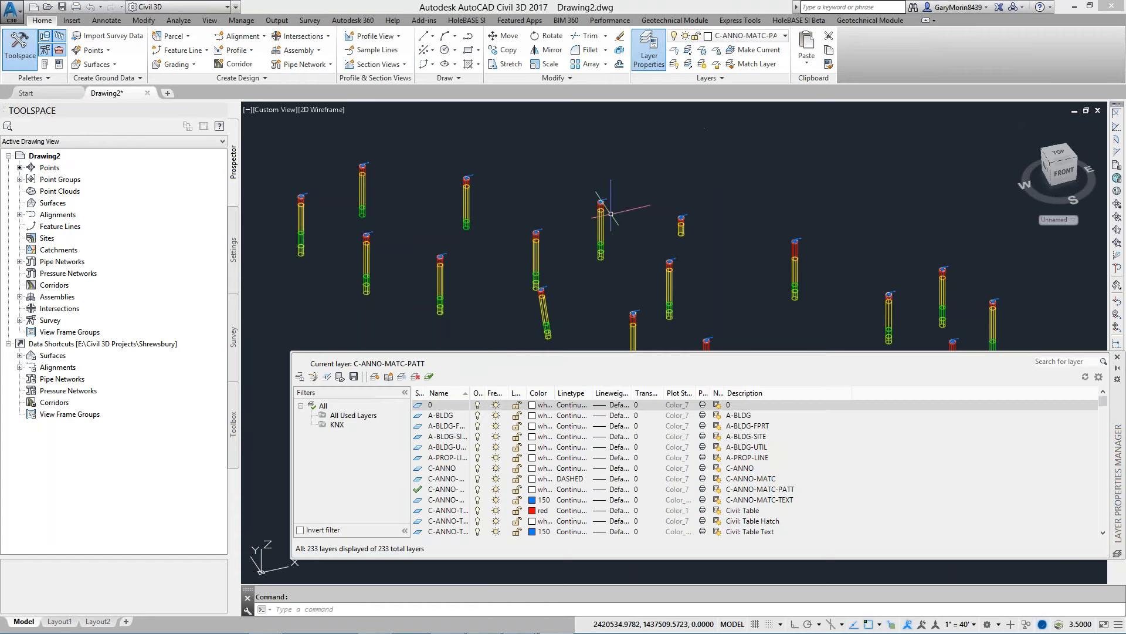
left_click(333, 425)
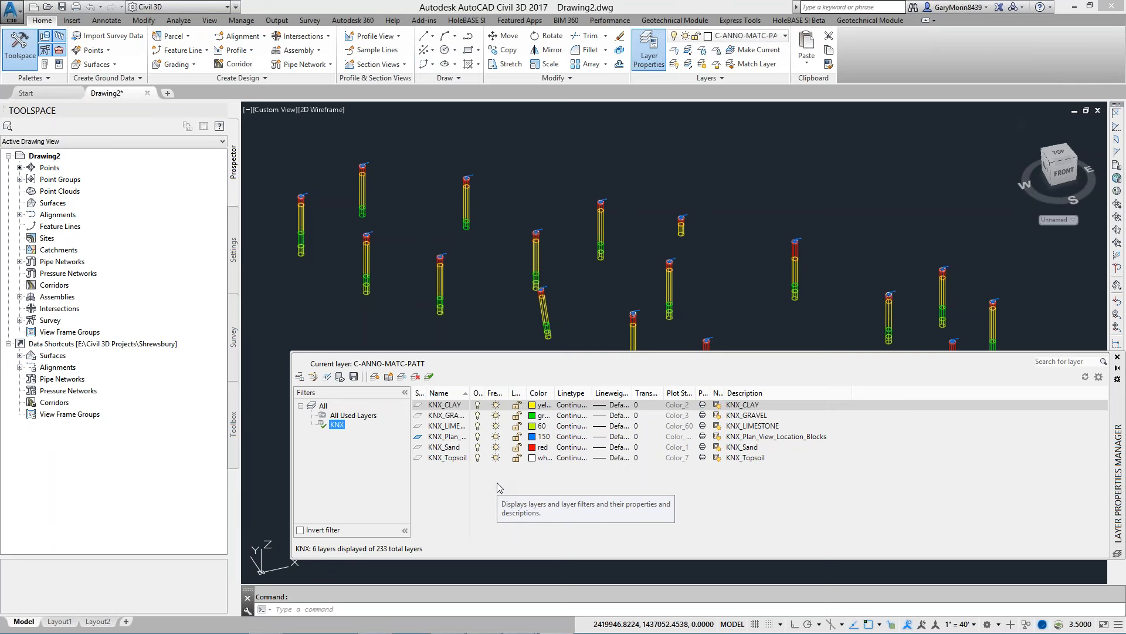
- Turn off the KNX layers for clay, gravel, limestone, plan view location blocks, sand and topsoil
left_click(478, 405)
left_click(477, 416)
left_click(478, 426)
left_click(478, 437)
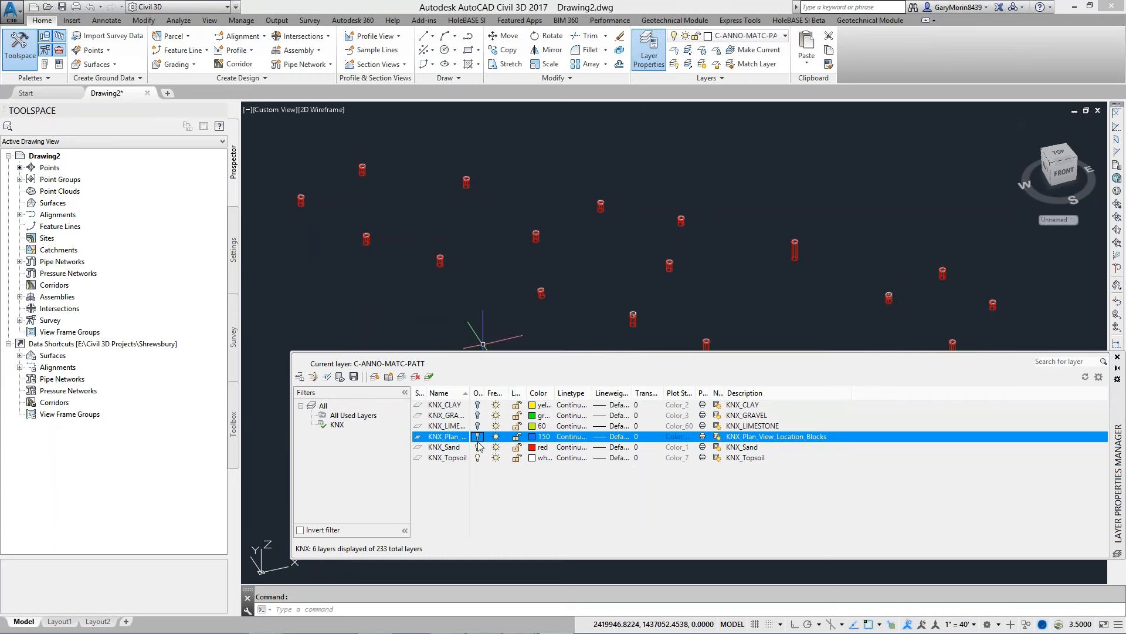
left_click(478, 447)
left_click(477, 458)
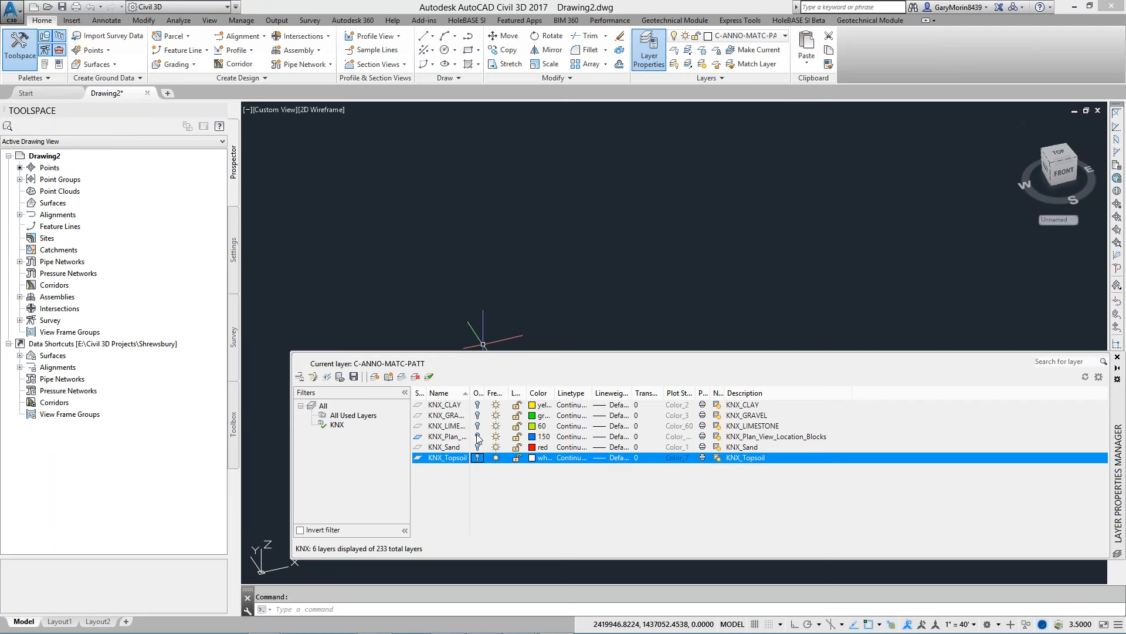
- Turn all the KNX layers back on, starting with the plan view location blocks, and close the layer properties
left_click(477, 436)
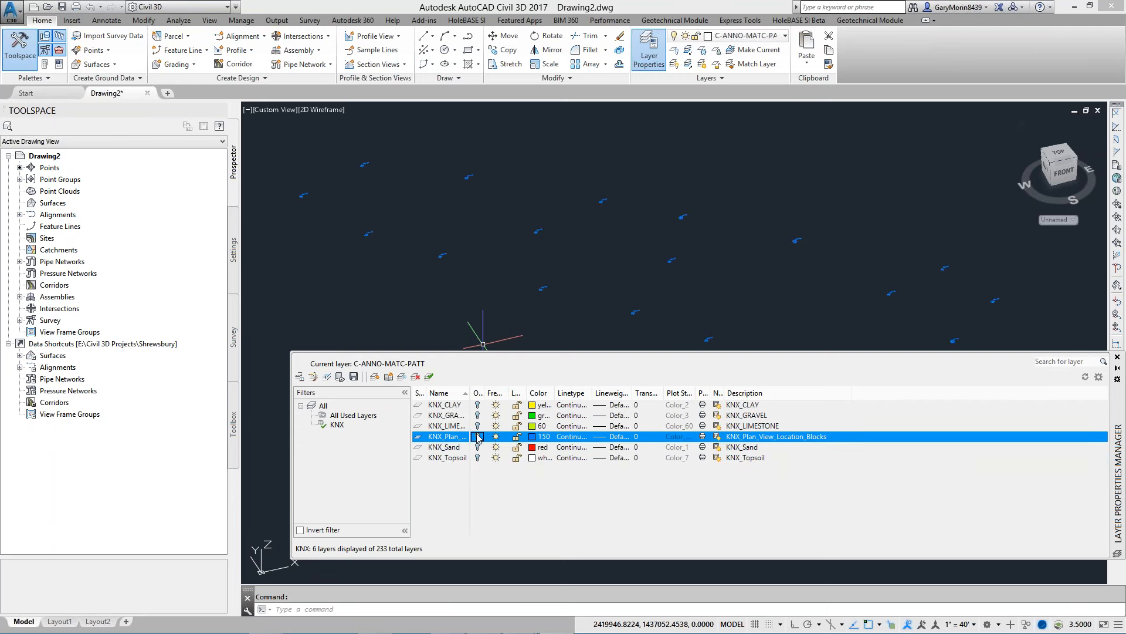
left_click(478, 447)
left_click(478, 447)
left_click(478, 447)
left_click(478, 447)
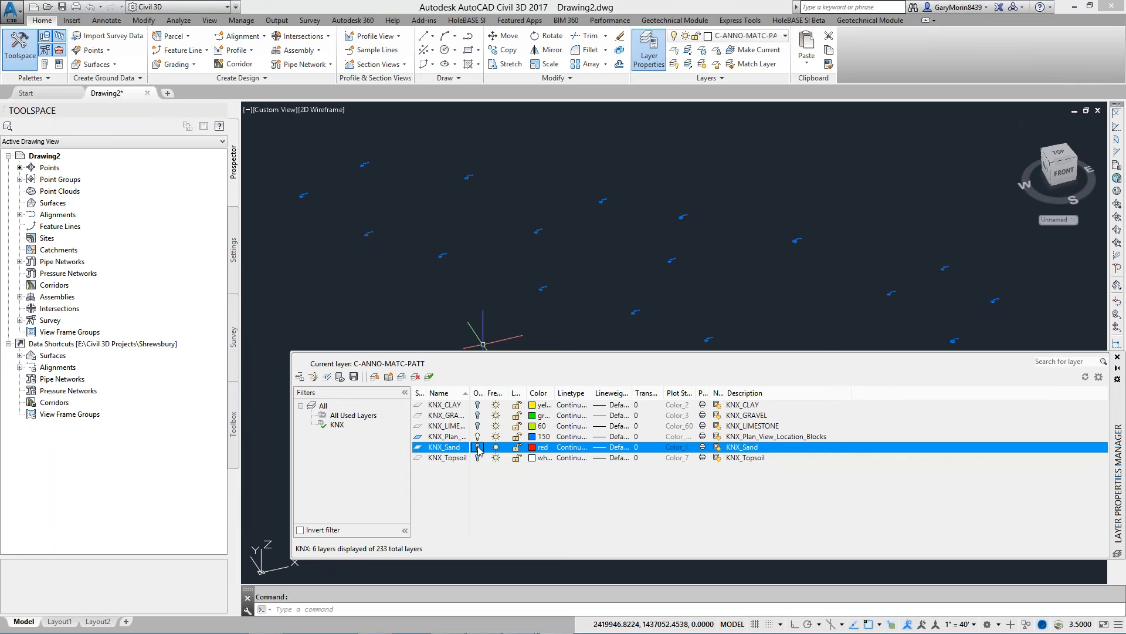
left_click(478, 448)
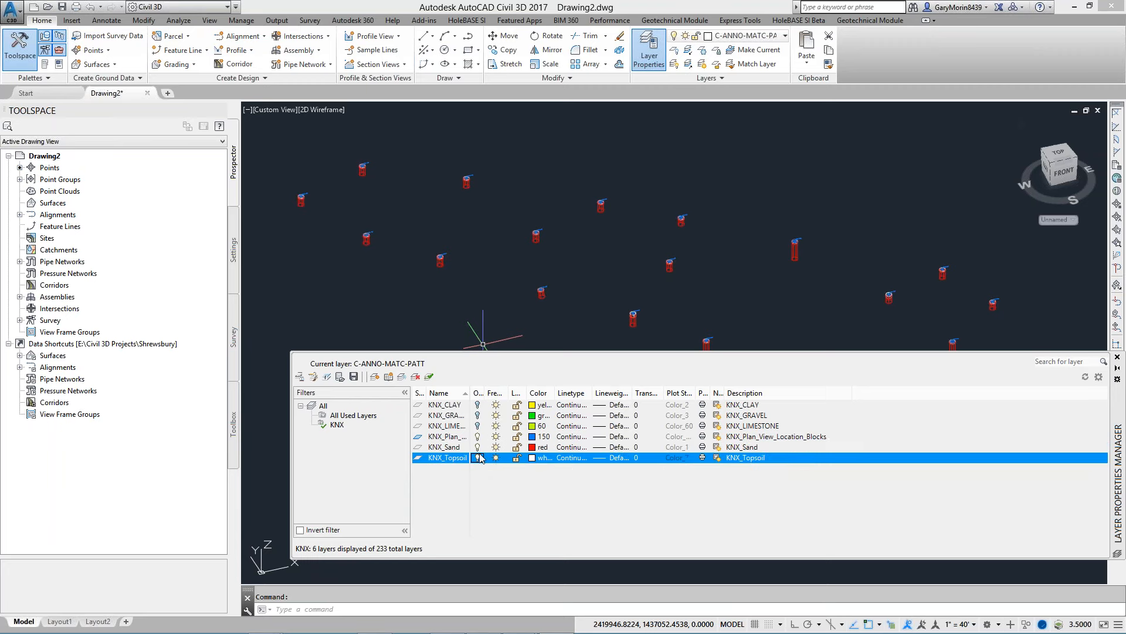
left_click(478, 426)
left_click(478, 415)
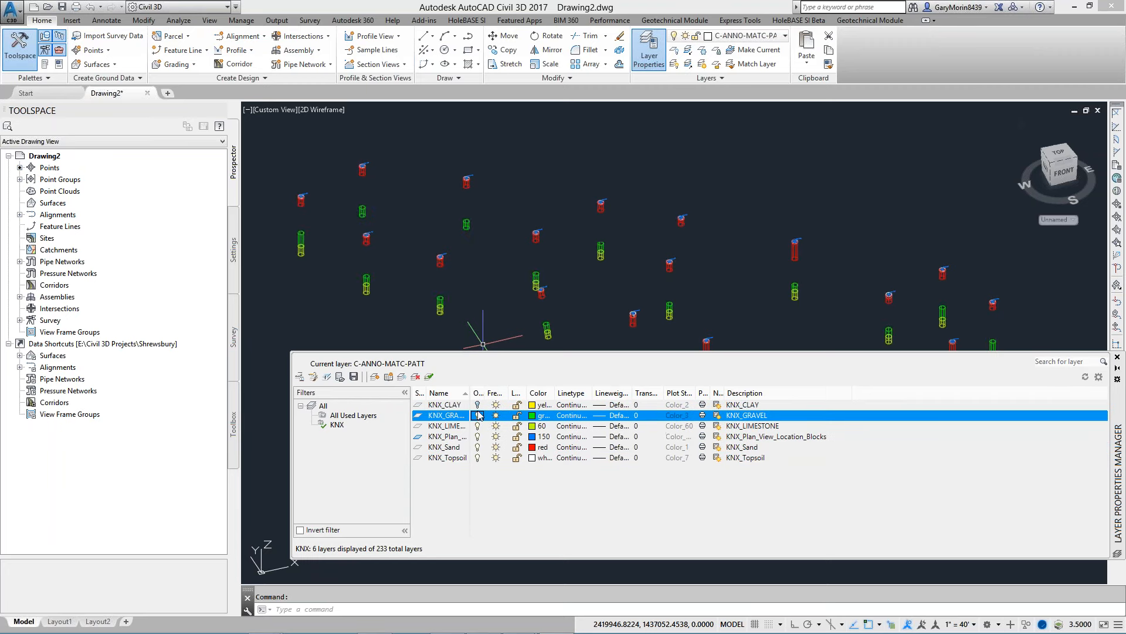
left_click(478, 405)
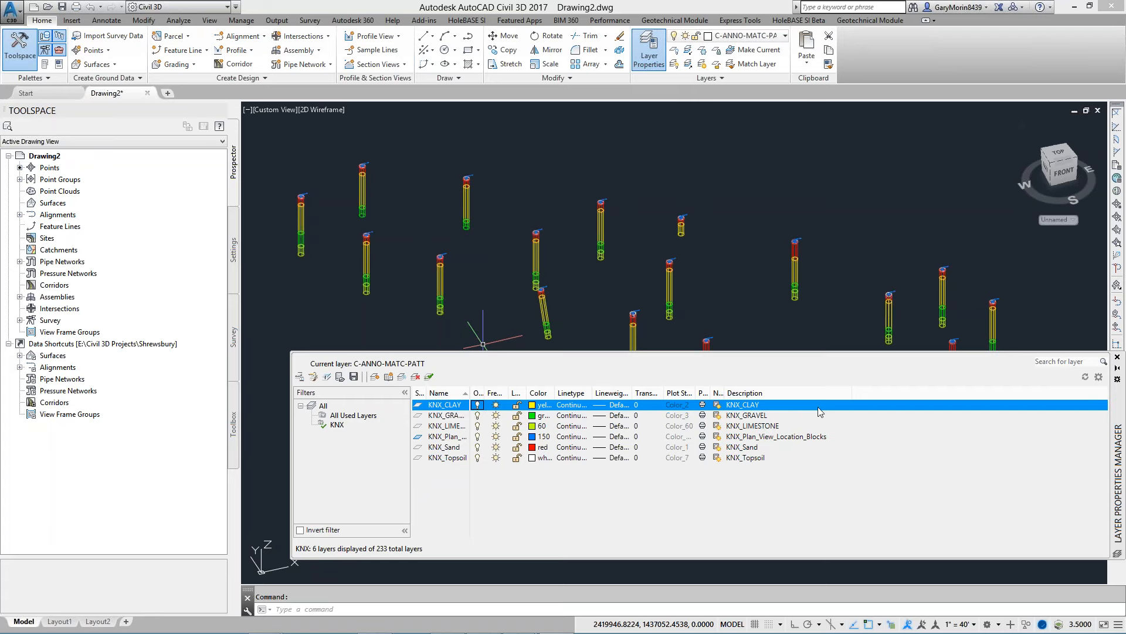
left_click(1118, 359)
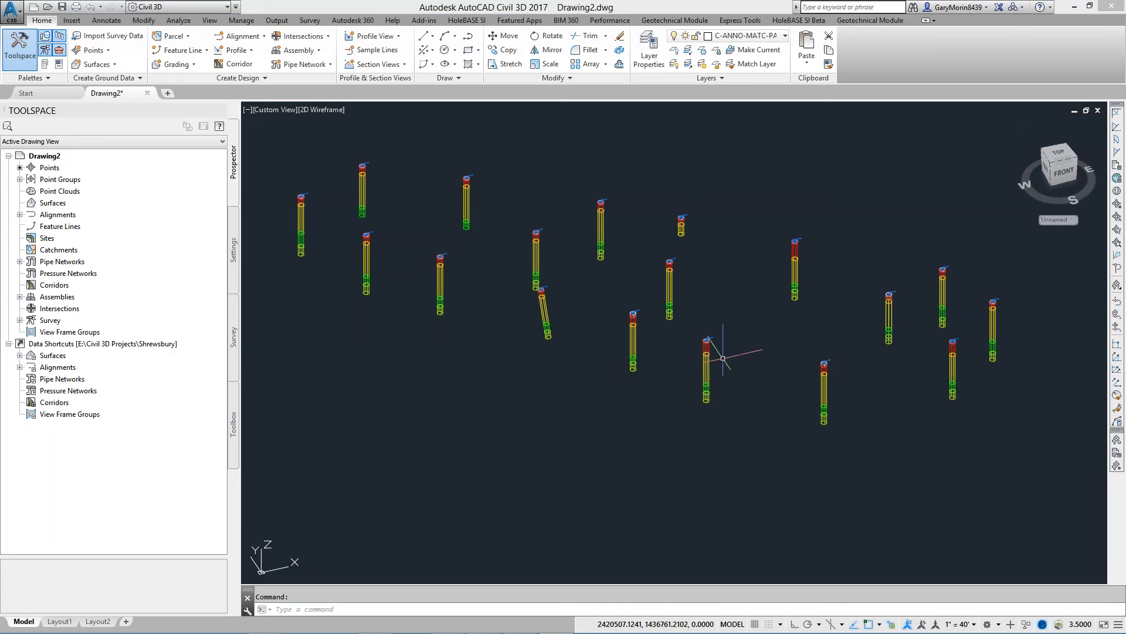
- Open the Locations Manager for the imported boreholes
left_click(675, 20)
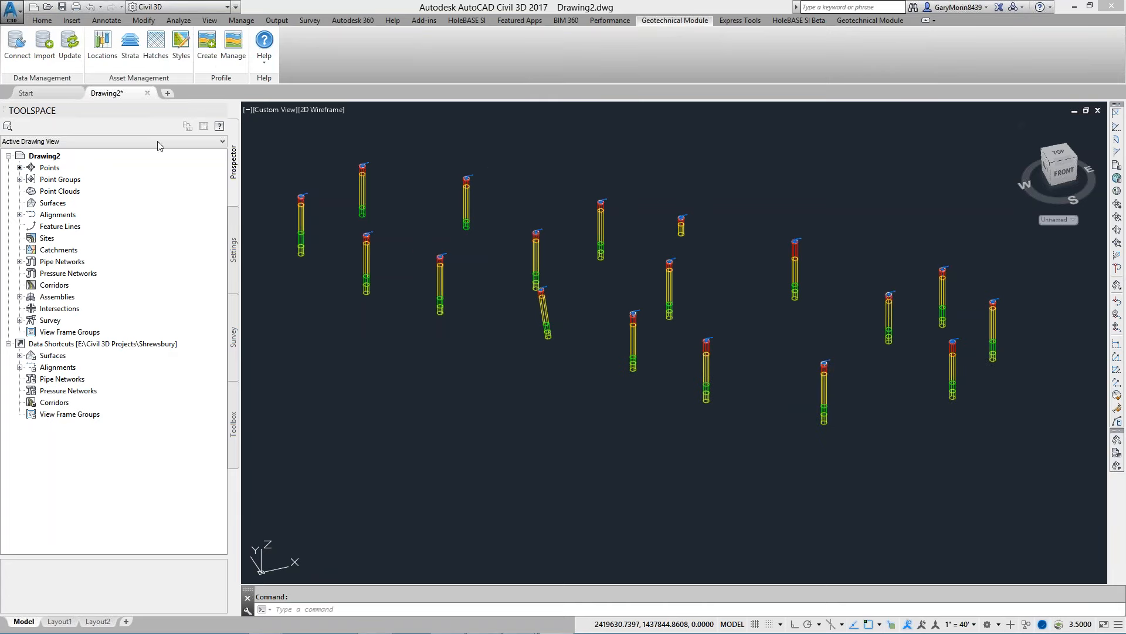
left_click(103, 45)
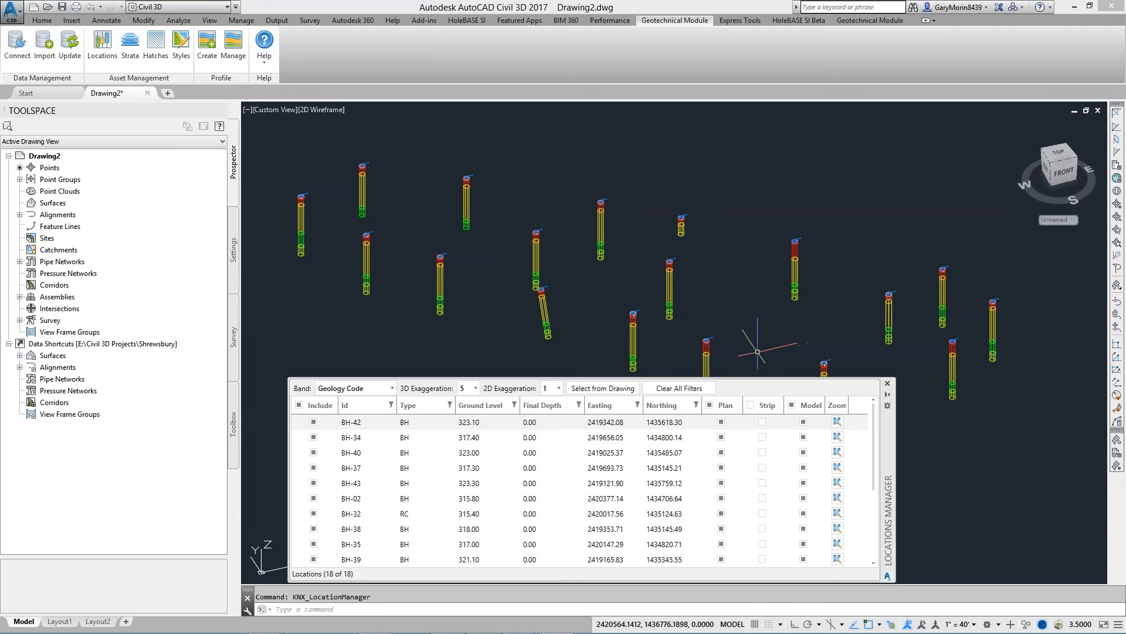
- Try banding the boreholes by Legend Code and by USCS, and set the band back to Geology Code
left_click(392, 389)
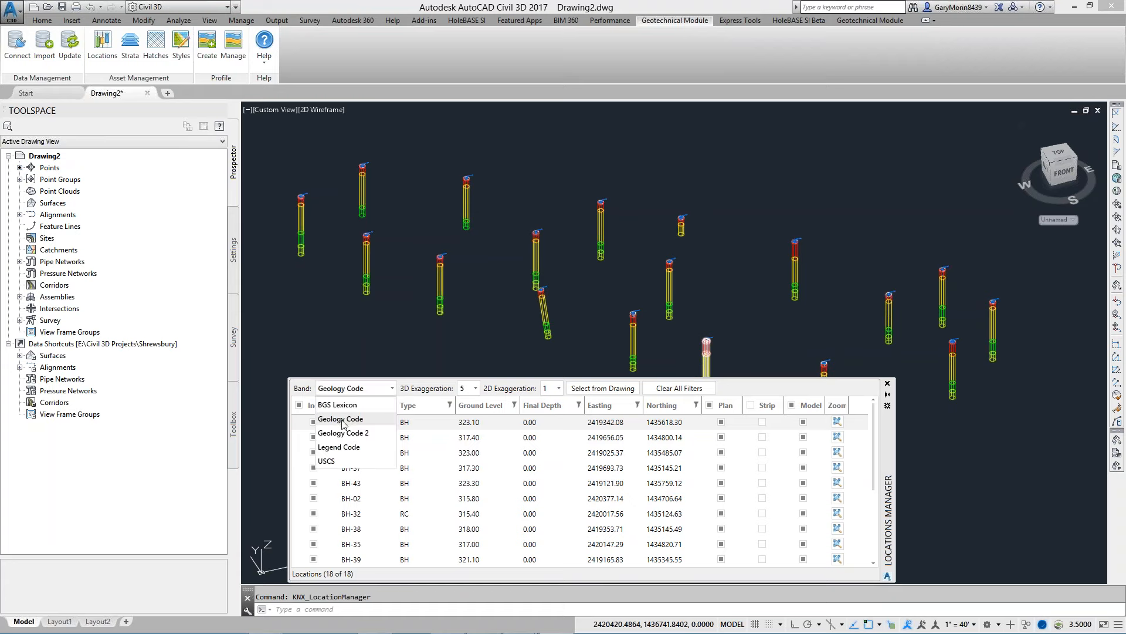
left_click(342, 447)
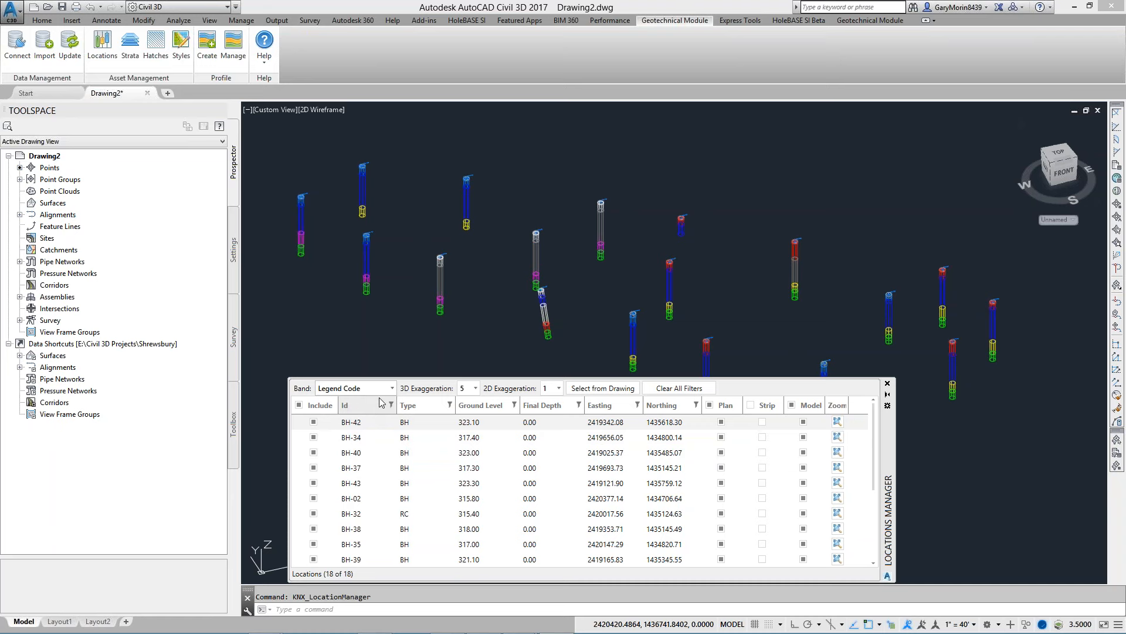
left_click(354, 388)
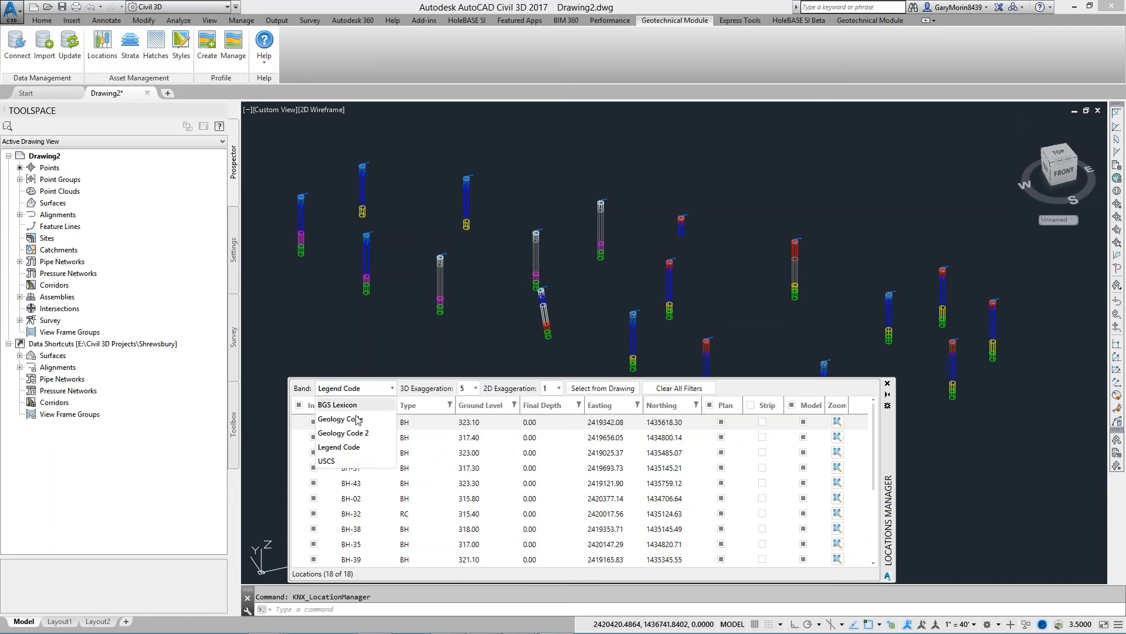
left_click(337, 462)
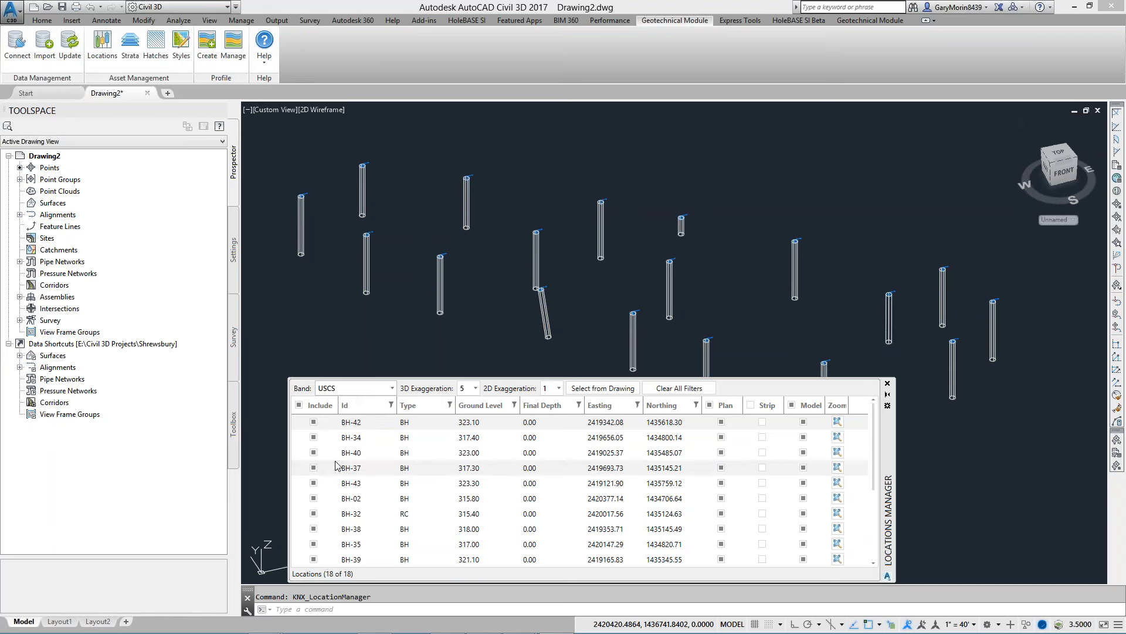
left_click(349, 389)
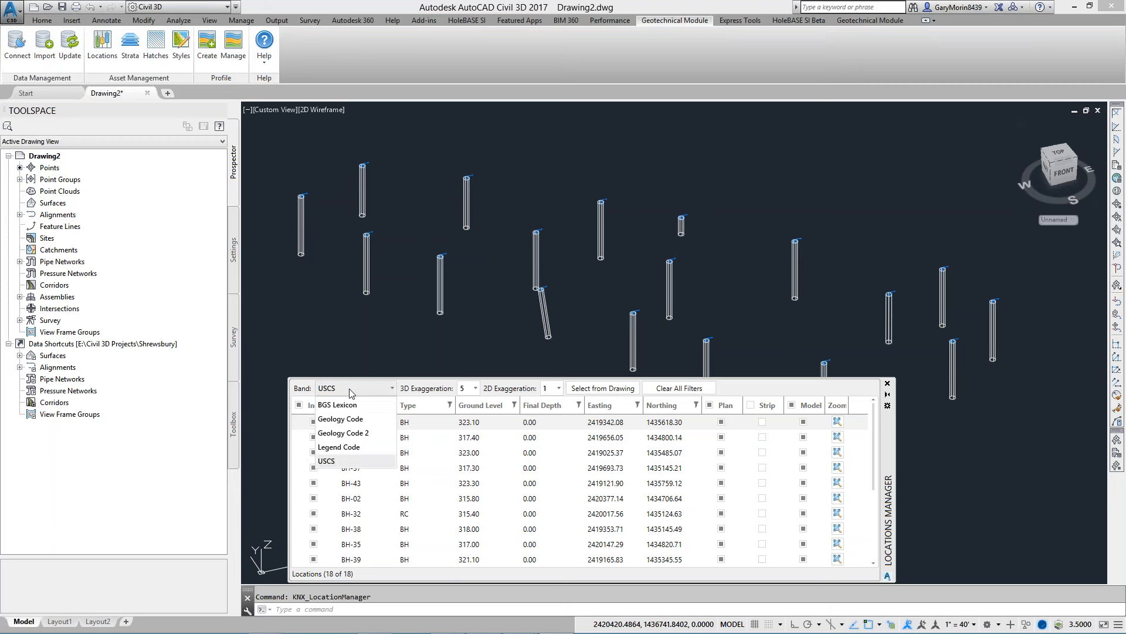
left_click(345, 419)
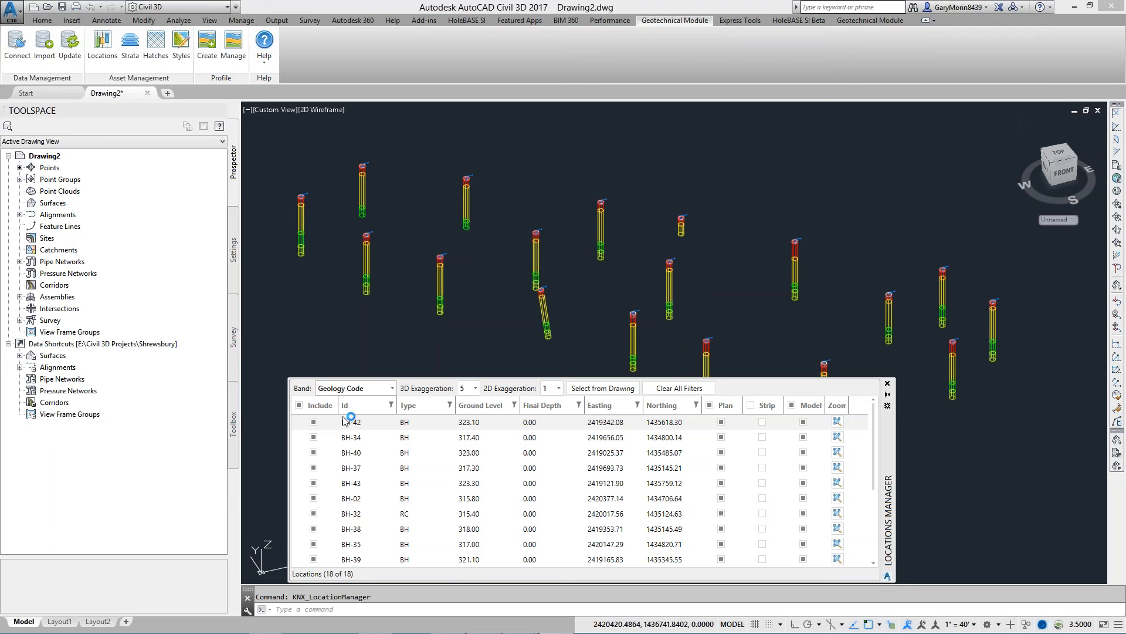
- Set the boreholes' 3D exaggeration to 1 and display the model in the Shaded visual style
left_click(468, 388)
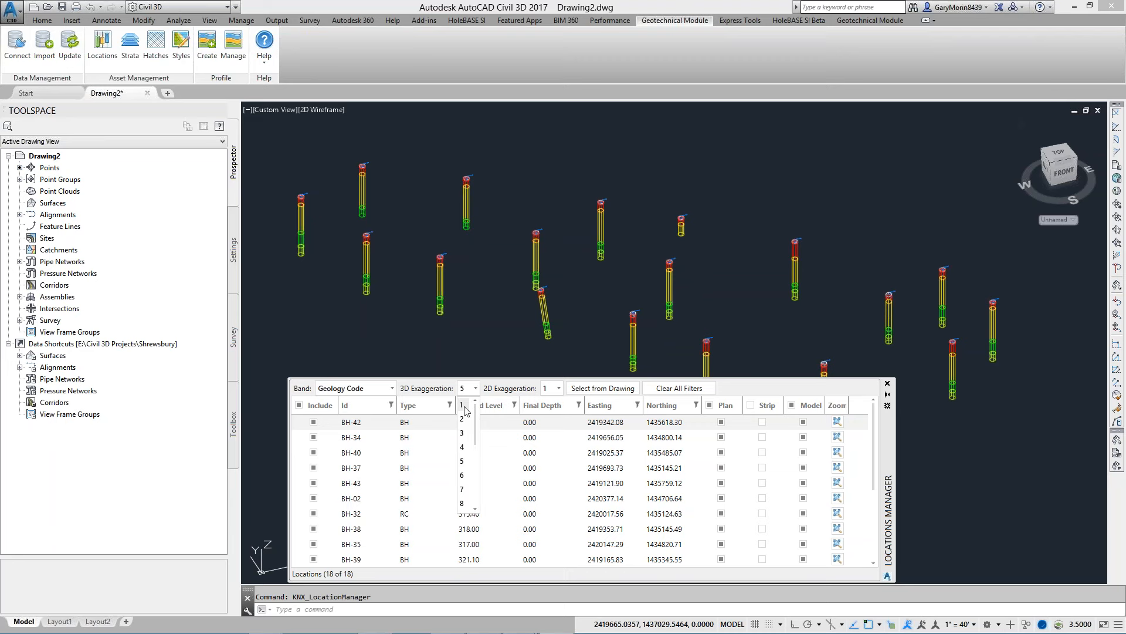
left_click(463, 405)
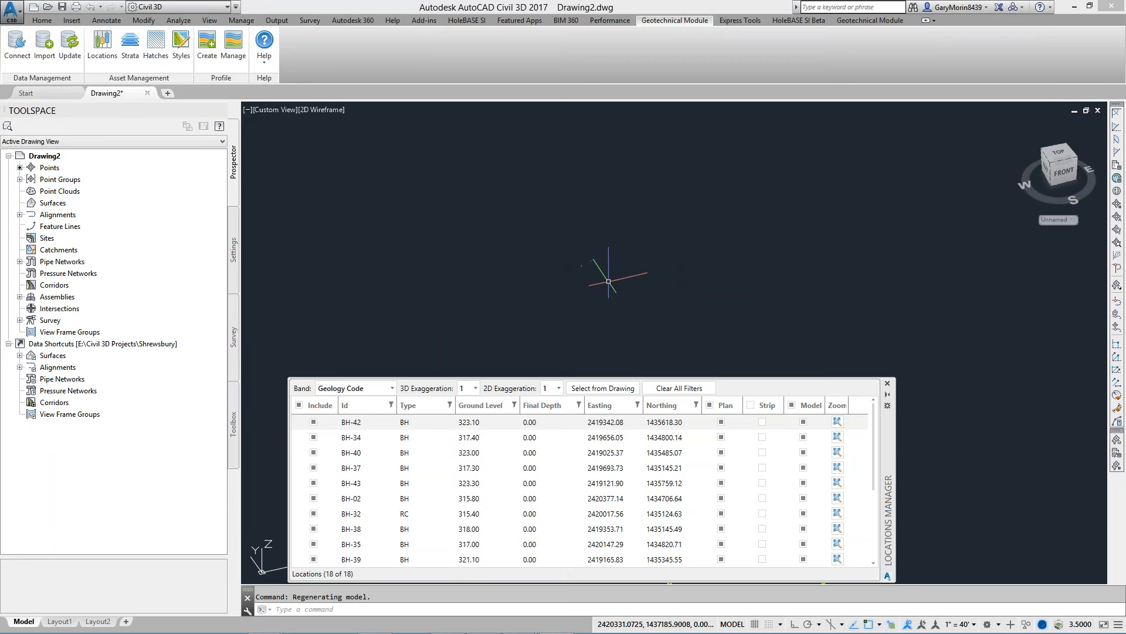
scroll(661, 233, "up", 3)
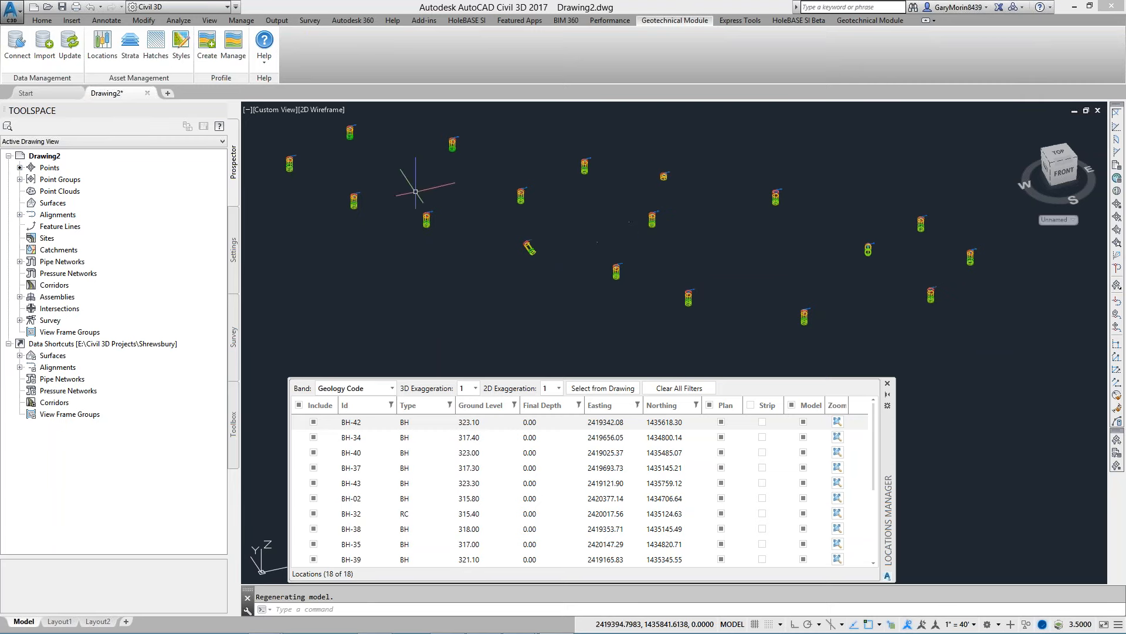
left_click(325, 110)
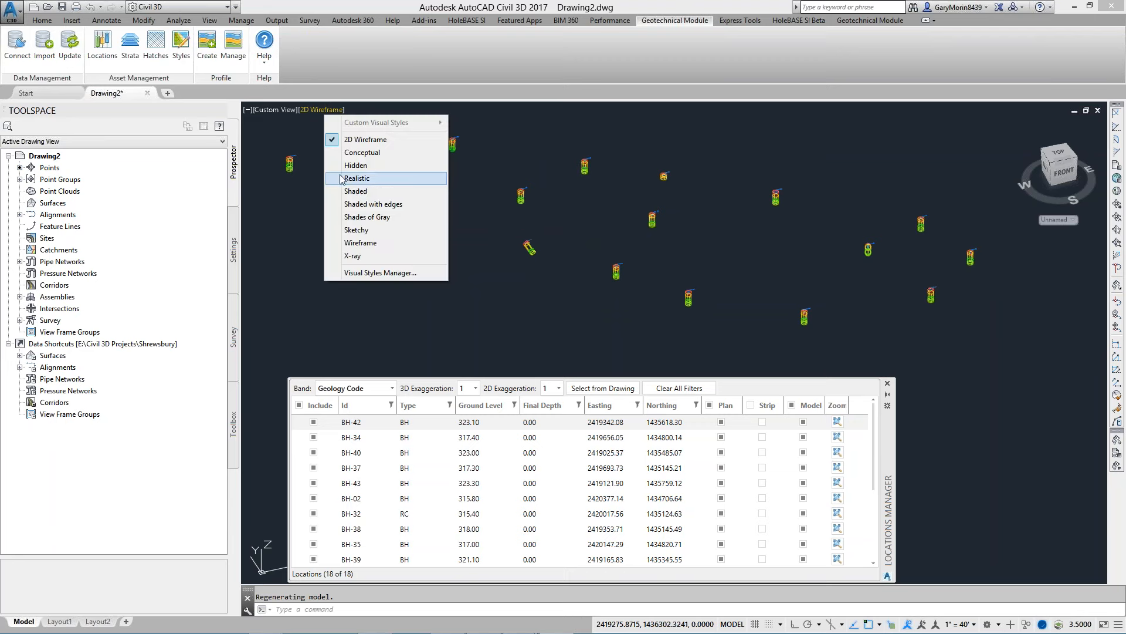
left_click(354, 193)
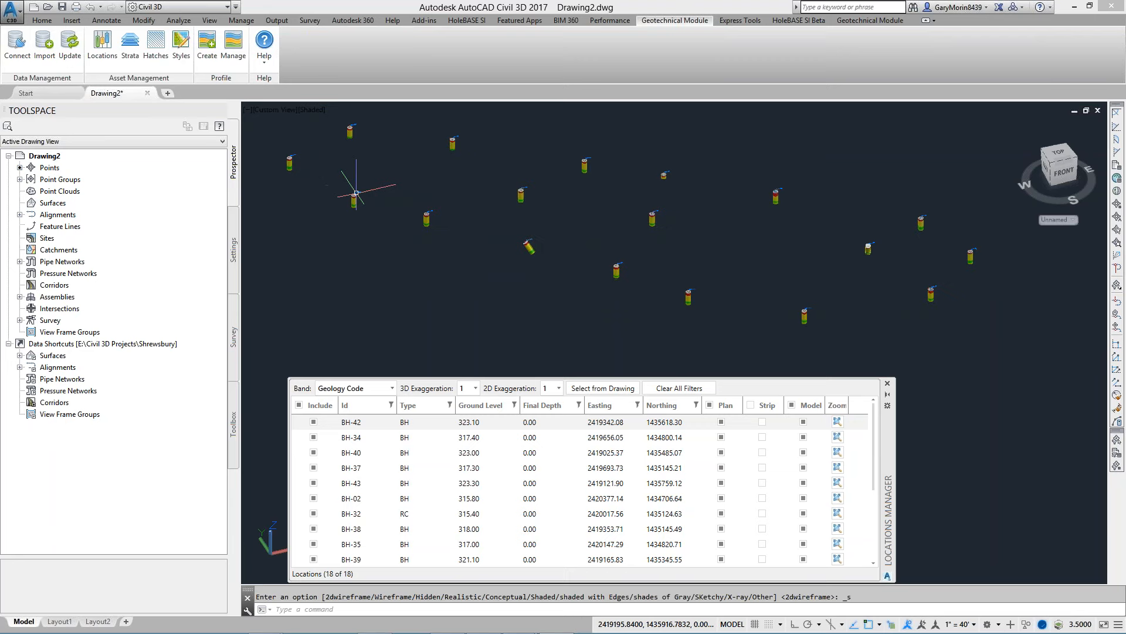
- Set the boreholes' 3D exaggeration to 5
left_click(469, 388)
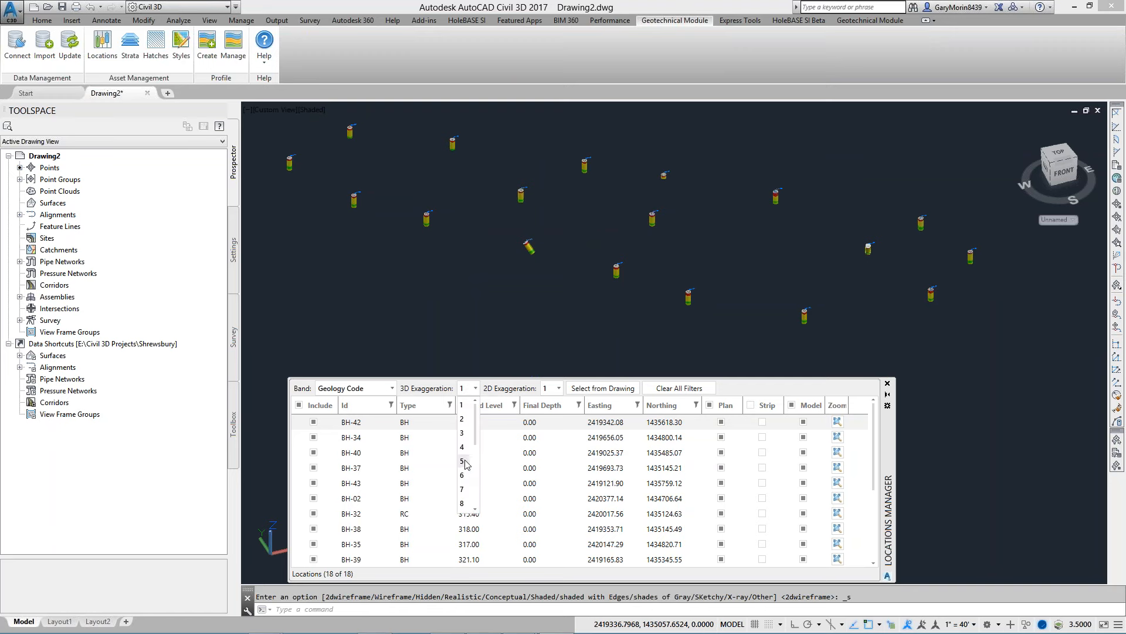
left_click(464, 461)
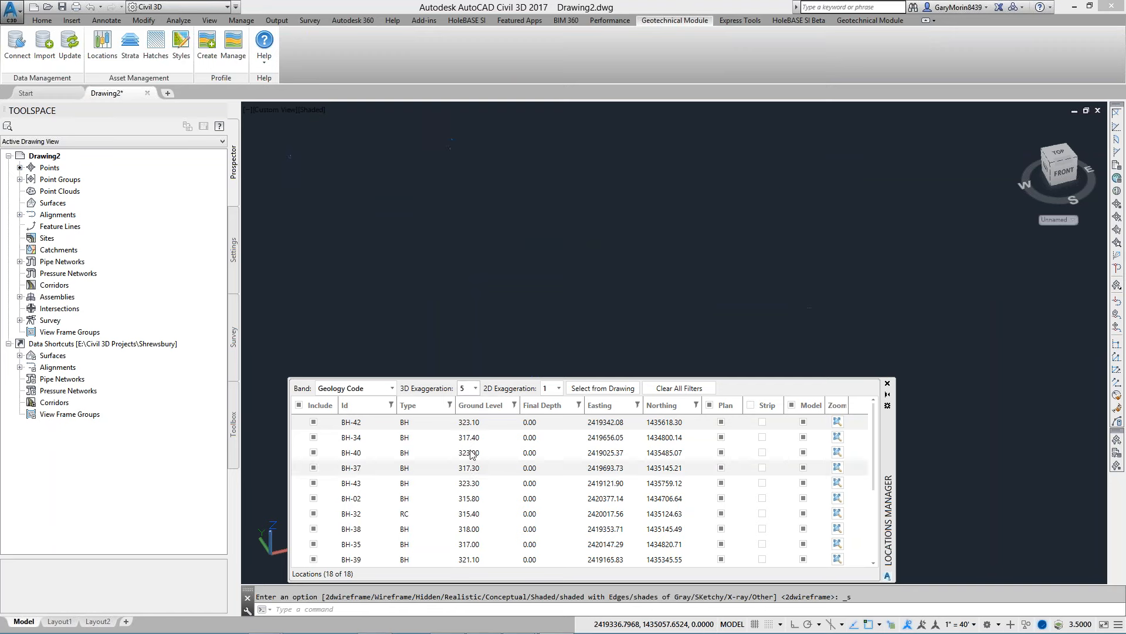
scroll(645, 264, "up", 4)
scroll(649, 267, "up", 5)
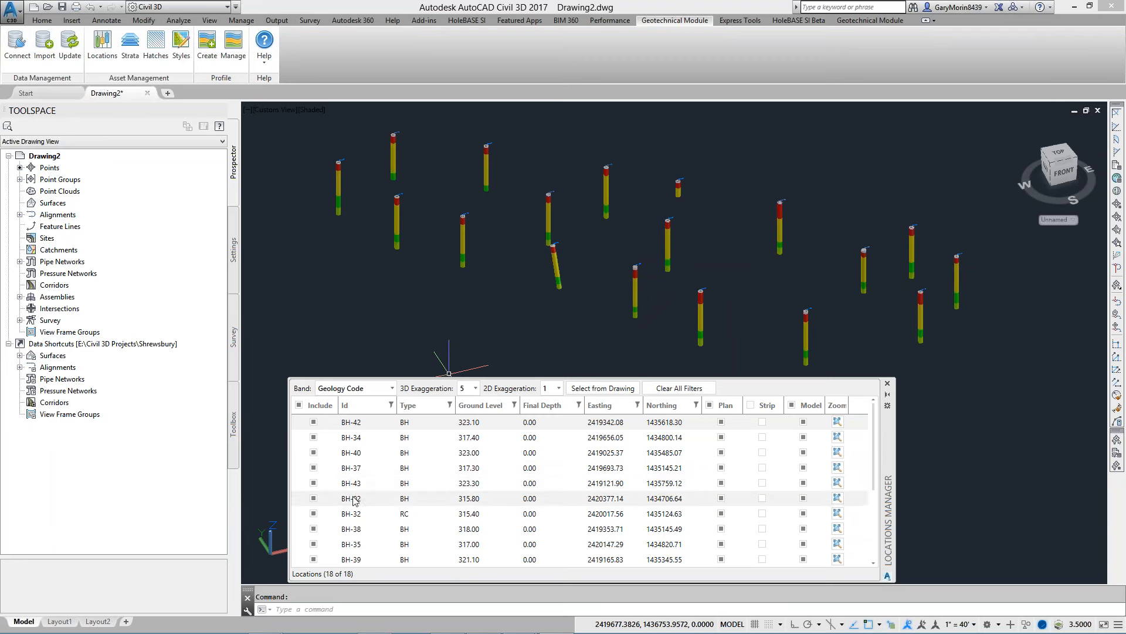
- Select borehole BH-34 in the Locations Manager and toggle its 3D model display off and back on
left_click(352, 438)
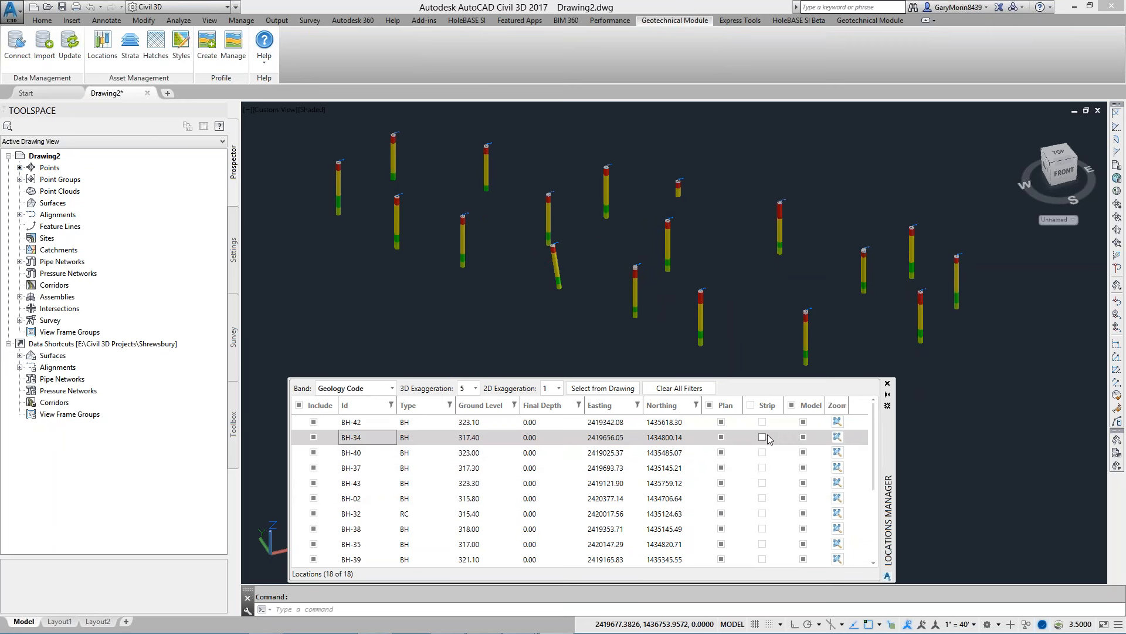
left_click(803, 437)
left_click(804, 437)
left_click(803, 437)
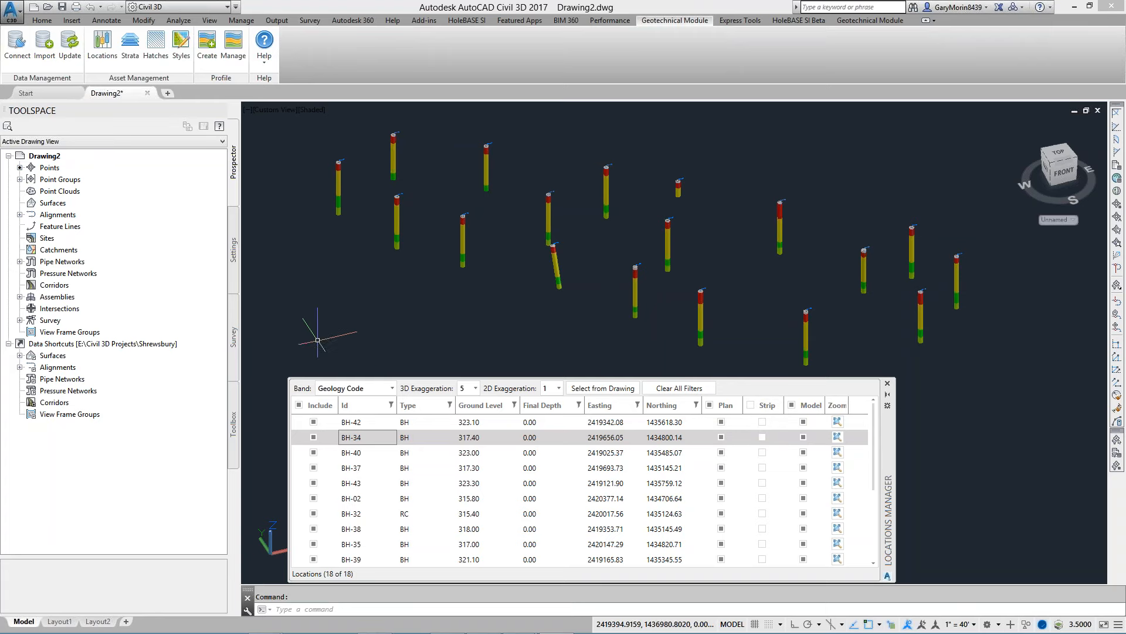
- Switch the drawing to the Top view with the 2D Wireframe visual style
left_click(269, 108)
left_click(295, 140)
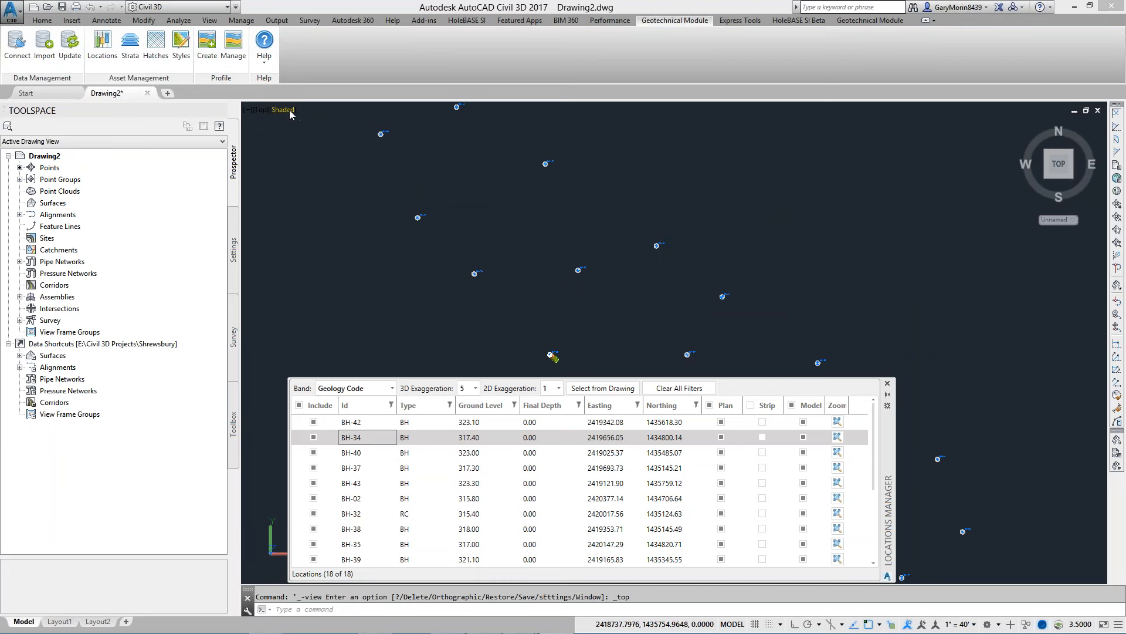
left_click(288, 114)
left_click(320, 128)
mouse_move(483, 216)
middle_mouse_down()
mouse_move(530, 265)
mouse_move(588, 283)
middle_mouse_up()
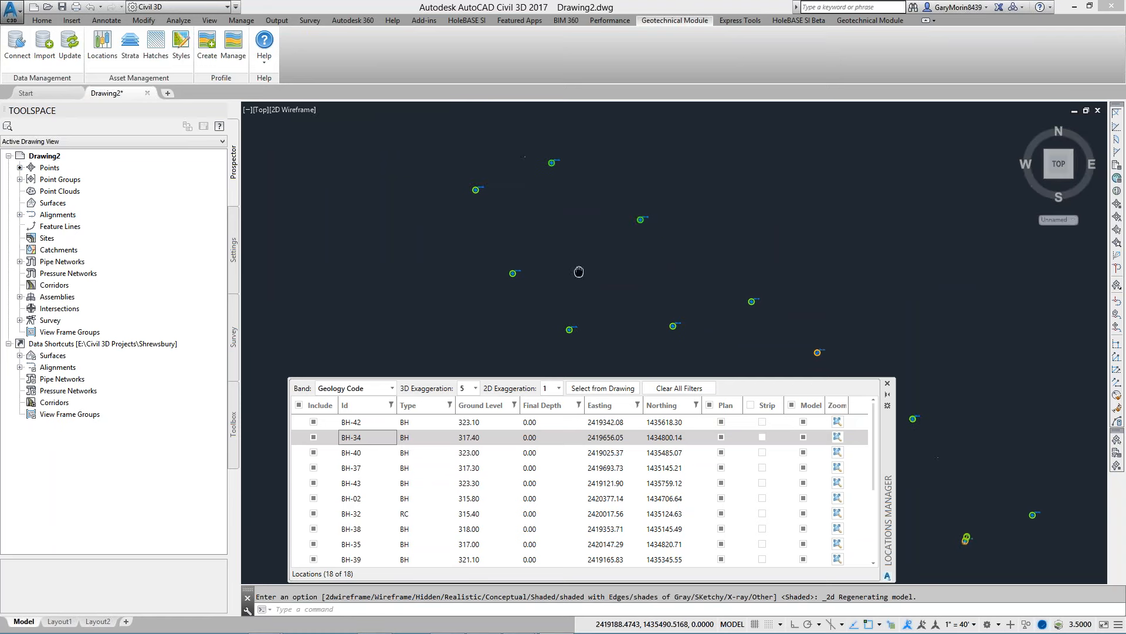
- Filter the locations list to boreholes BH-40, BH-42, BH-43 and BH-44 by selecting them from the drawing with a crossing window
left_click(601, 389)
left_click(709, 311)
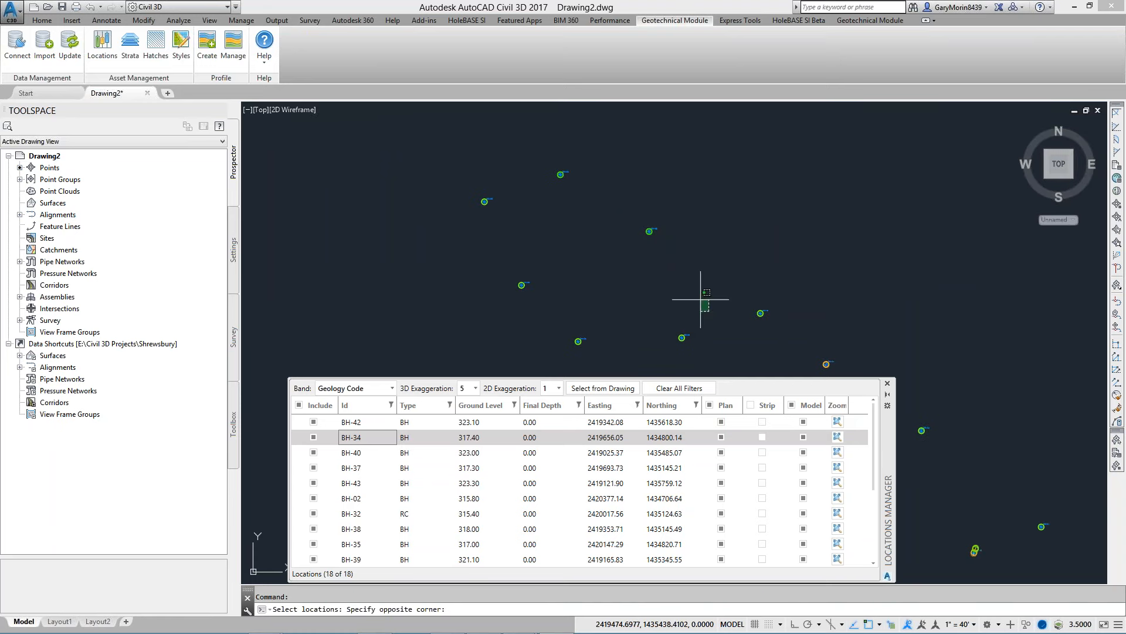
left_click(416, 152)
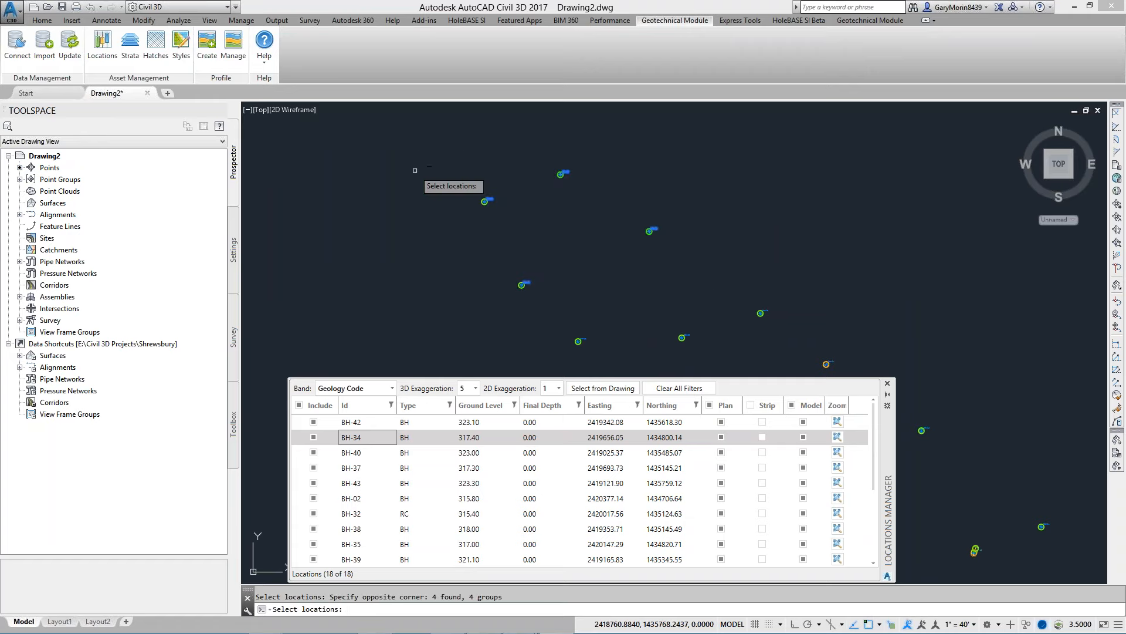
key("Return")
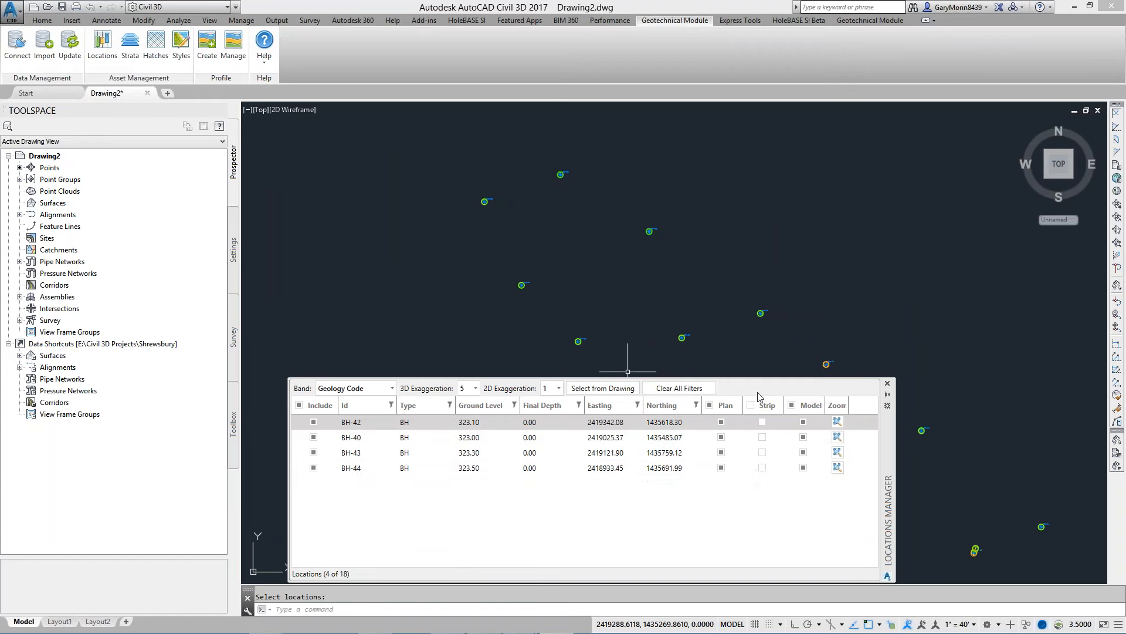
- Turn on the strips for all four filtered boreholes and set the 2D exaggeration to 2
left_click(750, 405)
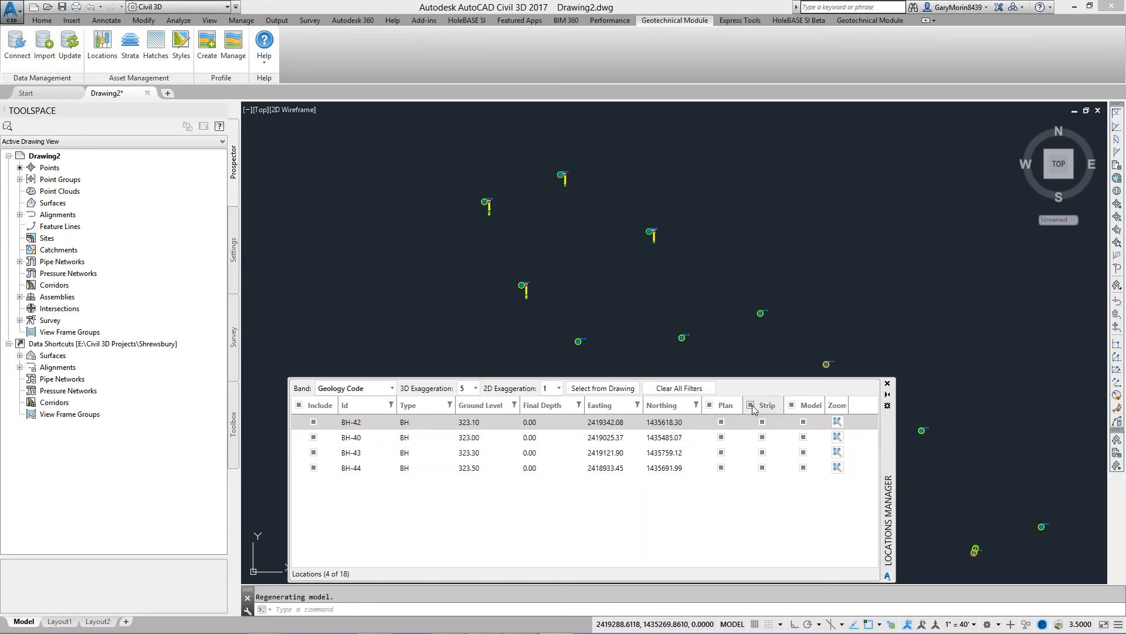
left_click(558, 389)
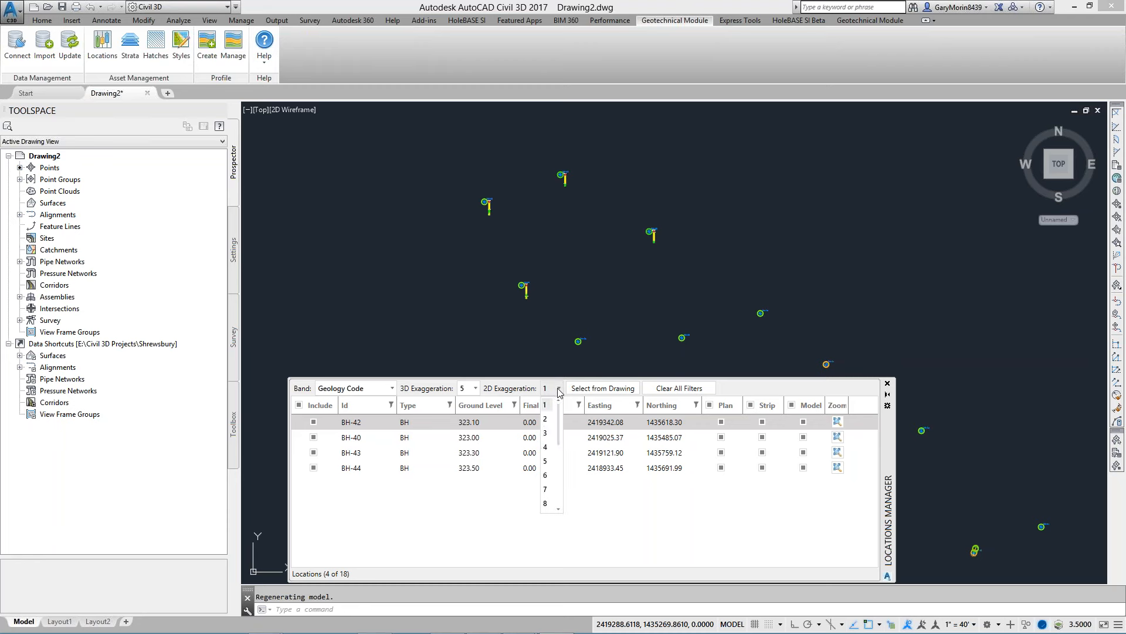
left_click(550, 419)
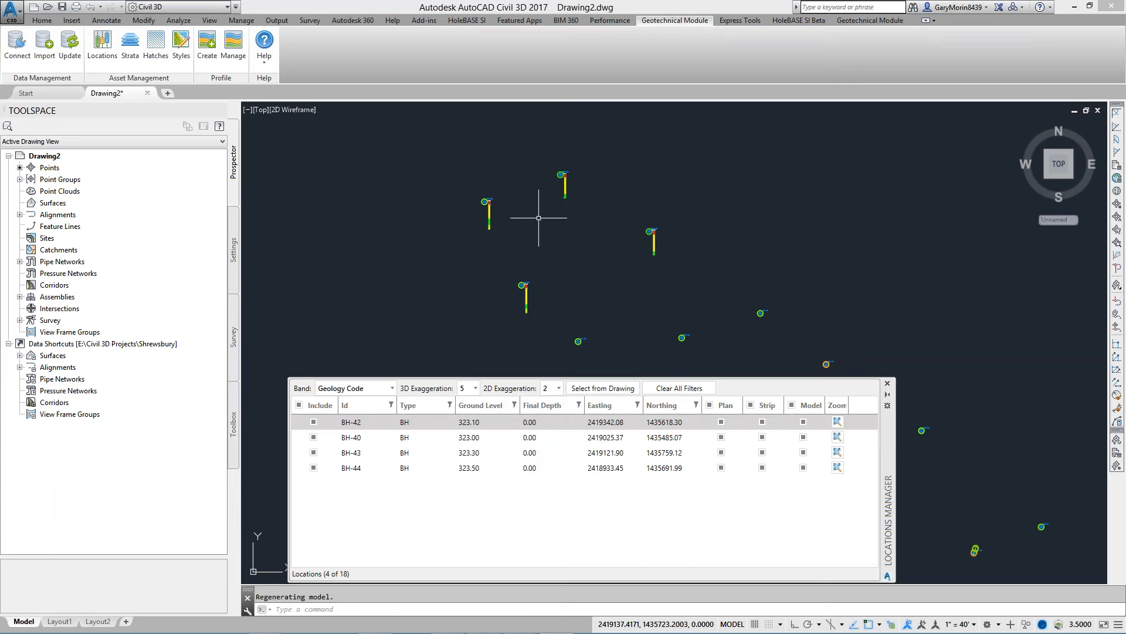
- Examine the strip log of borehole BH-44, including its strata labels and depths, and compare it with the surrounding boreholes
scroll(496, 213, "up", 6)
middle_click_drag(516, 196, 549, 235)
scroll(563, 246, "up", 5)
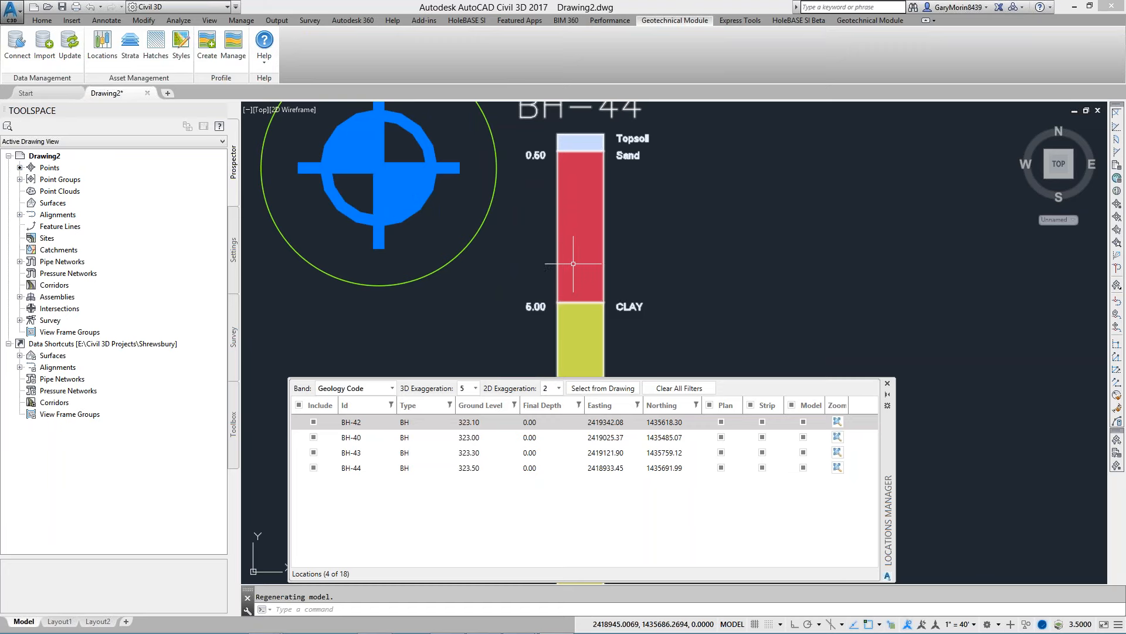
scroll(570, 241, "down", 2)
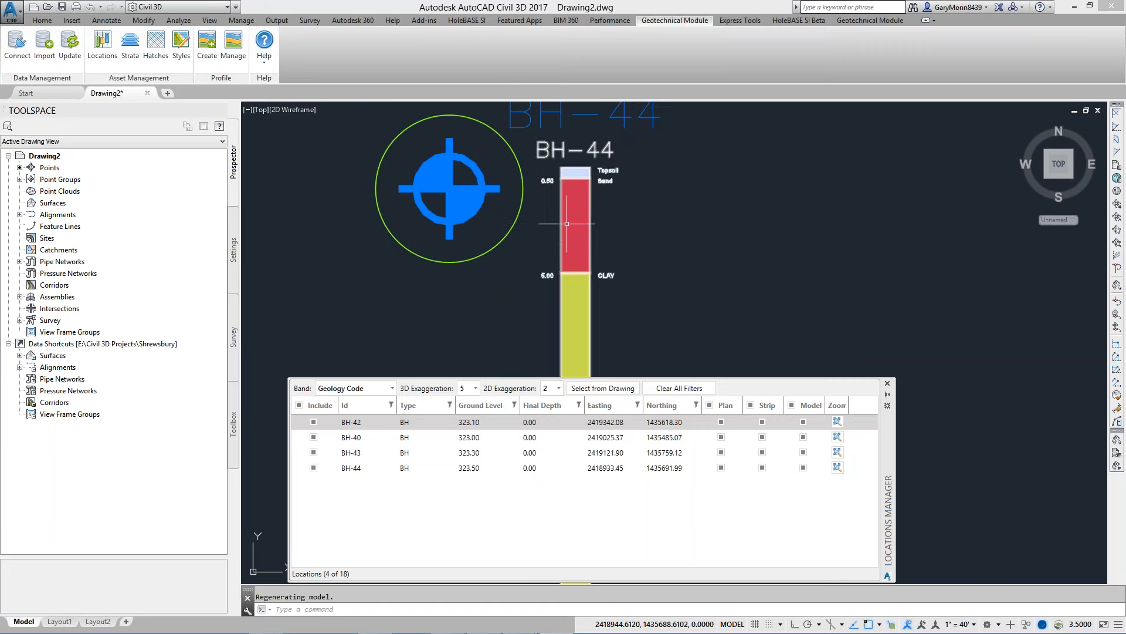
scroll(628, 247, "down", 5)
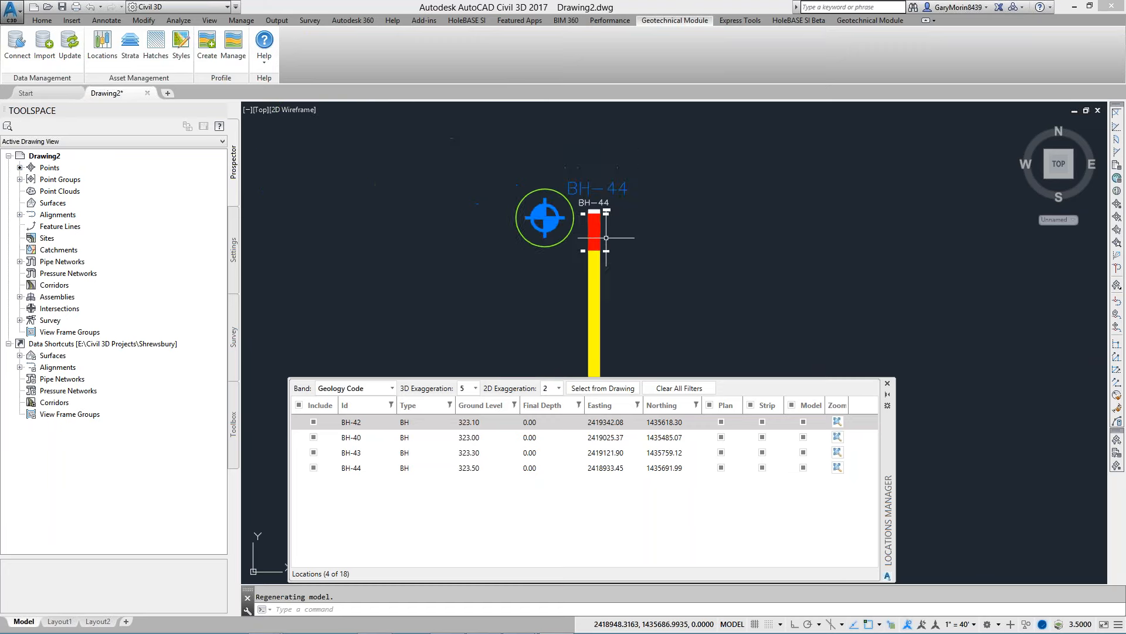
middle_click_drag(959, 369, 448, 32)
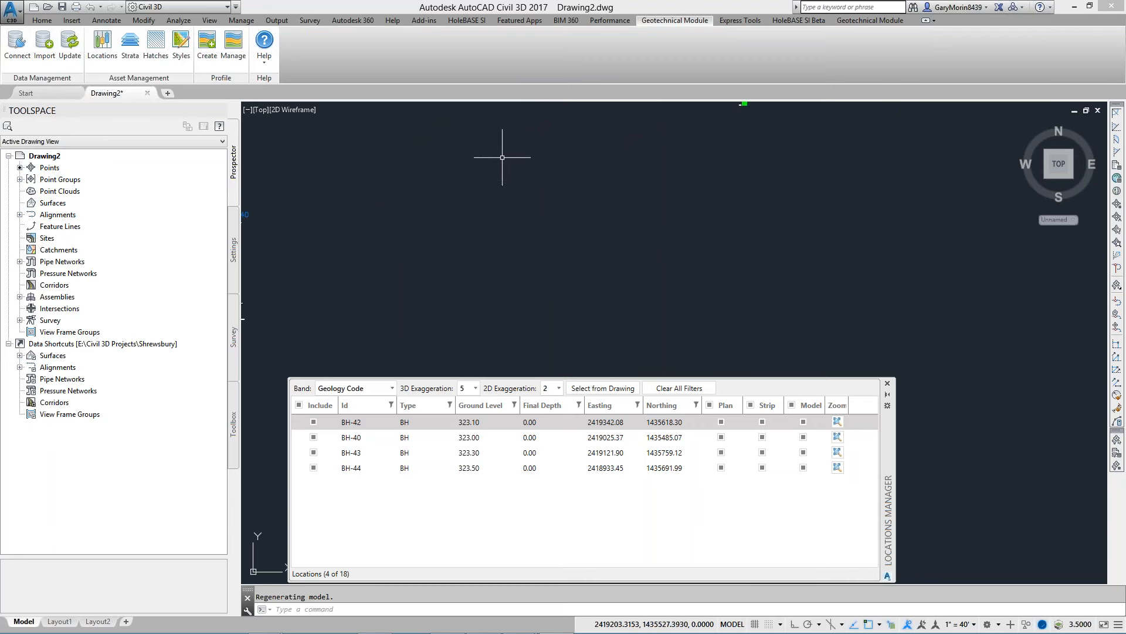
scroll(503, 157, "down", 2)
middle_click_drag(596, 256, 642, 340)
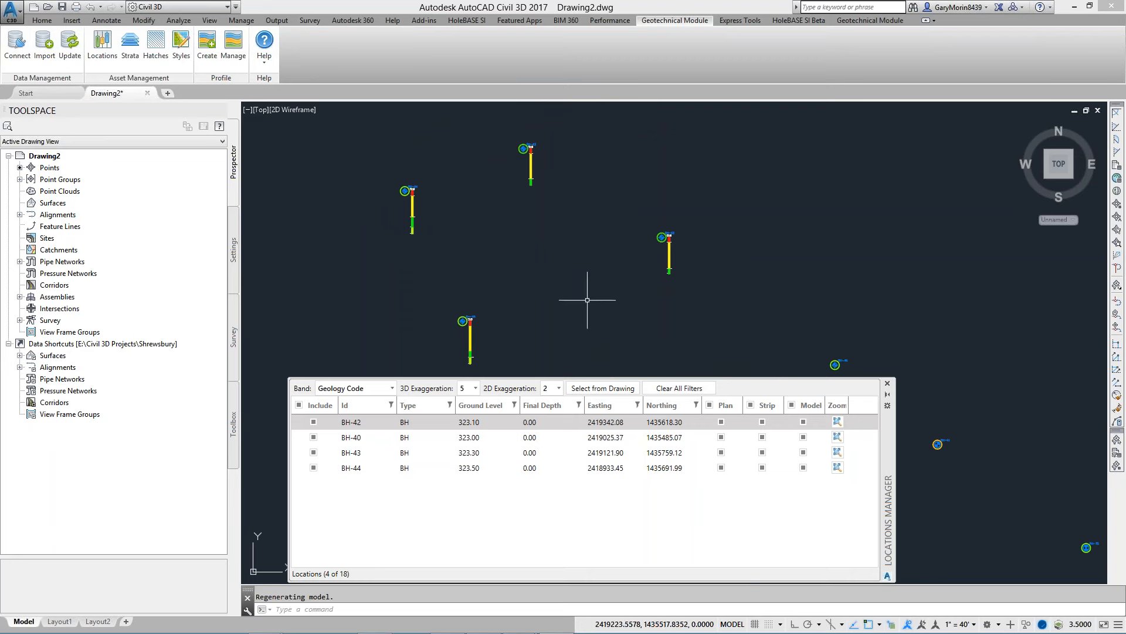
scroll(586, 302, "down", 2)
mouse_move(586, 301)
middle_mouse_down()
mouse_move(624, 206)
mouse_move(587, 210)
middle_mouse_up()
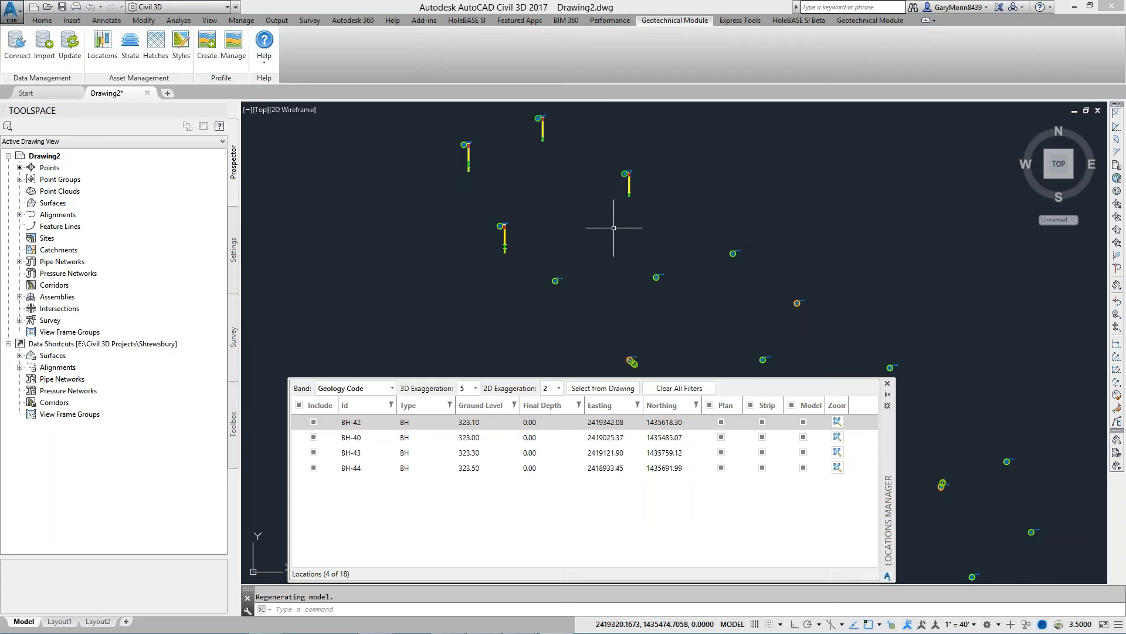
- Turn off the strips for the four filtered boreholes, and toggle their inclusion in the drawing off and back on
left_click(751, 405)
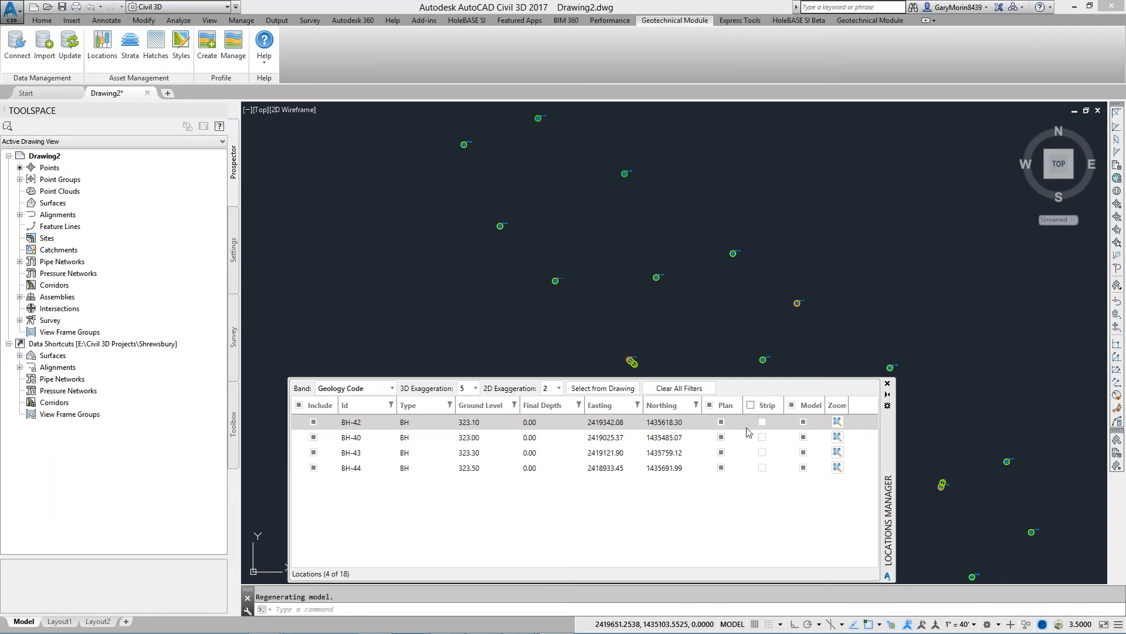
left_click(299, 405)
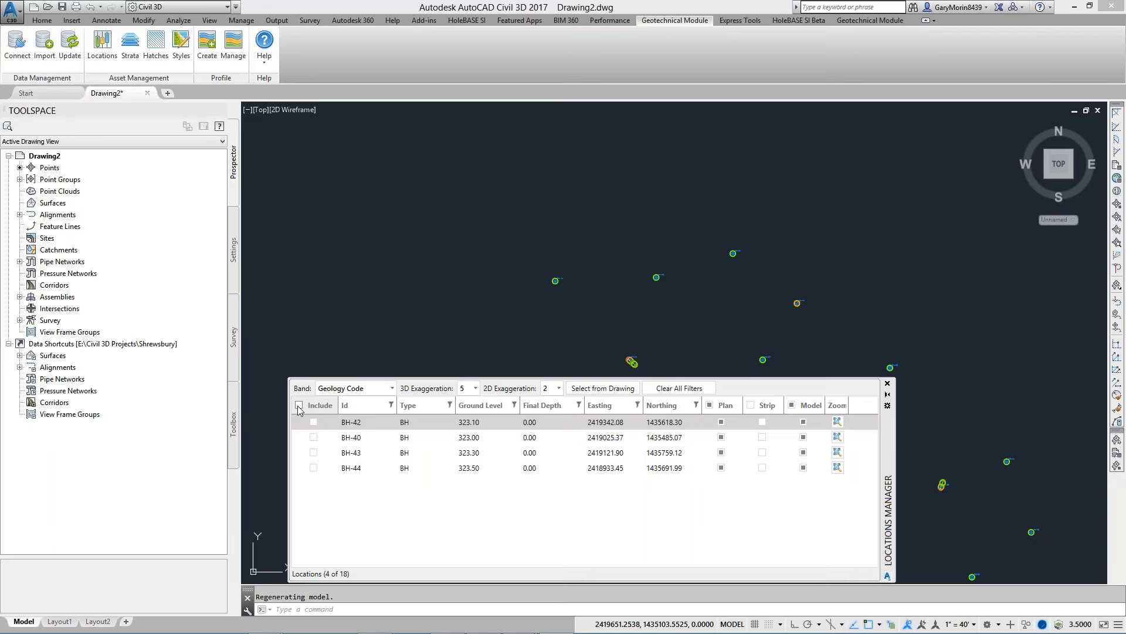
left_click(298, 405)
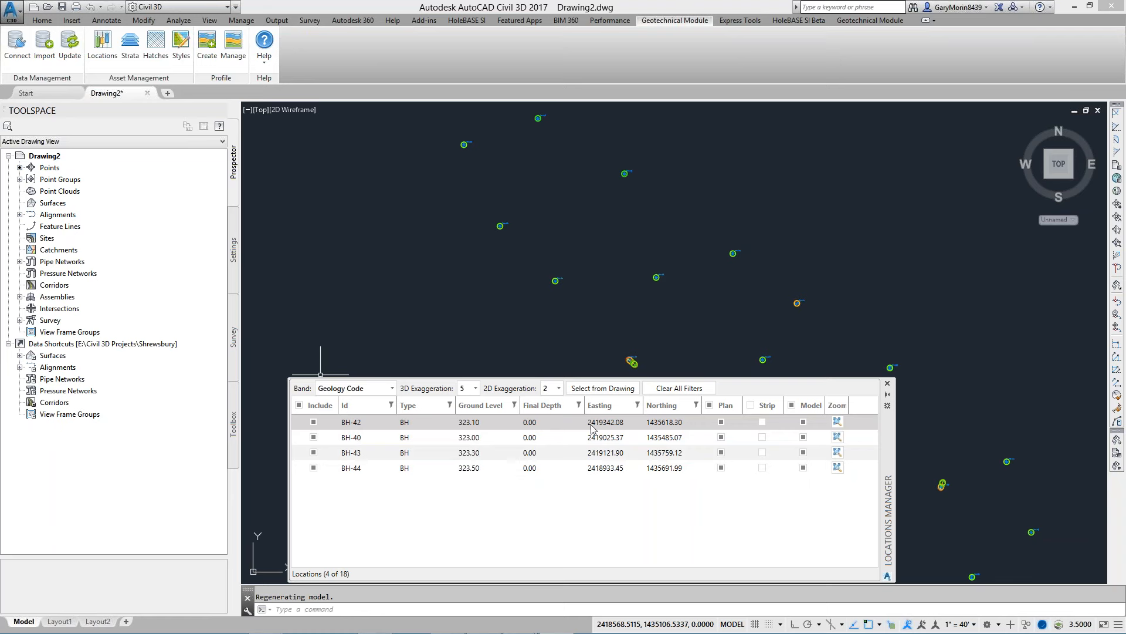
- Close the Locations Manager and open the Strata Manager, placing it higher over the drawing
left_click(887, 383)
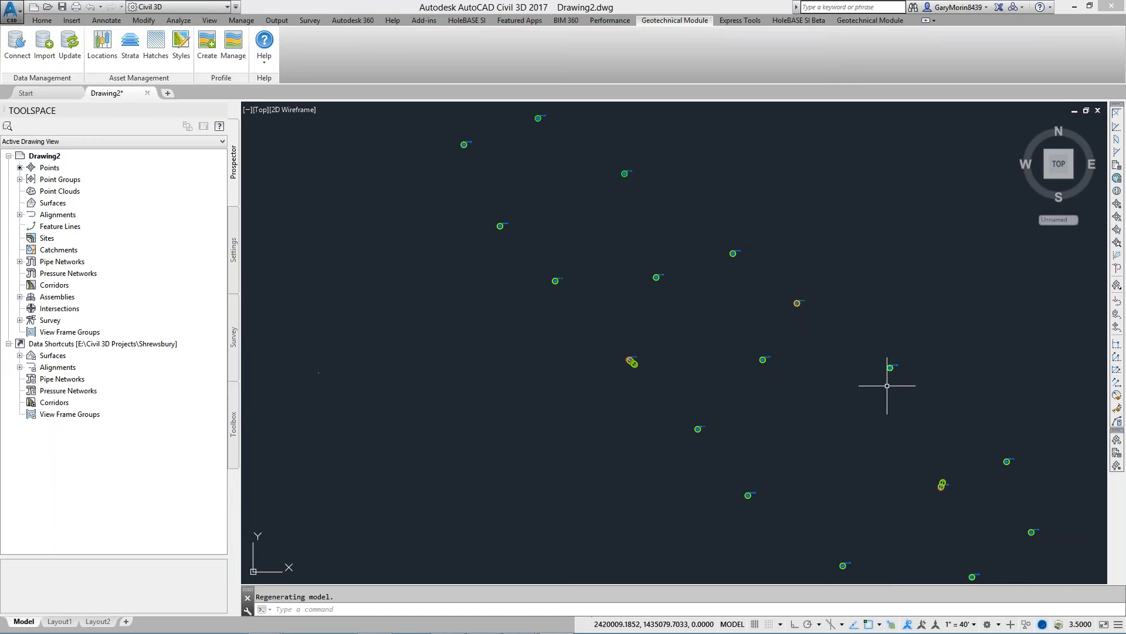
scroll(843, 431, "down", 2)
middle_click_drag(831, 438, 750, 422)
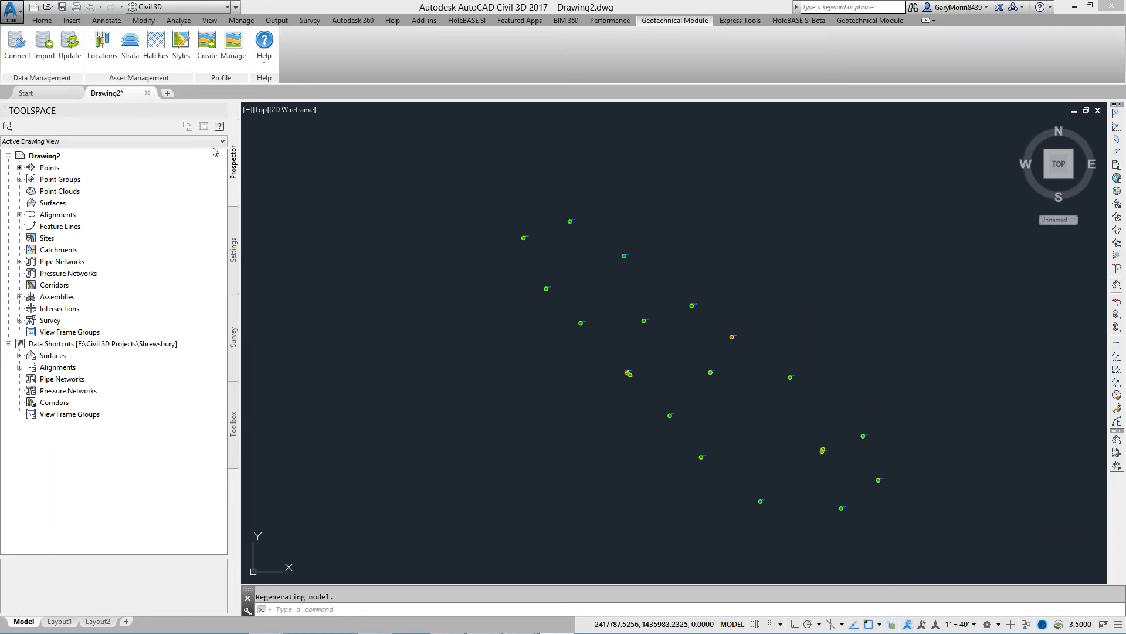
left_click(131, 52)
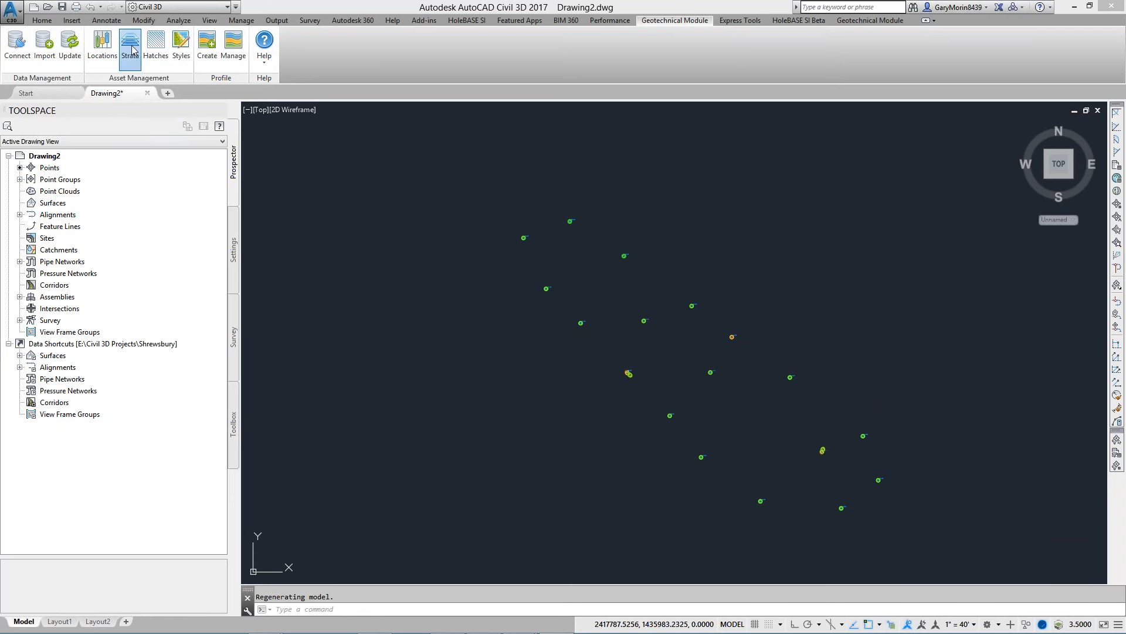
mouse_move(294, 480)
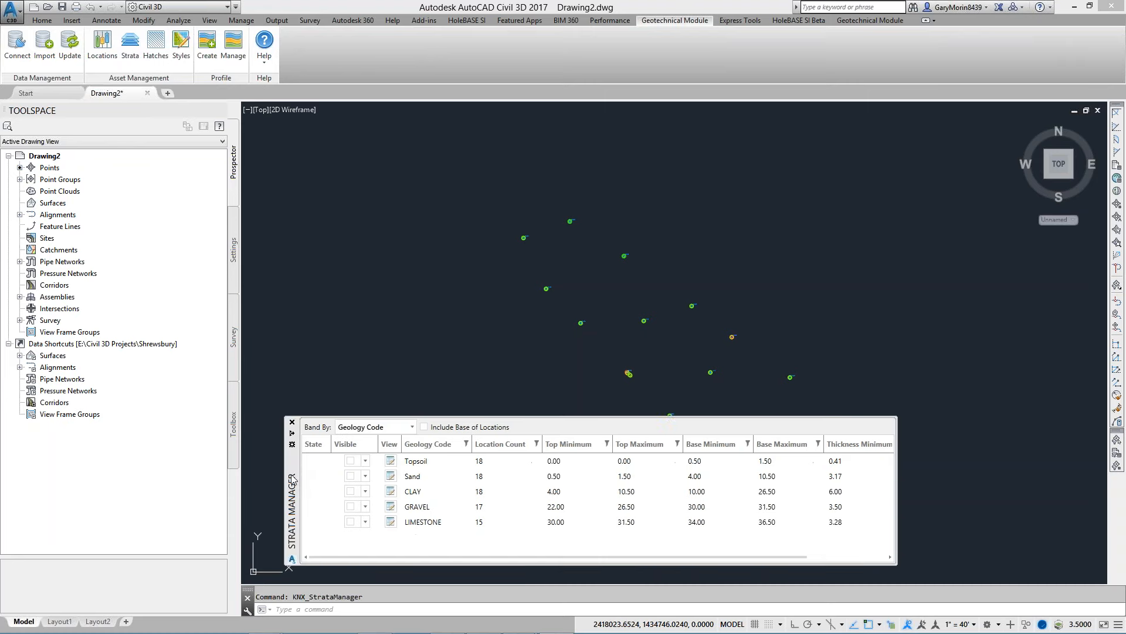
left_click_drag(292, 485, 300, 404)
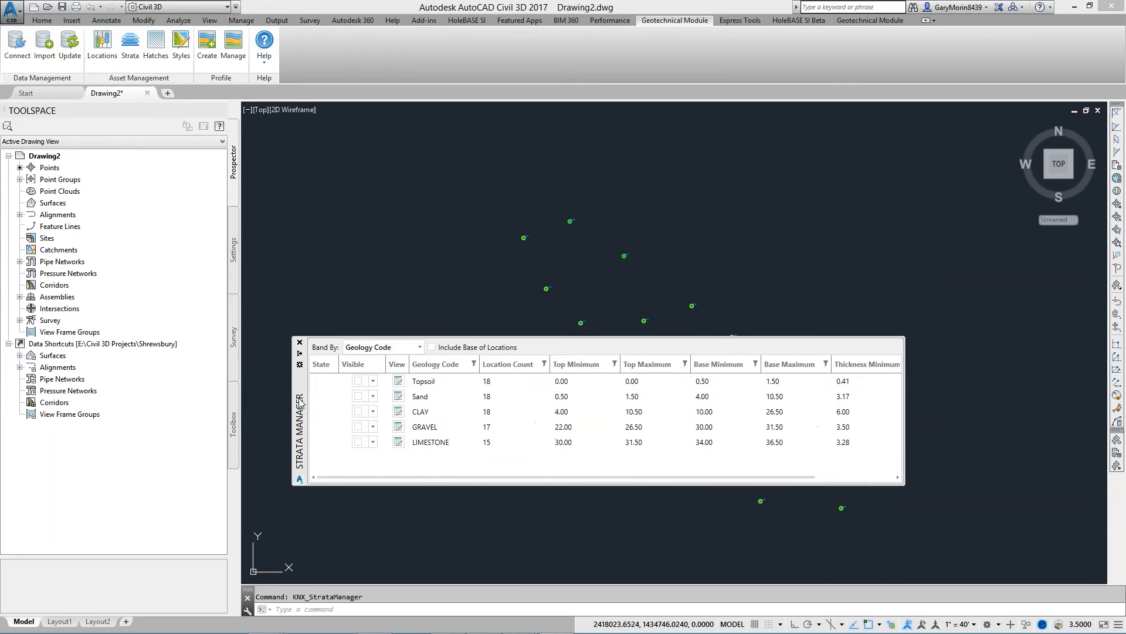
- Band the strata by Geology Code and move the Strata Manager slightly lower
left_click(370, 349)
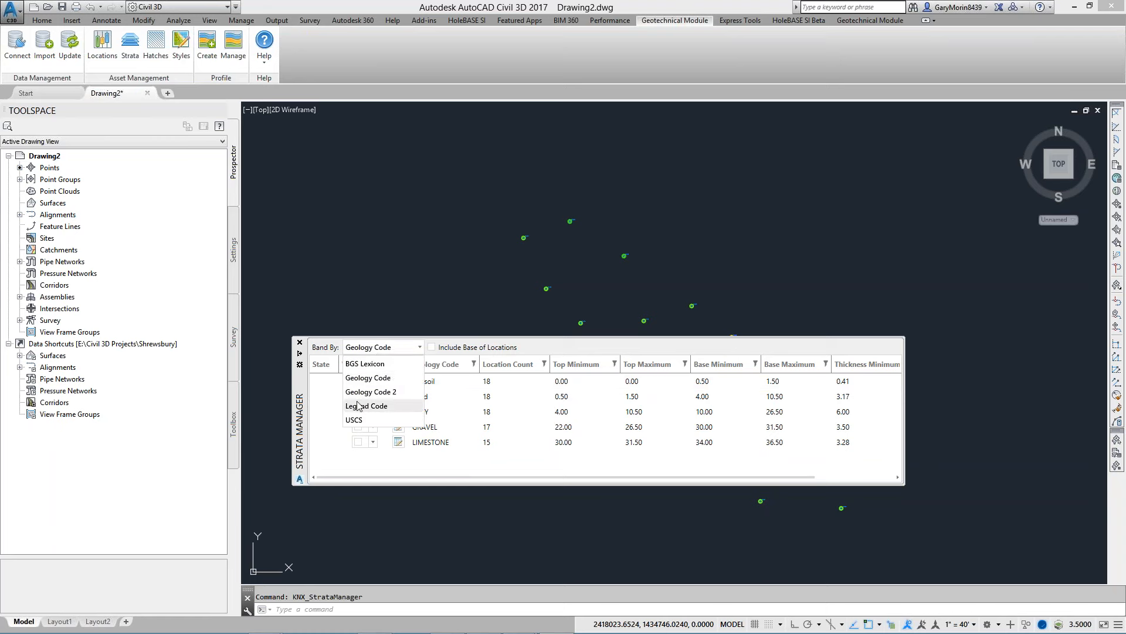
left_click(364, 378)
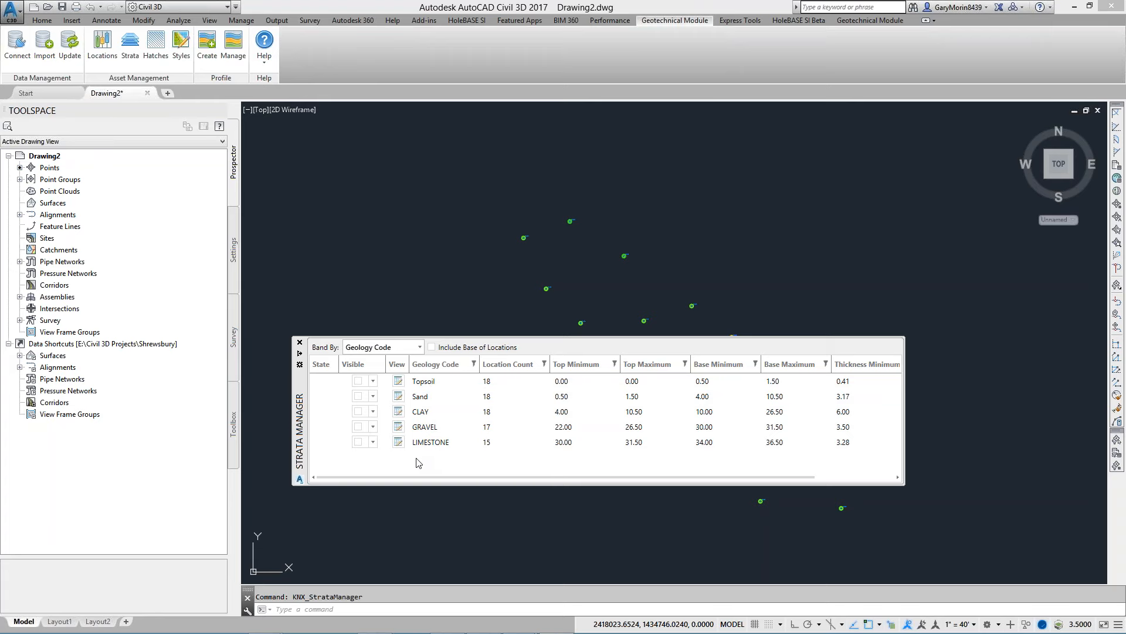
left_click_drag(301, 386, 311, 409)
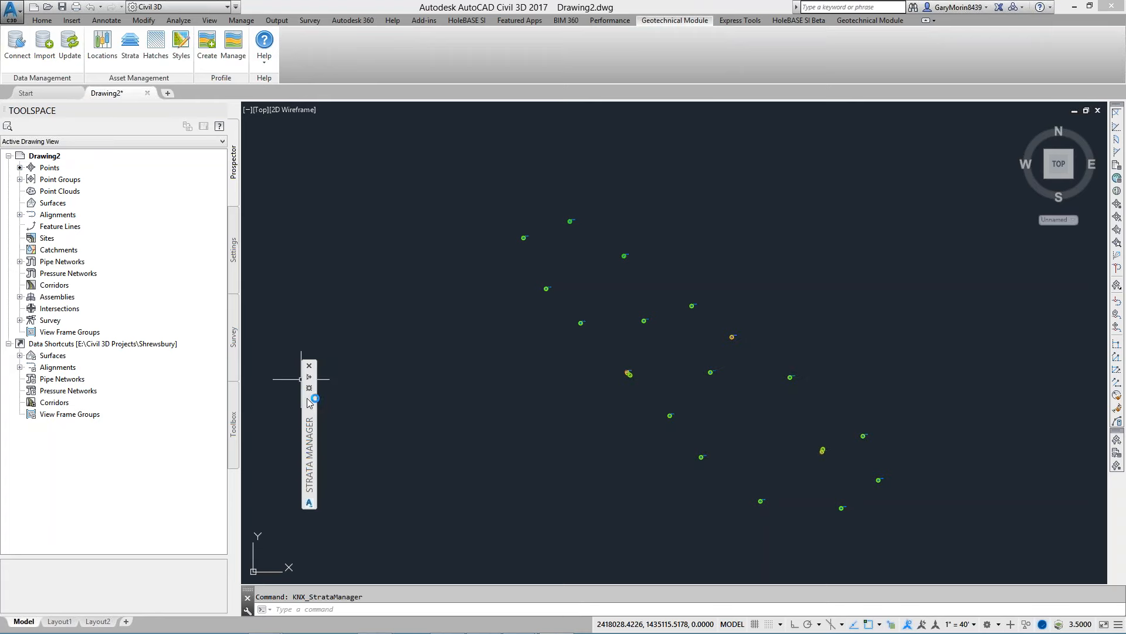
- Make the Topsoil and Sand strata surfaces visible in the drawing and expand the drawing's list of surfaces
mouse_move(309, 402)
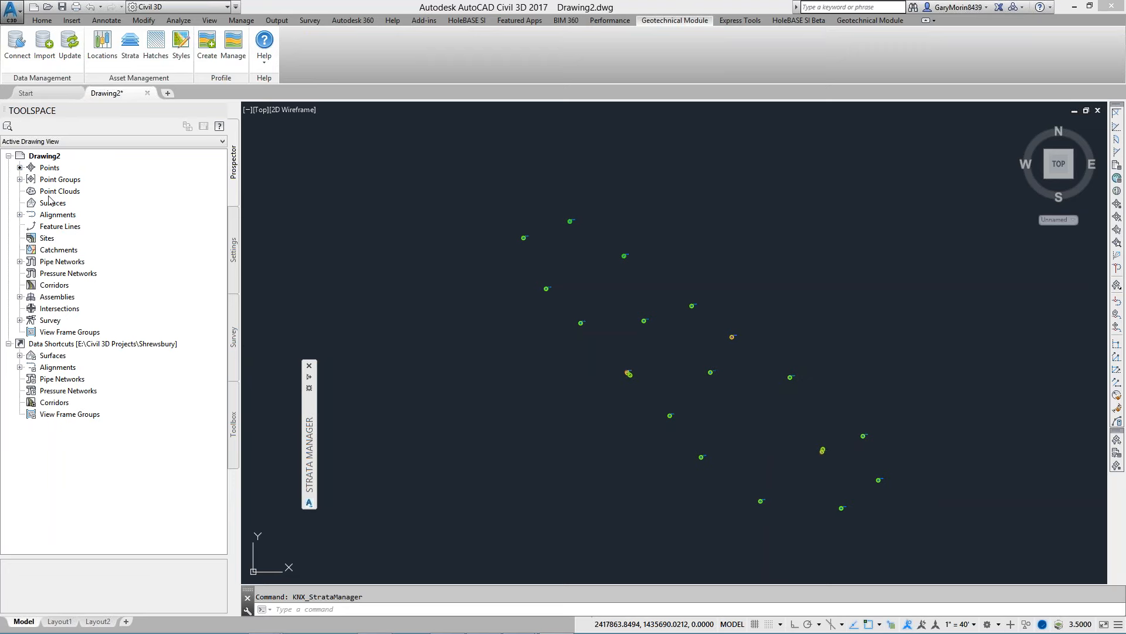
mouse_move(309, 446)
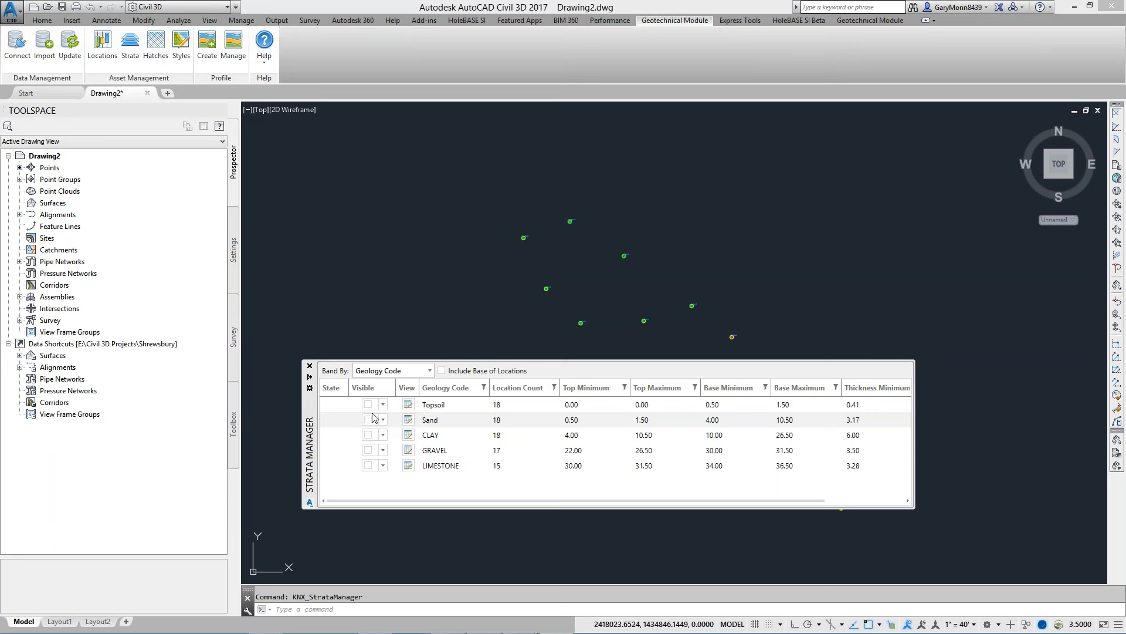
left_click(369, 405)
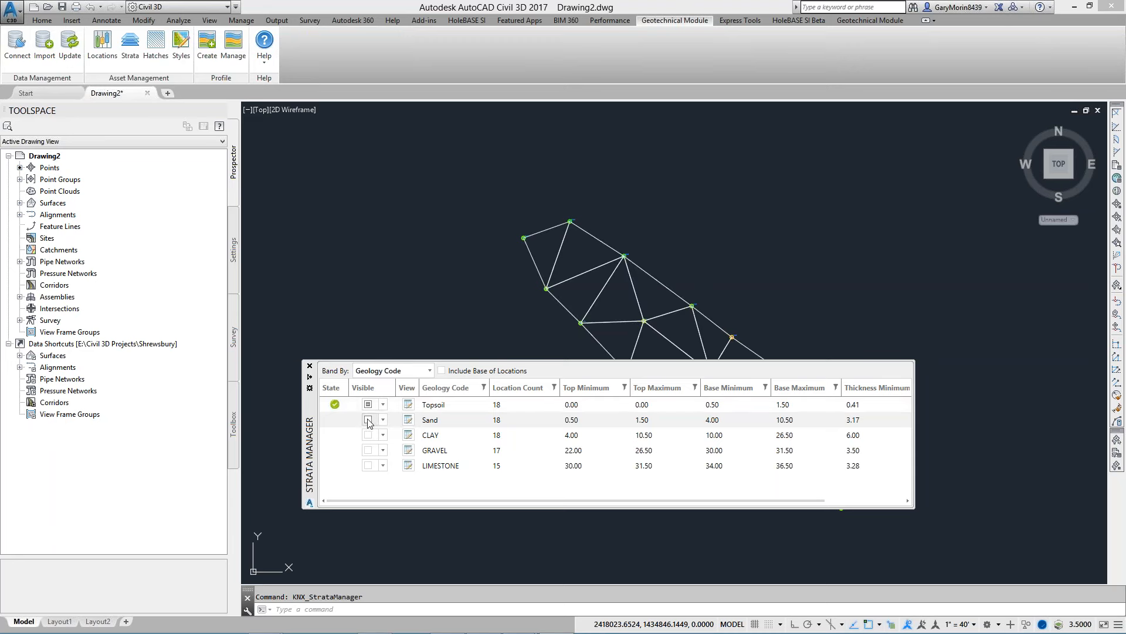
left_click(369, 420)
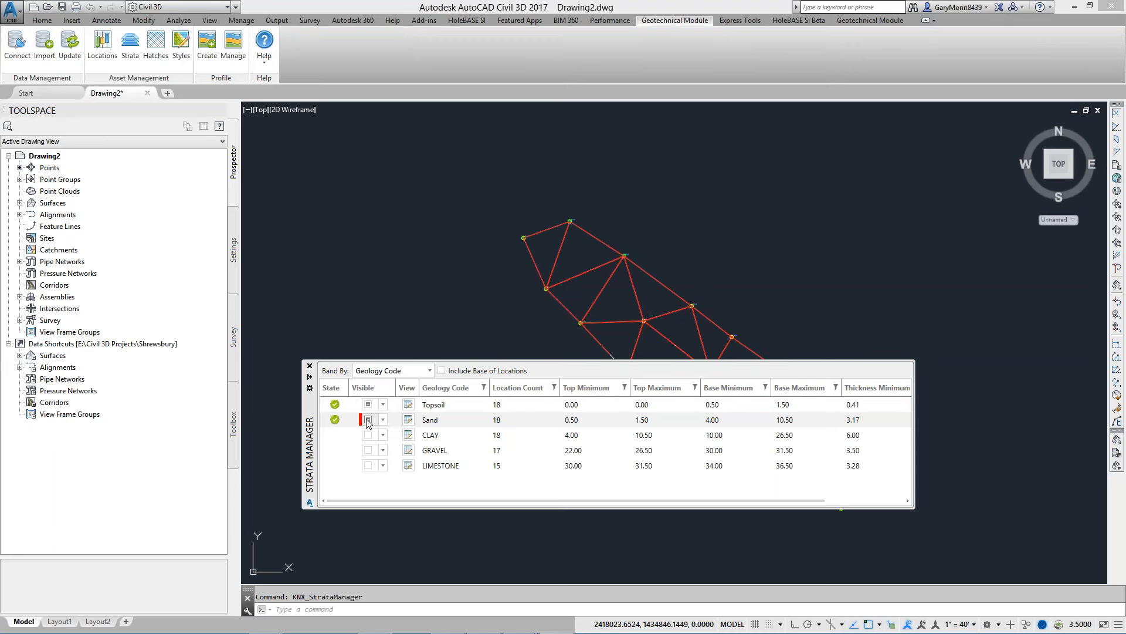
left_click(21, 203)
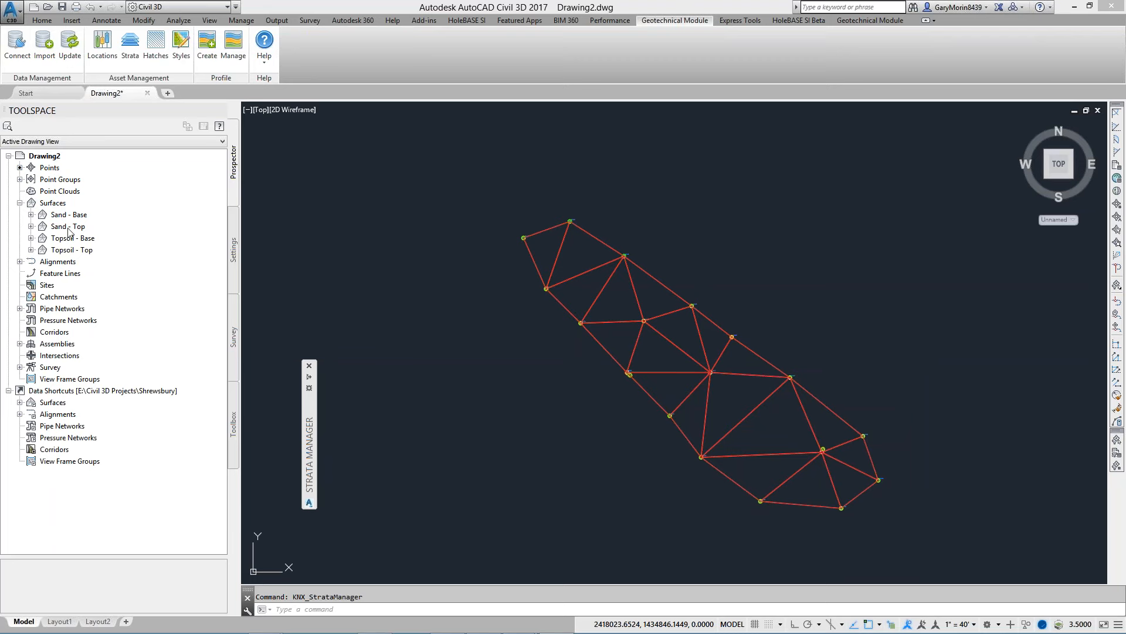
- Make the CLAY, GRAVEL and LIMESTONE strata surfaces visible in the drawing
mouse_move(309, 423)
left_click(368, 435)
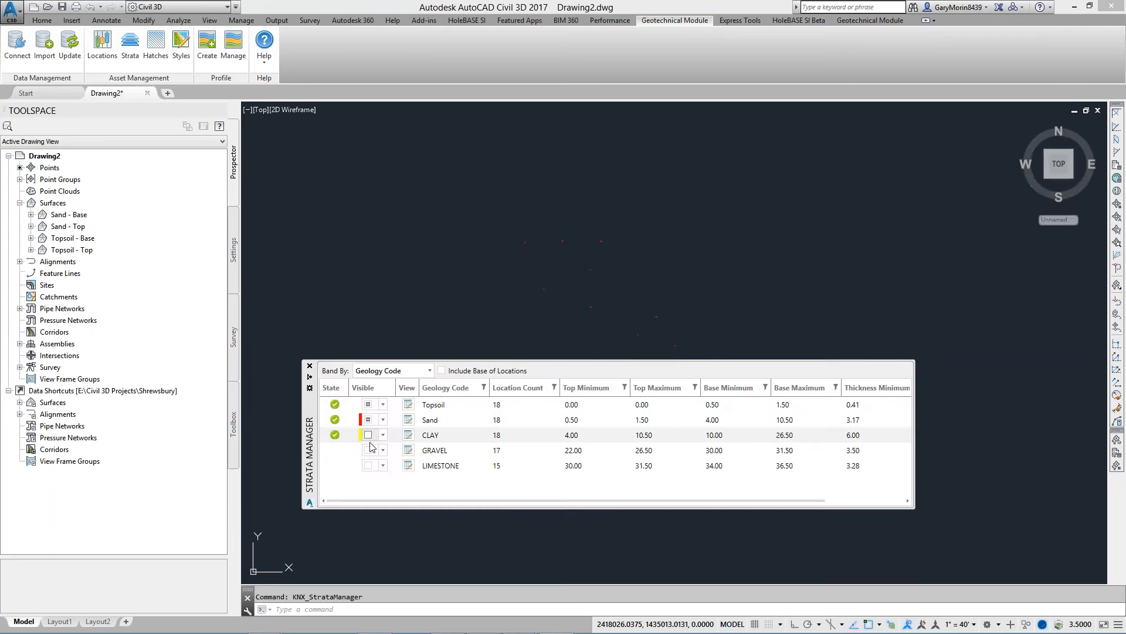
left_click(368, 450)
left_click(368, 465)
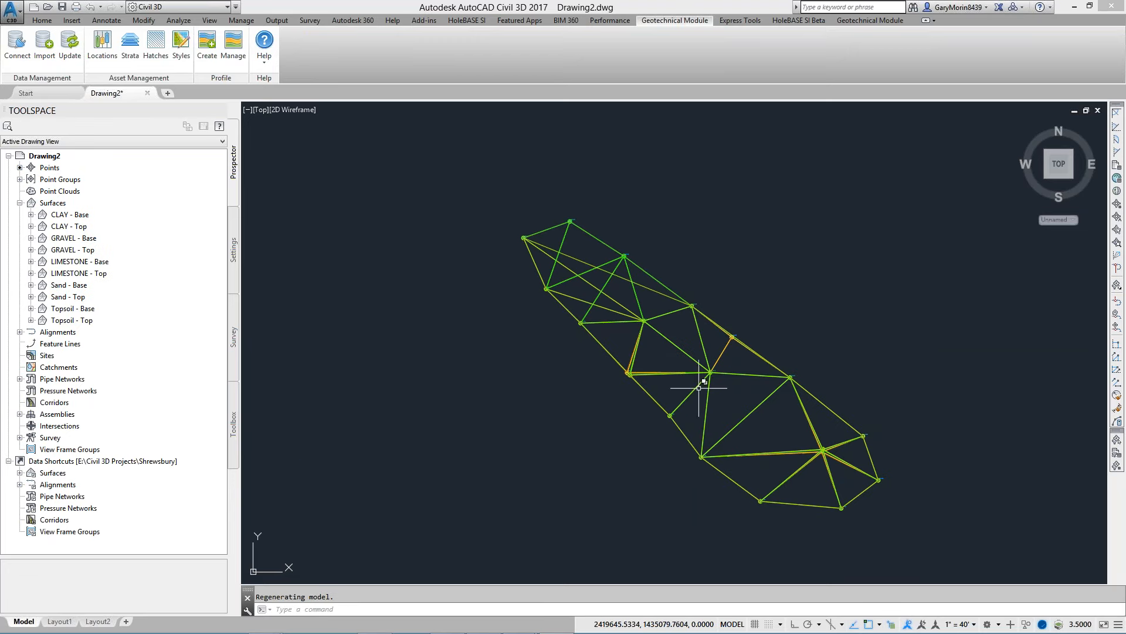
- Tilt the strata model into a 3D view and display it with the Shaded visual style
left_click(288, 110)
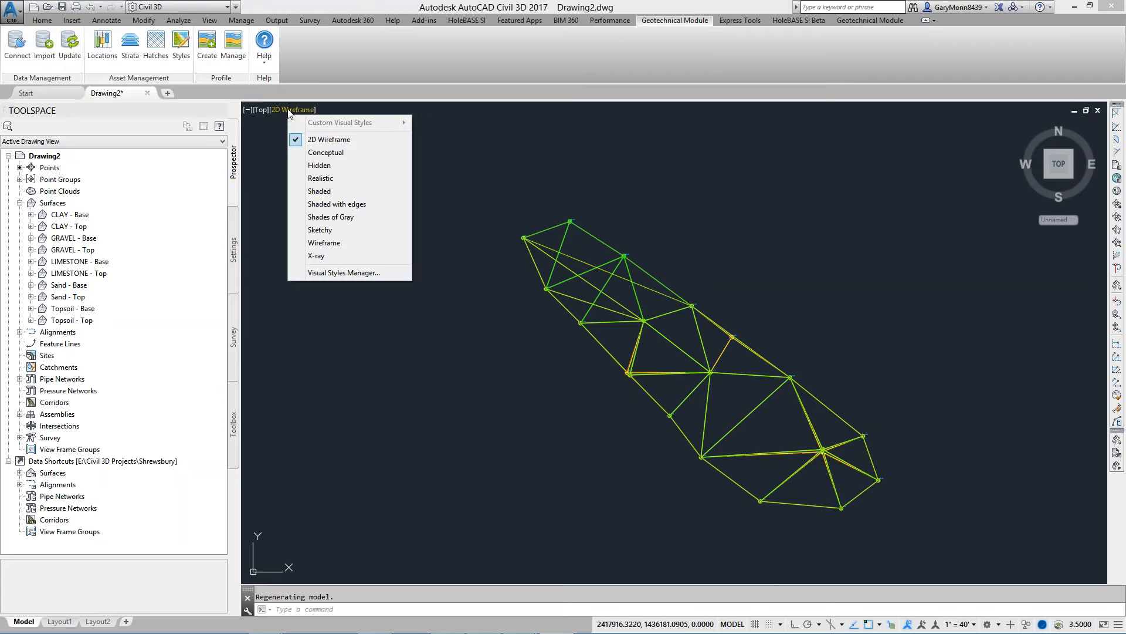
left_click(335, 114)
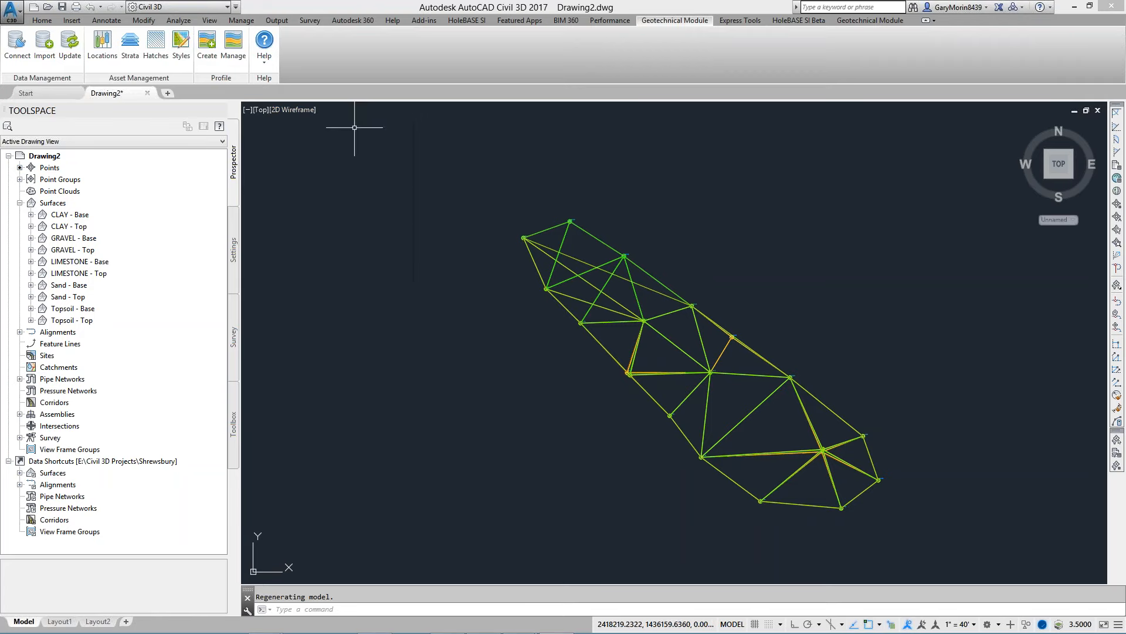
middle_click_drag(667, 486, 705, 394, "shift")
scroll(687, 366, "up", 3)
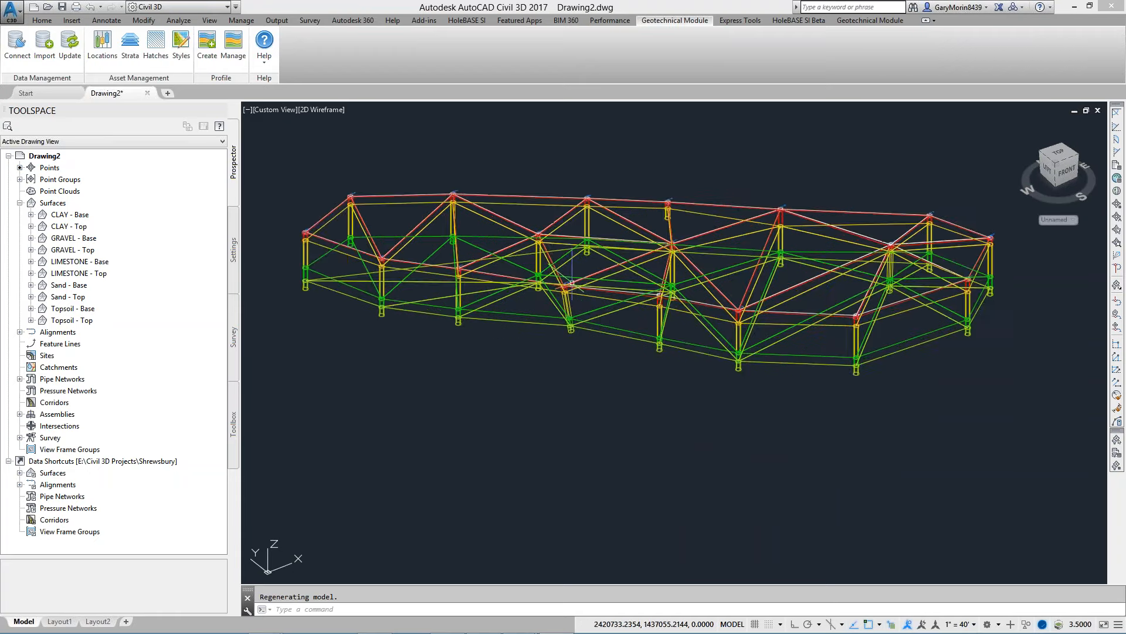
left_click(322, 110)
left_click(361, 211)
mouse_move(604, 382)
middle_mouse_down("shift")
mouse_move(805, 294)
mouse_move(839, 315)
mouse_move(733, 252)
mouse_move(649, 262)
mouse_move(572, 345)
middle_mouse_up("shift")
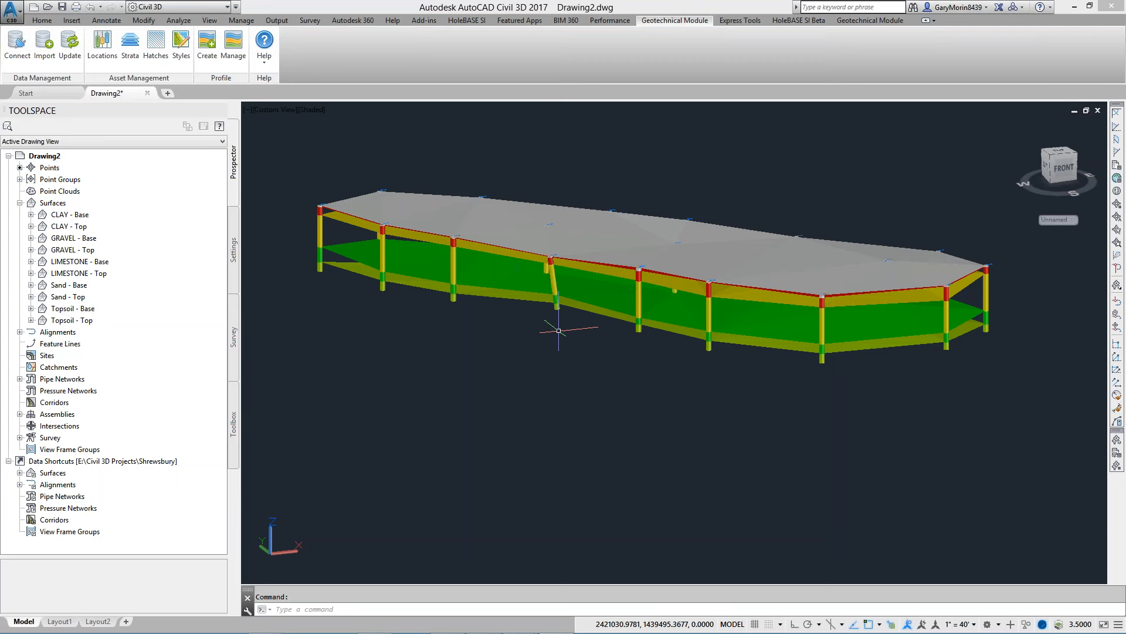
- Reopen the Strata Manager and review the strata whose surfaces are shown in the shaded model
left_click(129, 44)
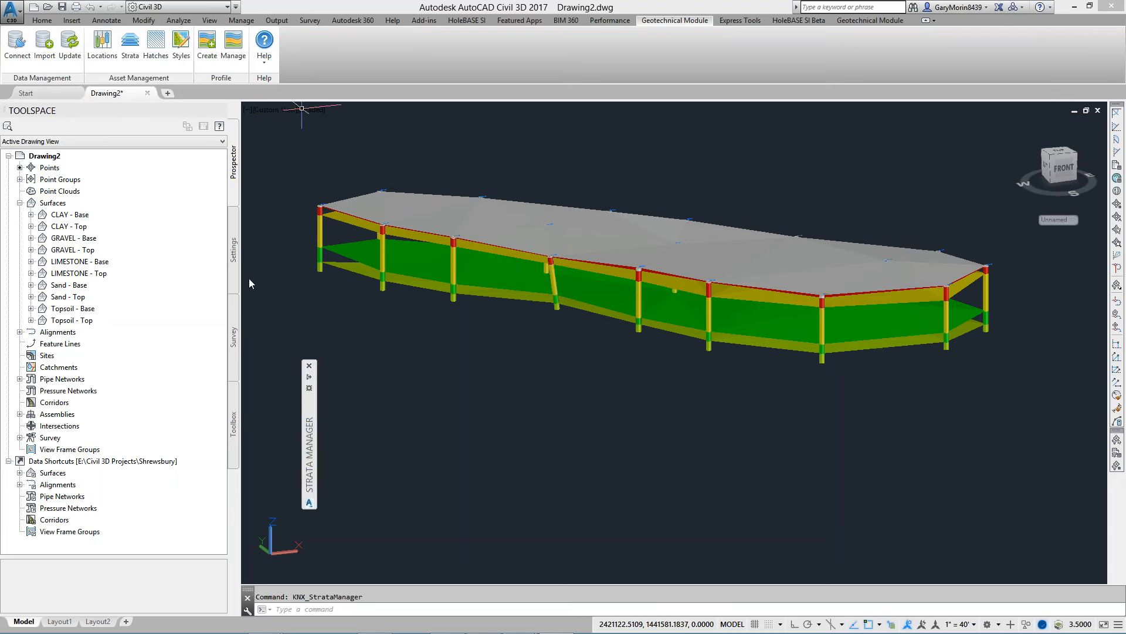
mouse_move(311, 467)
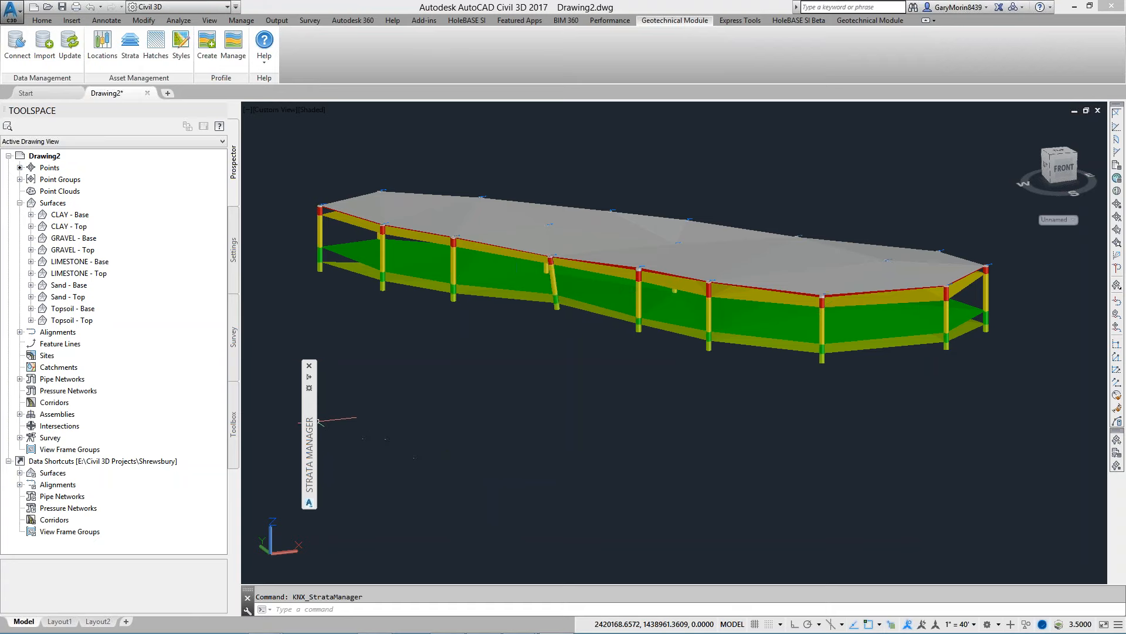
mouse_move(306, 421)
key("alt+Tab")
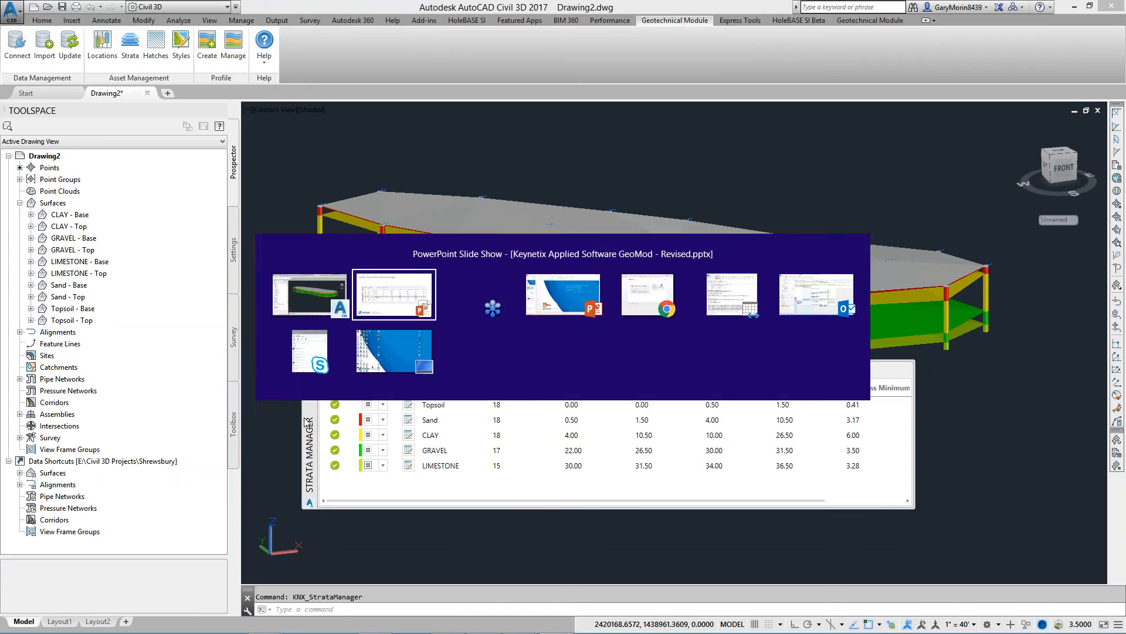
left_click(529, 506)
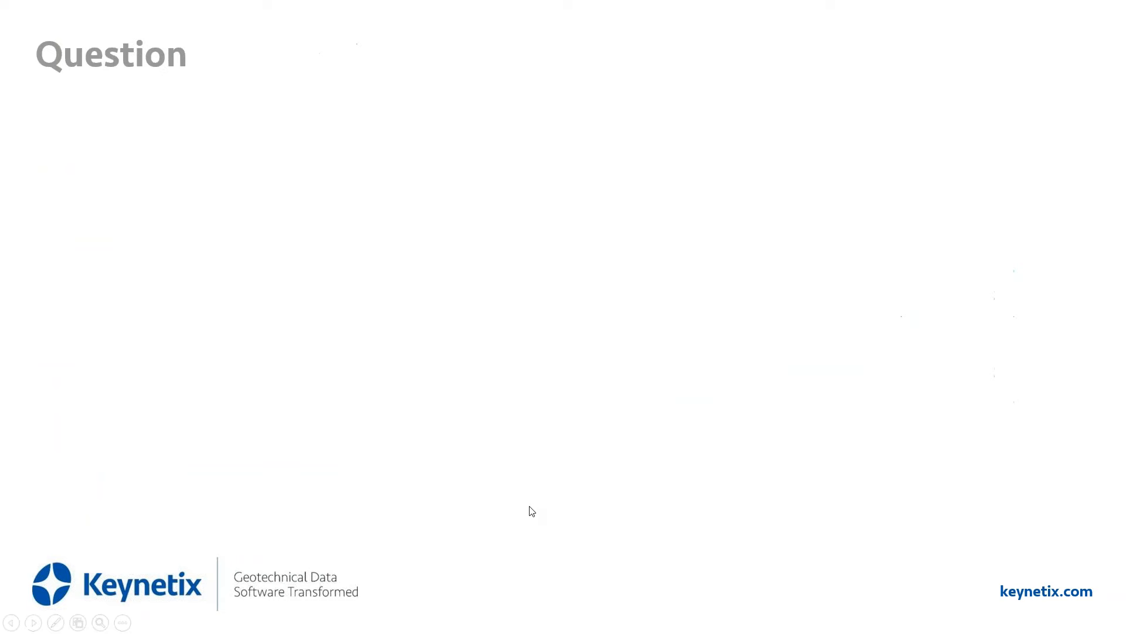
left_click(526, 503)
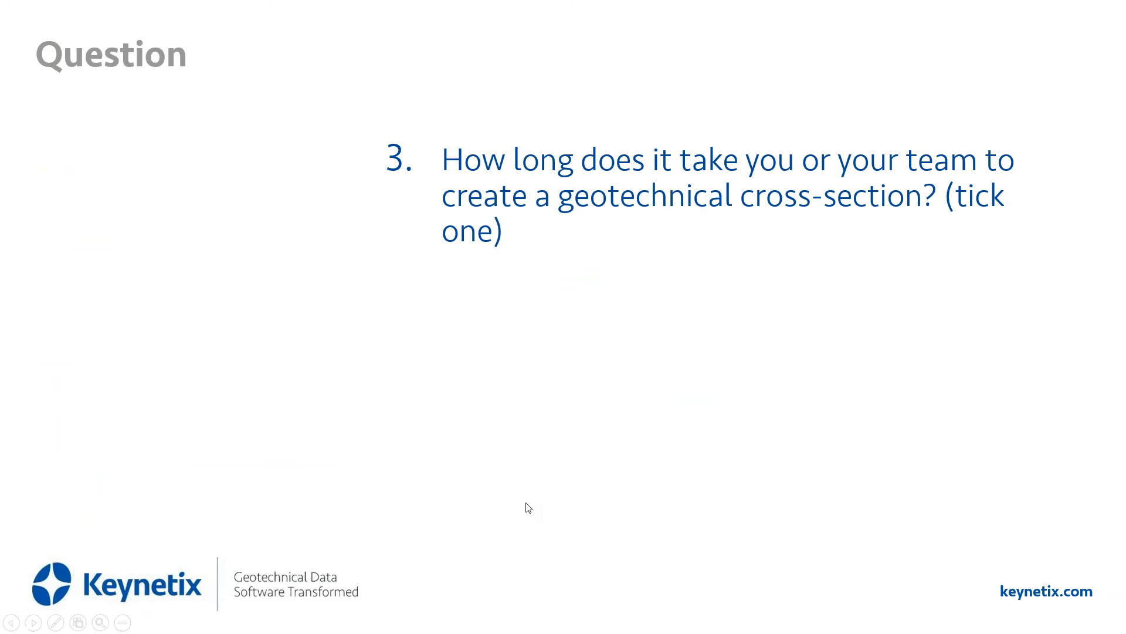
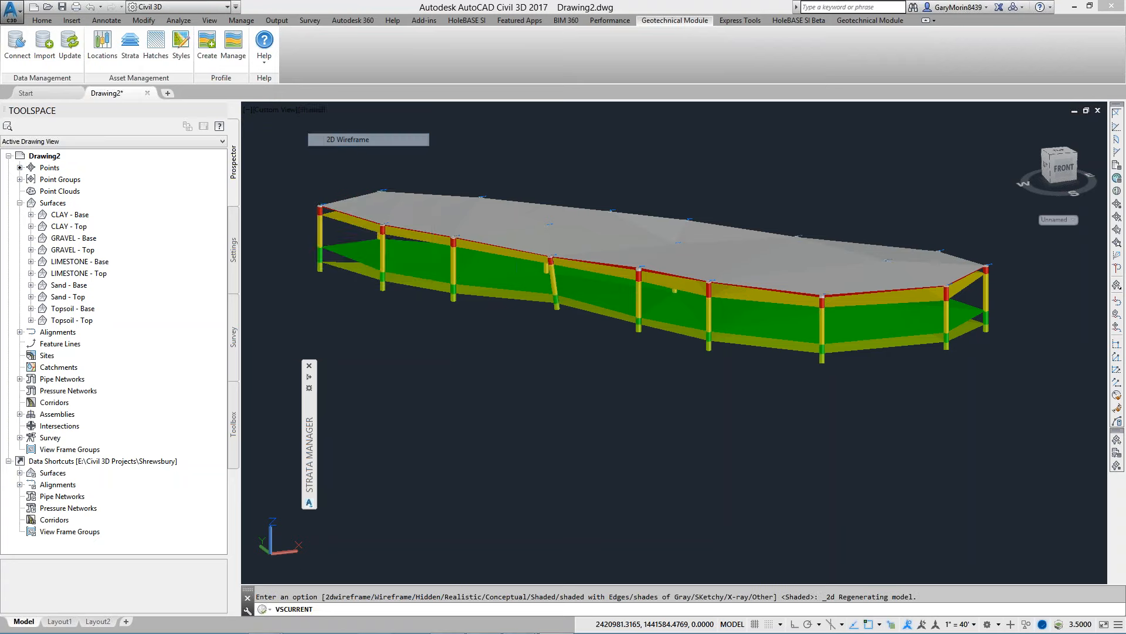
- Return the drawing to the Top view in 2D Wireframe, leaving free space beside the strata surfaces
left_click(263, 111)
left_click(293, 144)
mouse_move(544, 347)
middle_mouse_down()
mouse_move(525, 392)
mouse_move(479, 396)
middle_mouse_up()
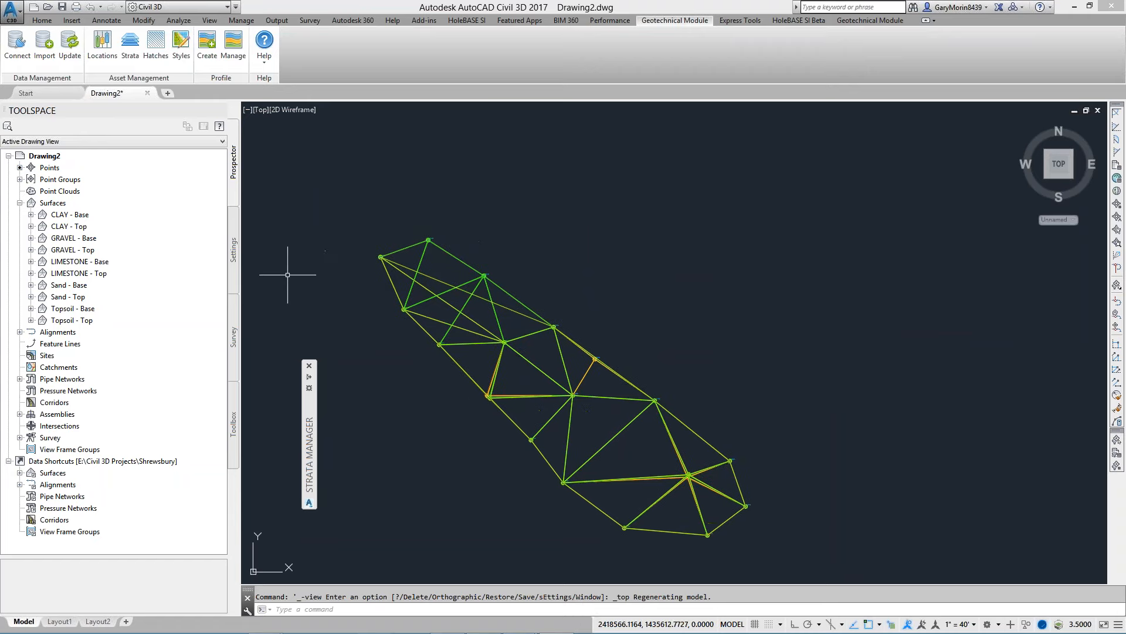
- Start a geotechnical profile view with hatching off for CLAY, GRAVEL and LIMESTONE, using the Major Grids and HGP style
left_click(212, 54)
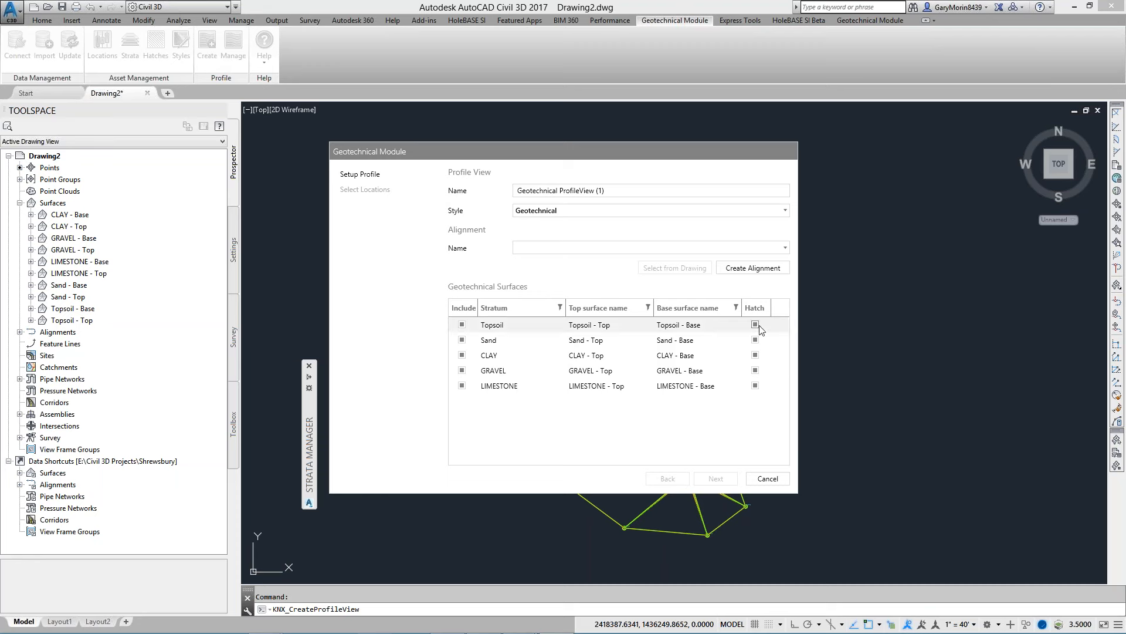
left_click(755, 355)
left_click(755, 370)
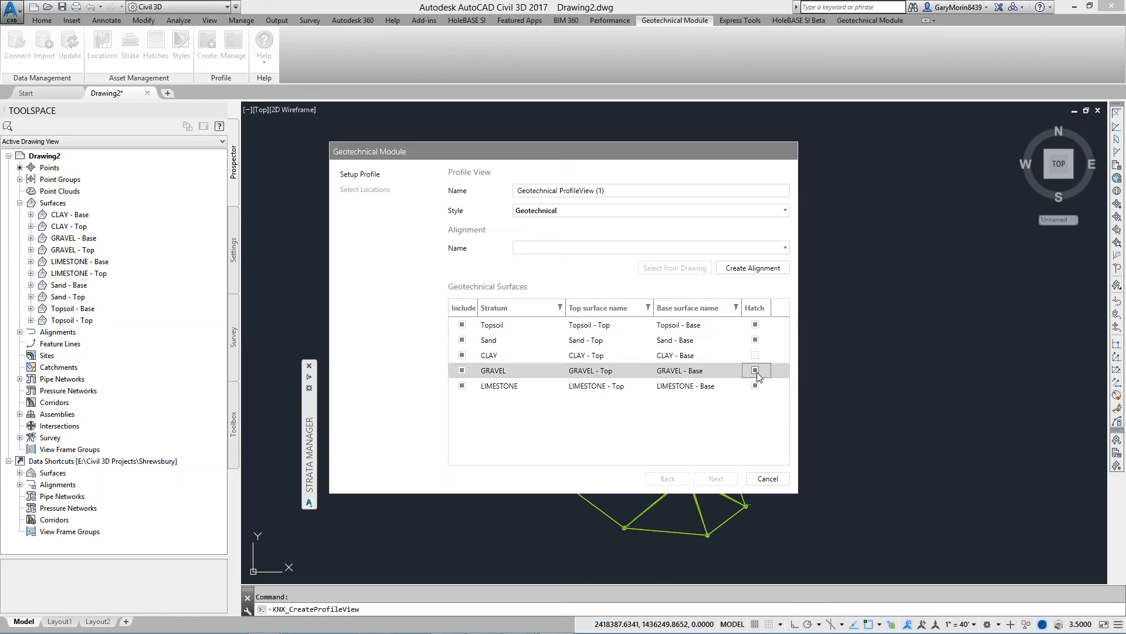
left_click(756, 386)
left_click(561, 211)
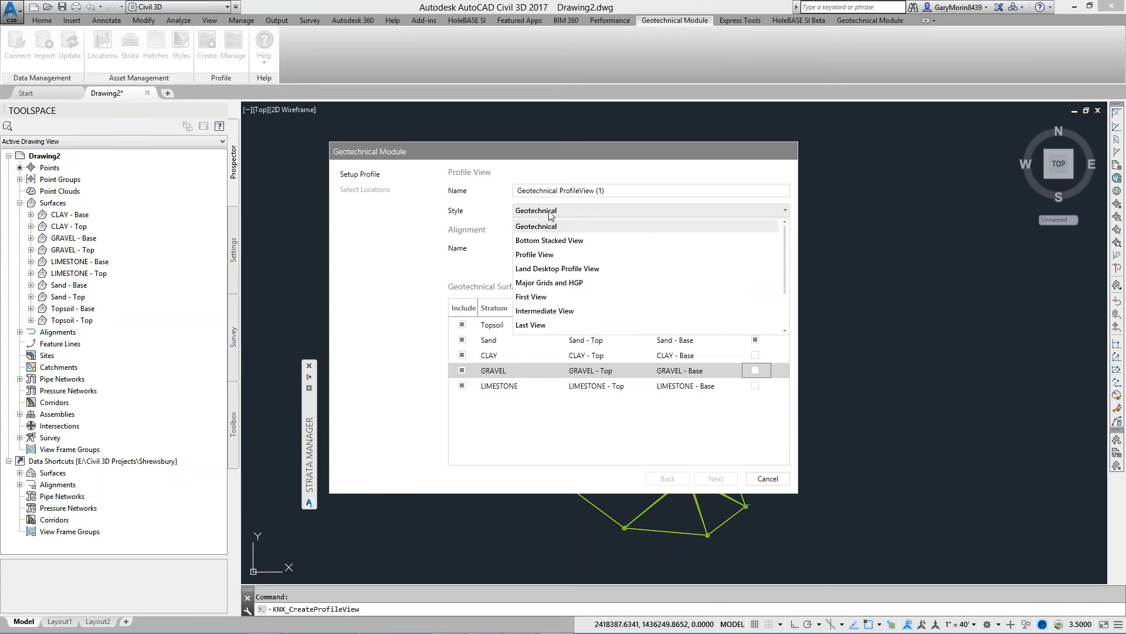
left_click(534, 284)
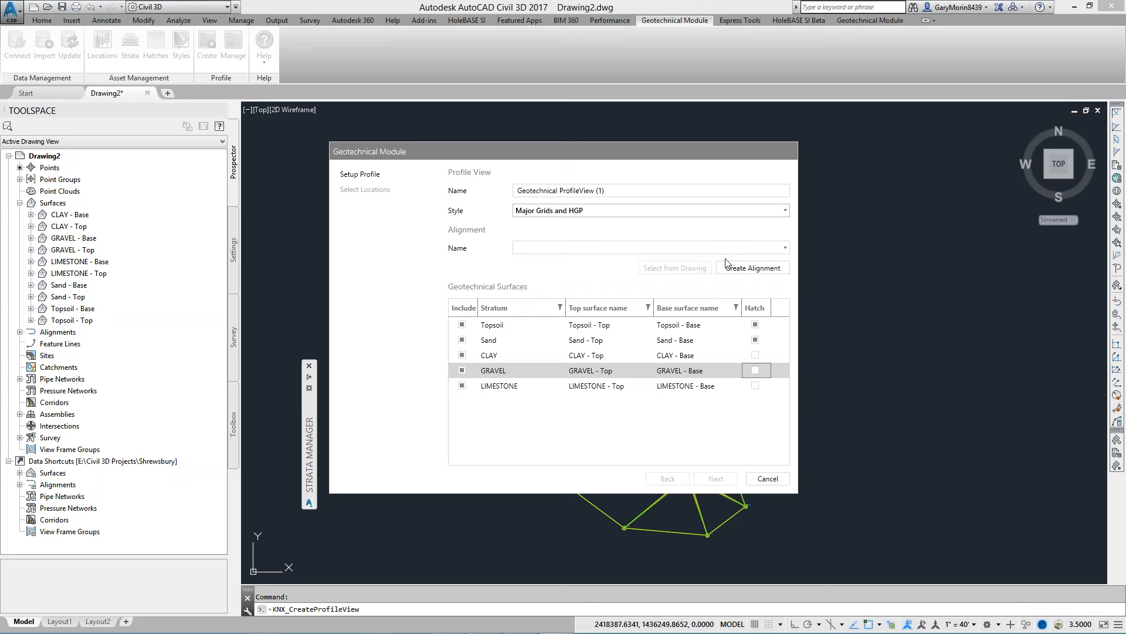
- Create the profile's alignment from three points, running lengthwise through the strata surfaces from just beyond the northwest end past the southeast end
left_click(745, 270)
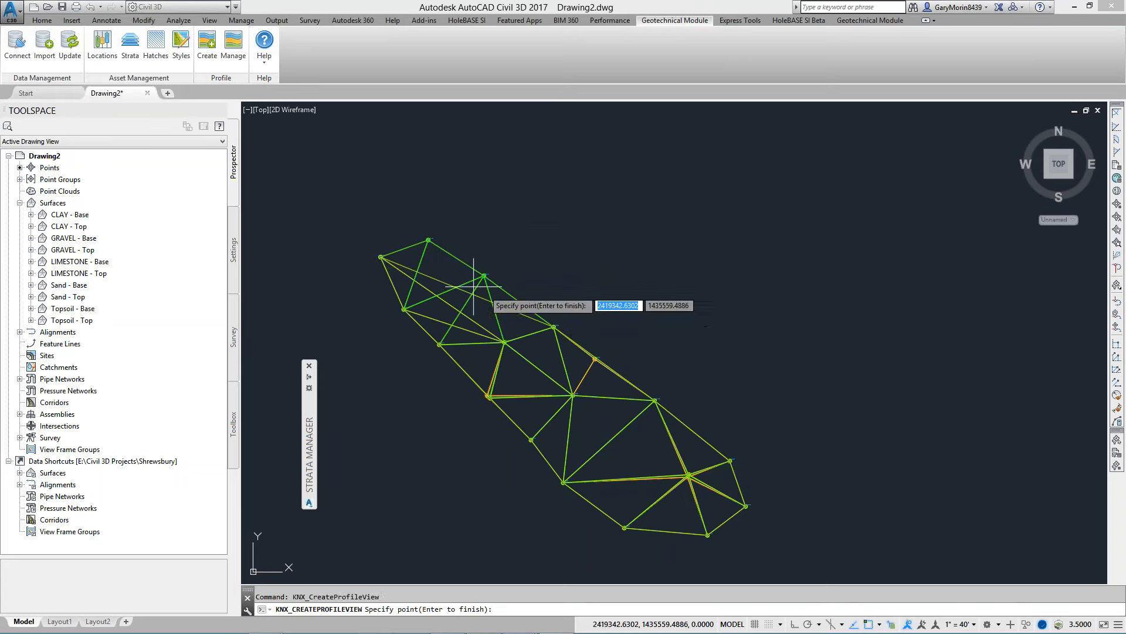
left_click(377, 254)
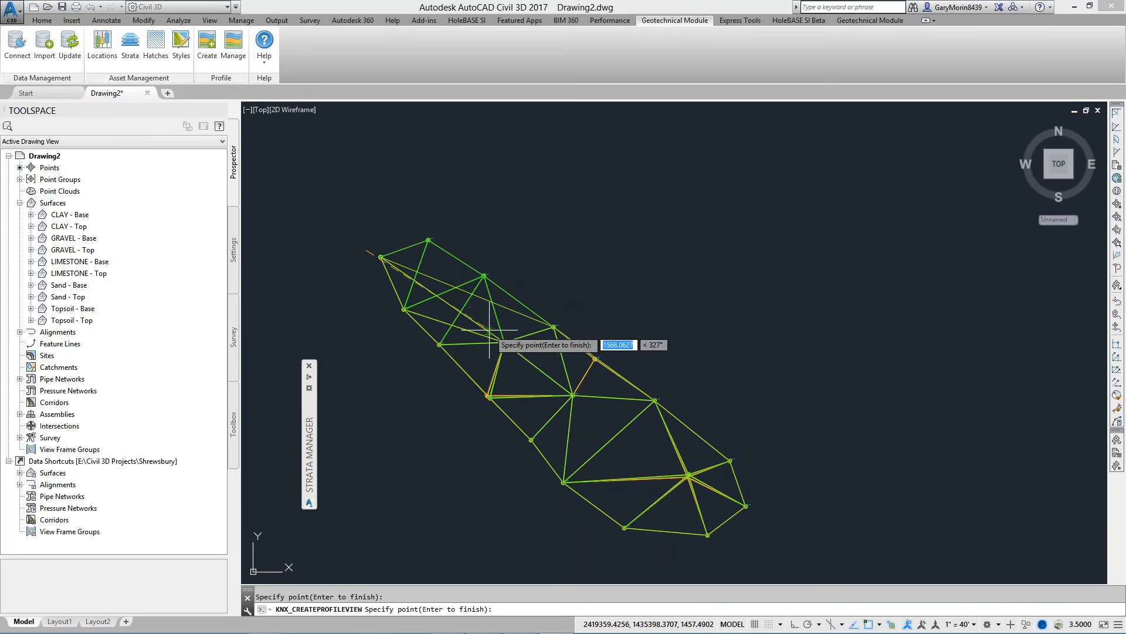
left_click(503, 342)
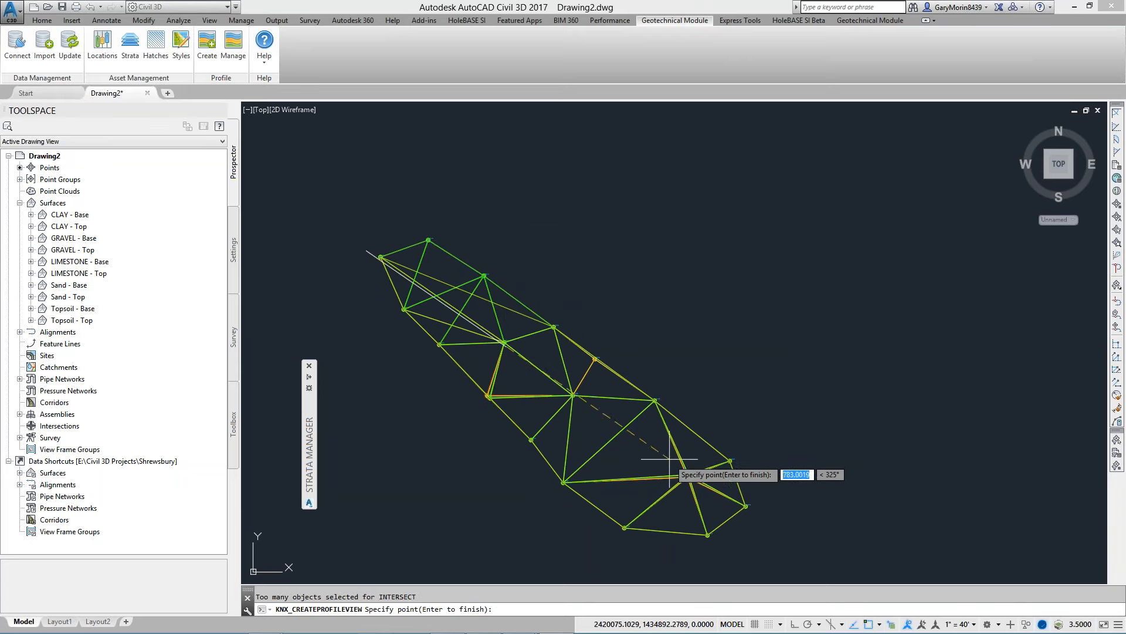
left_click(778, 527)
key("Return")
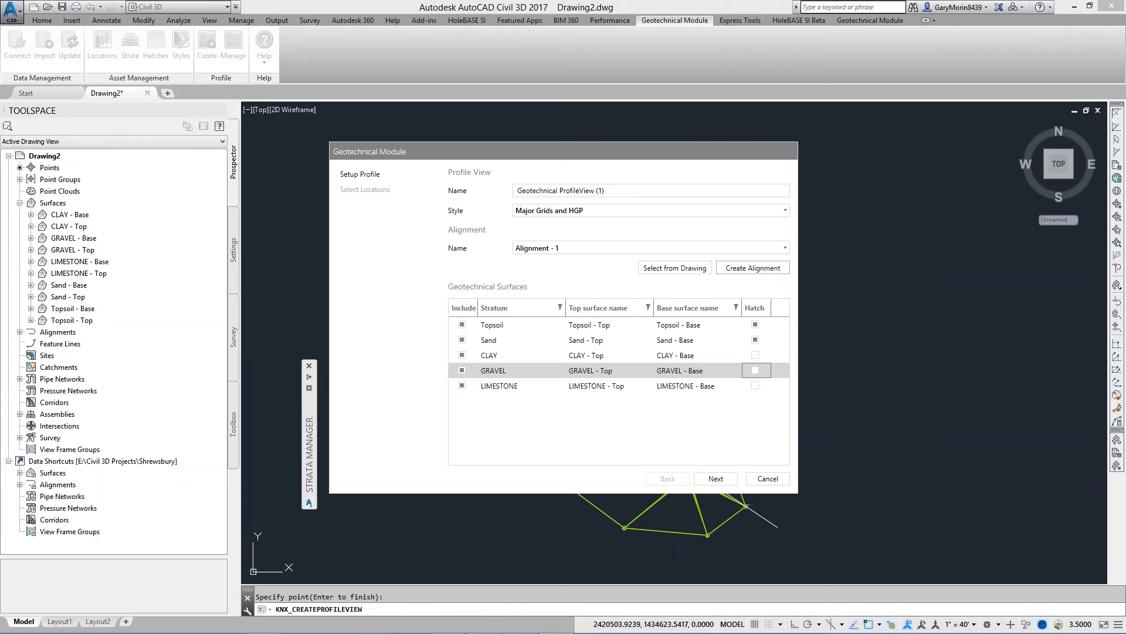
- Continue to the location selection, set the location style to Legend Code and filter the boreholes by a buffer of 50
left_click(720, 481)
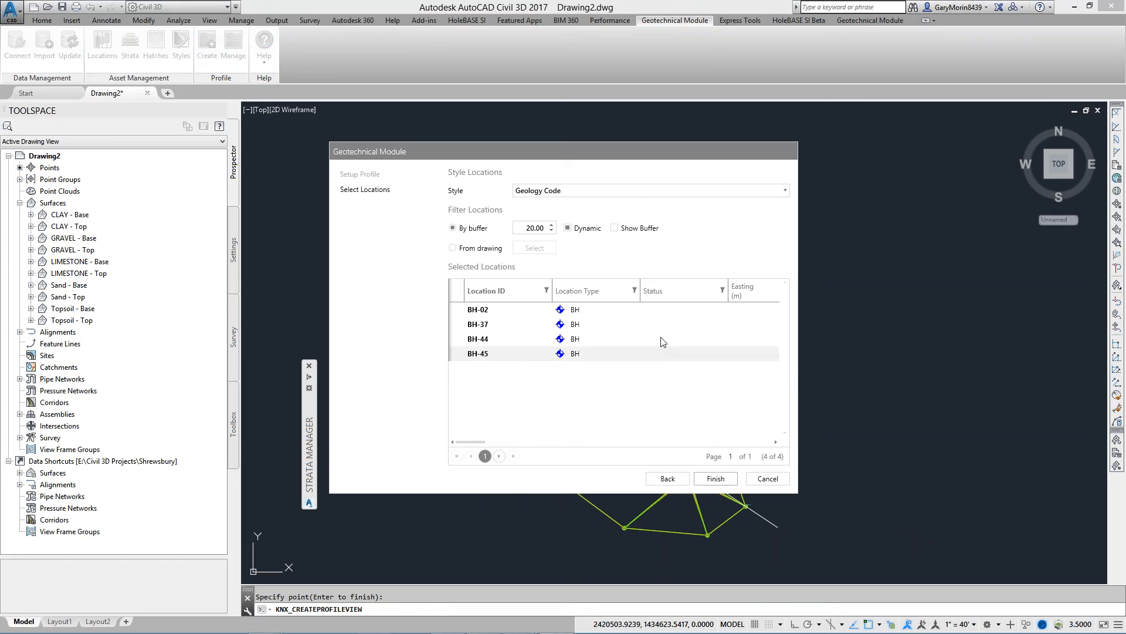
left_click(633, 191)
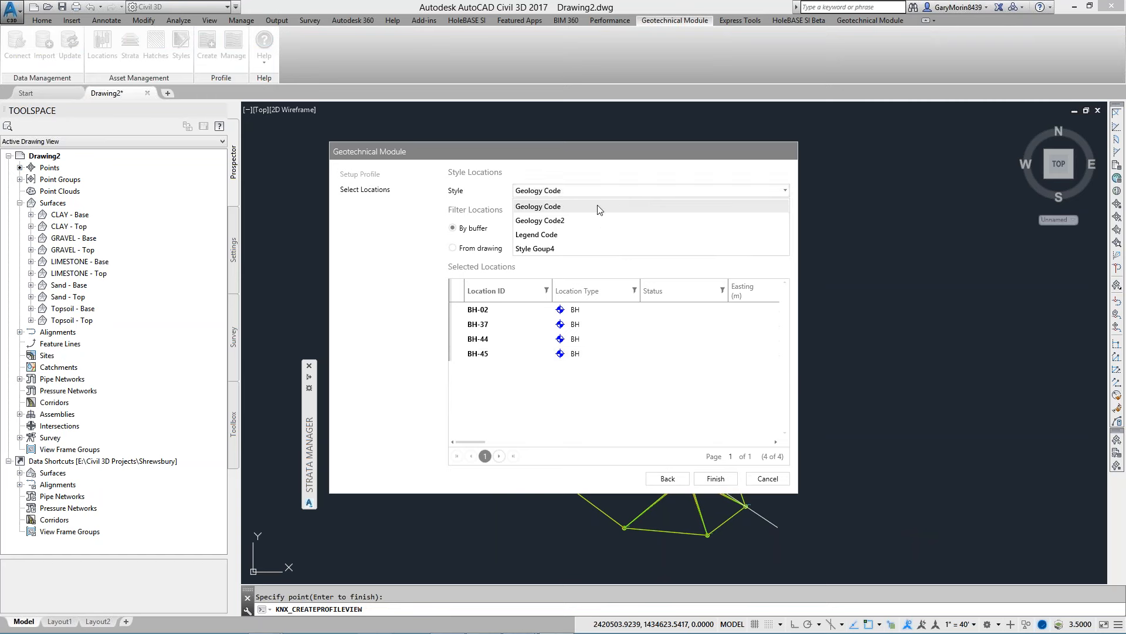
left_click(546, 235)
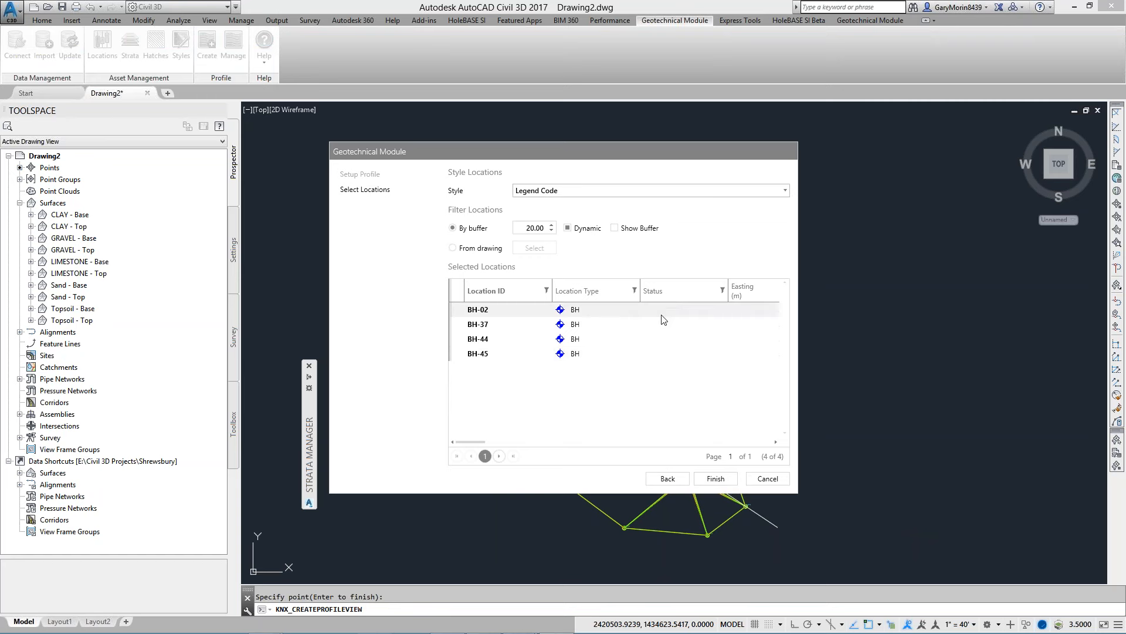
double_click(534, 229)
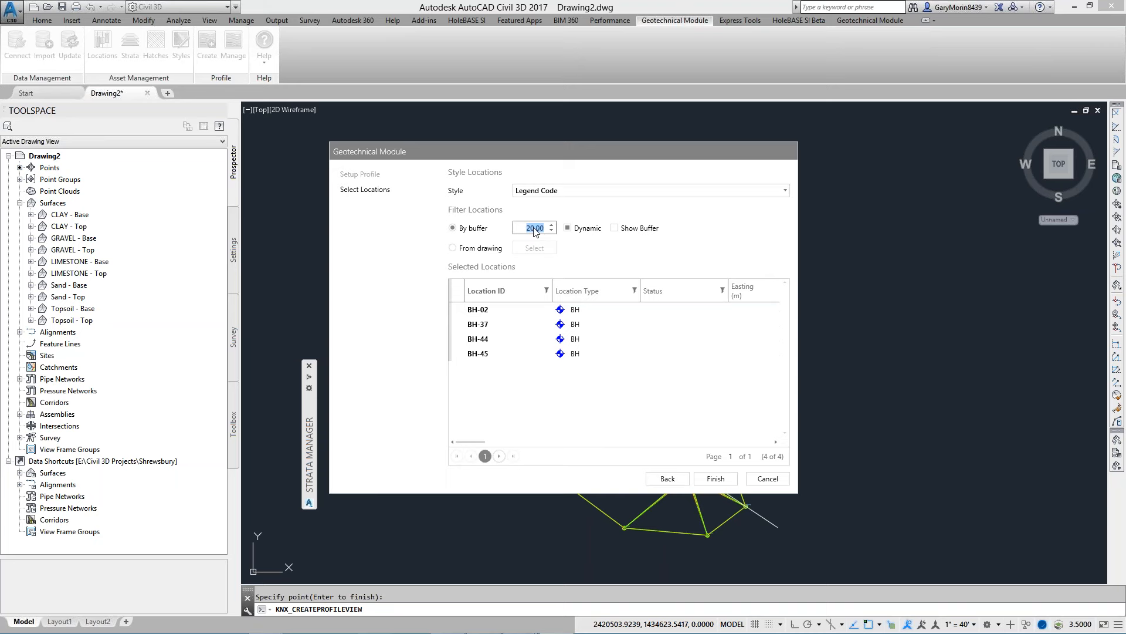
type("3")
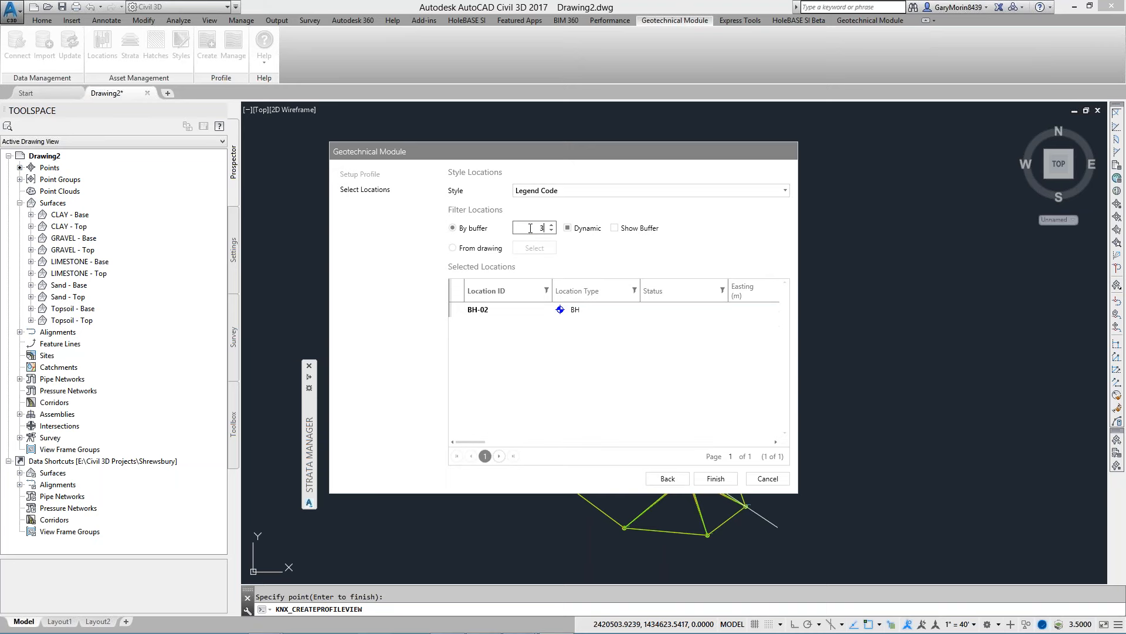
type("000")
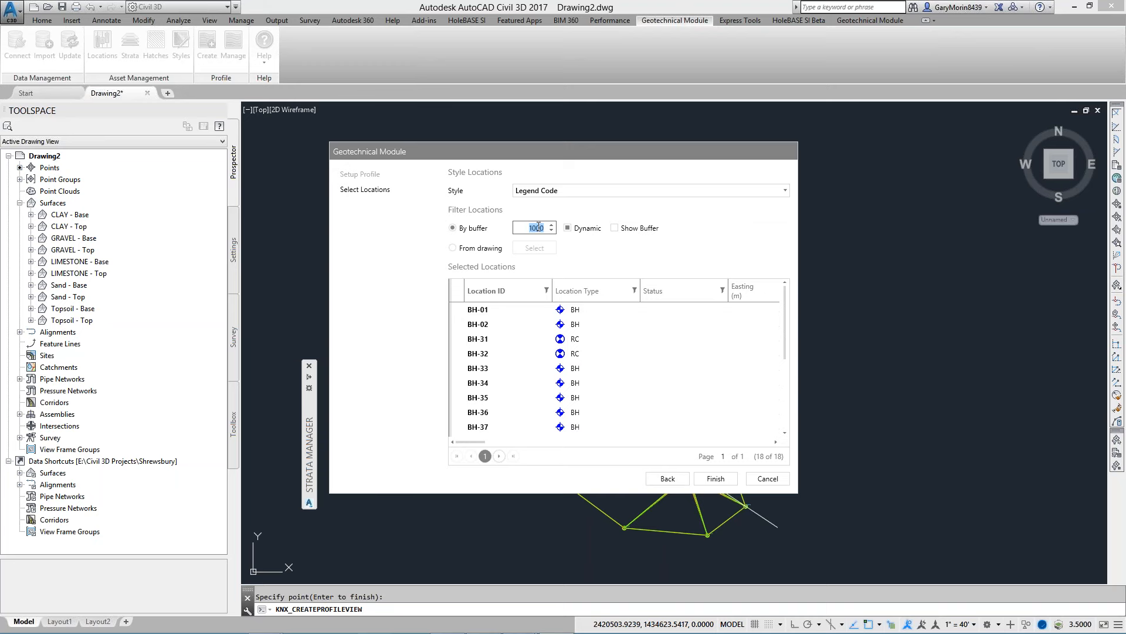
type("50")
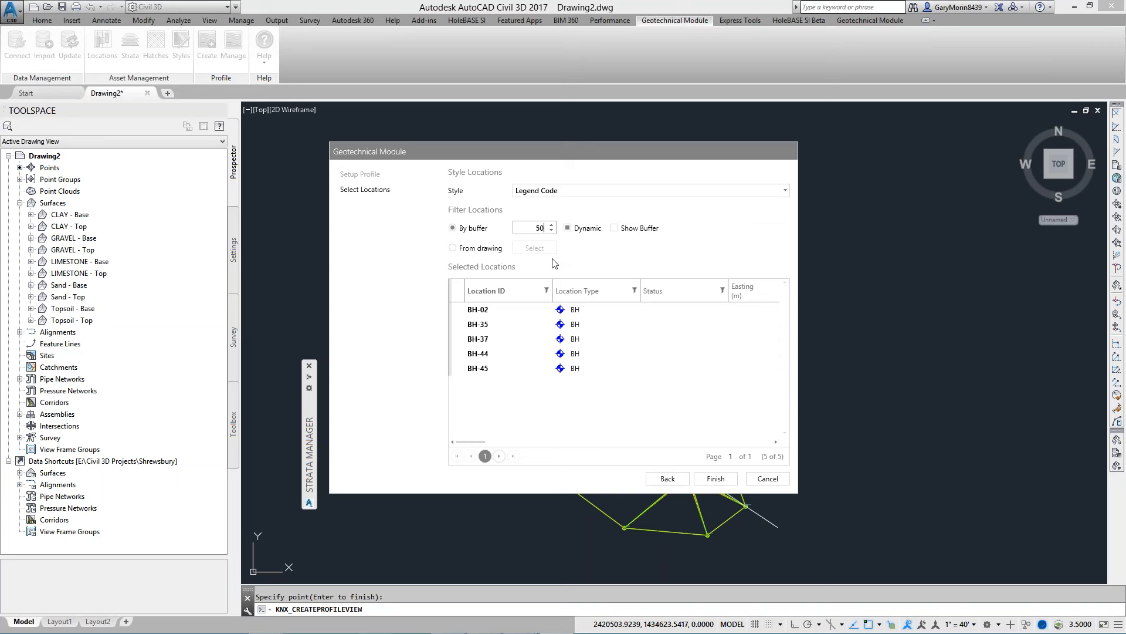
- Finish the profile setup and place the geotechnical profile view in the empty area northeast of the strata surfaces
left_click(716, 479)
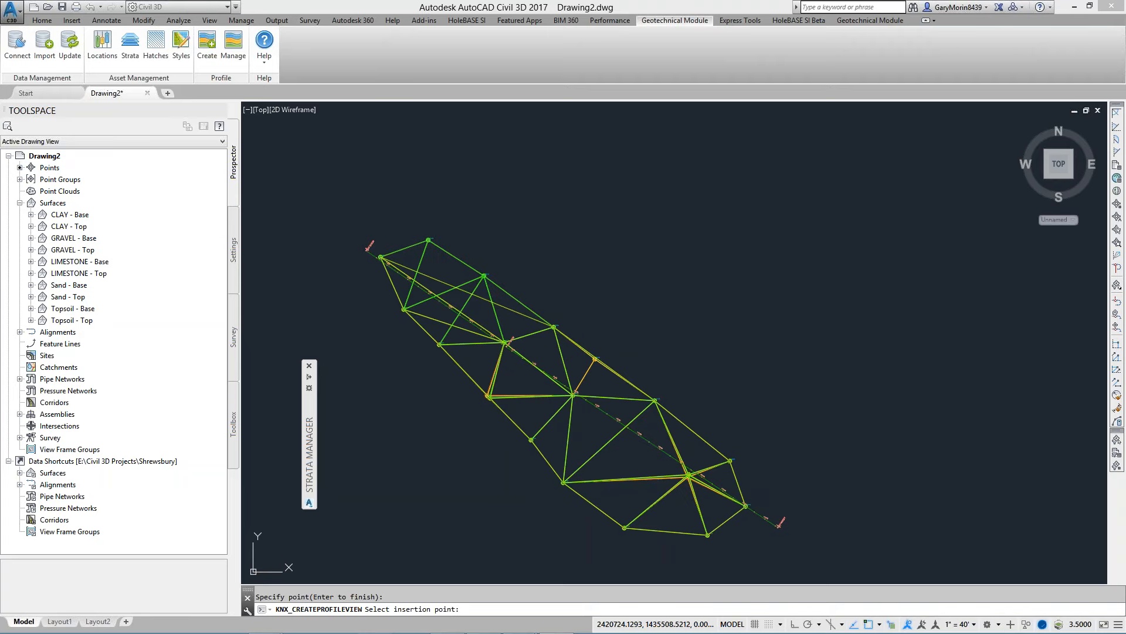
left_click(834, 304)
mouse_move(915, 340)
middle_mouse_down()
mouse_move(888, 355)
mouse_move(666, 380)
mouse_move(588, 421)
middle_mouse_up()
scroll(623, 404, "down", 3)
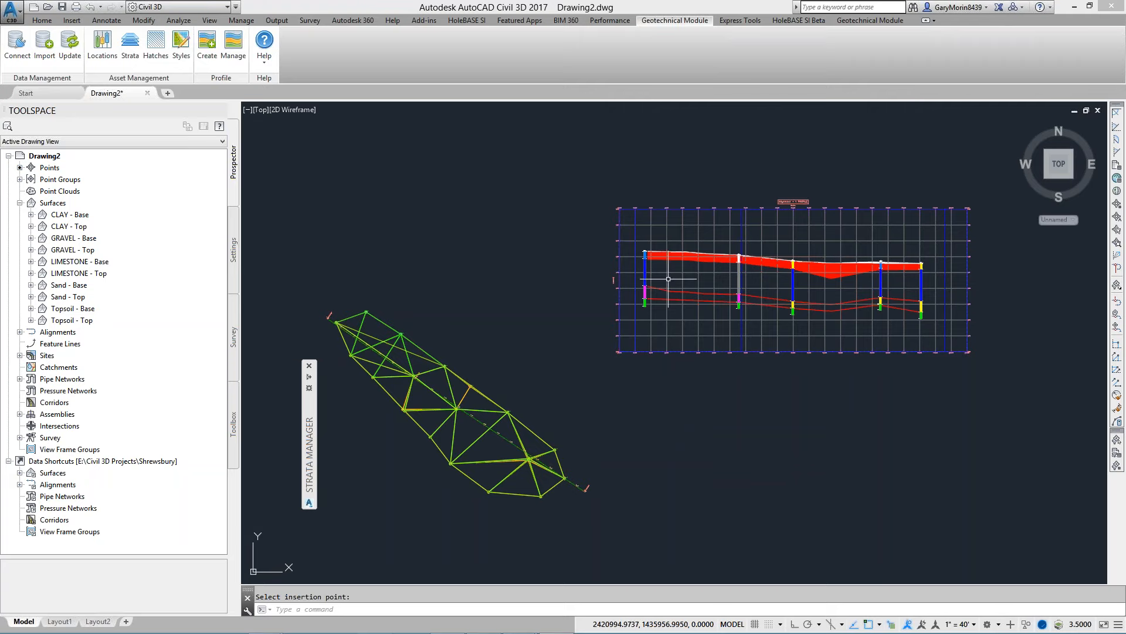
- Examine the borehole sticks and strata bands in the new geotechnical profile view
scroll(738, 260, "up", 8)
scroll(738, 224, "up", 3)
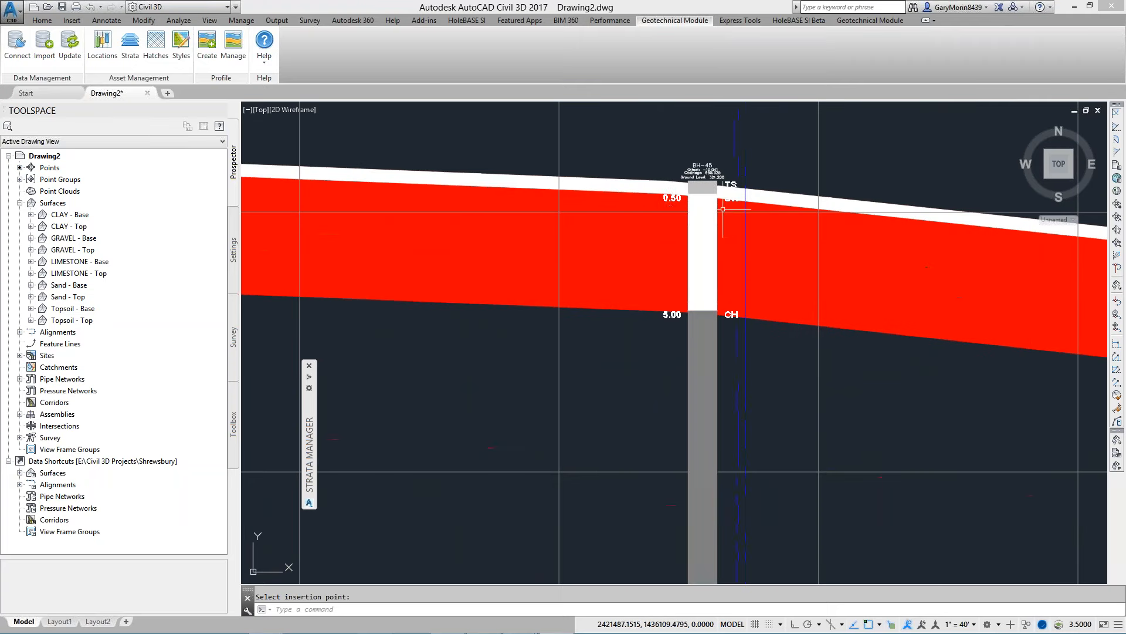
scroll(587, 270, "down", 4)
middle_click_drag(585, 276, 951, 295)
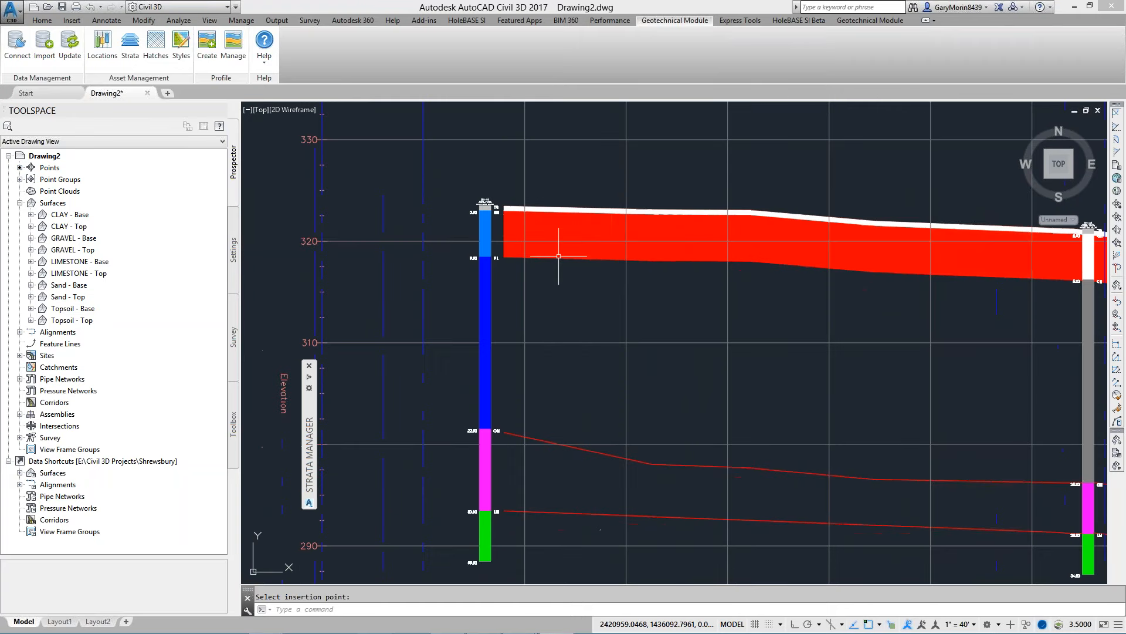
scroll(588, 284, "down", 6)
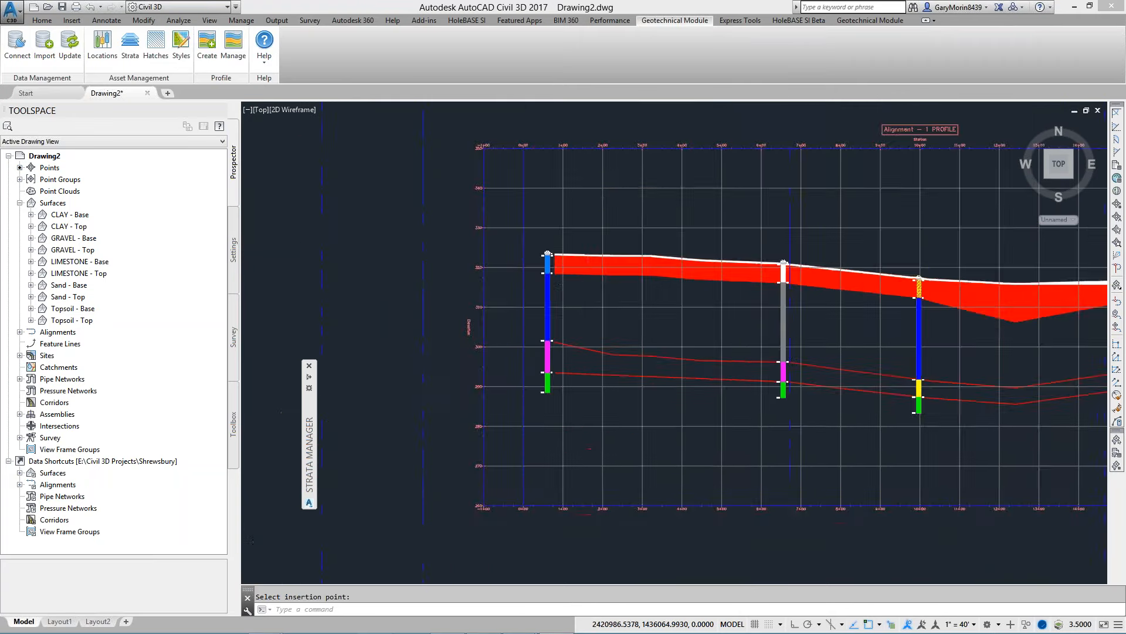
scroll(534, 390, "up", 2)
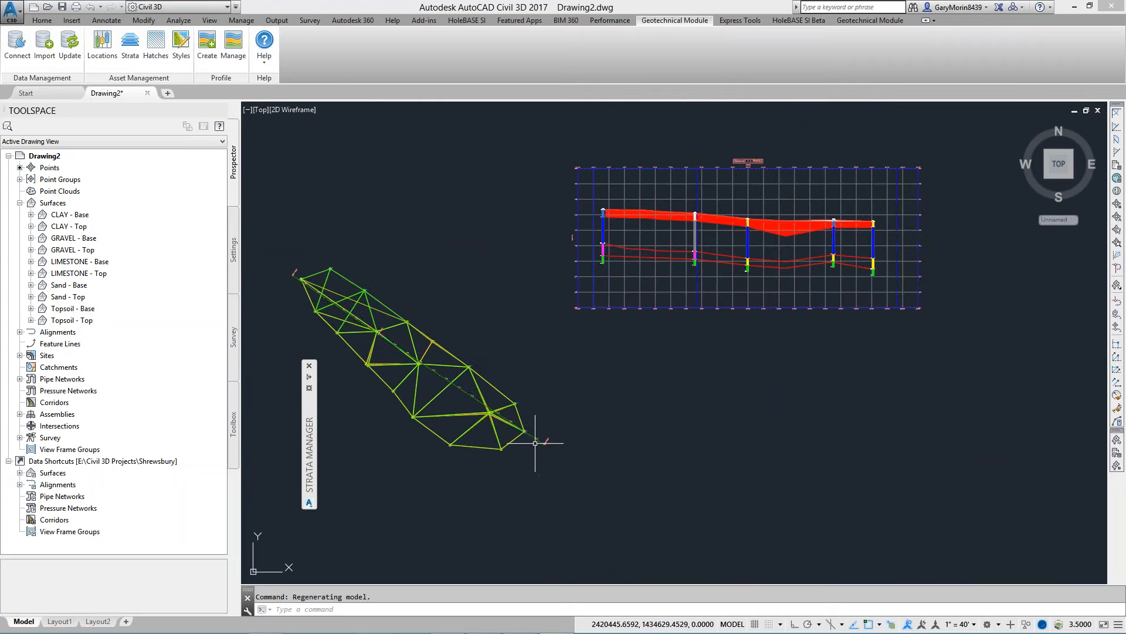
- Move the alignment's southeast end point southwest, to just beyond the southern edge of the strata surfaces
left_click(531, 437)
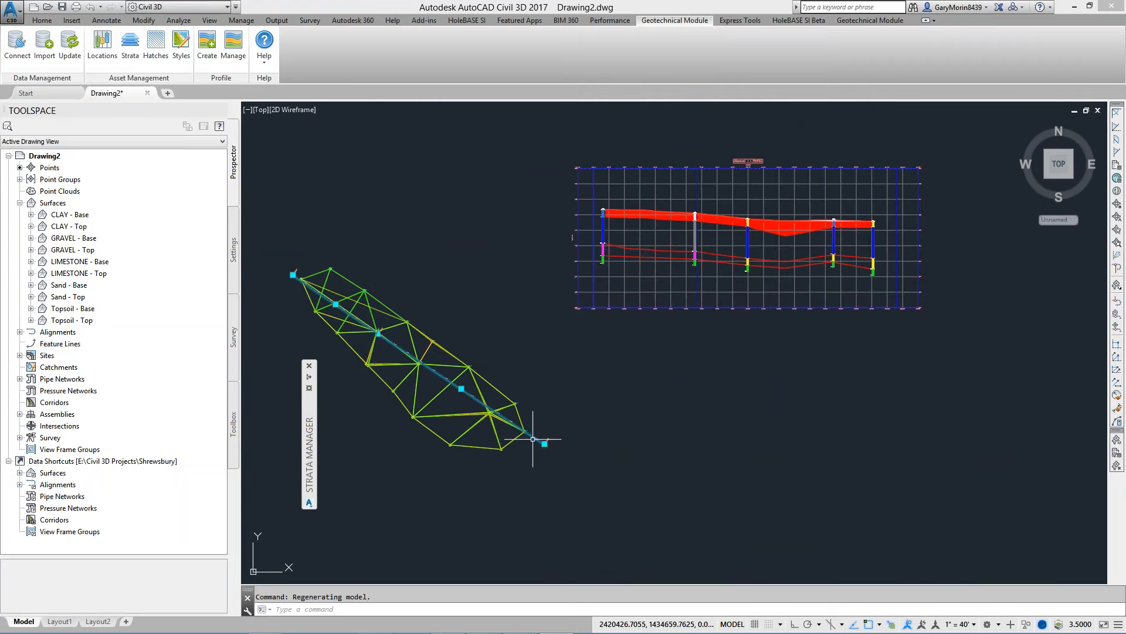
left_click(543, 449)
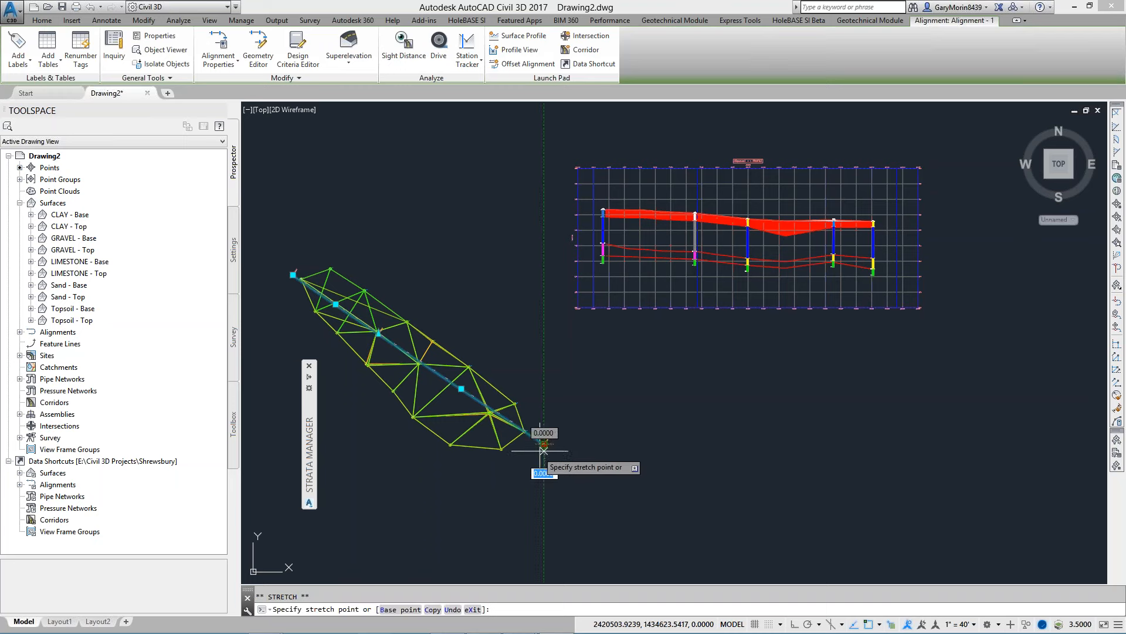
left_click(474, 476)
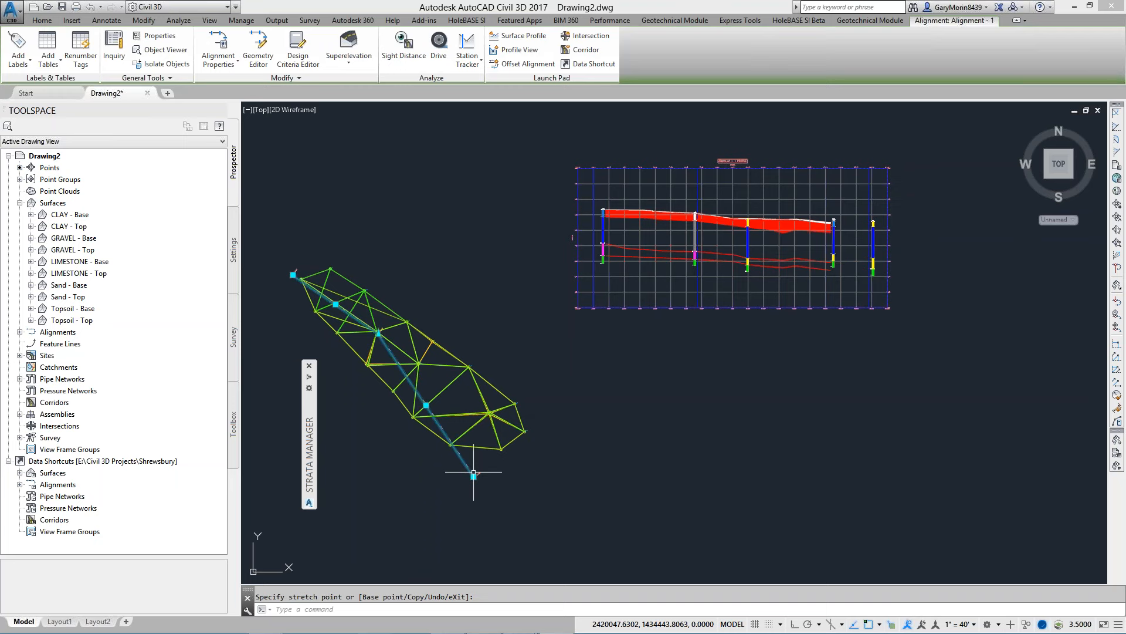
key("Escape")
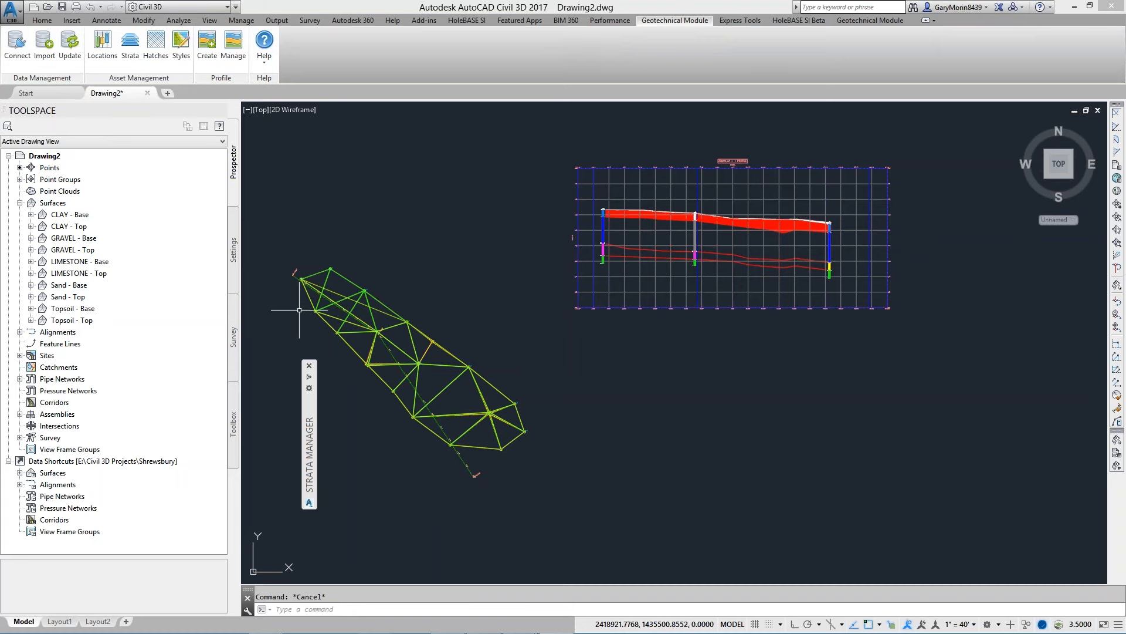
left_click(398, 367)
key("Escape")
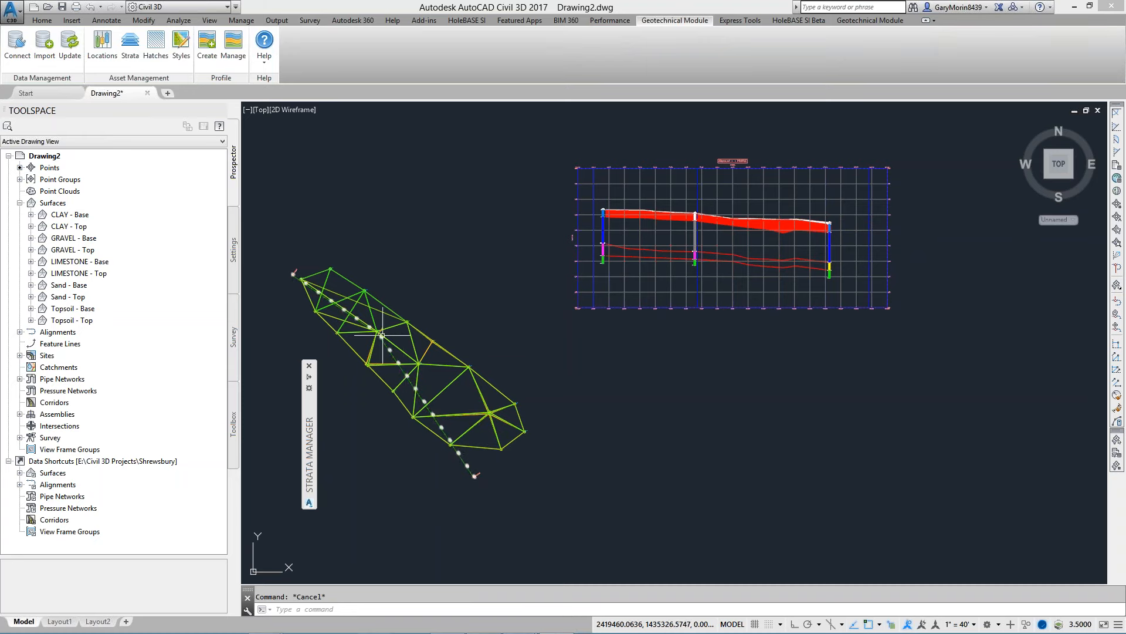
- Shift the alignment's northwest segment northeast by its midpoint, toward the northern edge of the strata surfaces
scroll(397, 367, "up", 2)
scroll(396, 370, "up", 2)
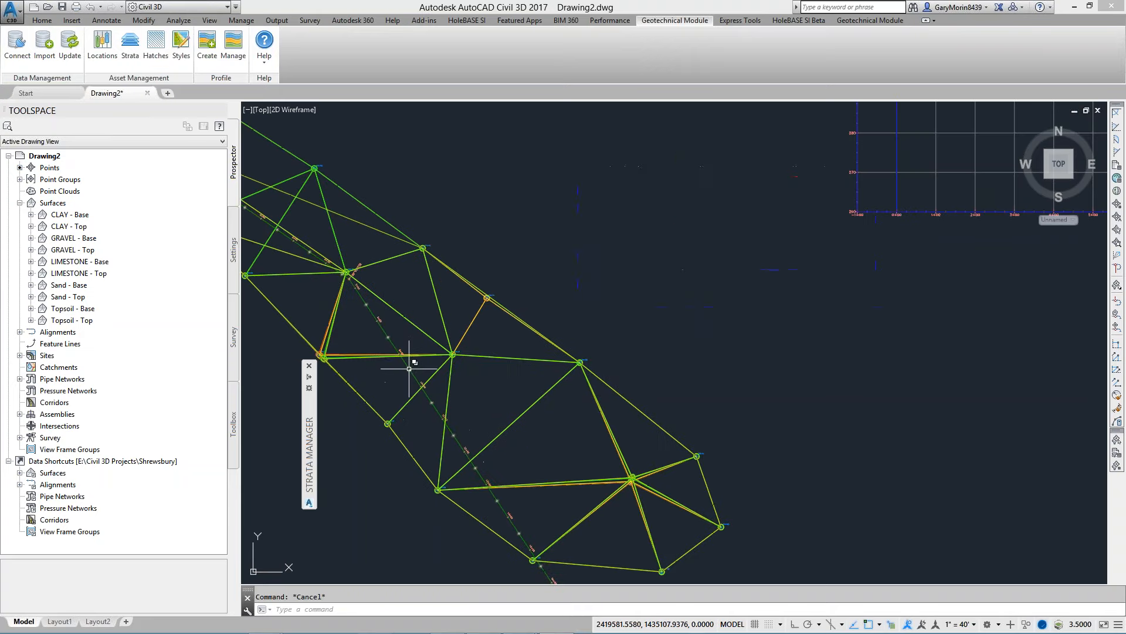
left_click(405, 364)
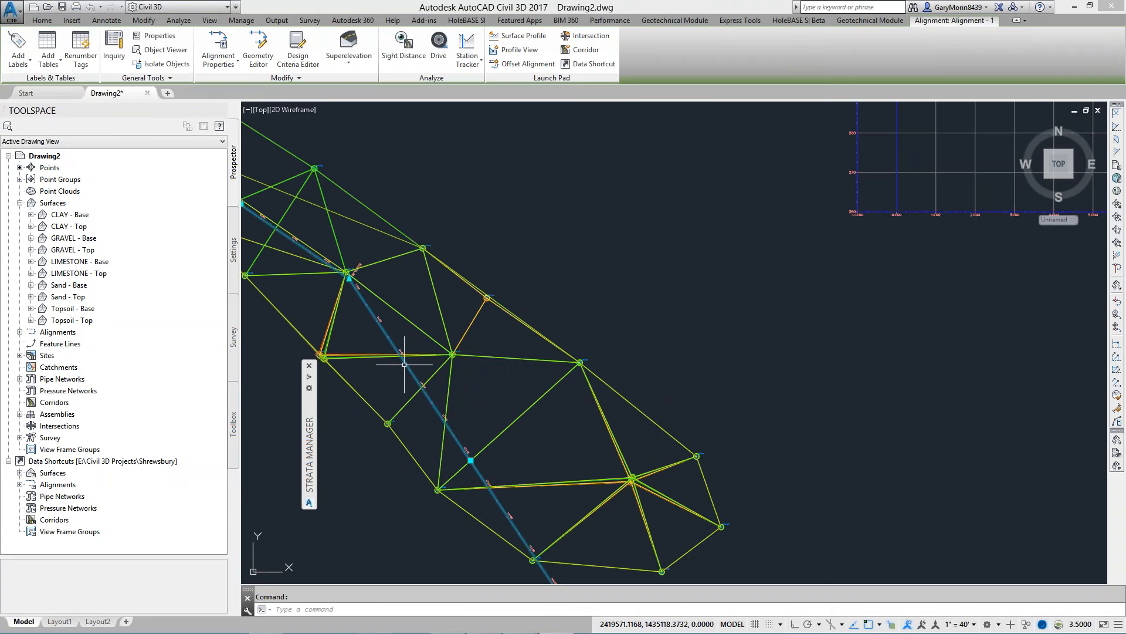
scroll(405, 363, "down", 2)
scroll(405, 364, "down", 1)
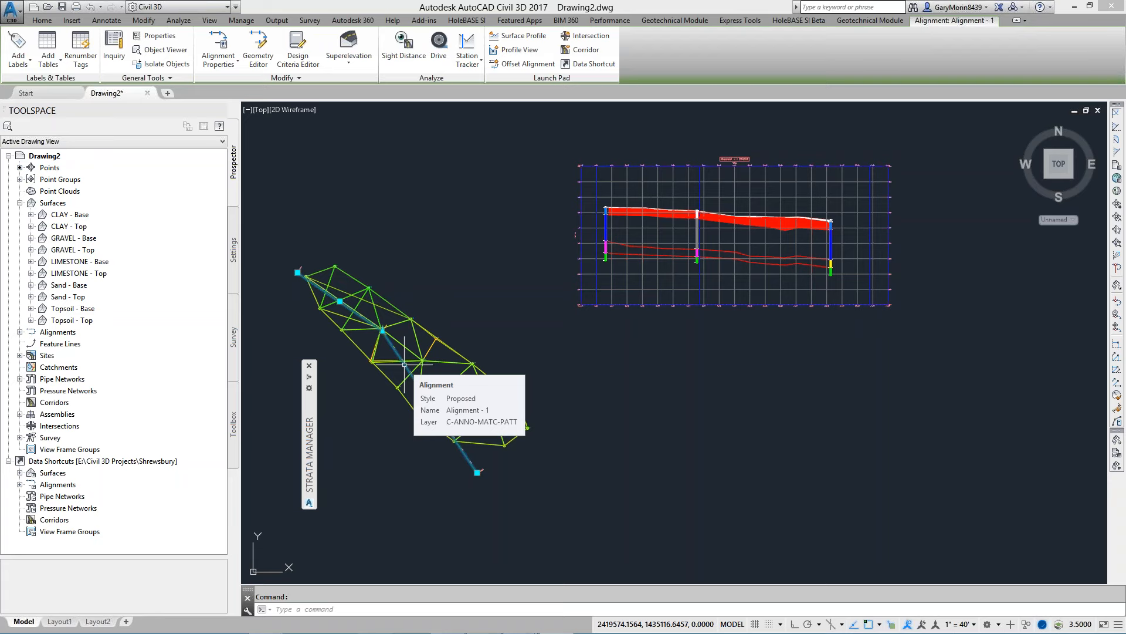
left_click(340, 301)
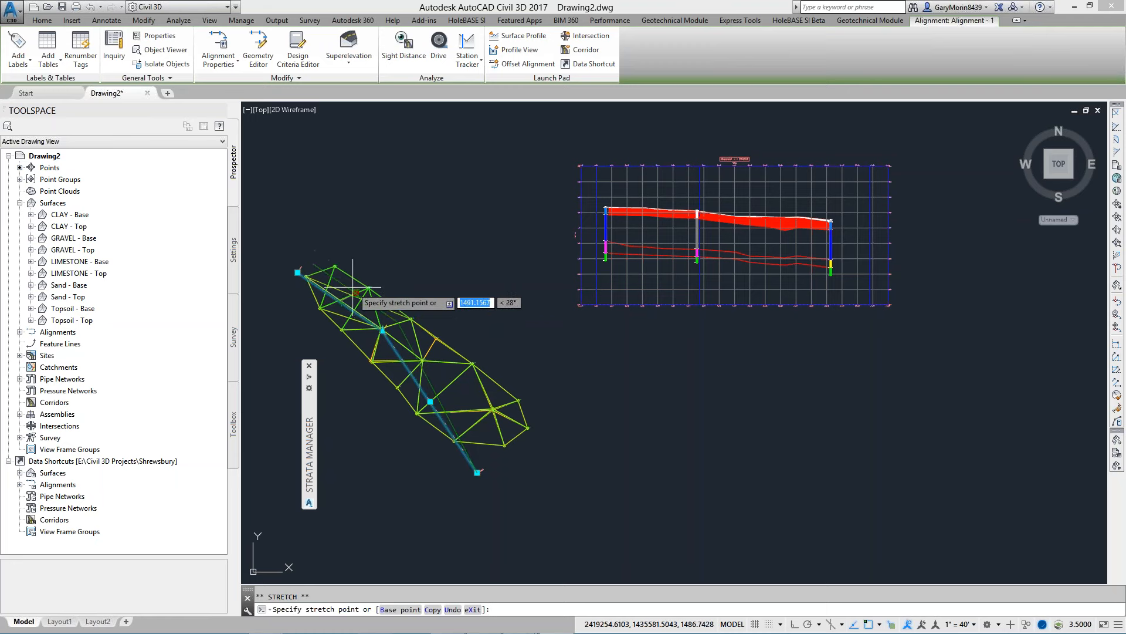
left_click(353, 288)
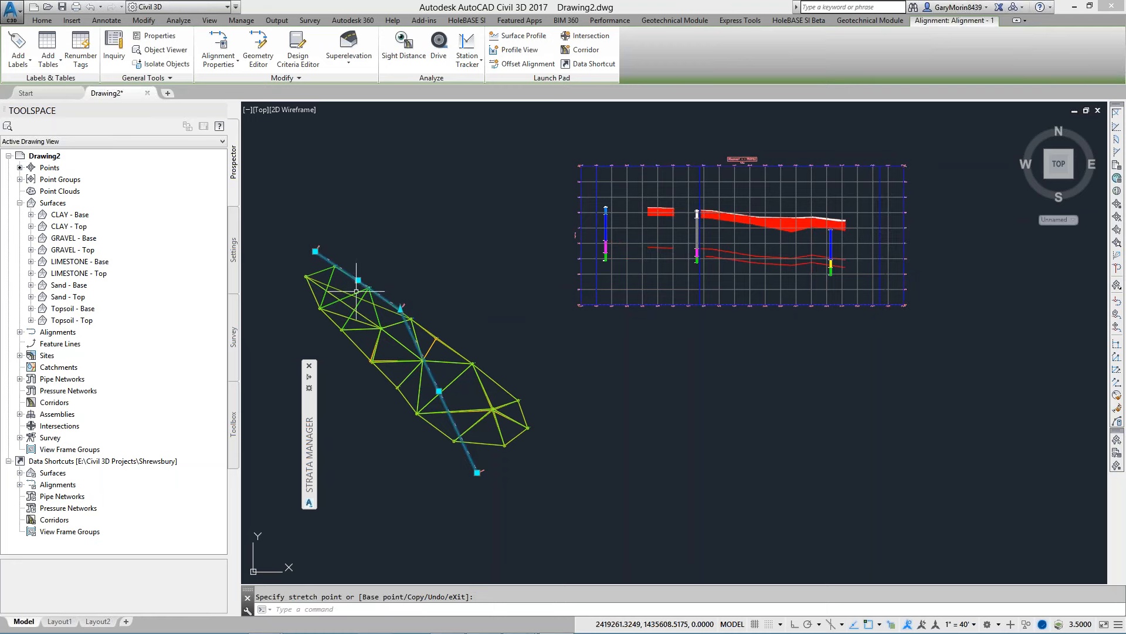
key("Escape")
key("Escape")
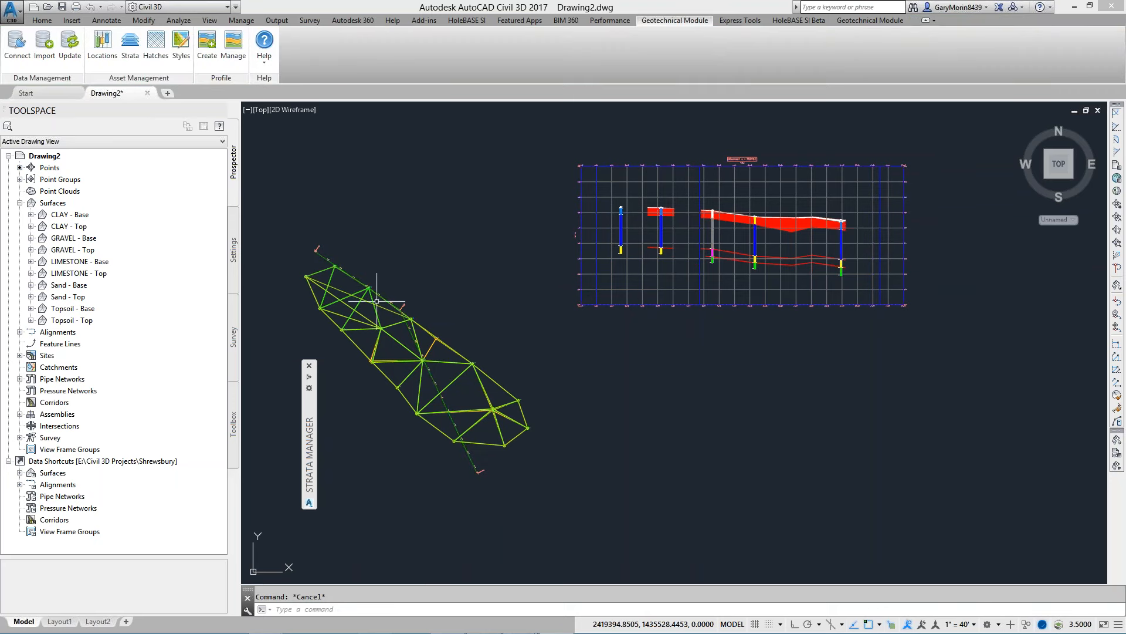
- Move the alignment's middle vertex southwest onto the nearby interior borehole and check the updated profile view
scroll(382, 298, "up", 5)
left_click(385, 298)
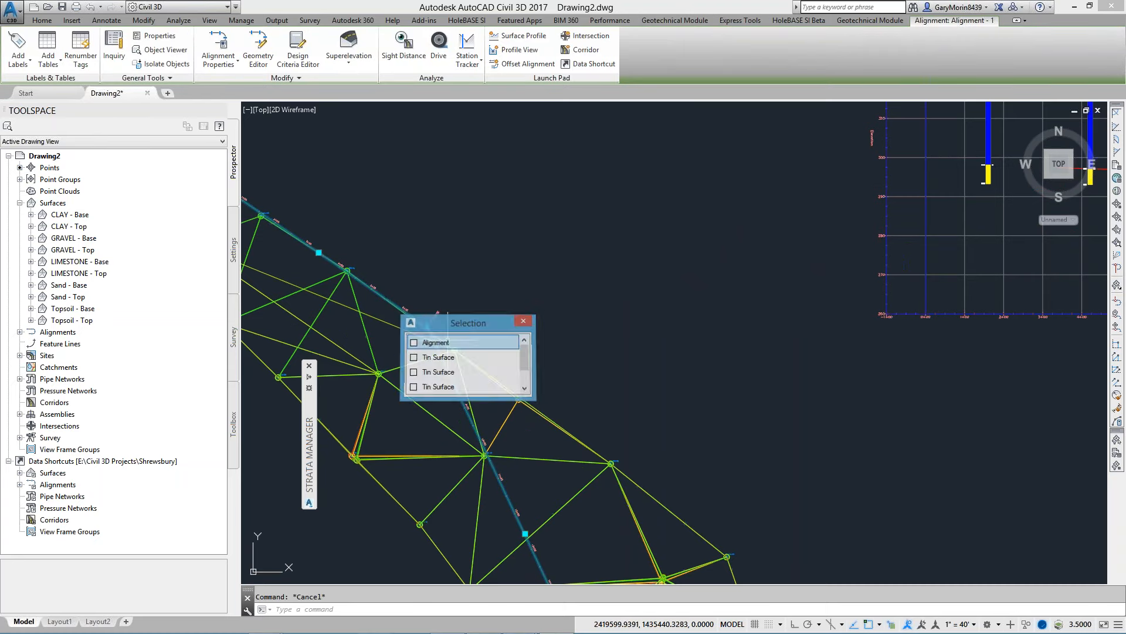
left_click(427, 326)
left_click(379, 374)
scroll(467, 386, "down", 4)
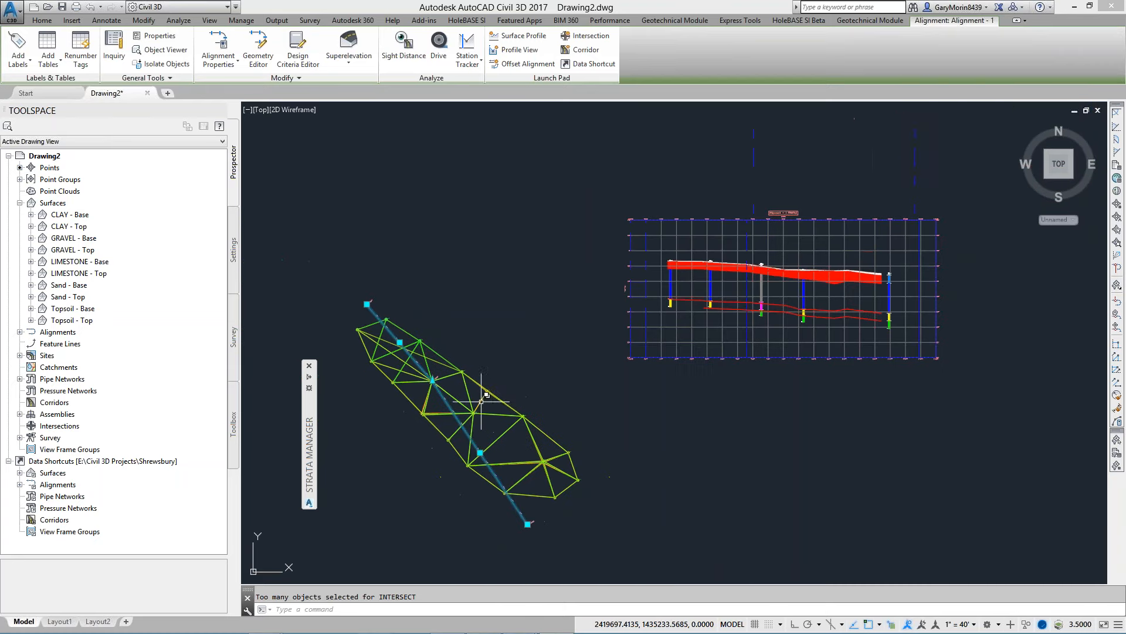
mouse_move(494, 404)
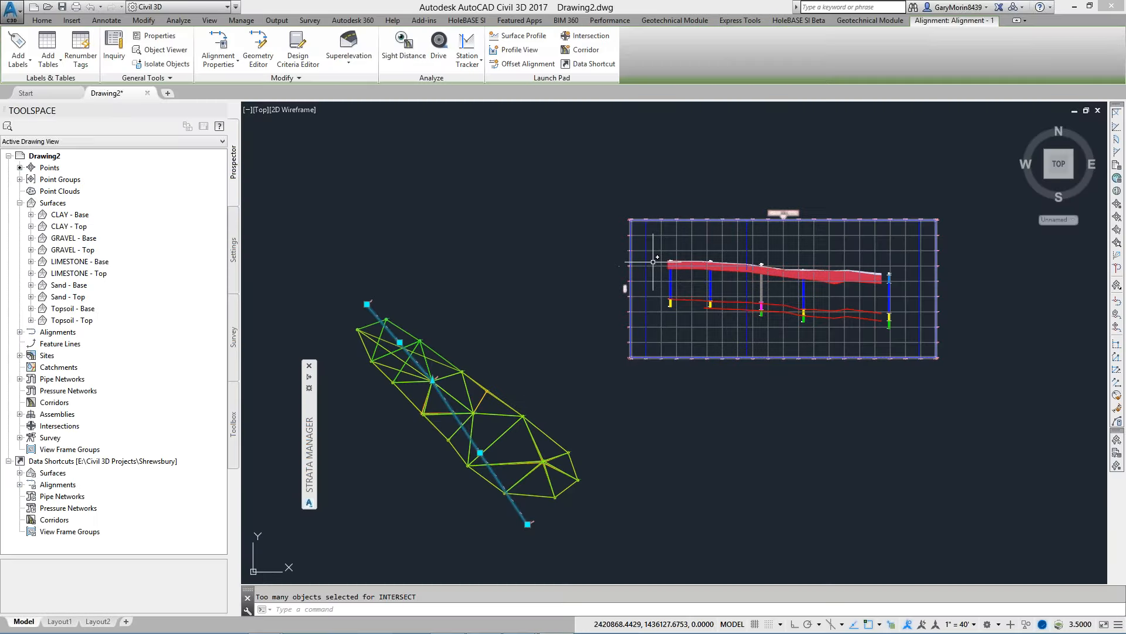
scroll(663, 258, "up", 5)
scroll(649, 276, "down", 8)
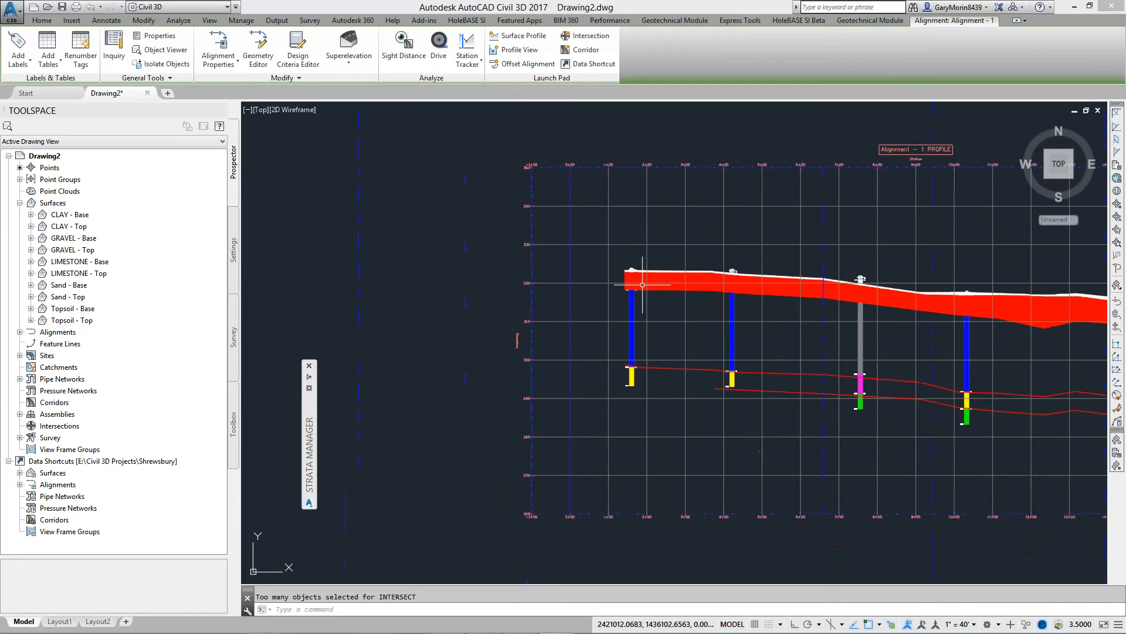
- Turn on the strips for boreholes BH-40, BH-42, BH-43 and BH-44 in the Locations Manager and inspect BH-44 in plan
middle_click_drag(499, 370, 727, 226)
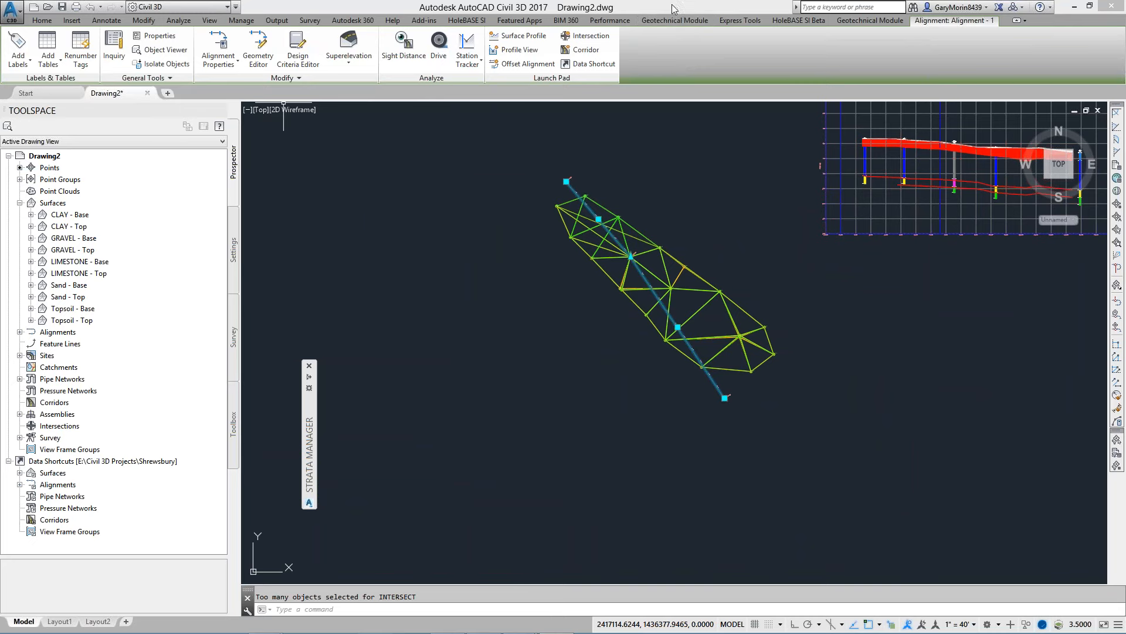
left_click(659, 20)
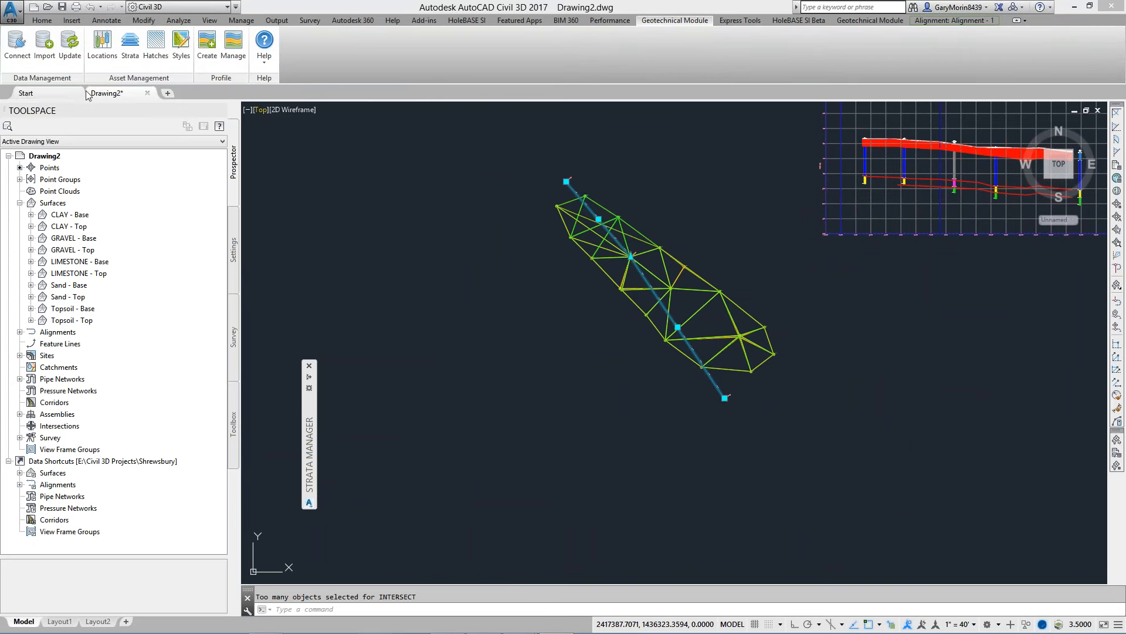
left_click(102, 44)
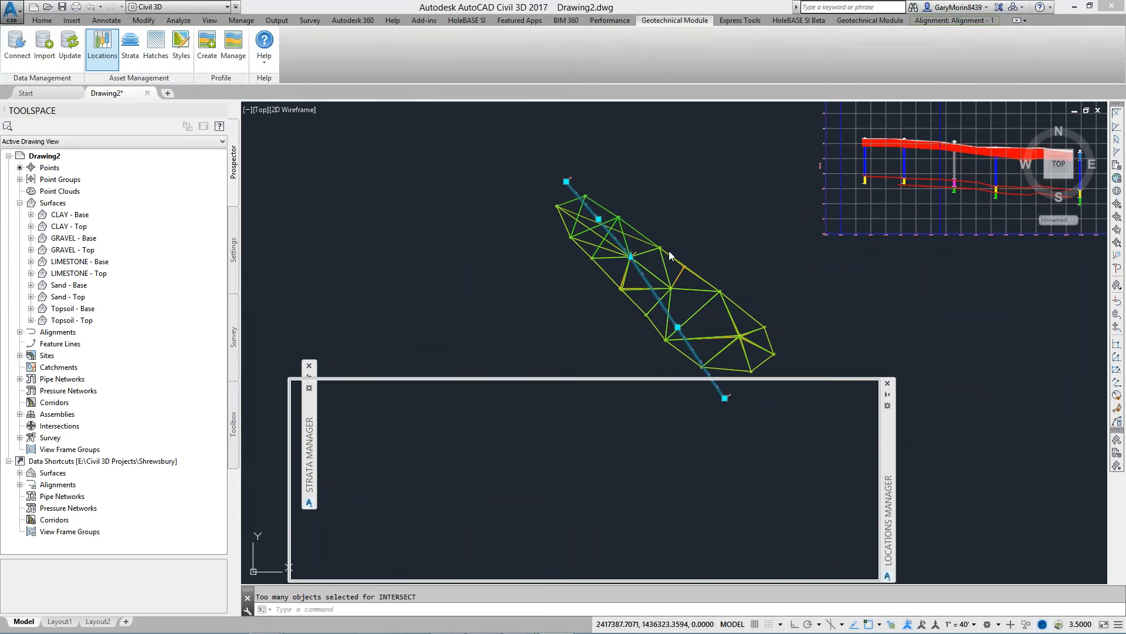
left_click(751, 405)
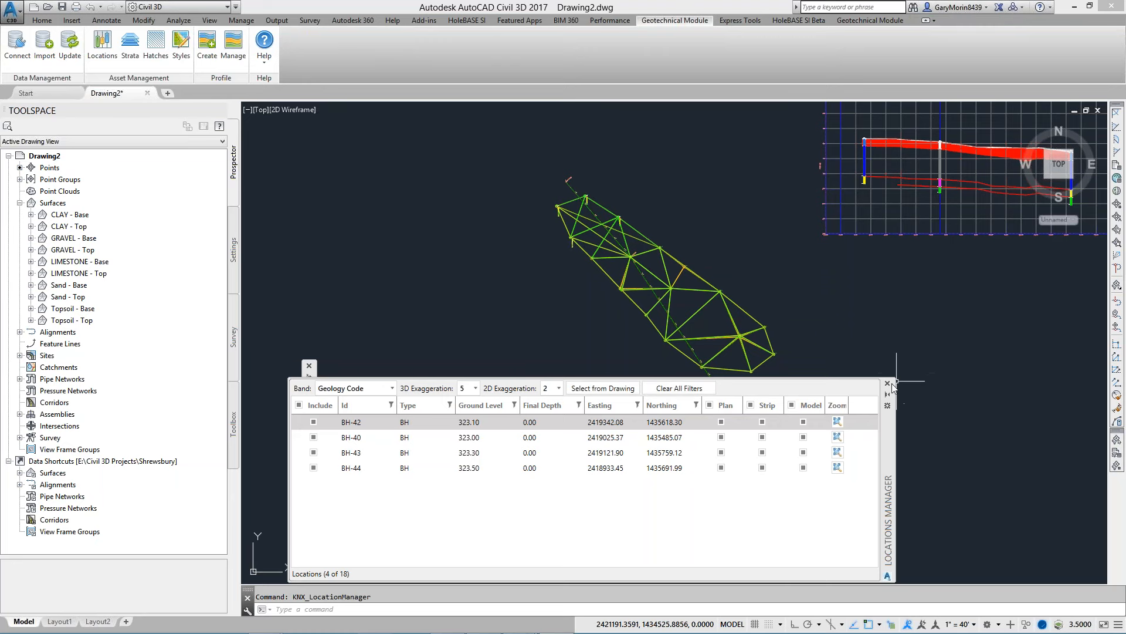
scroll(563, 199, "up", 5)
scroll(546, 214, "up", 12)
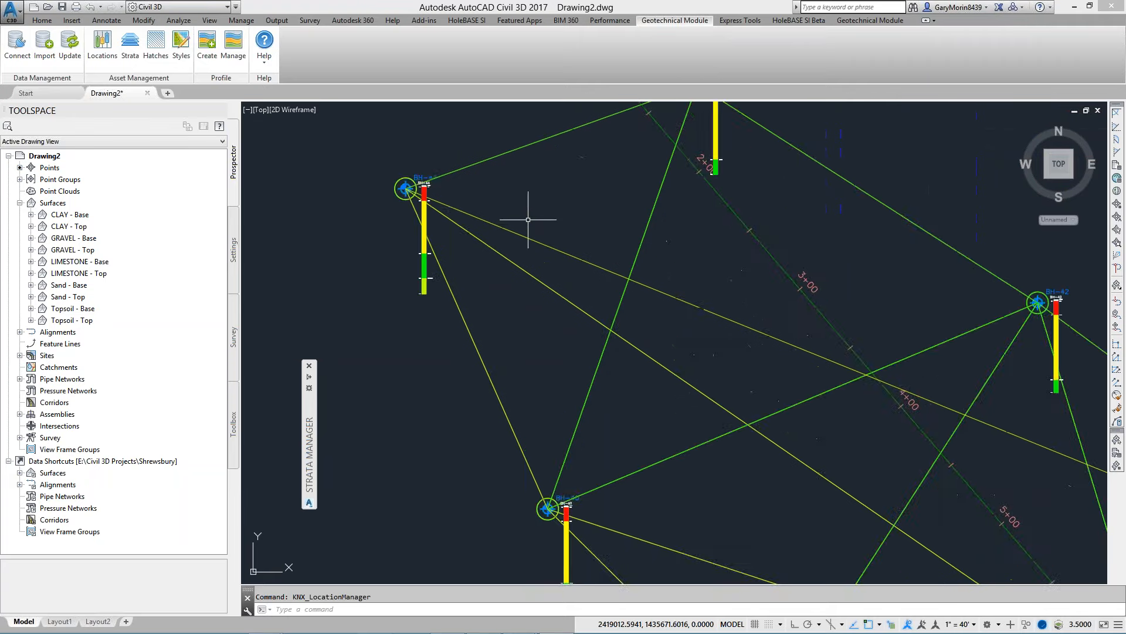
scroll(506, 208, "down", 3)
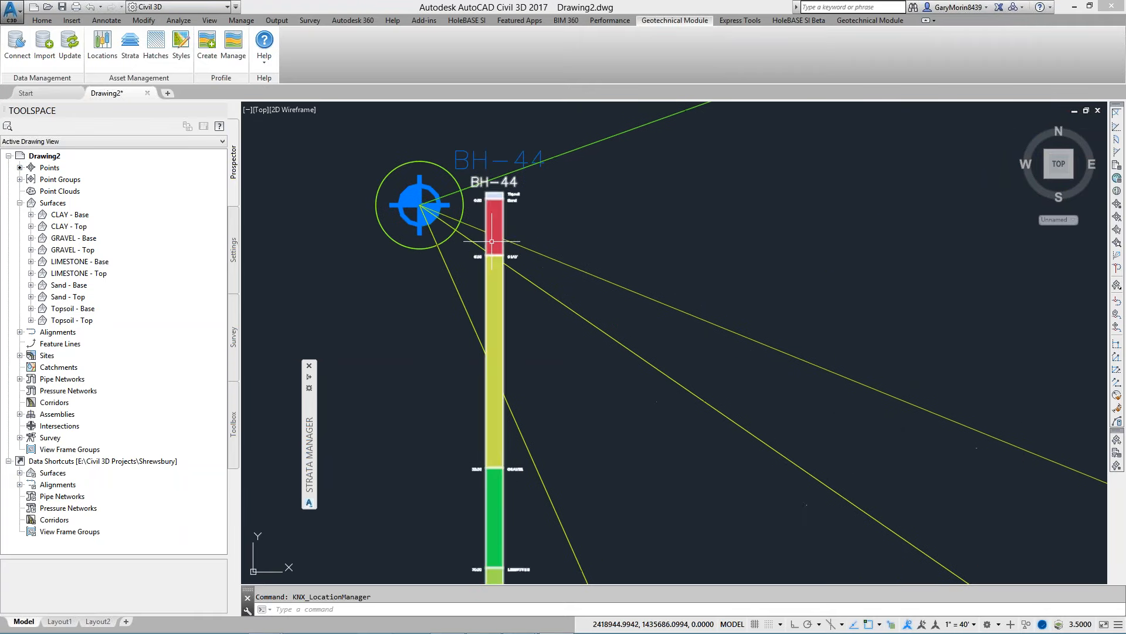
mouse_move(536, 306)
middle_mouse_down()
mouse_move(587, 271)
mouse_move(596, 292)
middle_mouse_up()
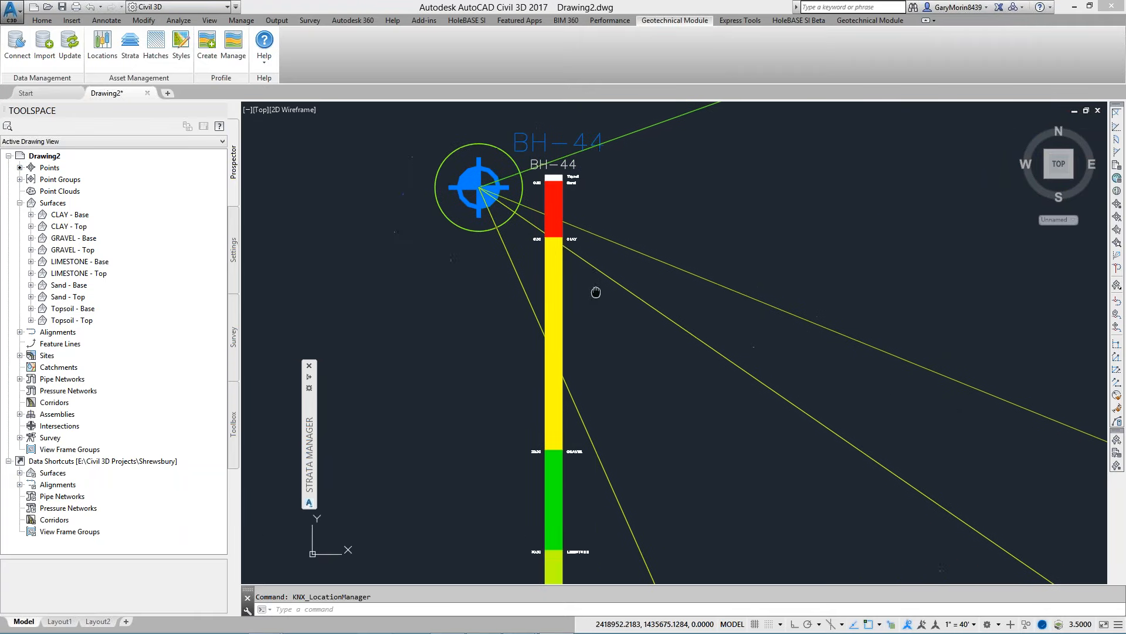
- Make Legend Code the current geotechnical style group and save the style settings
left_click(181, 46)
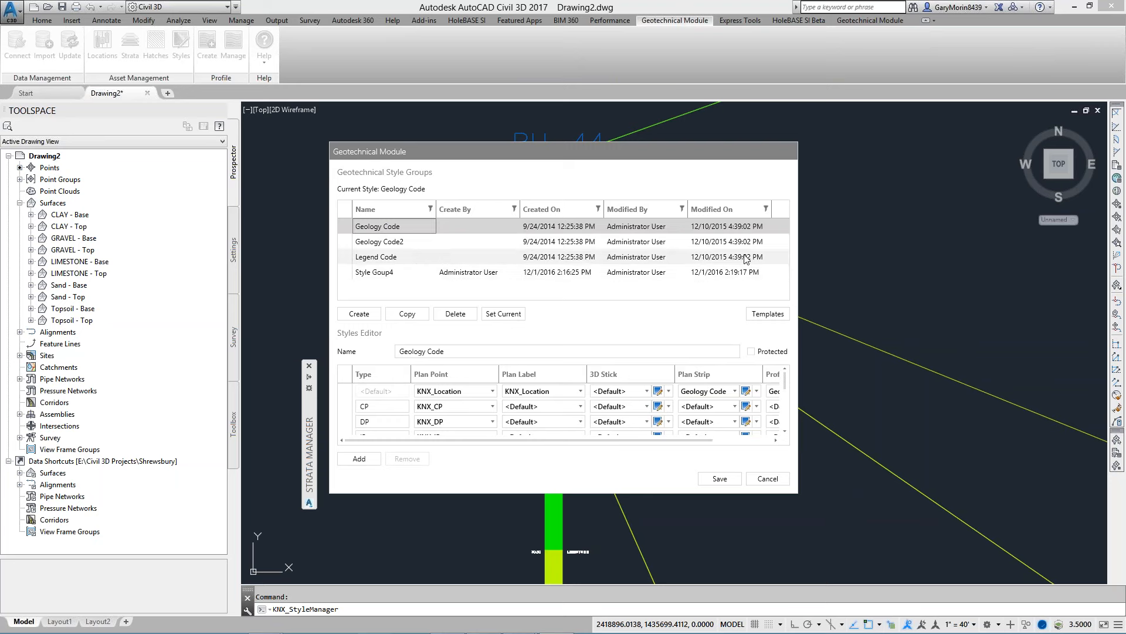
left_click(385, 259)
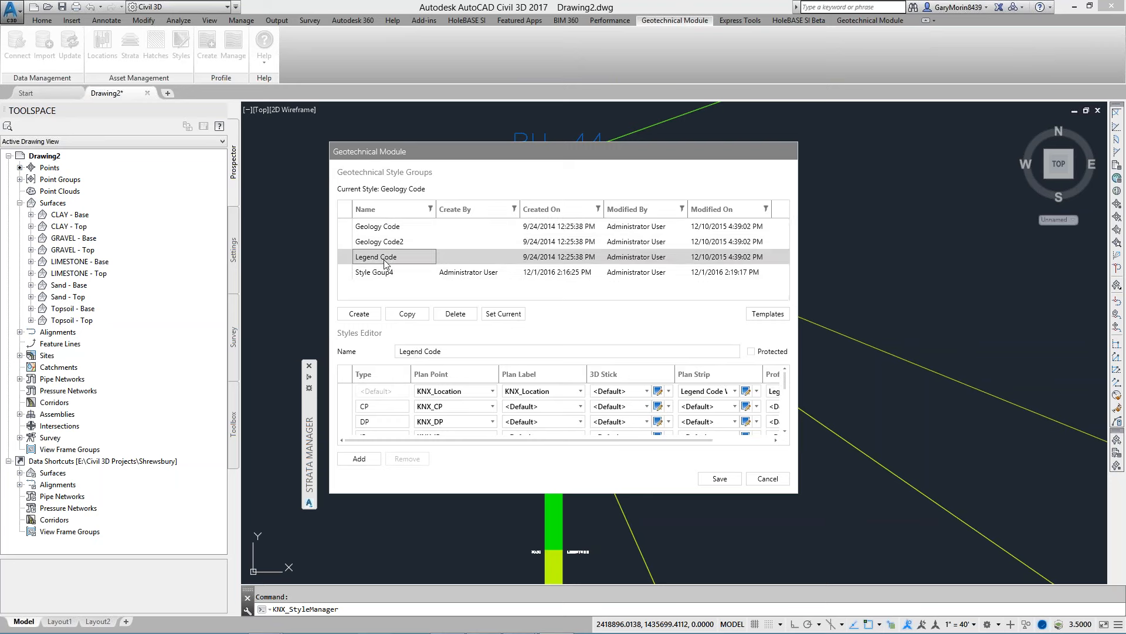
left_click(502, 314)
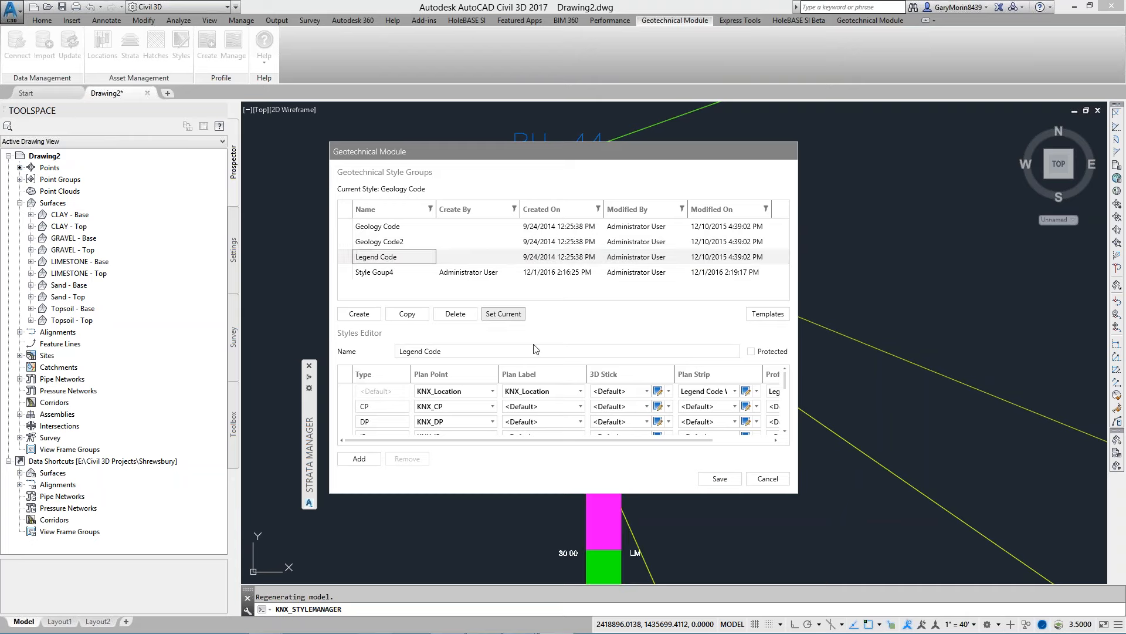
left_click(720, 479)
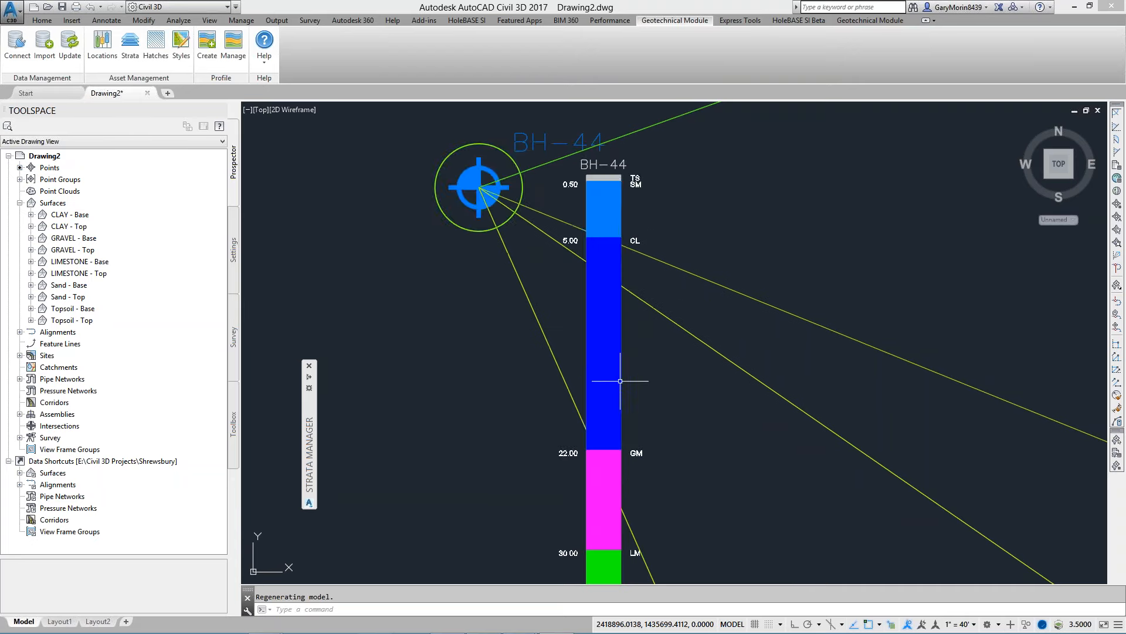
- Open the geotechnical hatches manager and filter the hatches to names equal to CL
scroll(607, 352, "down", 4)
scroll(607, 352, "up", 3)
scroll(634, 393, "up", 3)
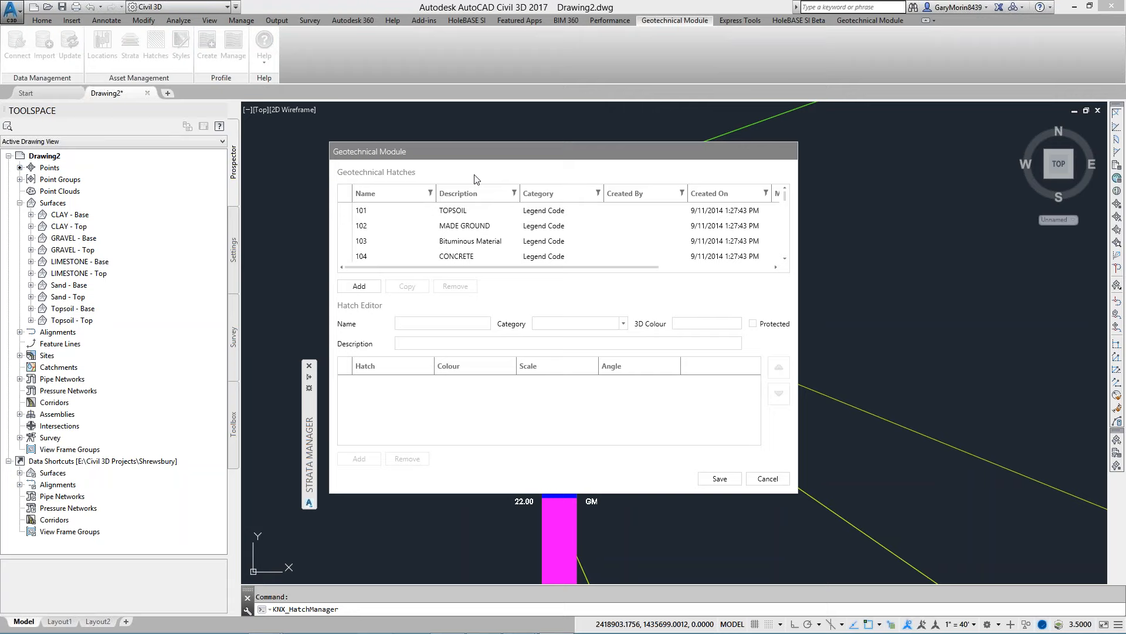
left_click_drag(478, 158, 521, 254)
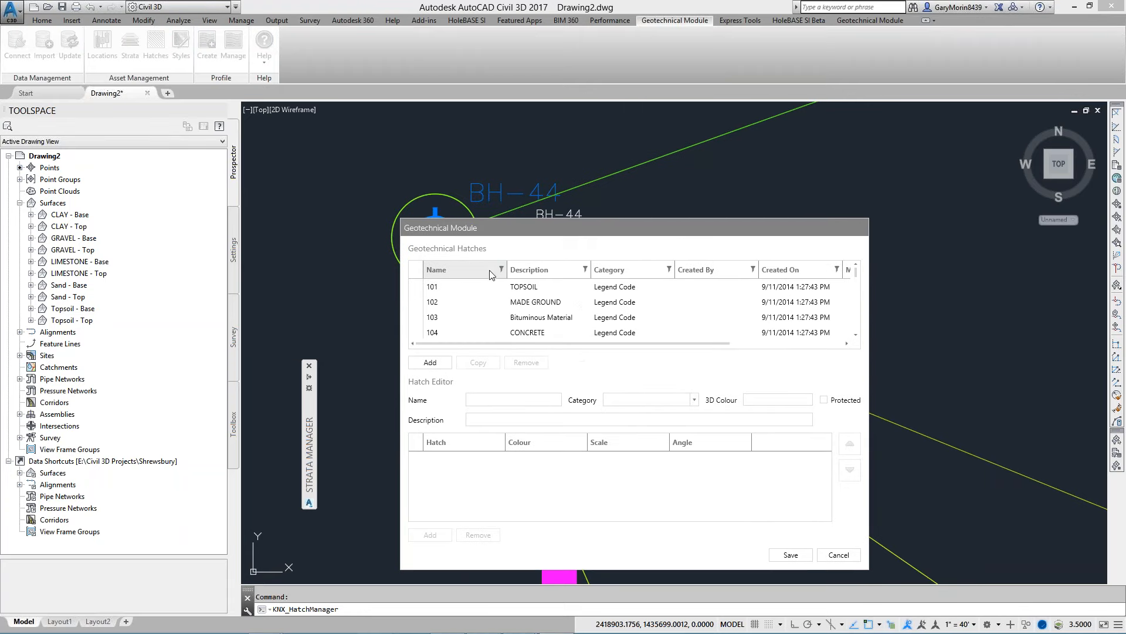
left_click(501, 269)
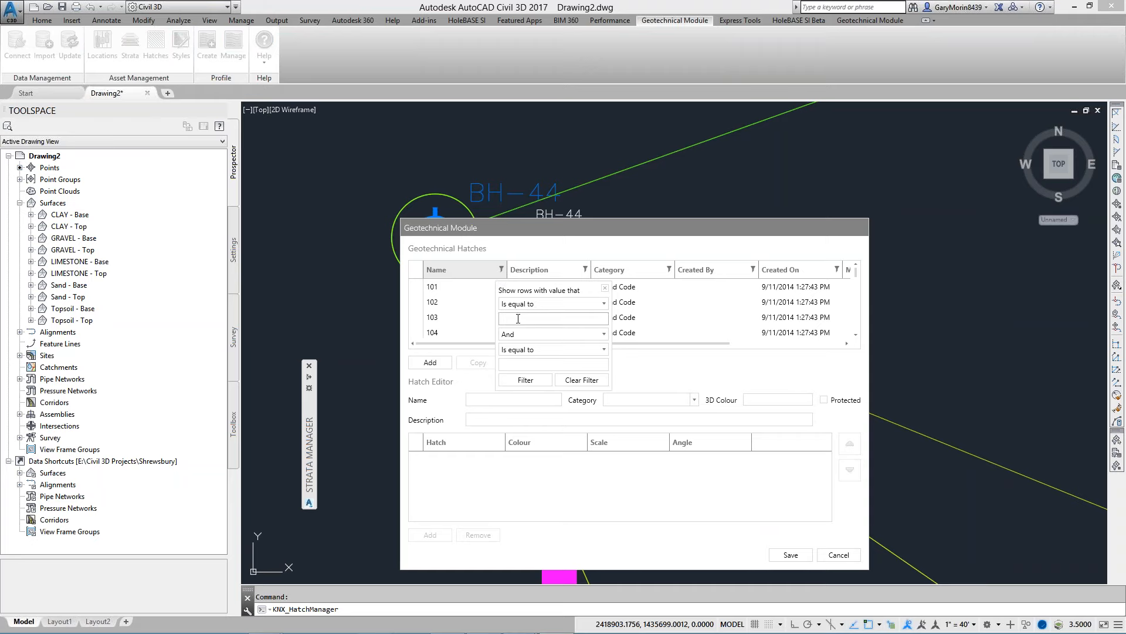
left_click(525, 379)
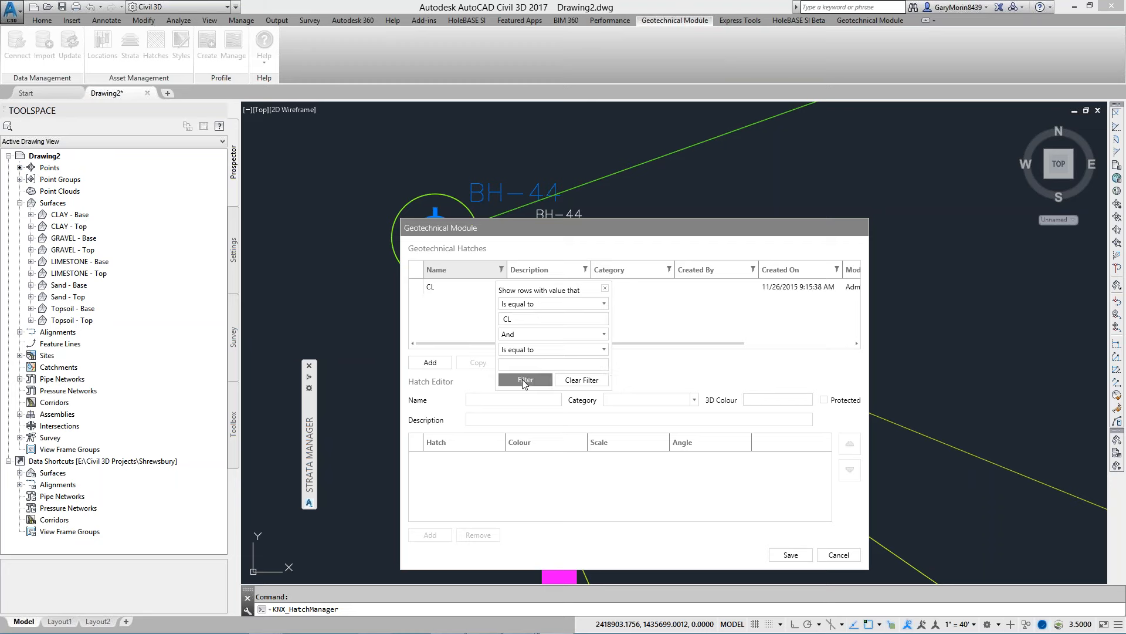
left_click(605, 288)
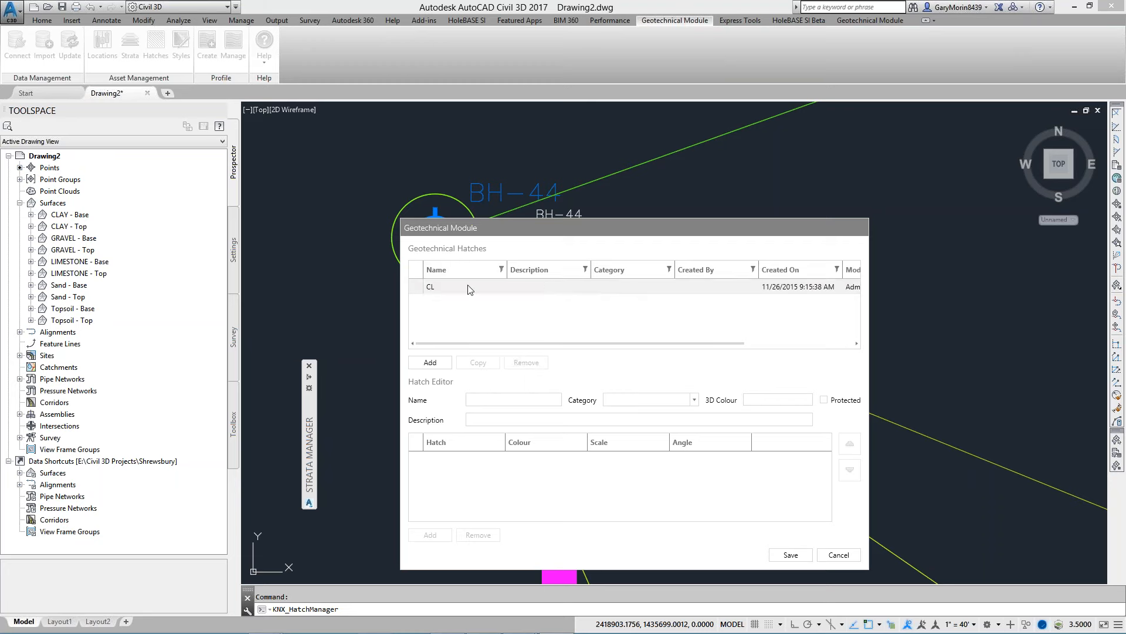
- Change the CL hatch's SOLID pattern to ANSI31 and set its scale to 5
left_click(448, 287)
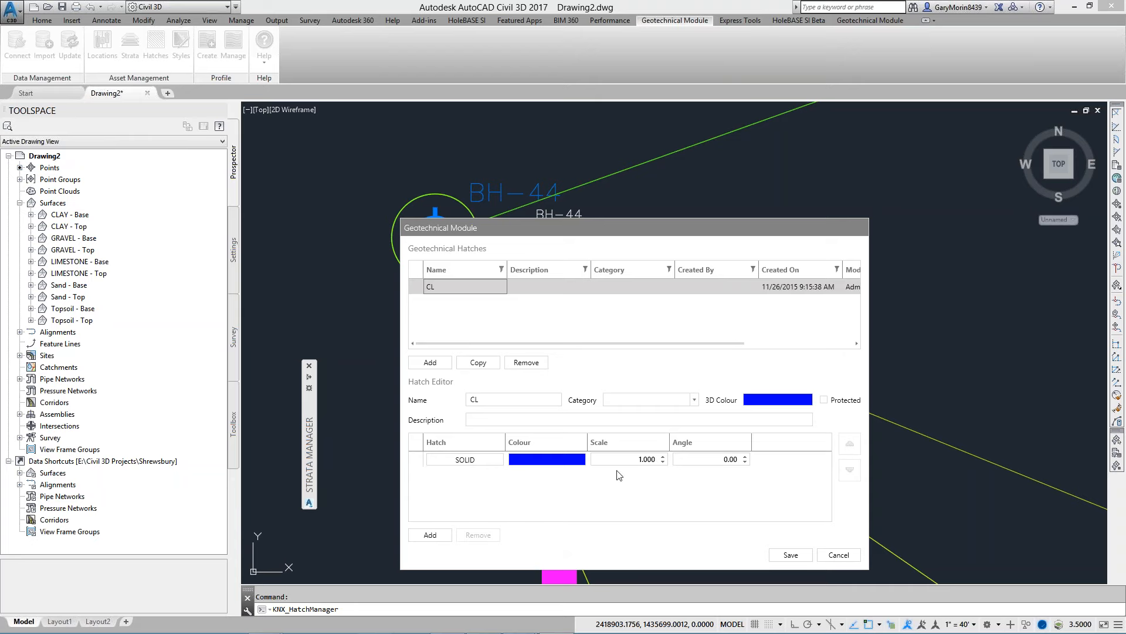
left_click(469, 459)
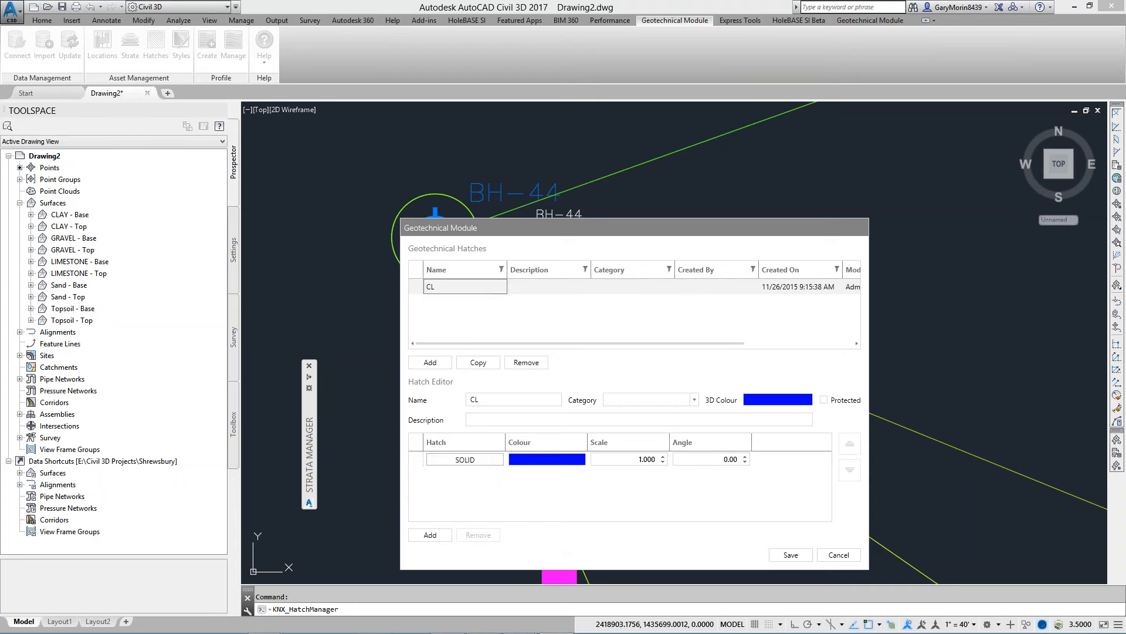
left_click(496, 217)
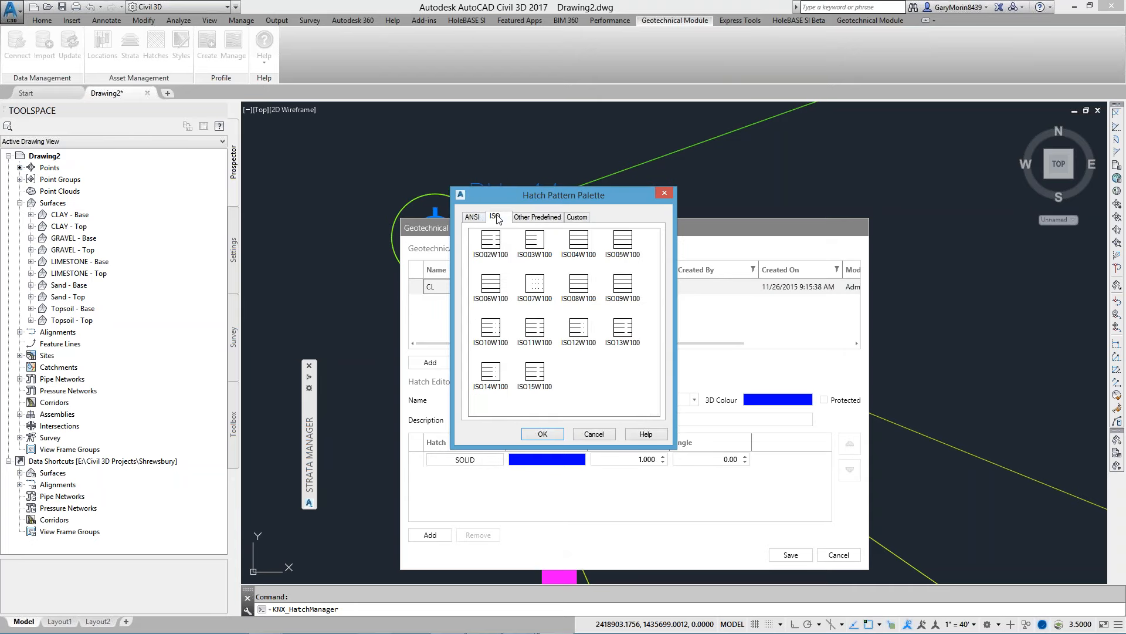
left_click(474, 217)
left_click(493, 241)
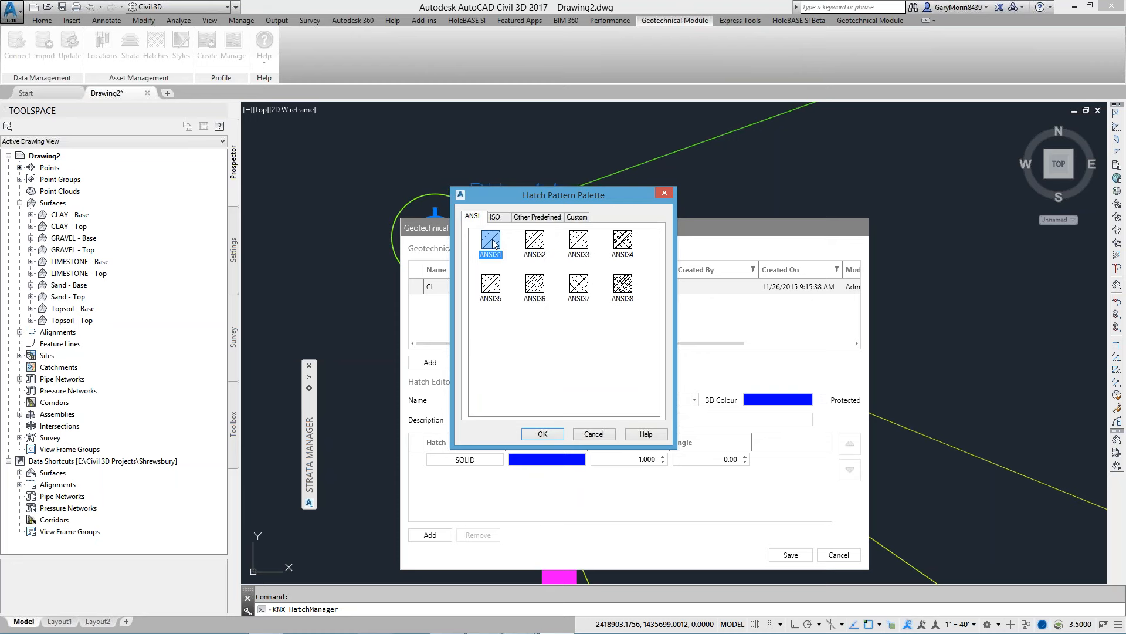
left_click(542, 434)
left_click(636, 458)
type("5")
left_click(591, 496)
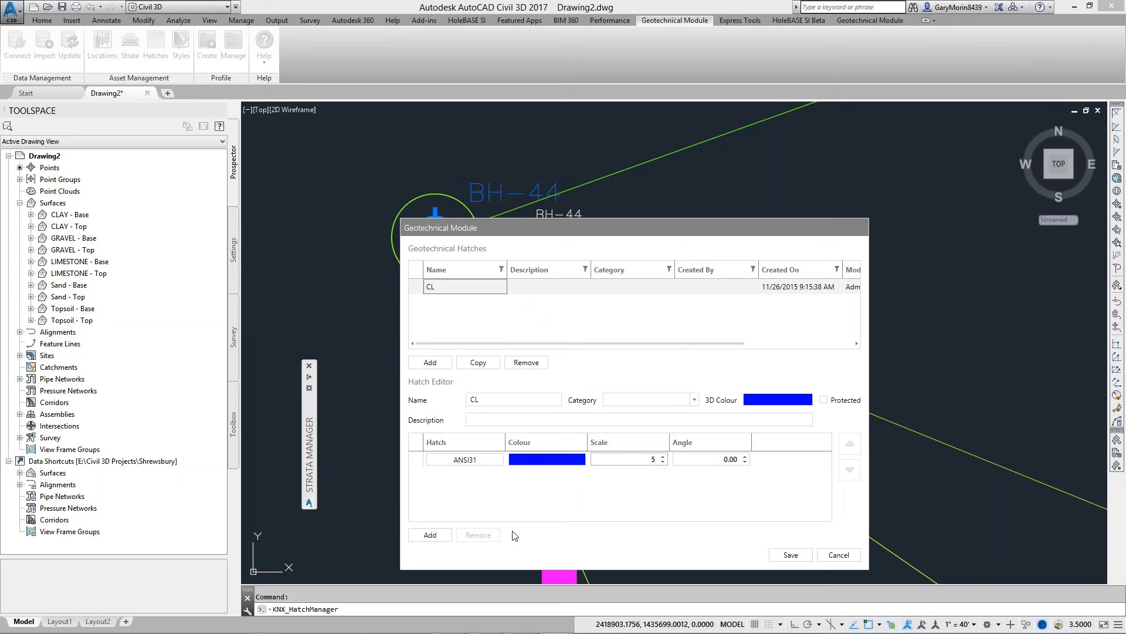
- Add a second CROSS pattern in colour index 40 to the CL hatch and save the hatch changes
left_click(431, 534)
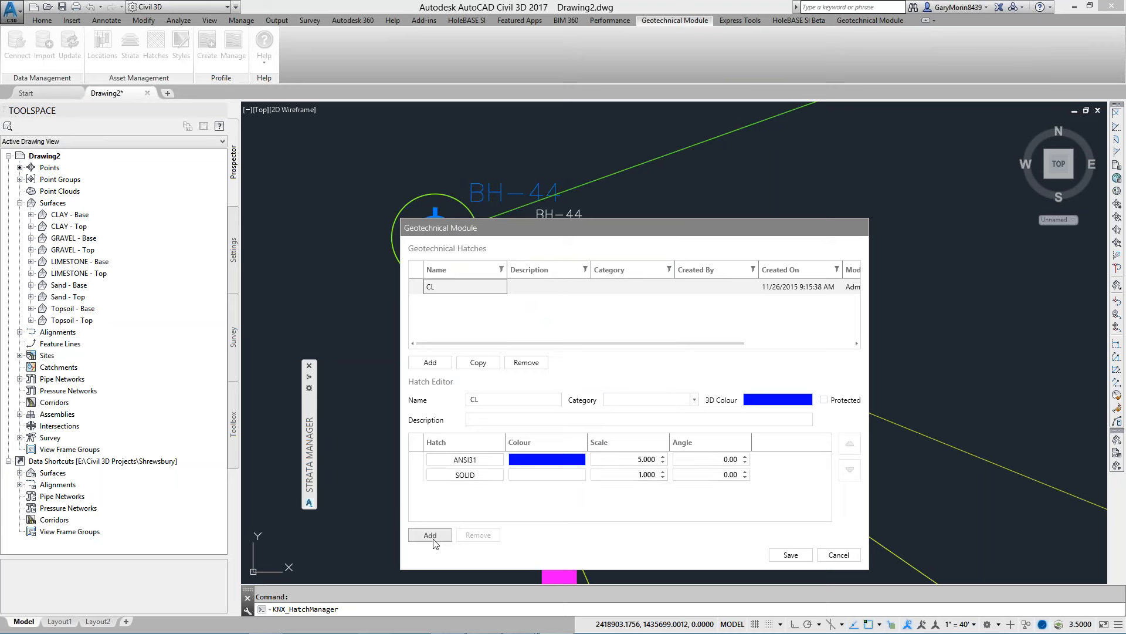
left_click(468, 476)
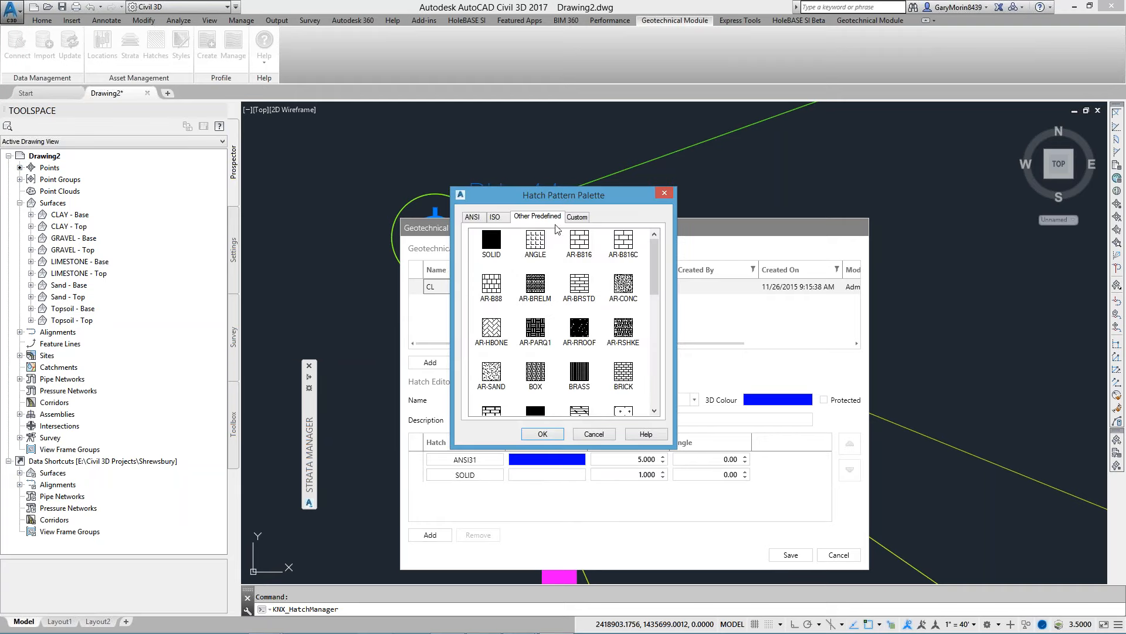
left_click_drag(654, 271, 654, 291)
left_click(623, 350)
left_click(543, 434)
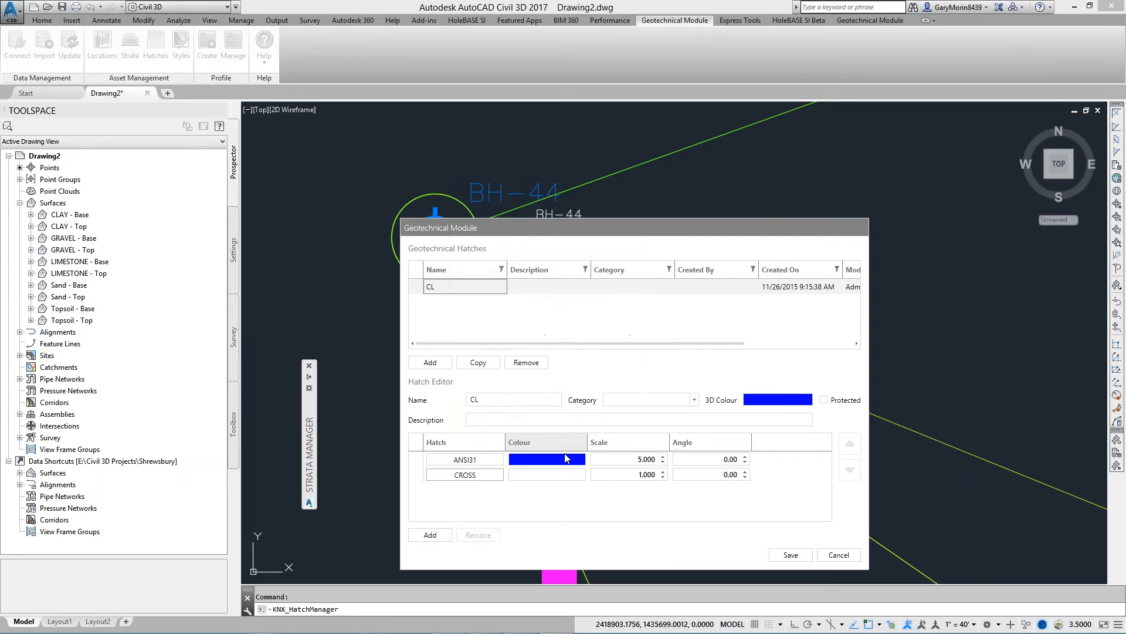
left_click(550, 477)
left_click(495, 282)
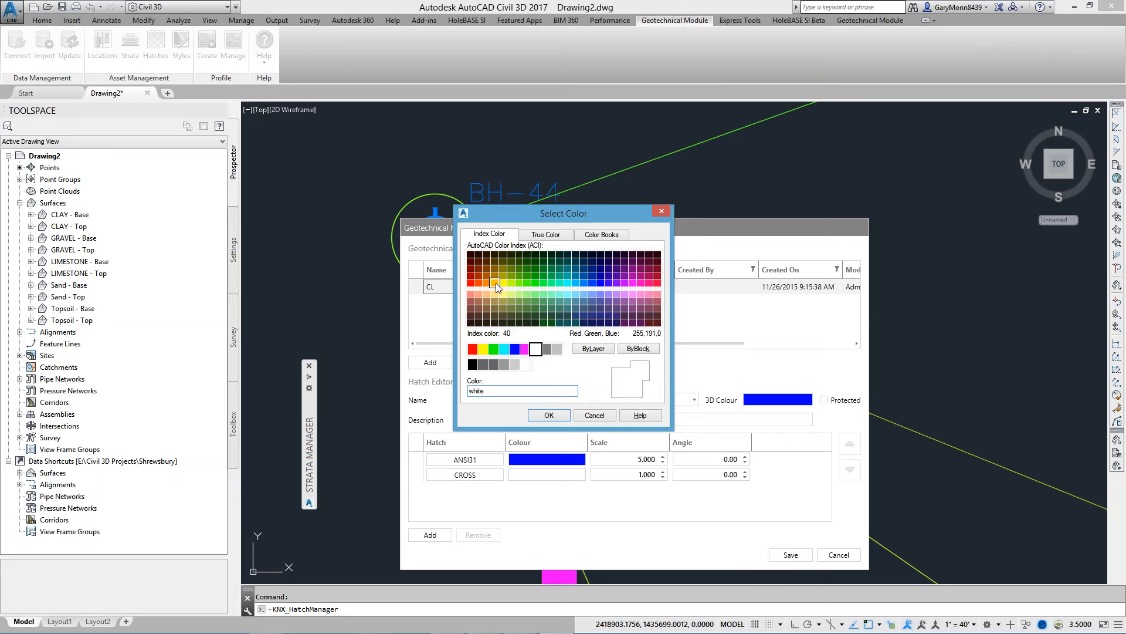
left_click(557, 419)
left_click(646, 475)
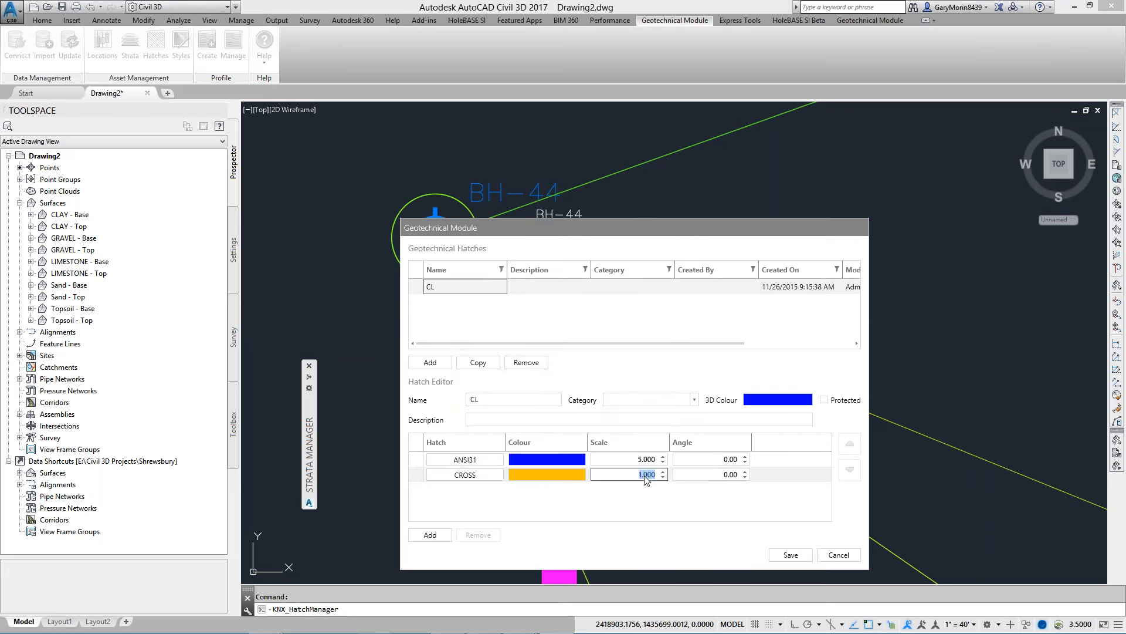
left_click(791, 555)
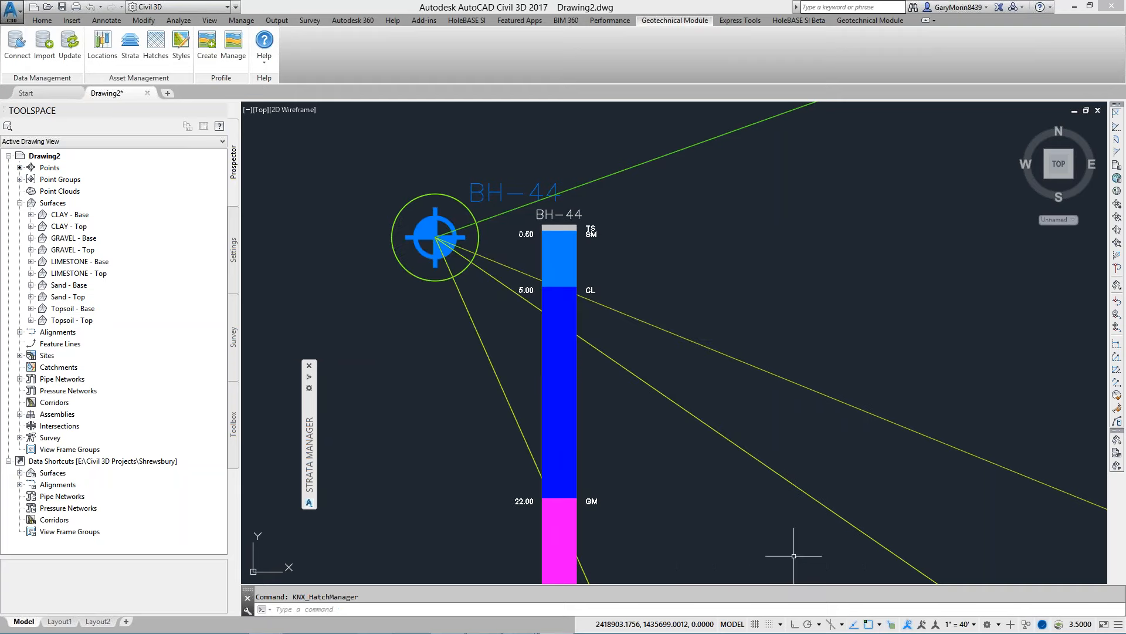
- Set the Legend Code style group current again, save, and inspect the CL layer in the BH-44 strip
left_click(182, 47)
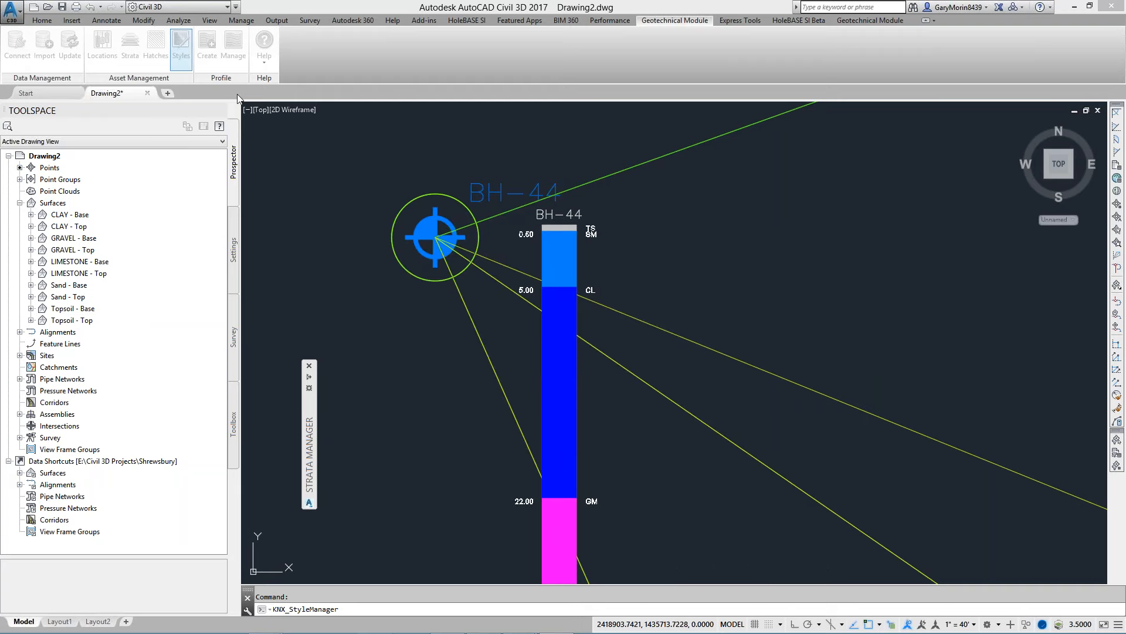
left_click(380, 262)
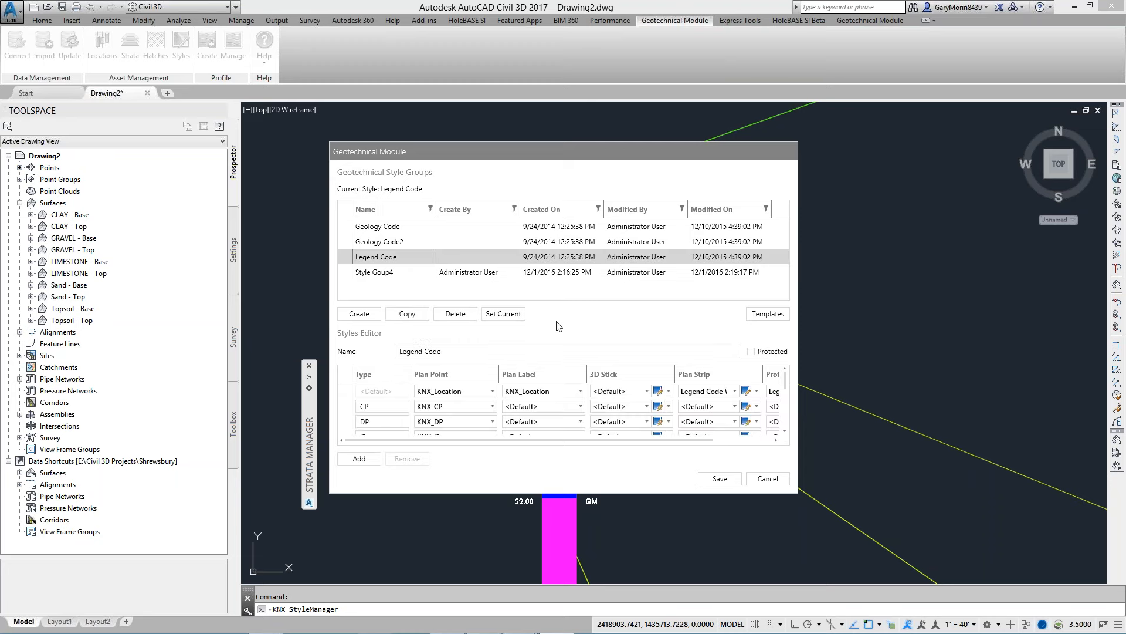
left_click(516, 318)
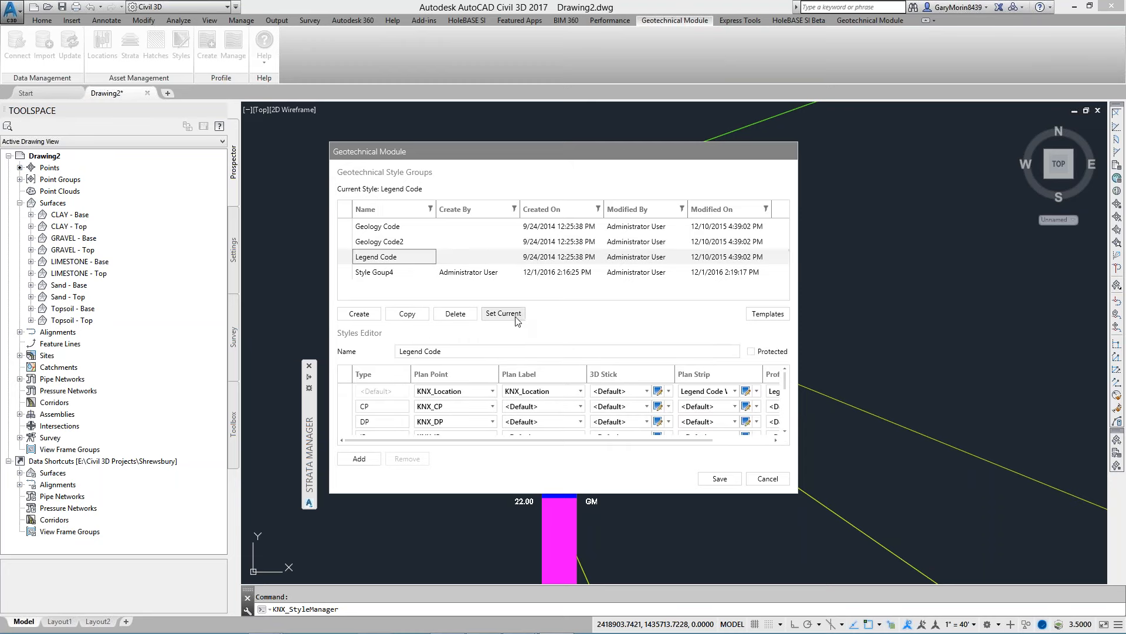
left_click(721, 477)
scroll(568, 384, "up", 4)
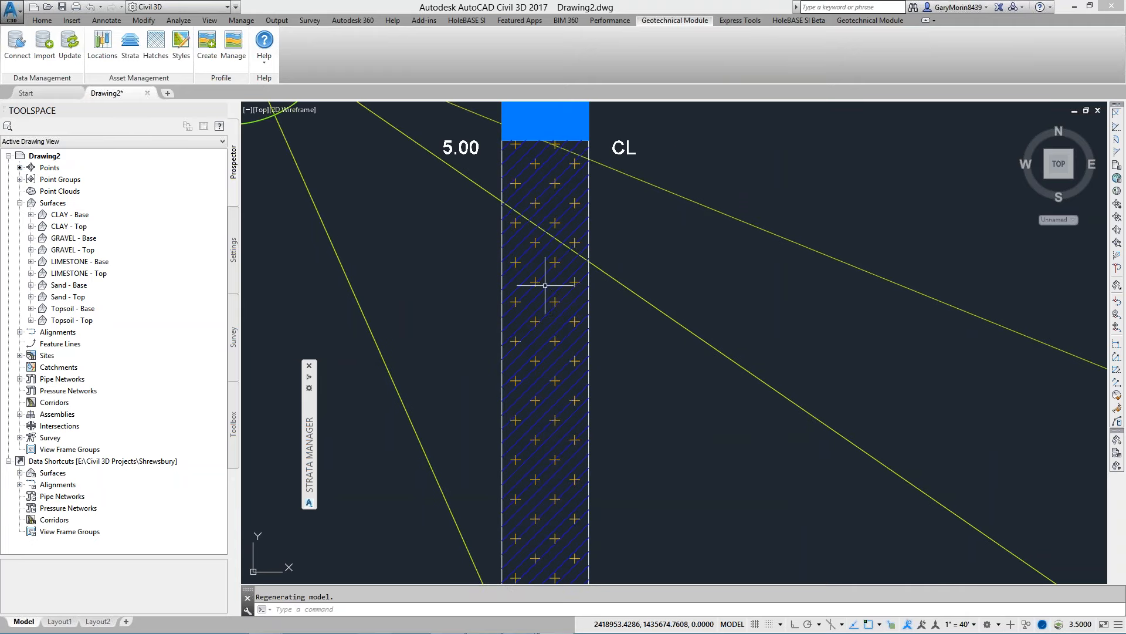
scroll(573, 322, "down", 4)
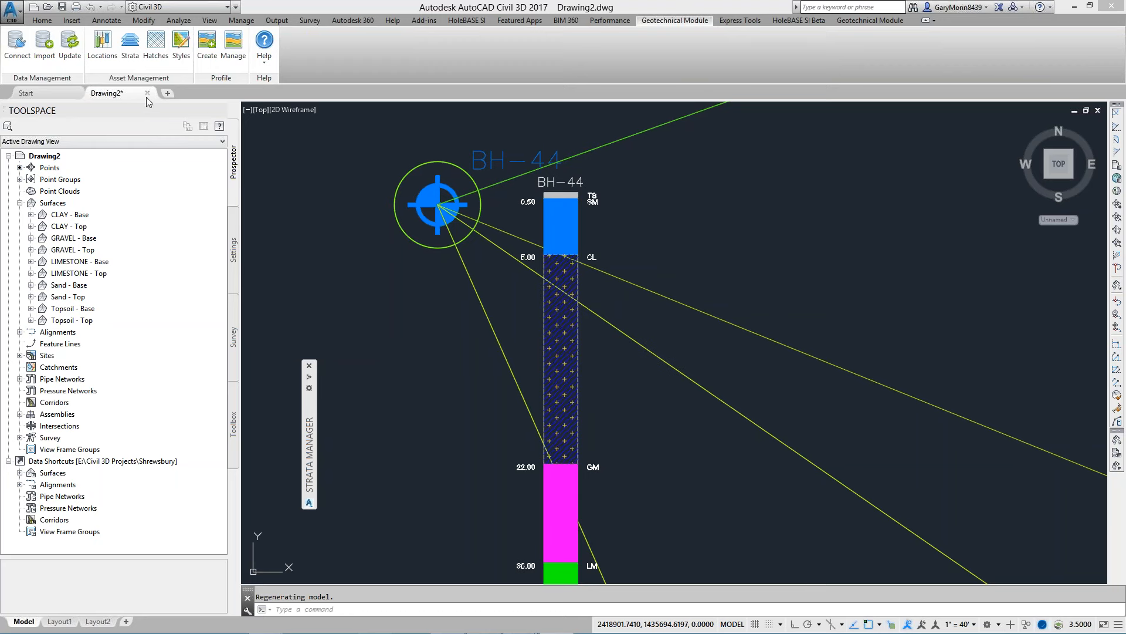
- Review the Legend Code Wide plan strip settings used by Style Goup4, then close the style editors without saving
left_click(189, 46)
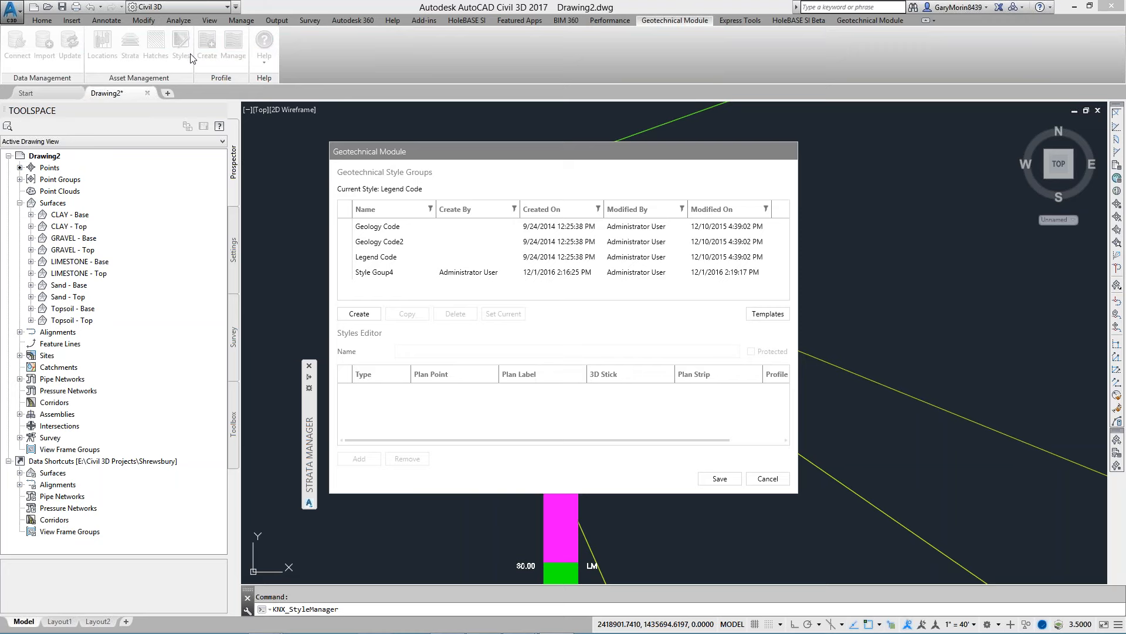
left_click(473, 273)
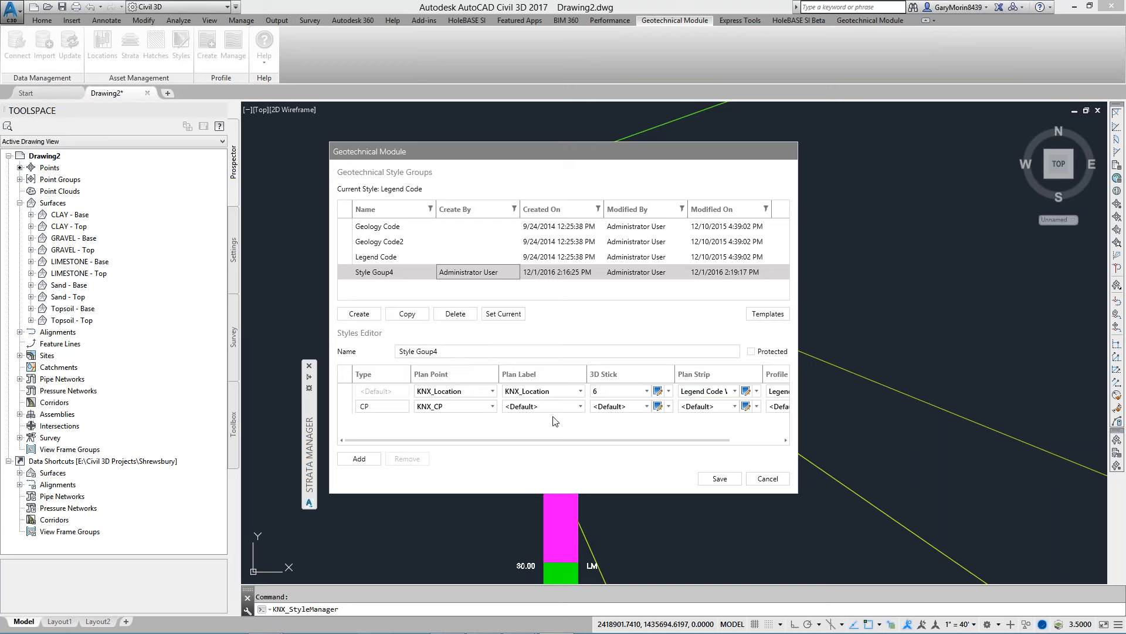
left_click_drag(530, 438, 584, 439)
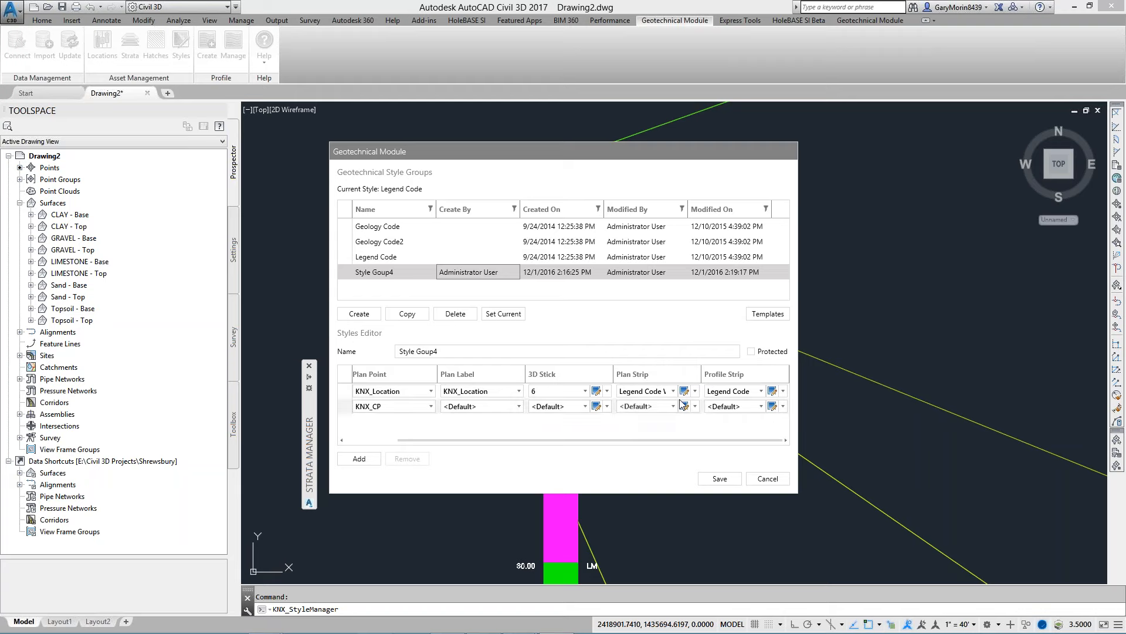
left_click(697, 393)
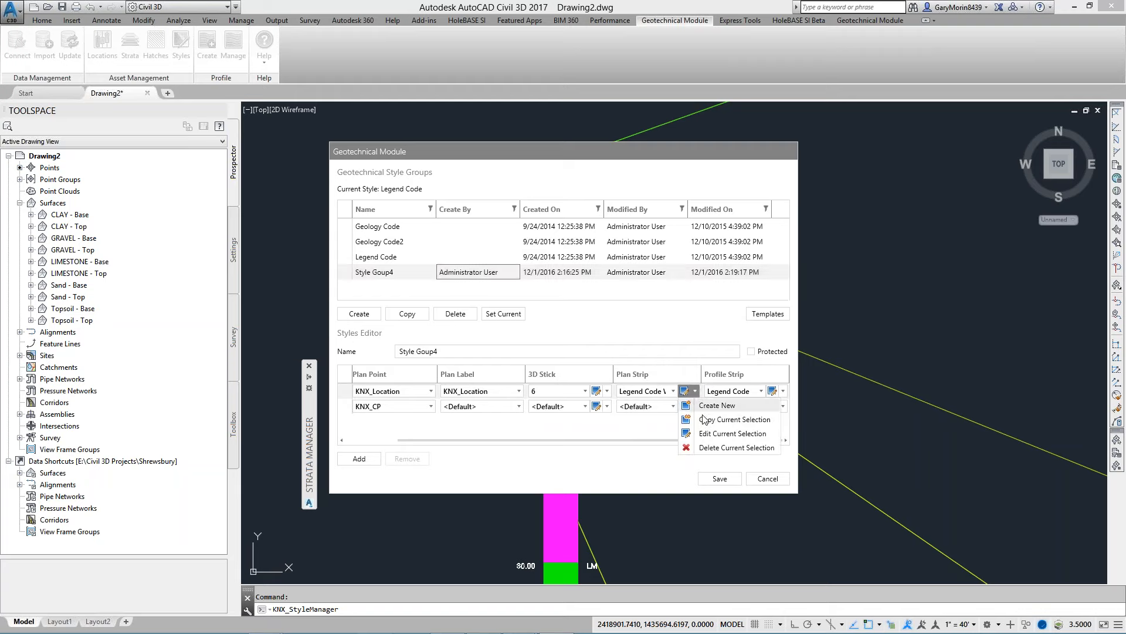
left_click(708, 436)
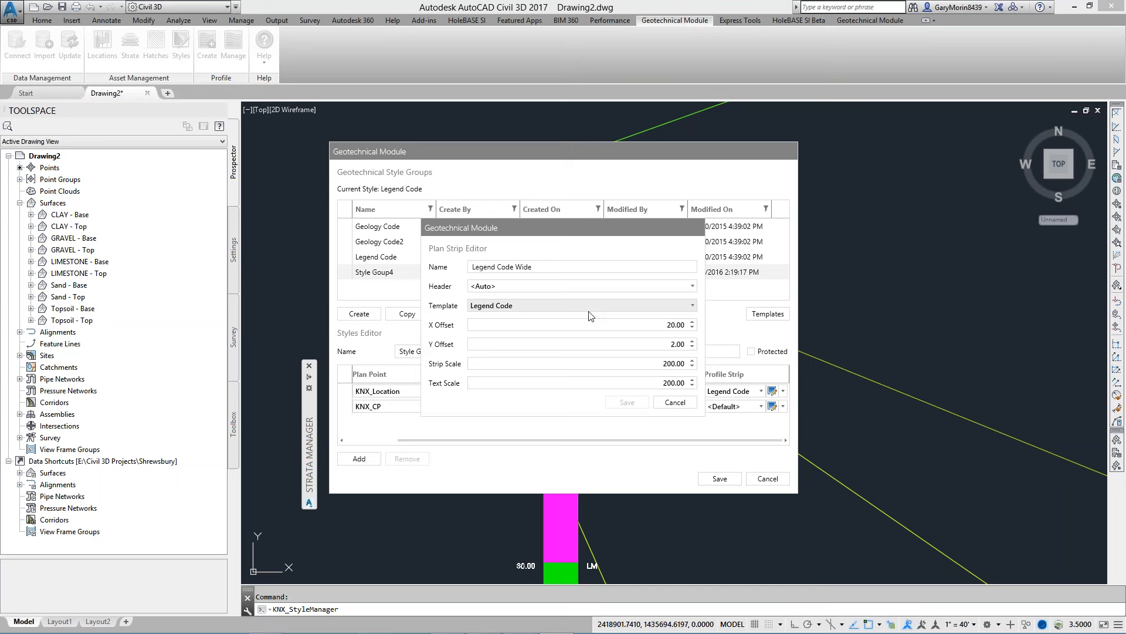
left_click(675, 402)
left_click(767, 478)
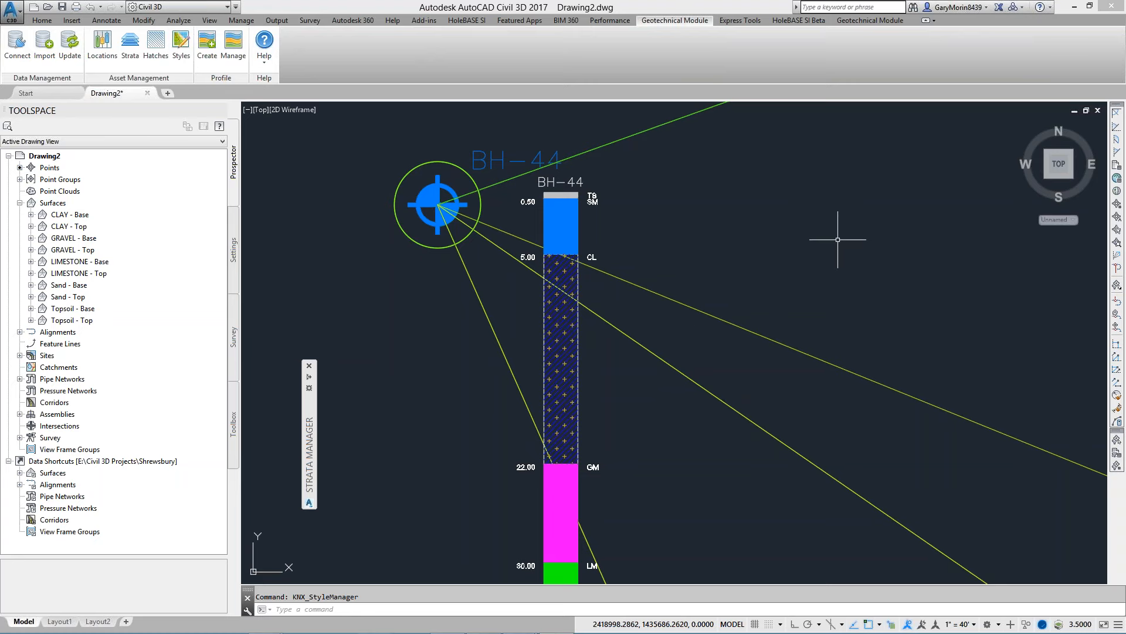
scroll(837, 241, "down", 2)
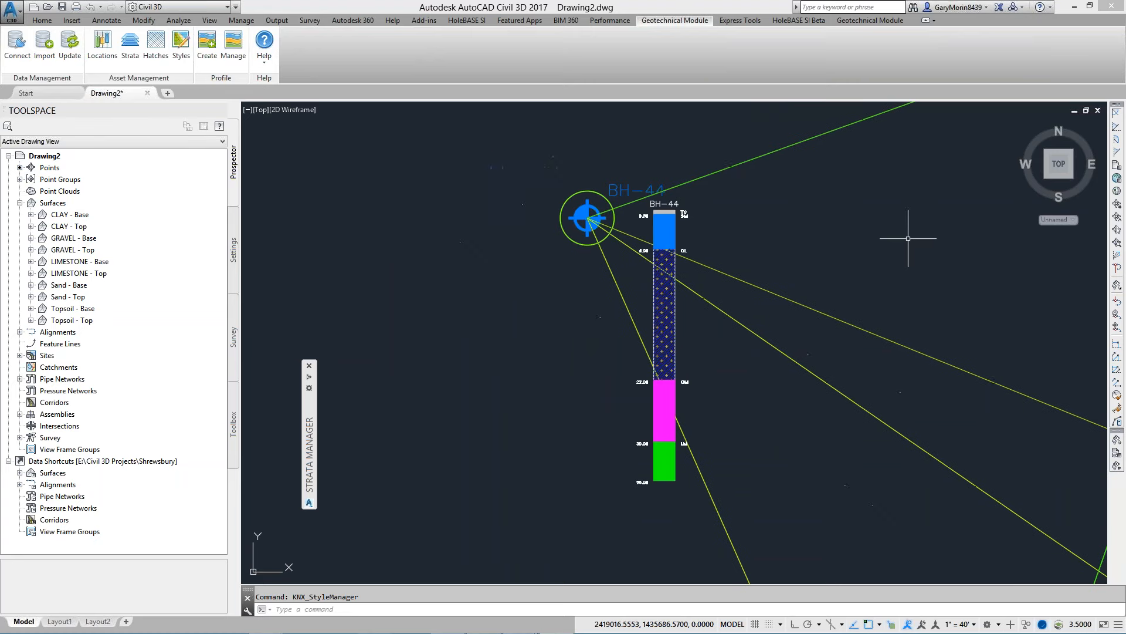
left_click(1075, 8)
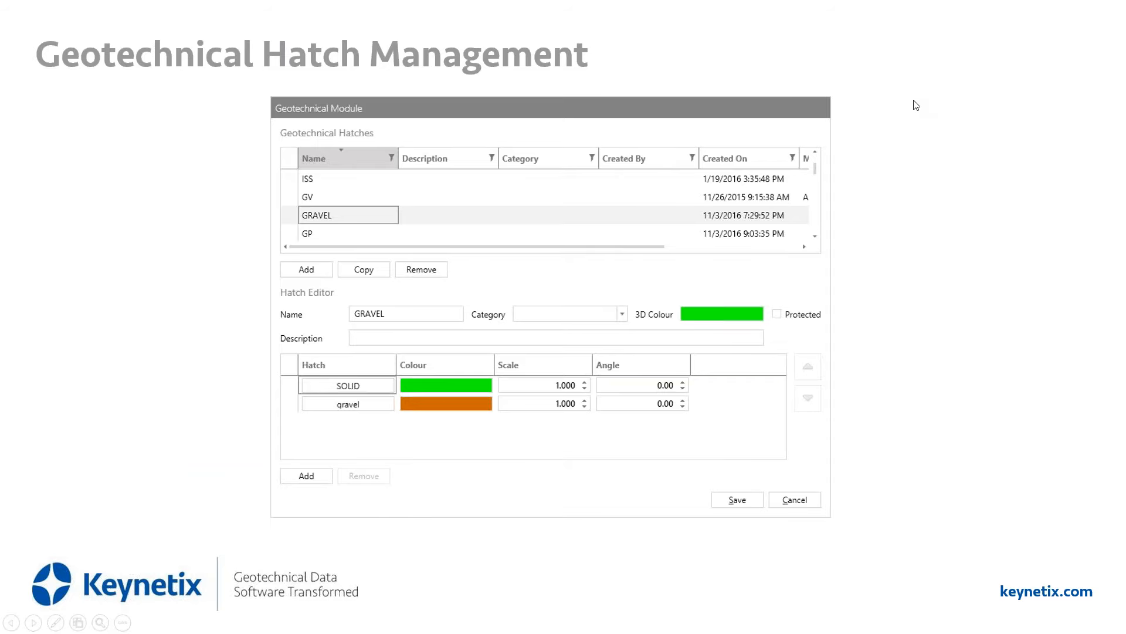
key("alt+Tab")
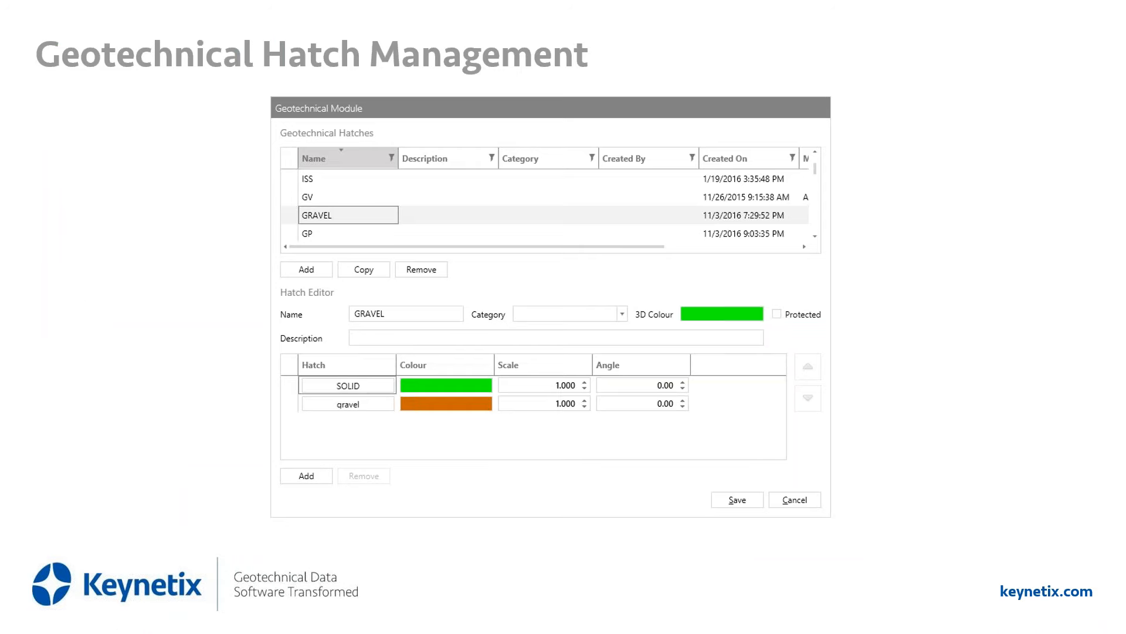
left_click(754, 230)
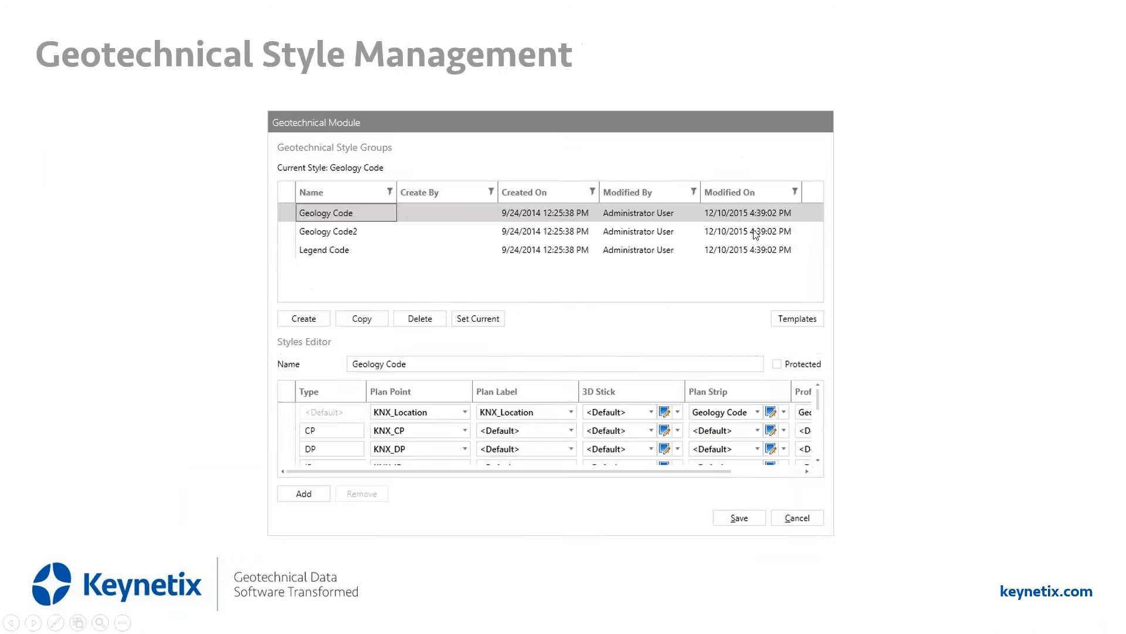
left_click(754, 230)
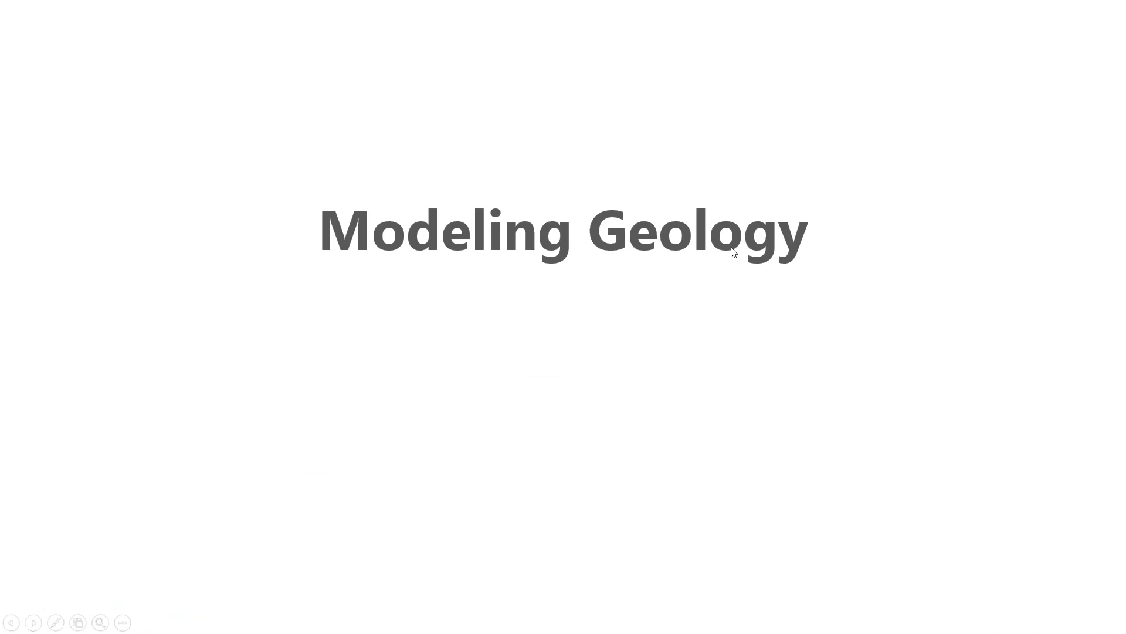
key("alt+Tab")
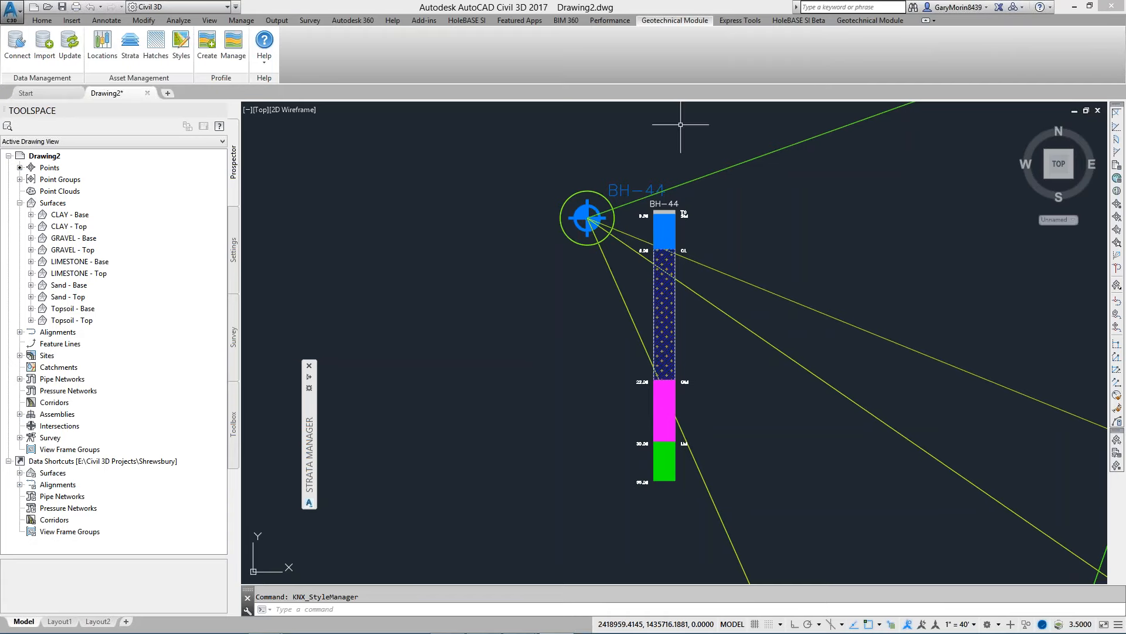
- Close Drawing2 and start a new blank drawing
left_click(1099, 112)
left_click(573, 351)
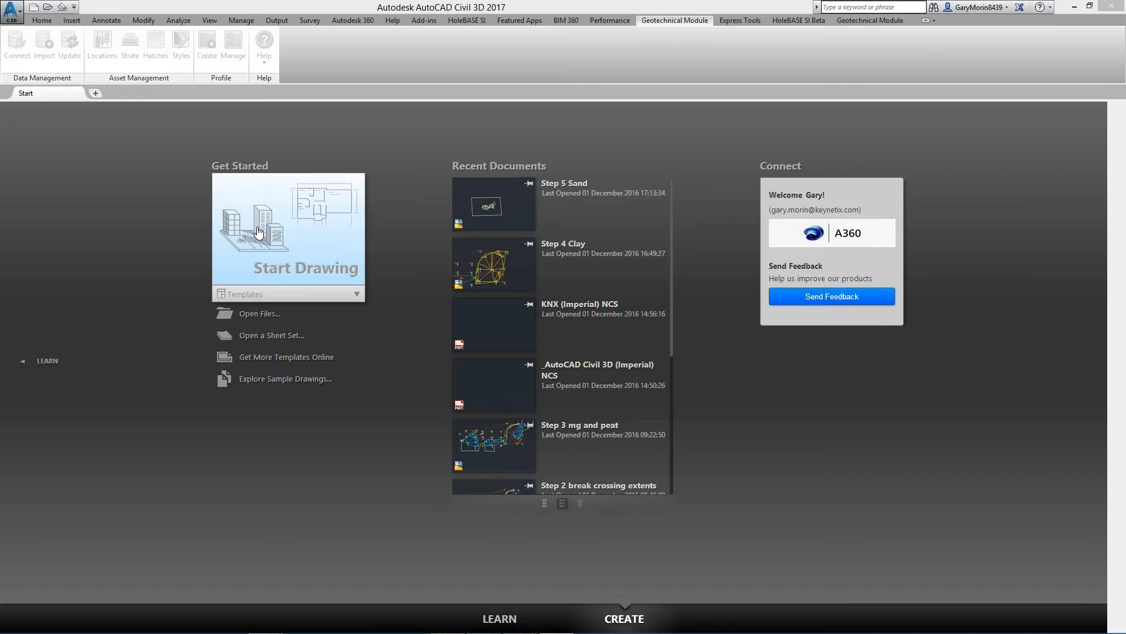
left_click(258, 233)
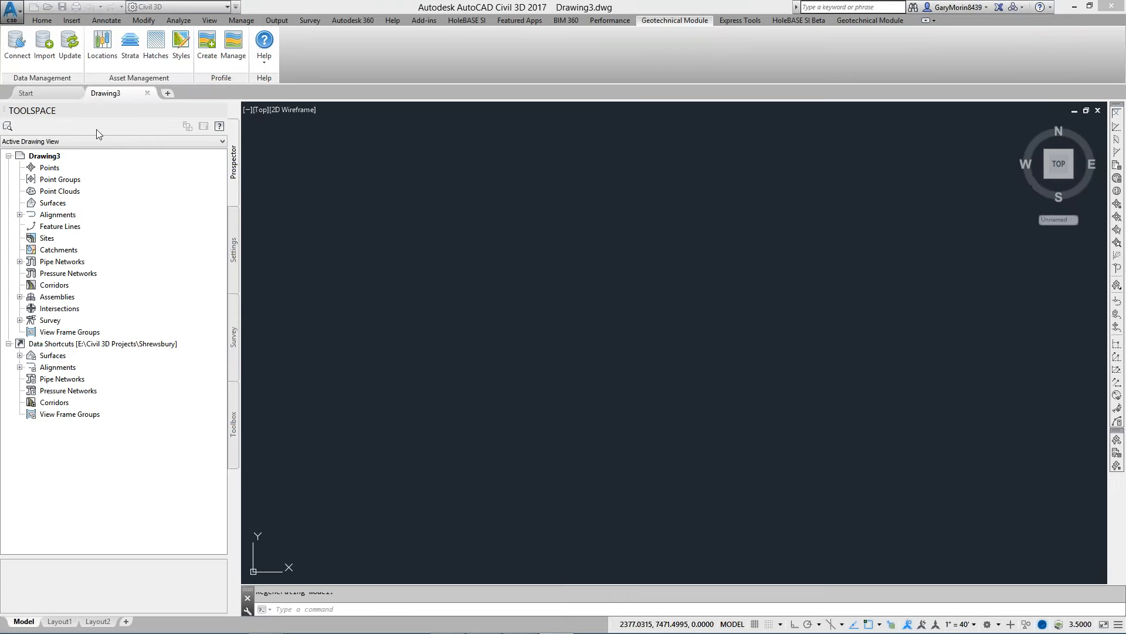
- Connect the new drawing to geotechnical project GM003, Modeling example
left_click(14, 45)
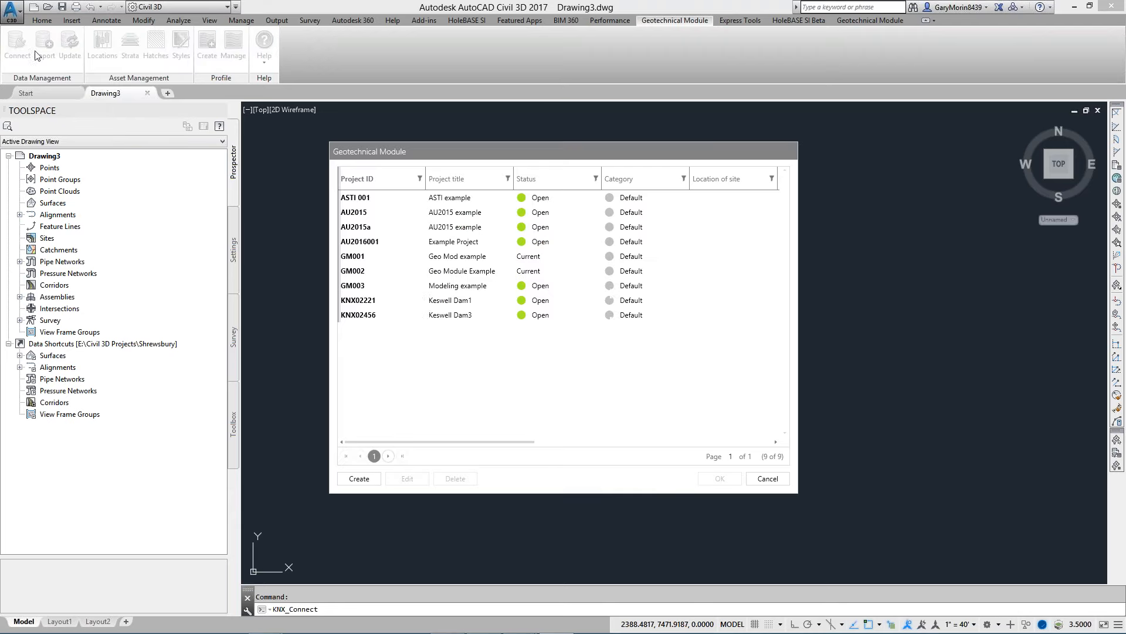
left_click(366, 287)
left_click(720, 479)
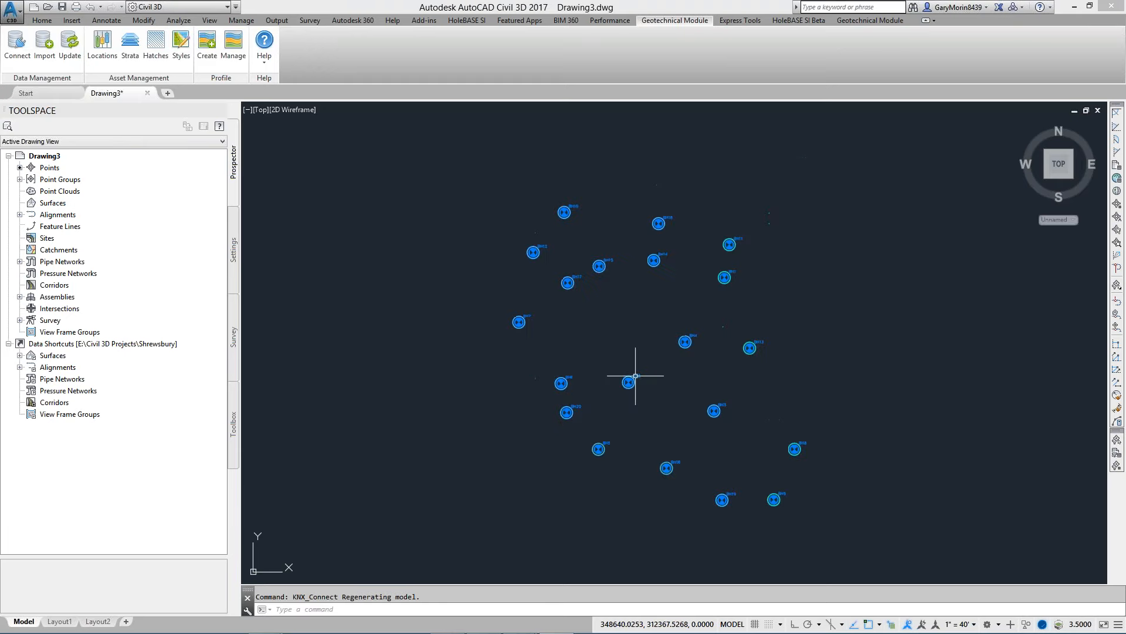
- Orbit the boreholes into a tilted 3D view from the front and set the visual style to Shaded
middle_click_drag(654, 395, 460, 231, "shift")
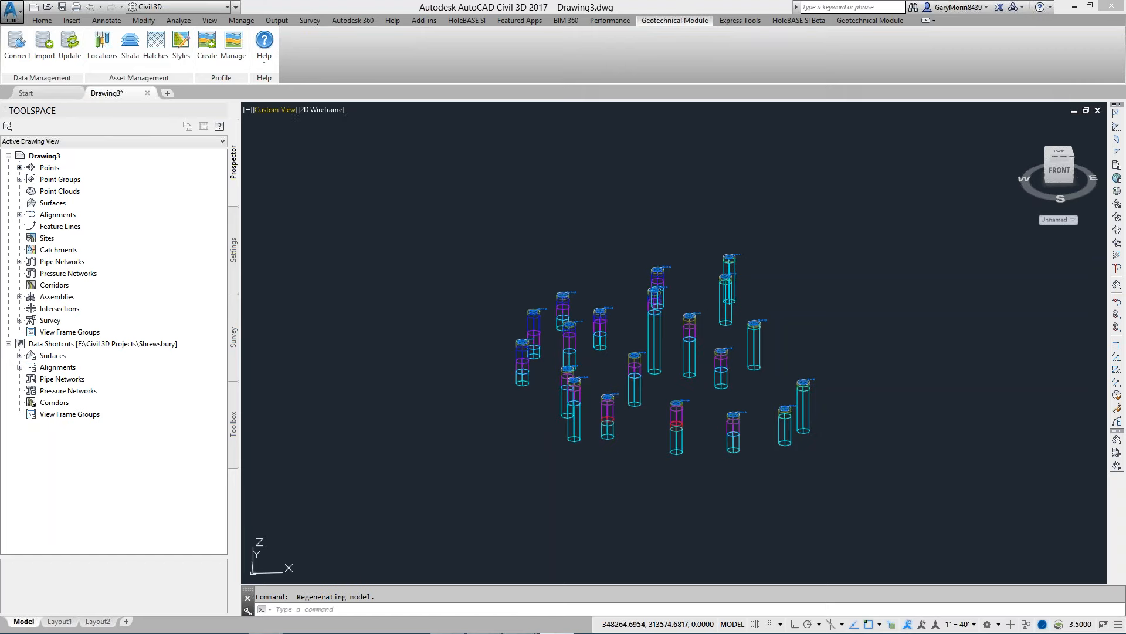
left_click(265, 111)
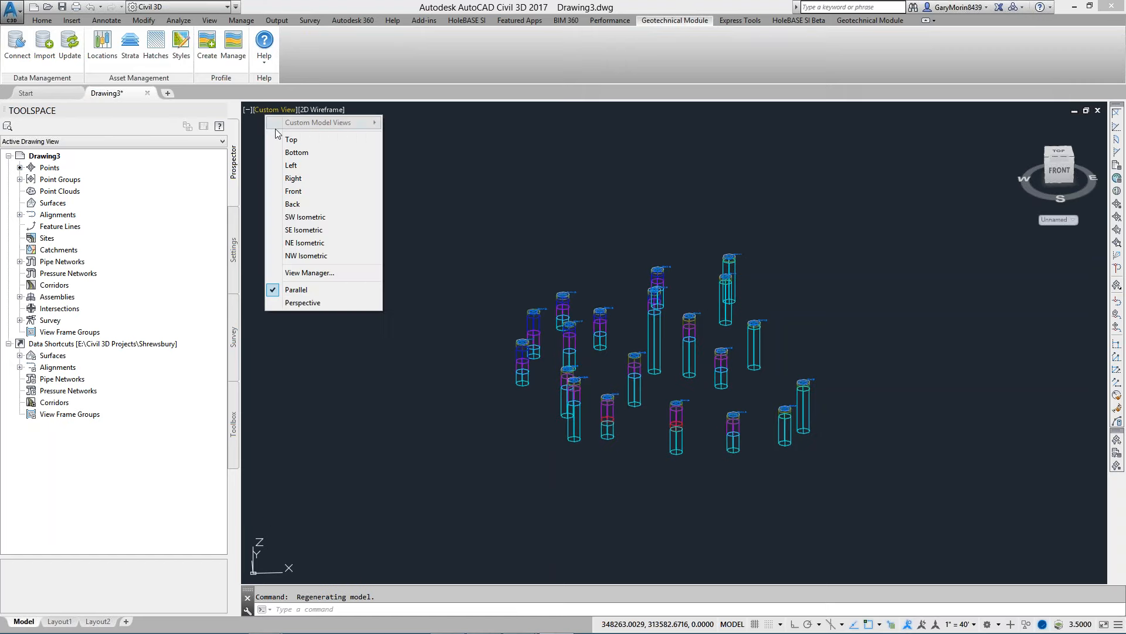
left_click(327, 110)
left_click(364, 192)
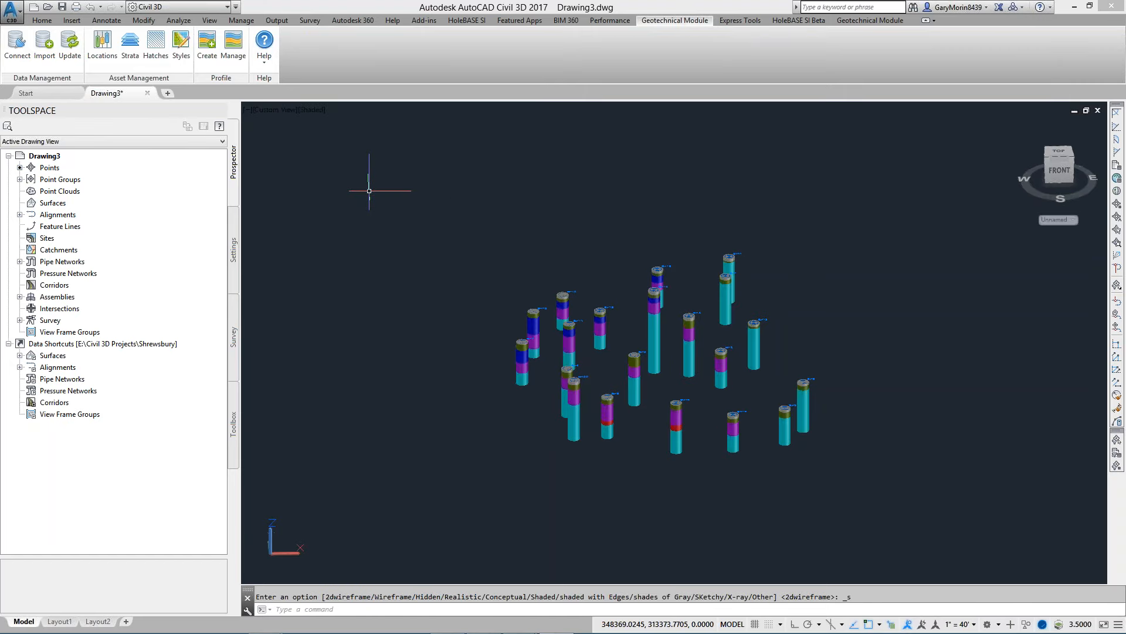
- Return the borehole model to the Top view and set the visual style to 2D Wireframe
scroll(687, 355, "up", 3)
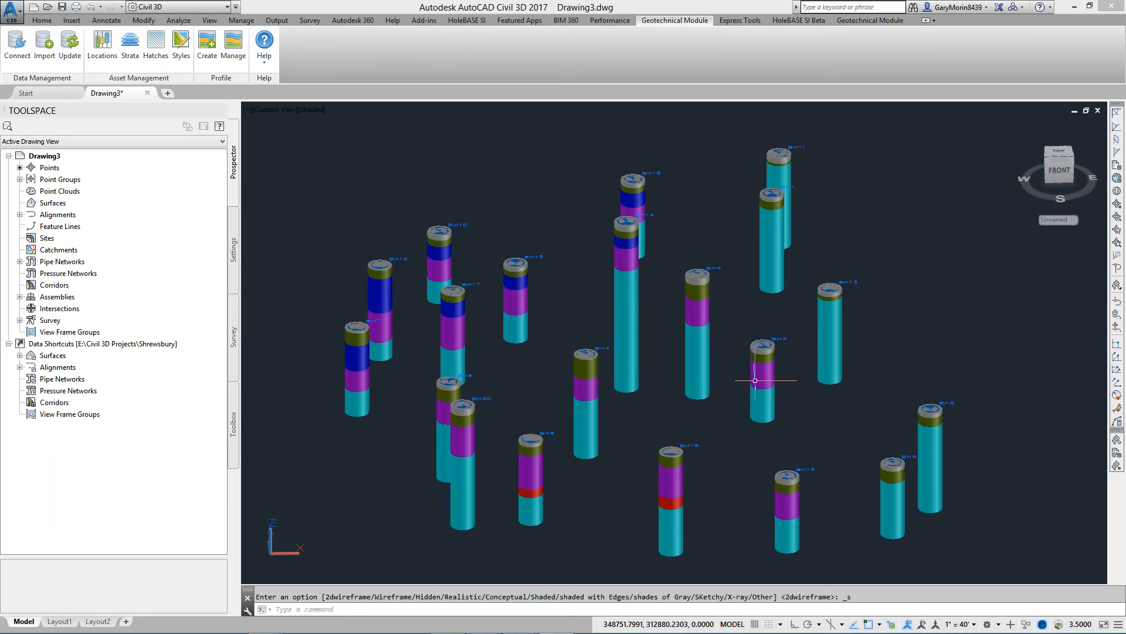
left_click(278, 109)
left_click(300, 140)
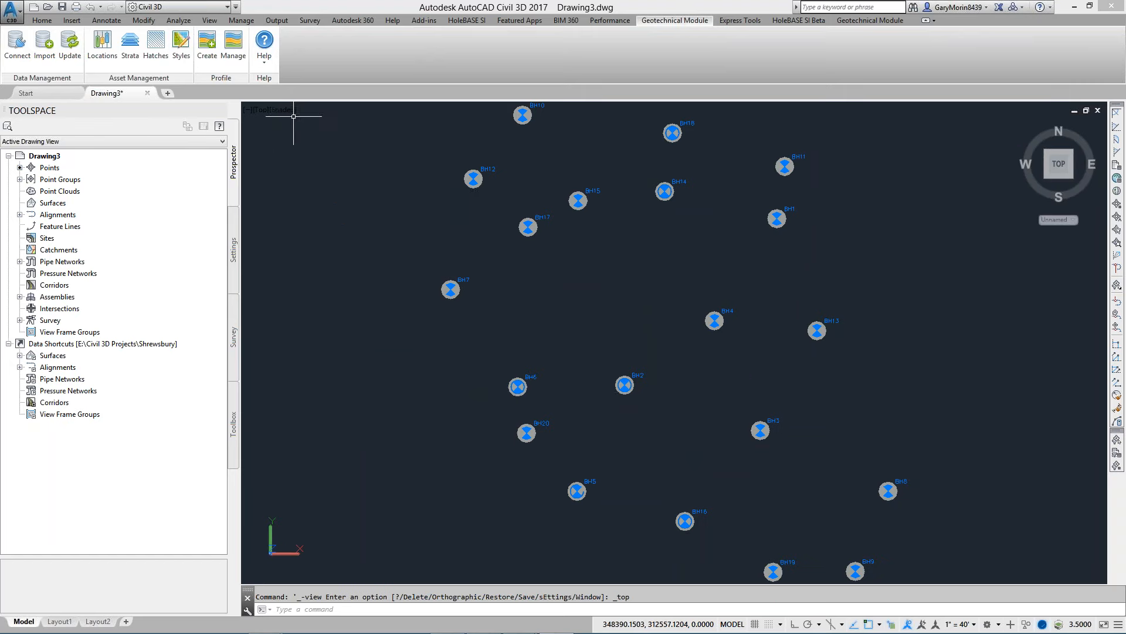
left_click(293, 111)
left_click(331, 141)
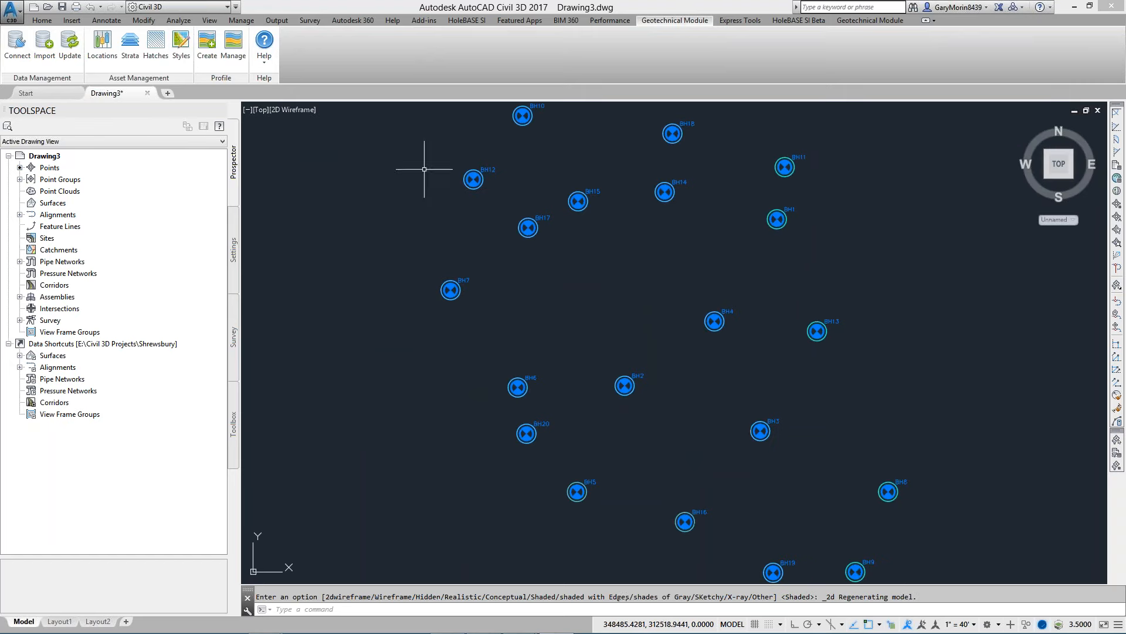
- Turn on the TS, MG, CL, ST and GV strata surfaces and include the base of locations
scroll(615, 296, "down", 2)
left_click(131, 44)
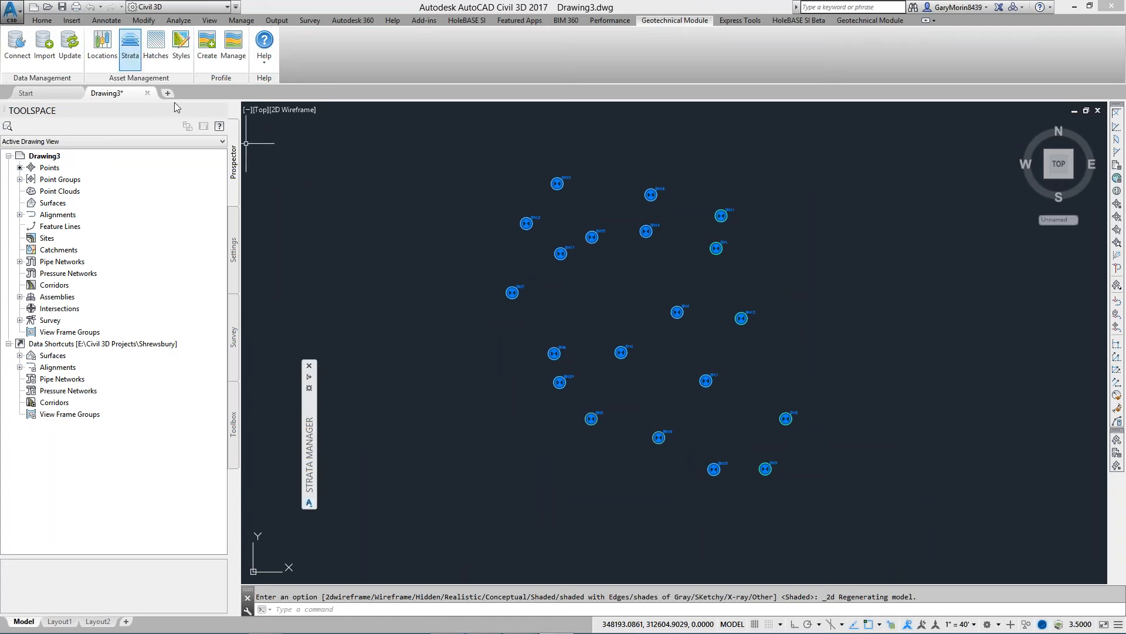
mouse_move(311, 438)
left_click(368, 404)
left_click(368, 420)
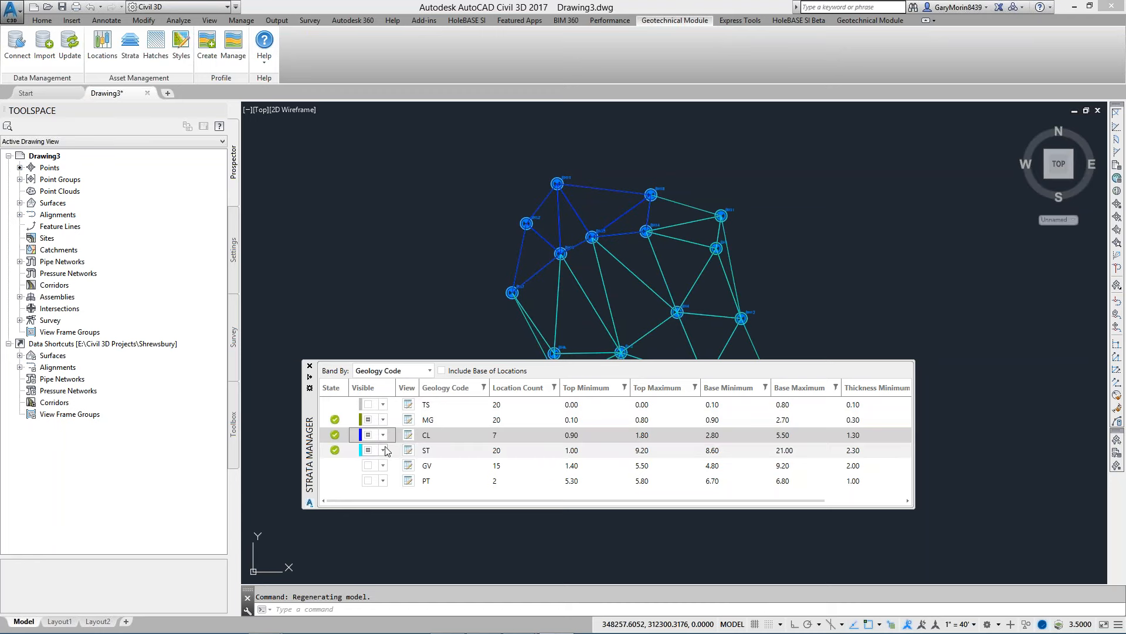
left_click(368, 466)
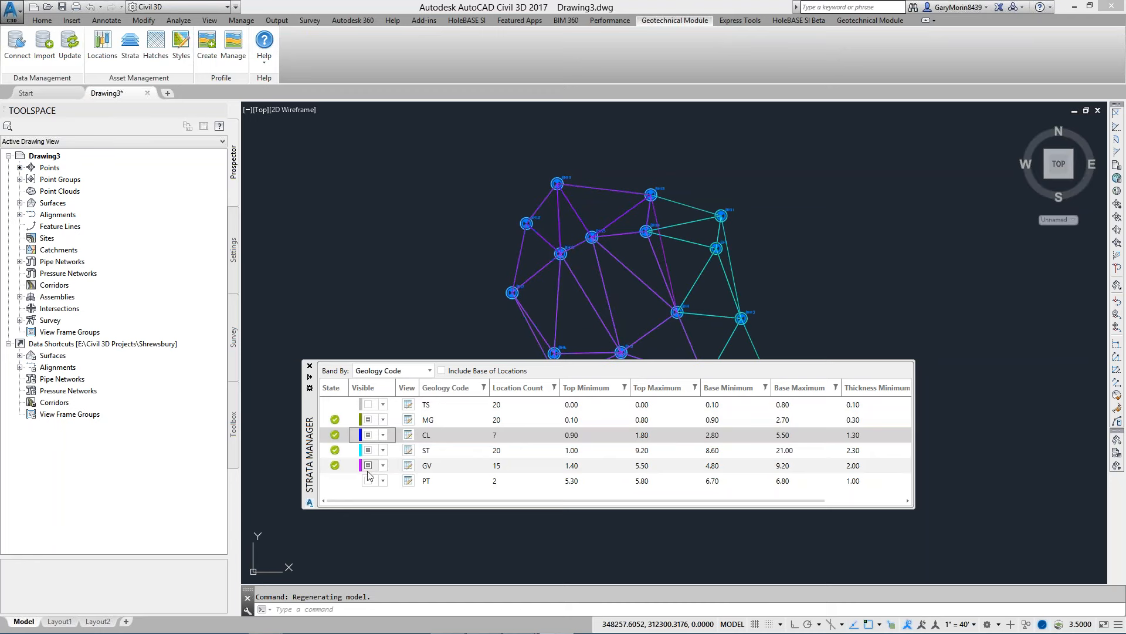
left_click(442, 370)
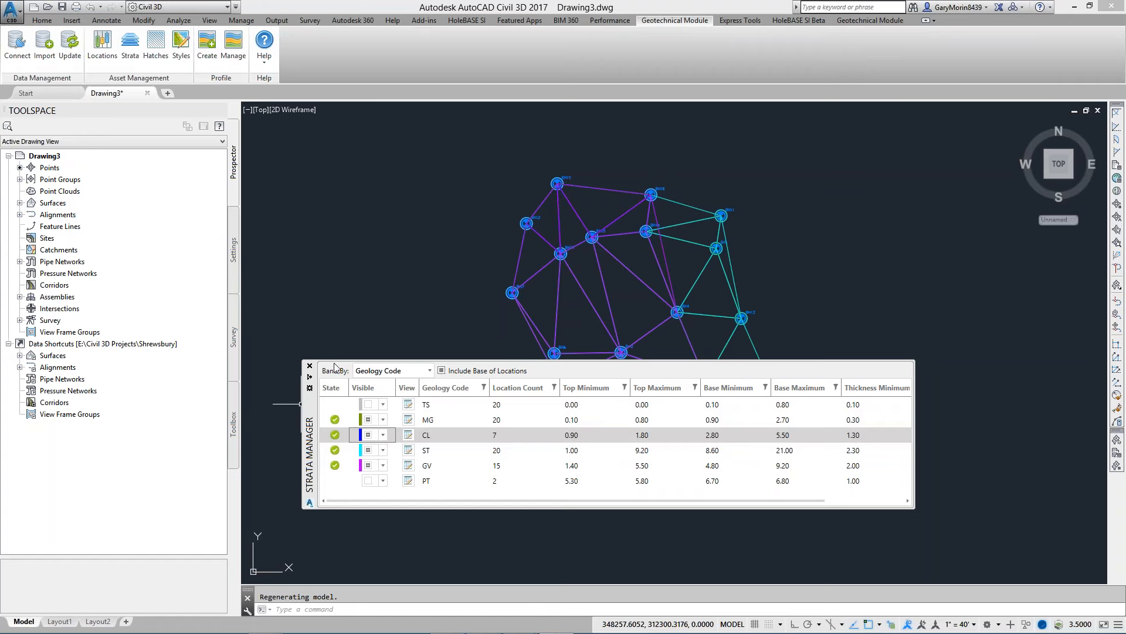
left_click(310, 367)
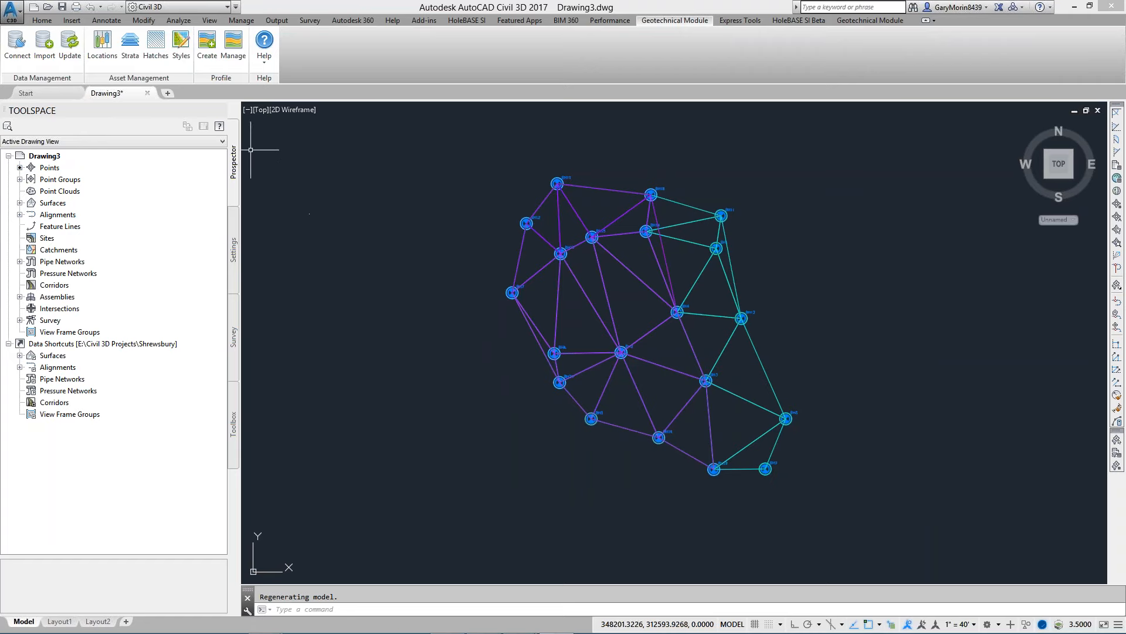
- Start a geotechnical profile view and draw its alignment from southwest to northeast across the site, past BH20, BH2 and BH4
left_click(207, 44)
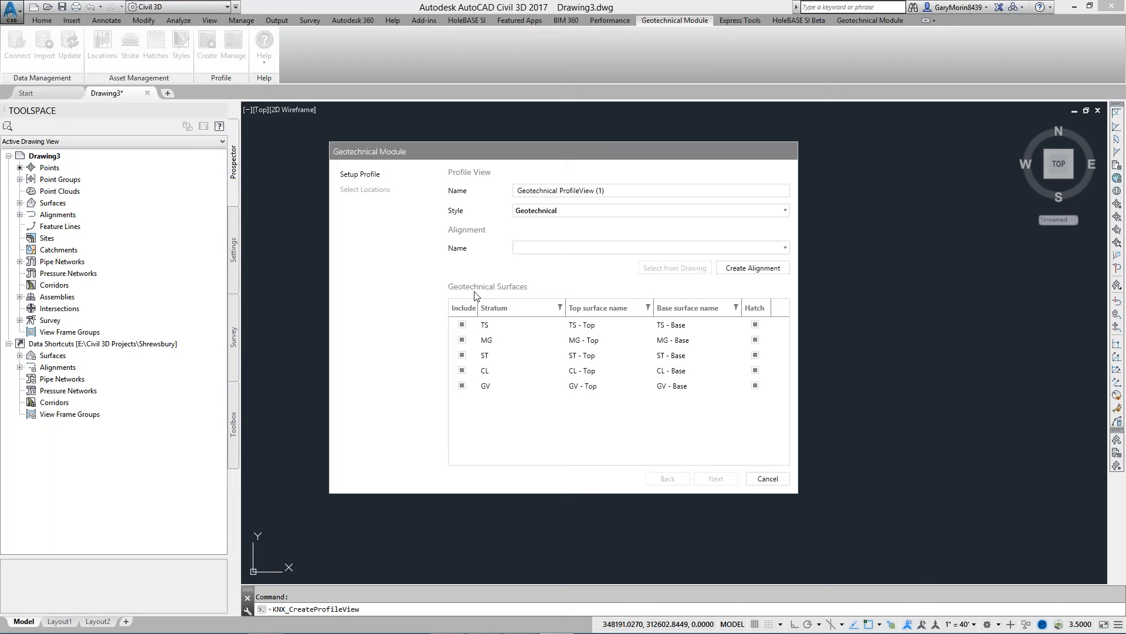
left_click(741, 270)
left_click(545, 398)
left_click(750, 260)
key("Return")
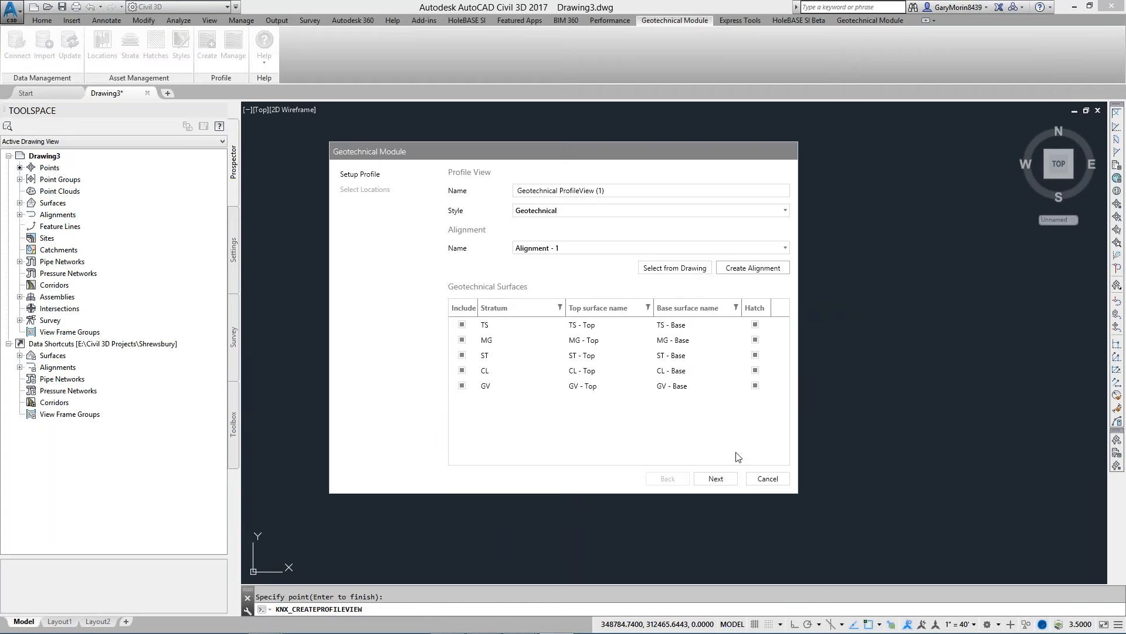
- Apply the Legend Code style to the profile's locations and place the profile view east of the boreholes
left_click(726, 483)
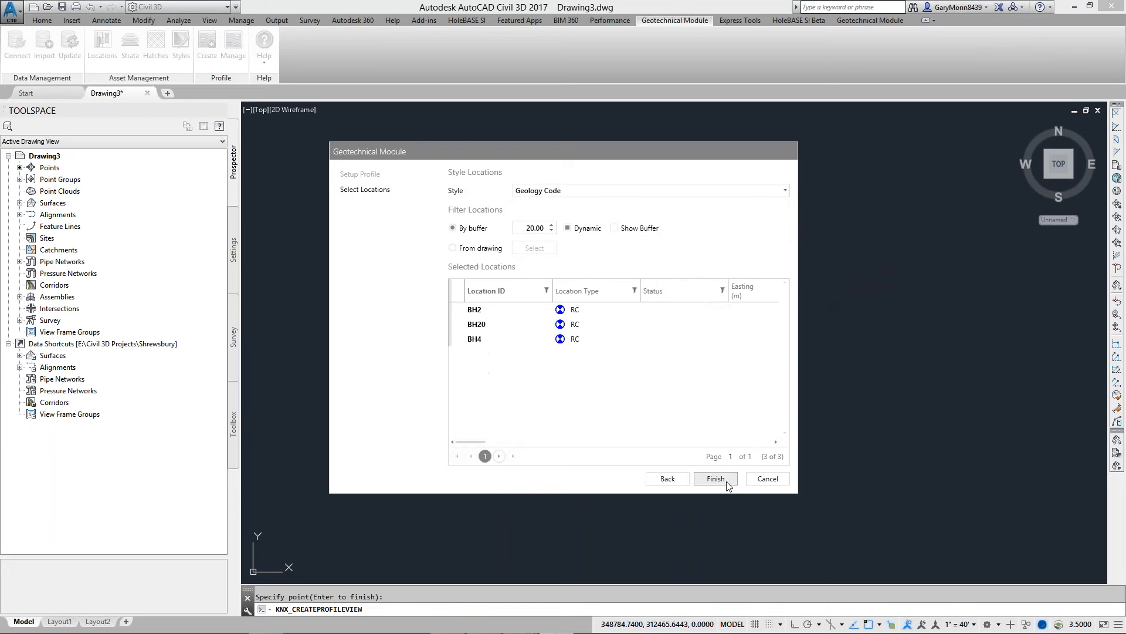
left_click(538, 192)
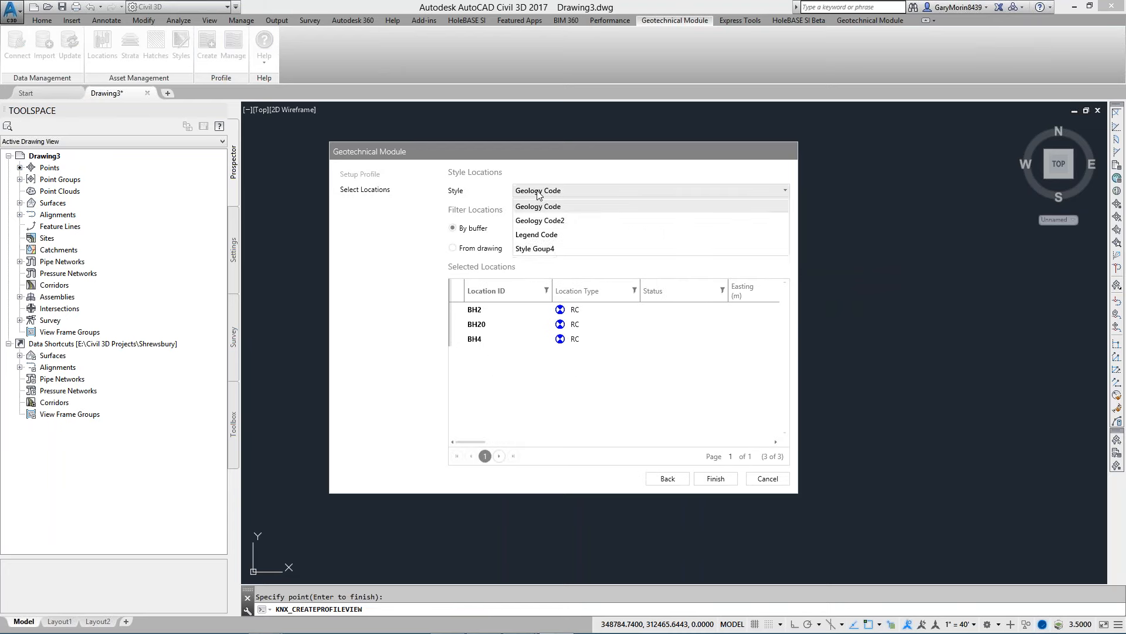
left_click(545, 233)
left_click(716, 479)
key("Return")
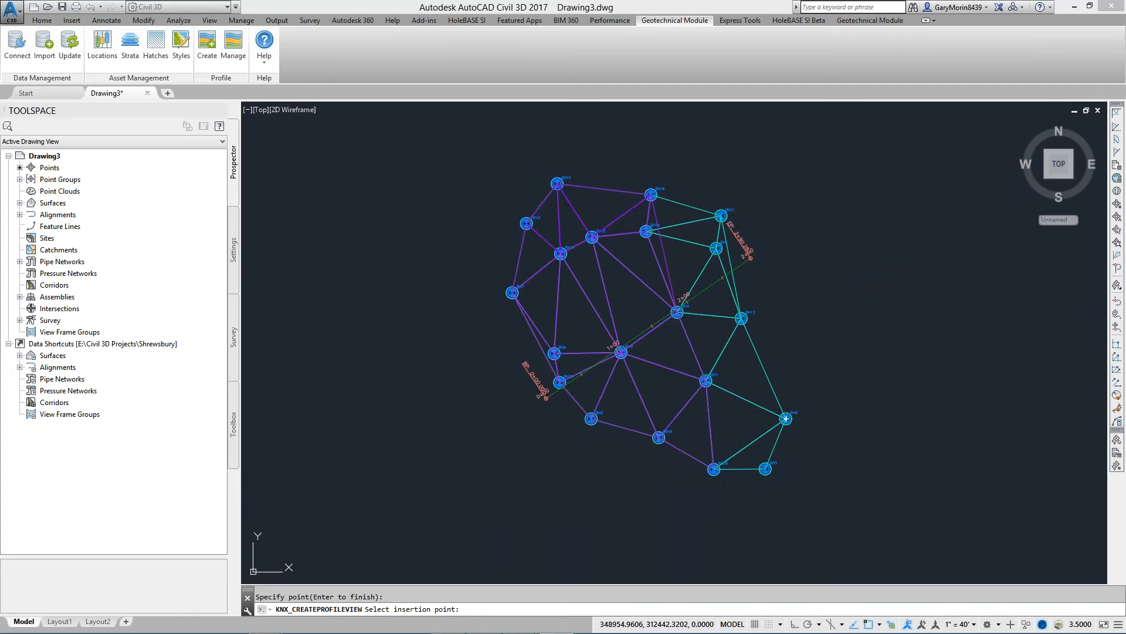
middle_click_drag(909, 356, 613, 426)
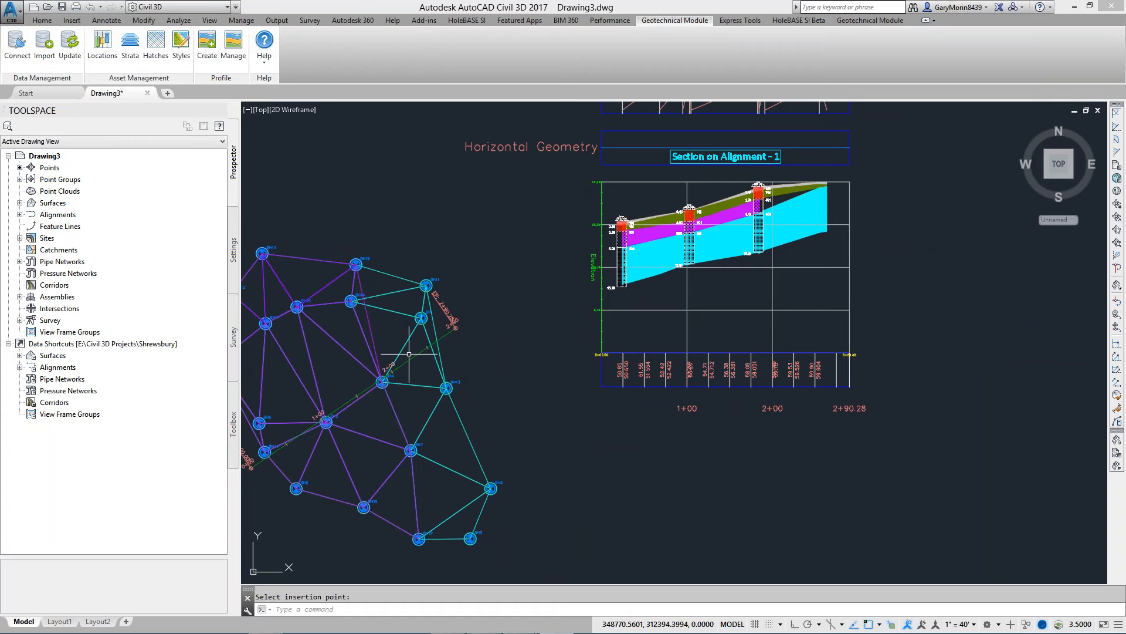
scroll(775, 205, "up", 4)
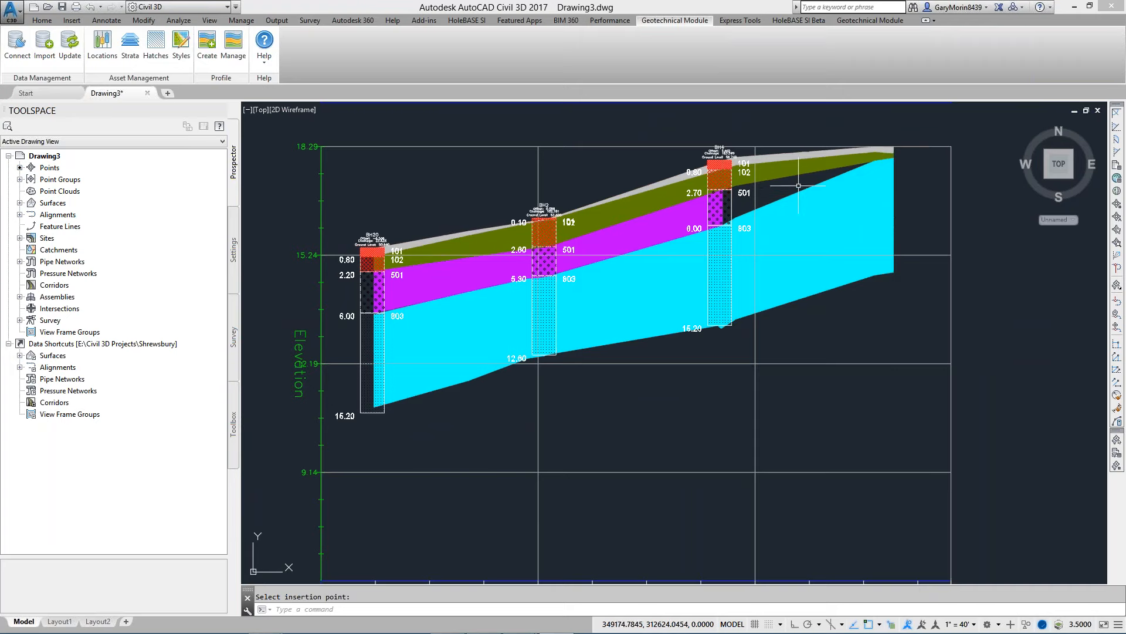
scroll(787, 322, "down", 3)
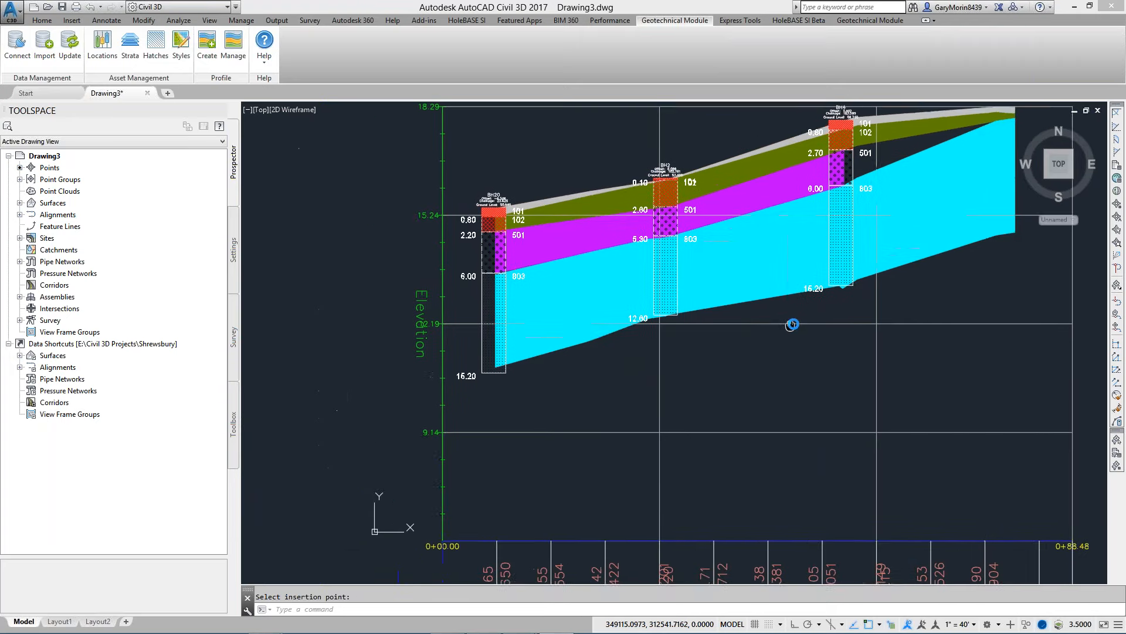
- Draw a polyline from the northern to the southern edge of the strata mesh, running just east of BH4 and BH3
middle_click_drag(508, 396, 807, 202)
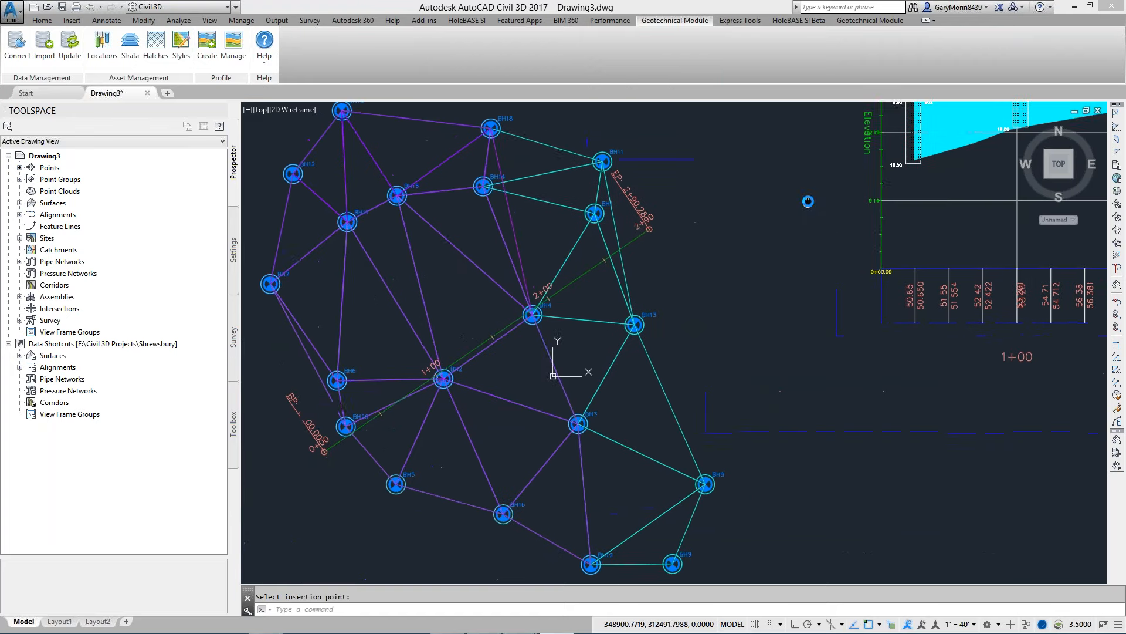
left_click(42, 21)
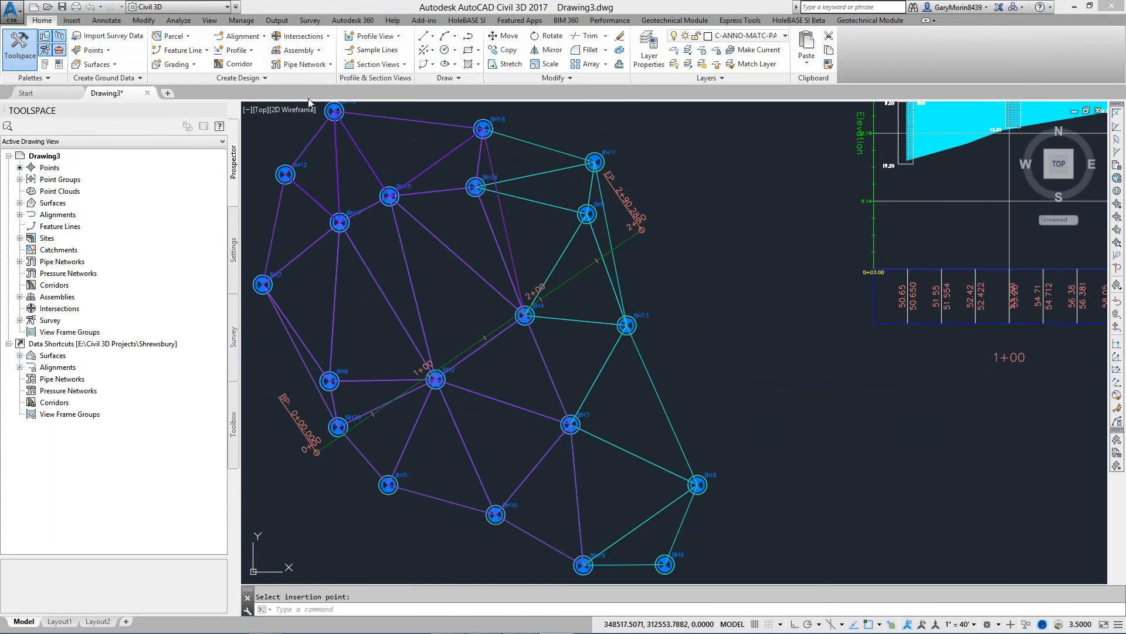
left_click(468, 37)
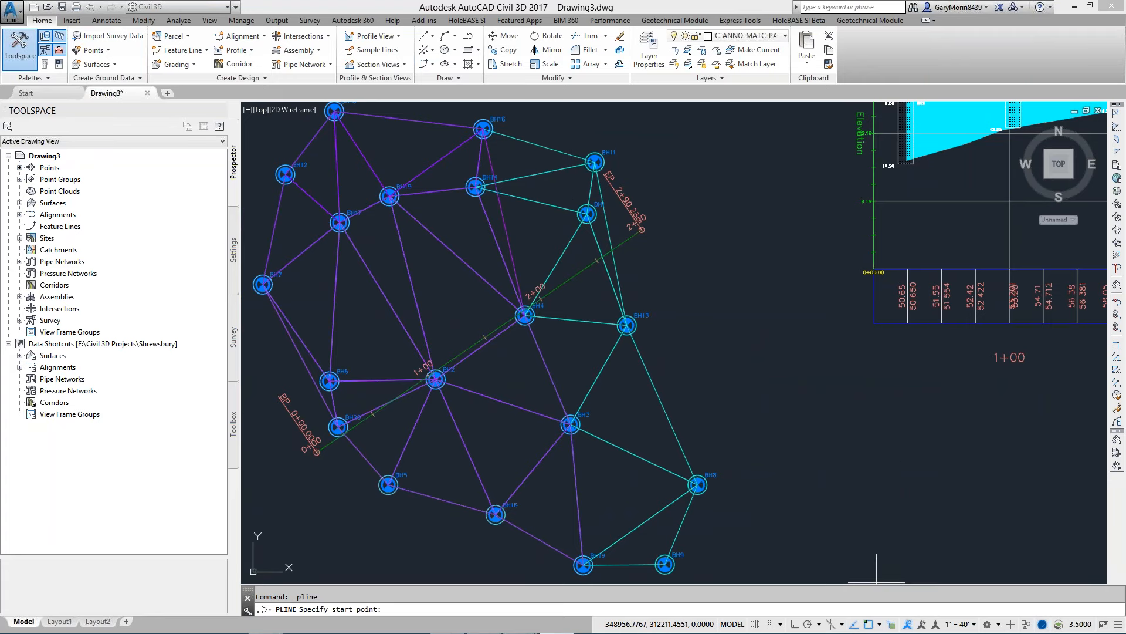
left_click(879, 624)
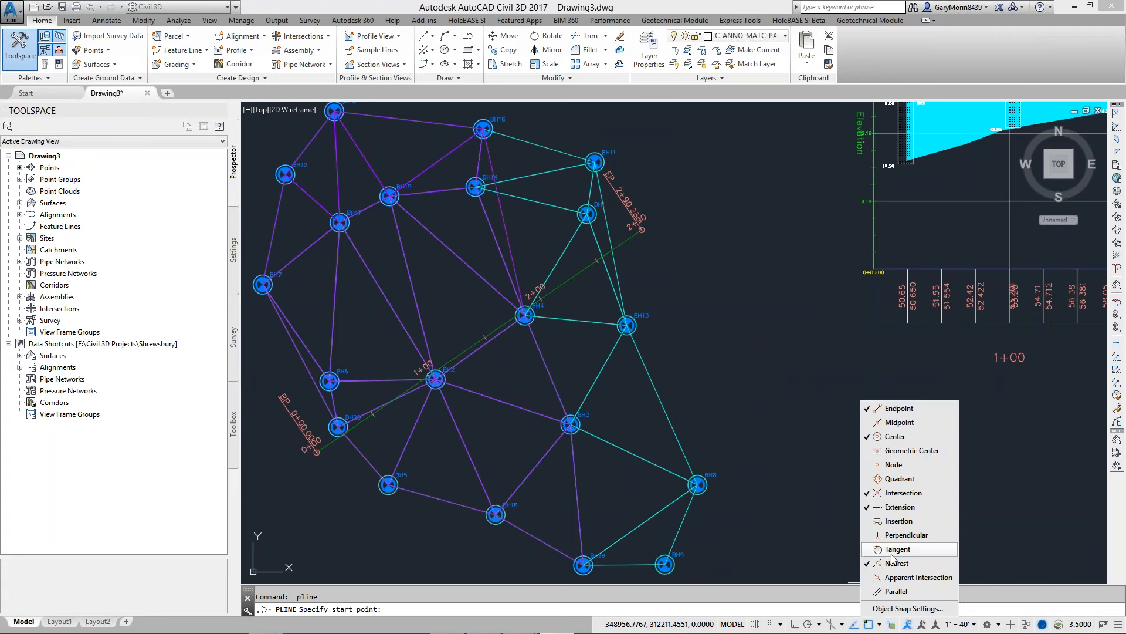
left_click(558, 141)
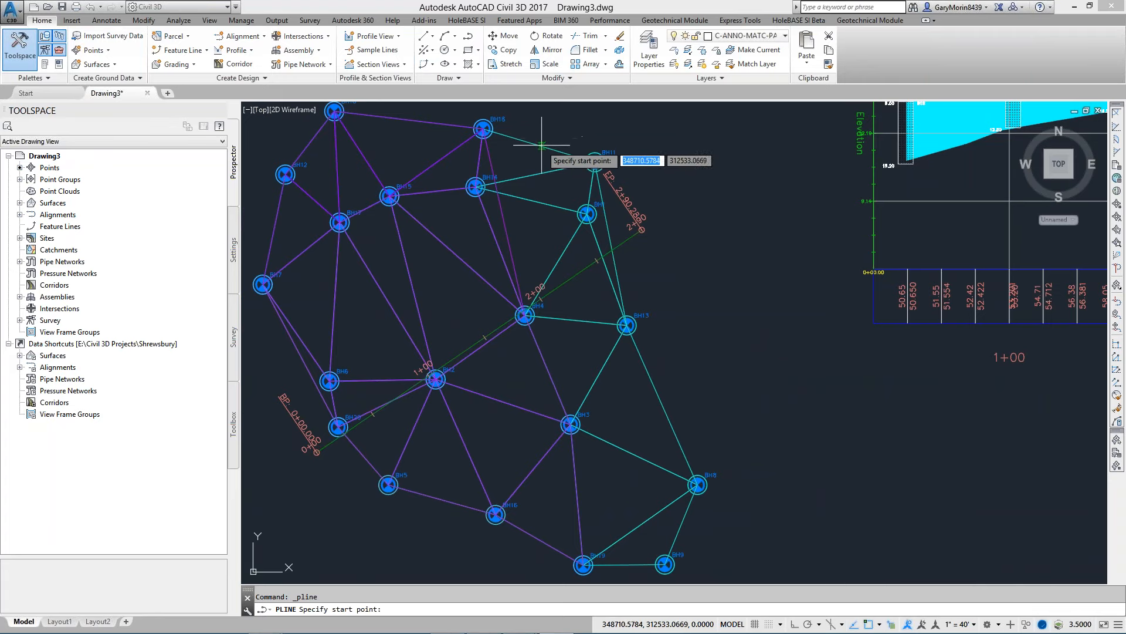
left_click(543, 145)
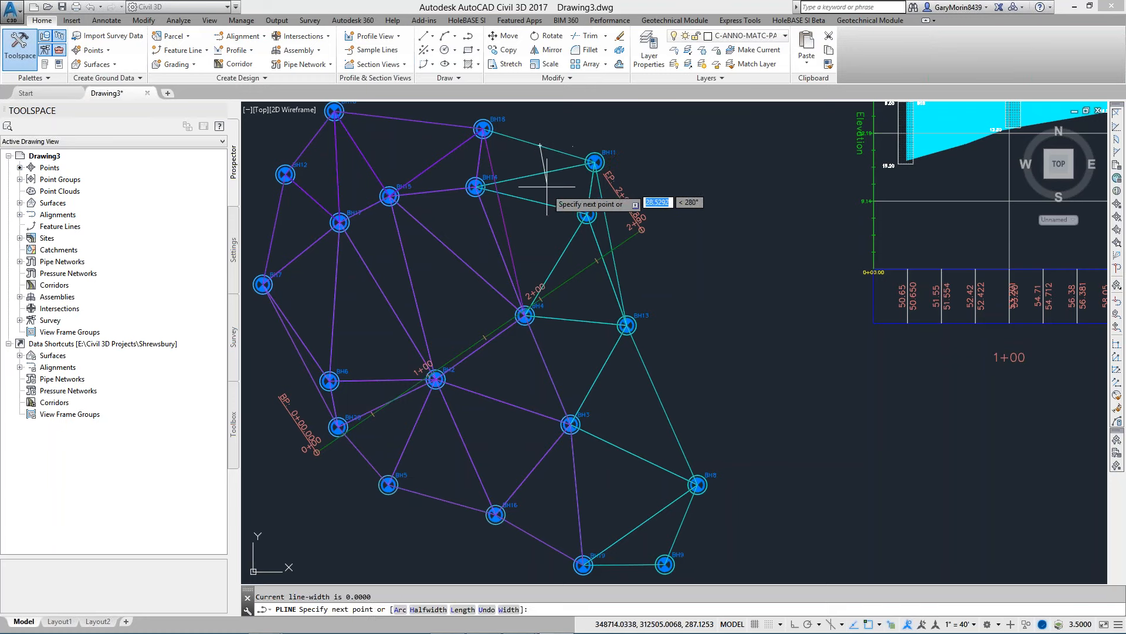
left_click(577, 333)
middle_click_drag(604, 472, 587, 256)
left_click(588, 256)
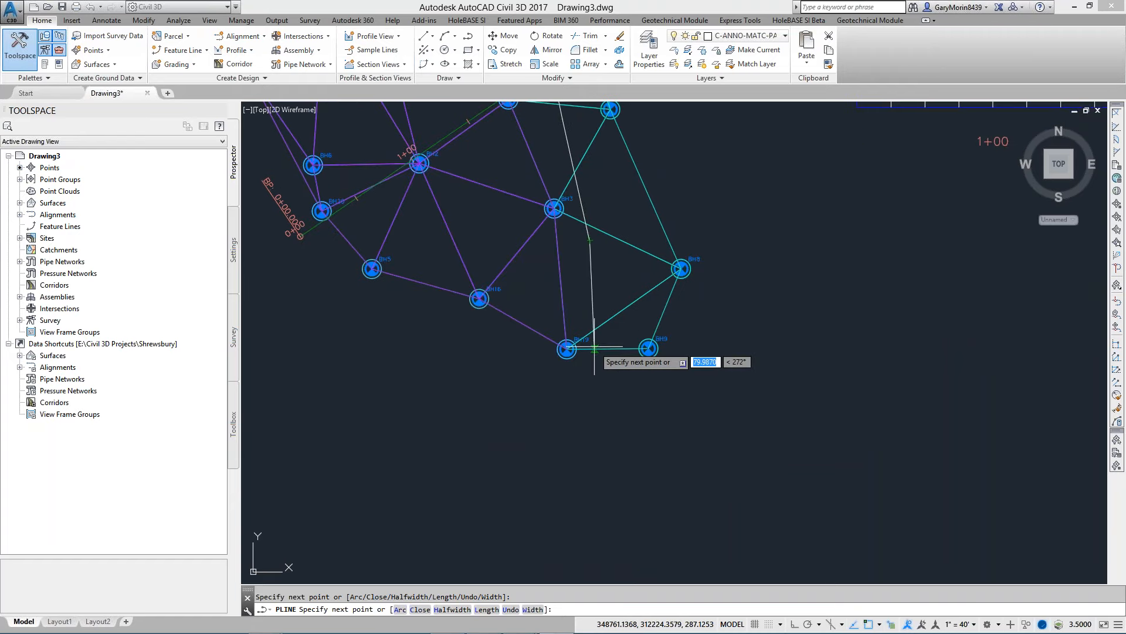
key("Return")
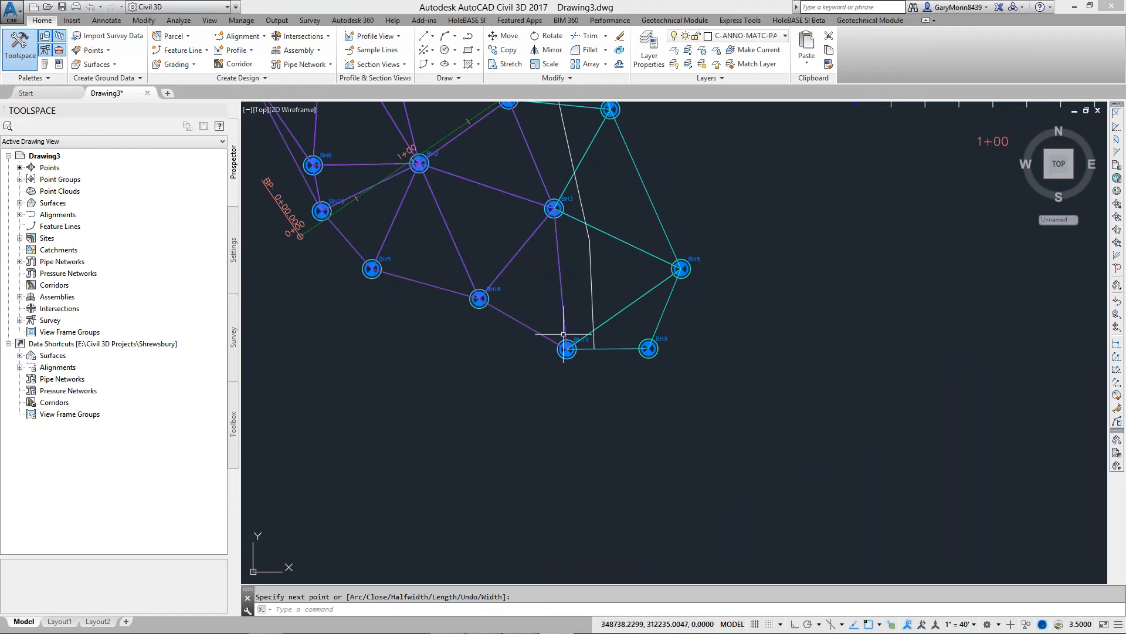
- Convert the new polyline to a feature line with site <None> and elevation assignment enabled
scroll(578, 343, "down", 2)
middle_click_drag(563, 376, 578, 485)
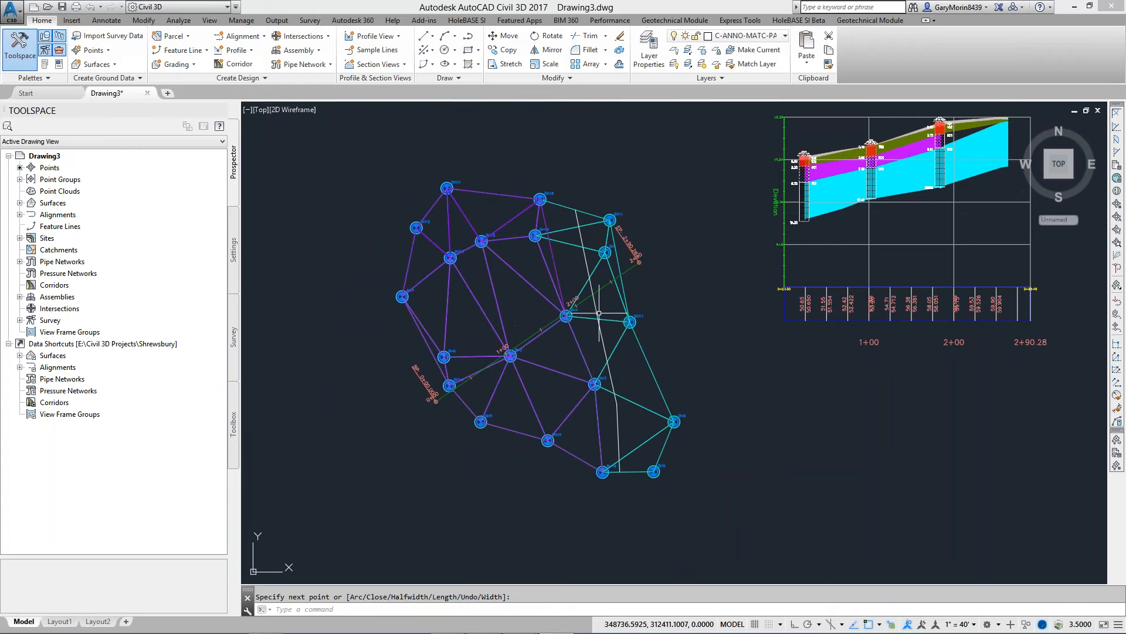
left_click(186, 51)
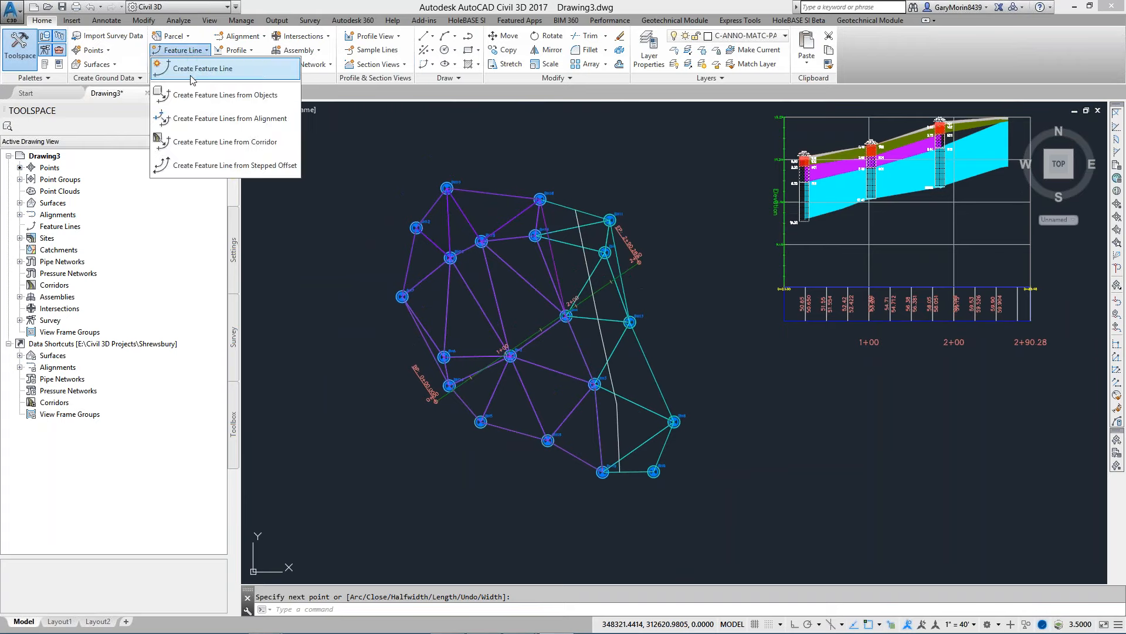
left_click(199, 92)
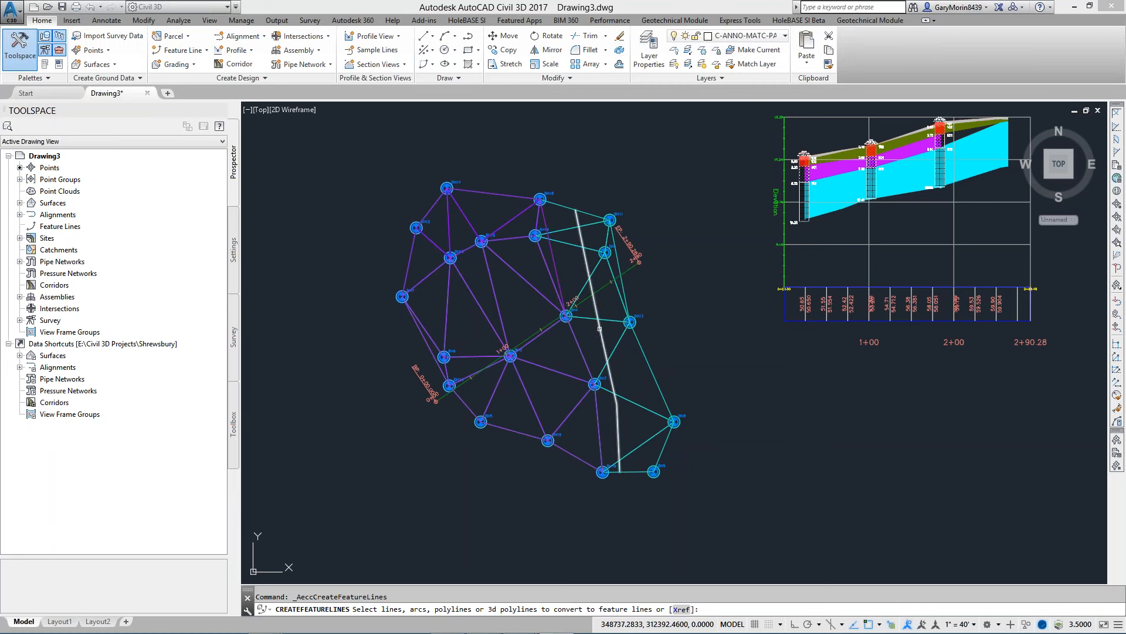
left_click(602, 328)
key("Return")
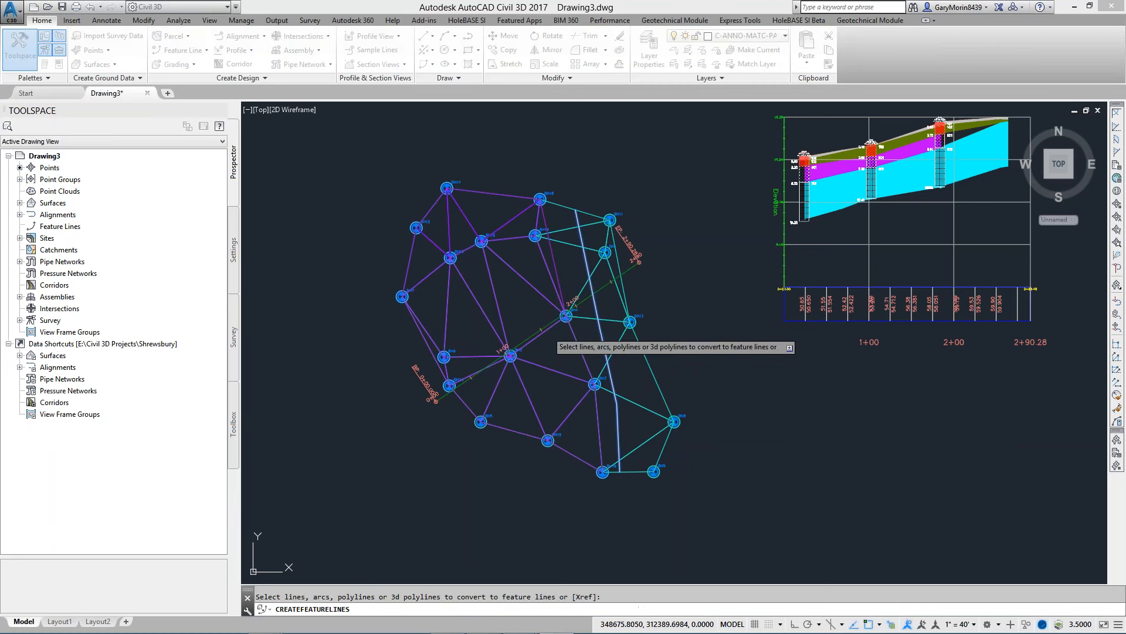
left_click(513, 195)
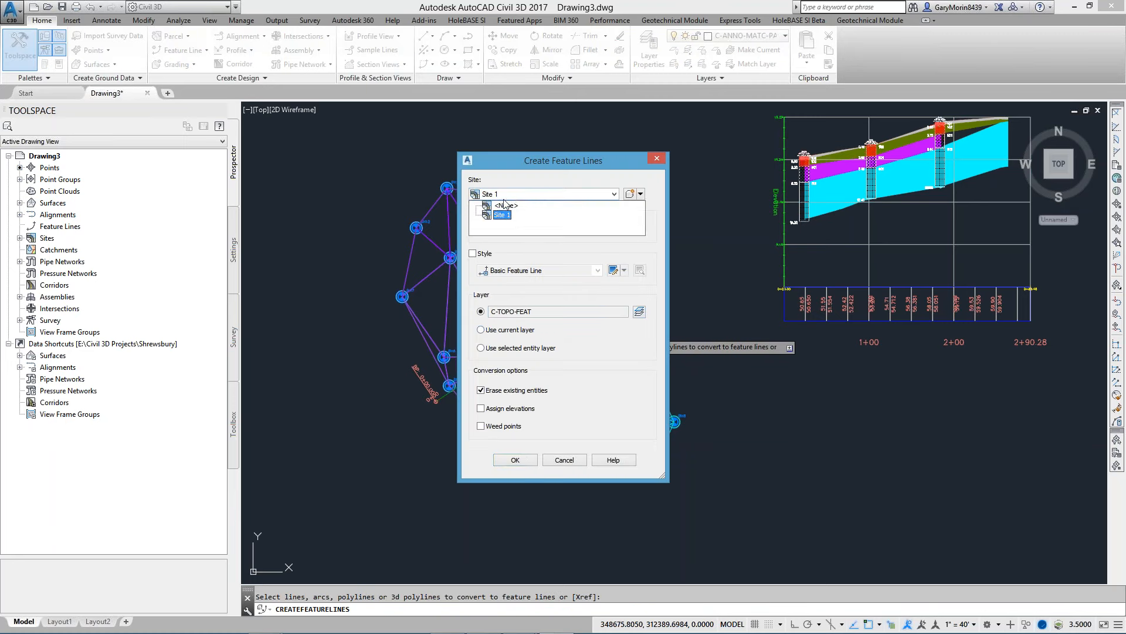
left_click(510, 223)
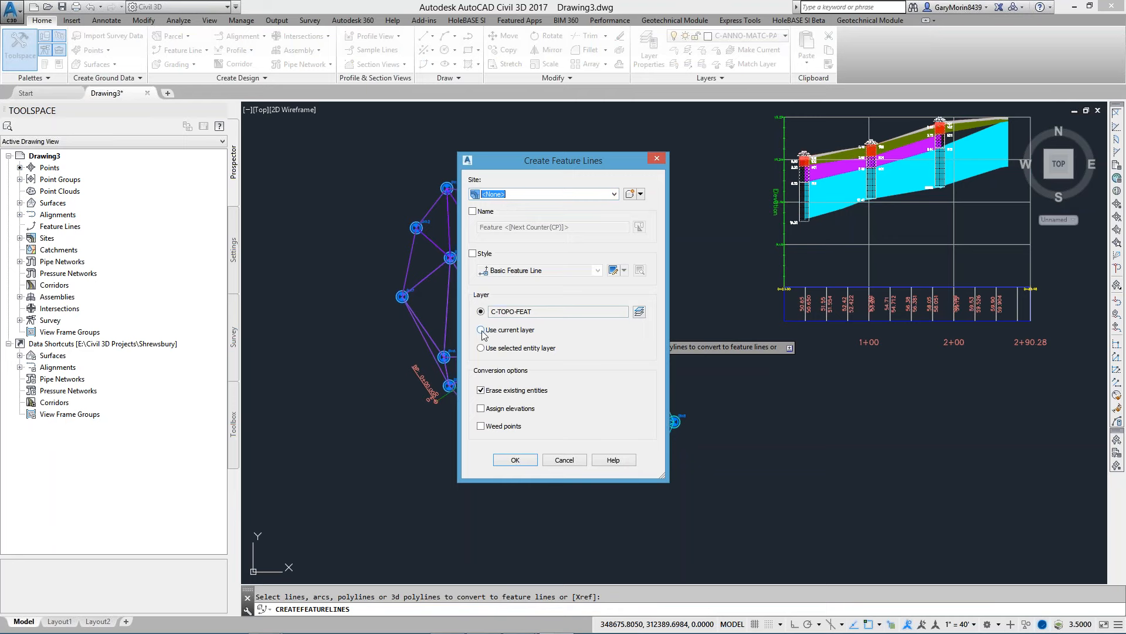
left_click(497, 409)
left_click(514, 461)
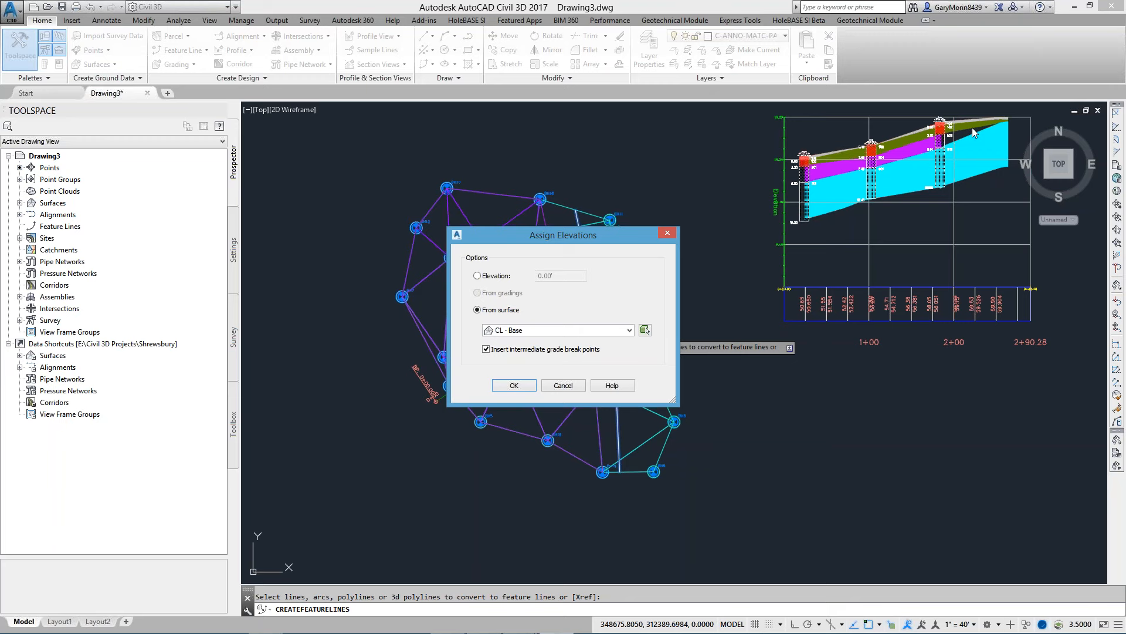
- Assign the feature line's elevations from the MG - Base surface
left_click(511, 330)
left_click(534, 383)
left_click(514, 385)
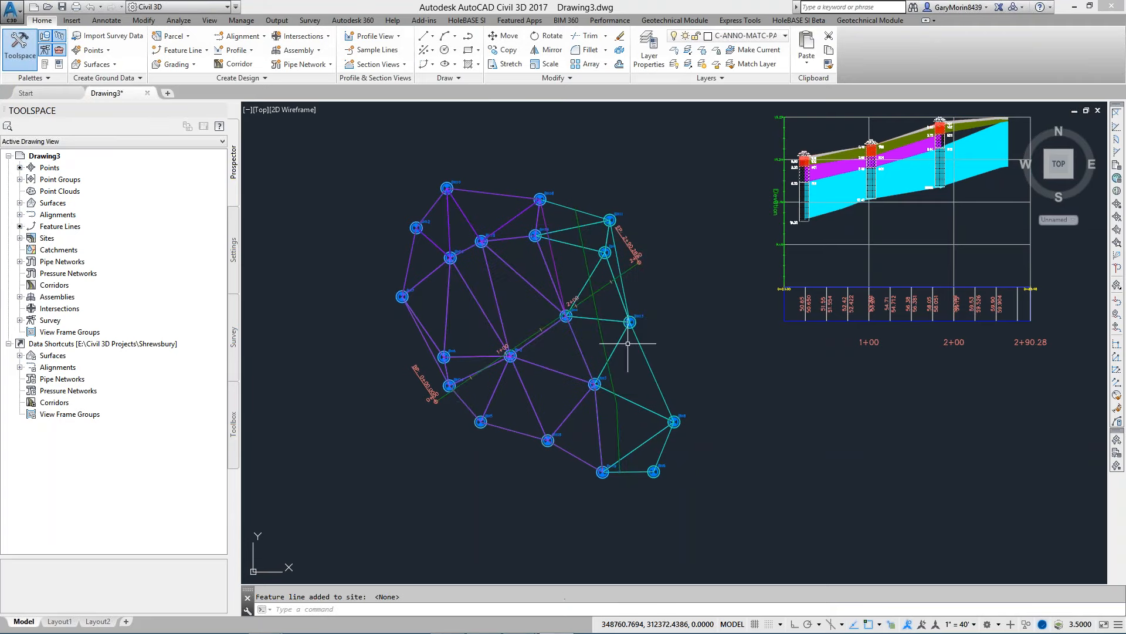
- Add the new feature line to the MG - Base surface as a breakline
left_click(597, 304)
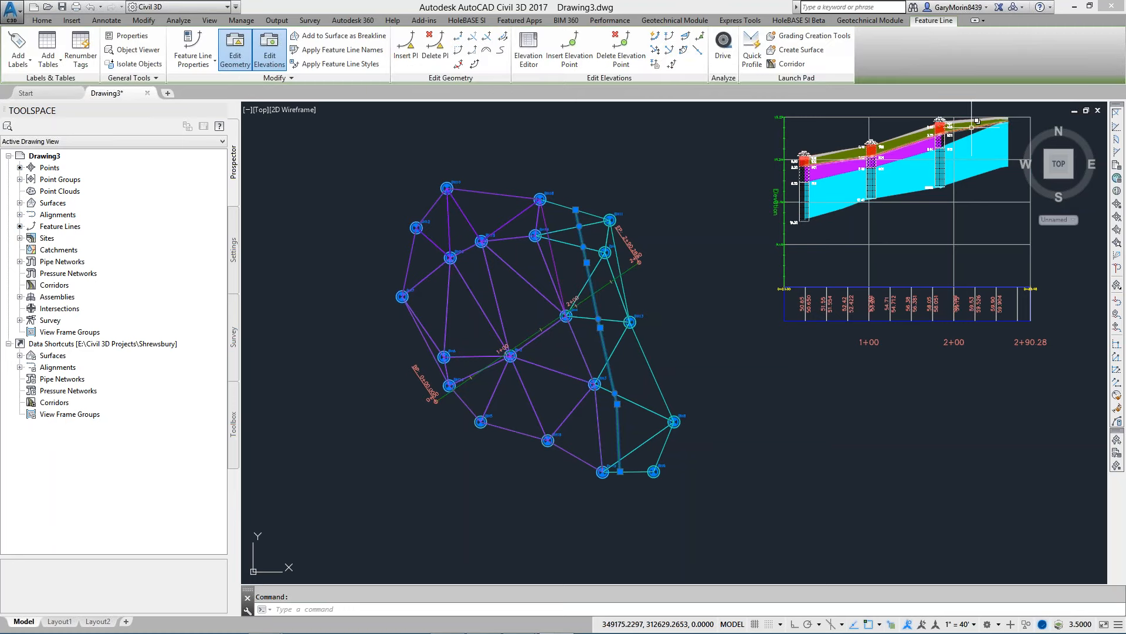
left_click(343, 36)
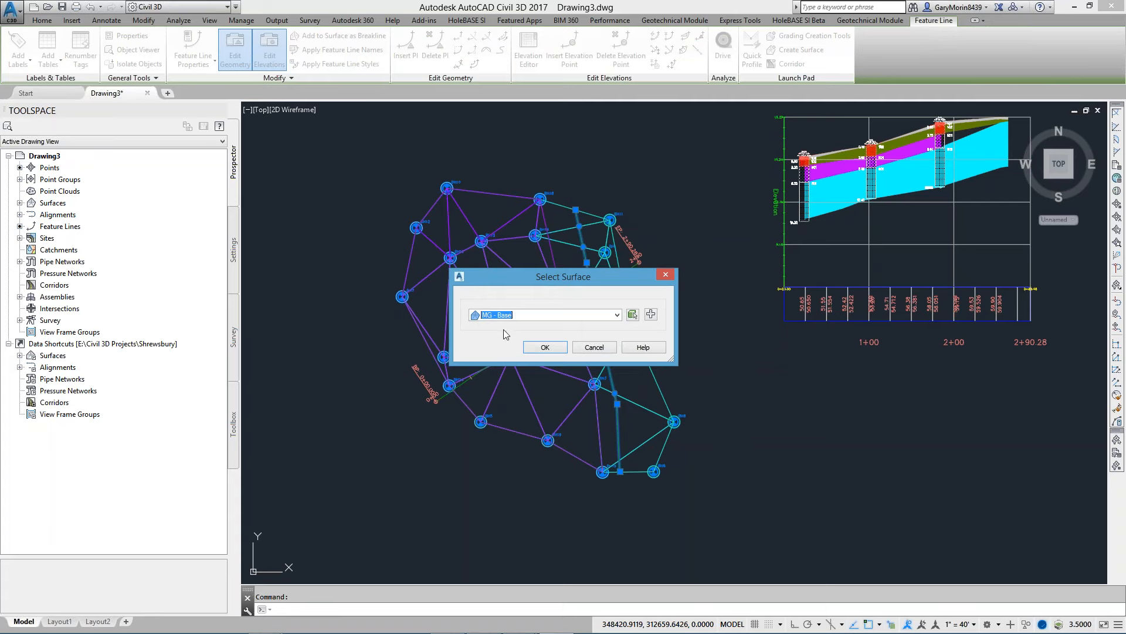
left_click(545, 347)
left_click(546, 421)
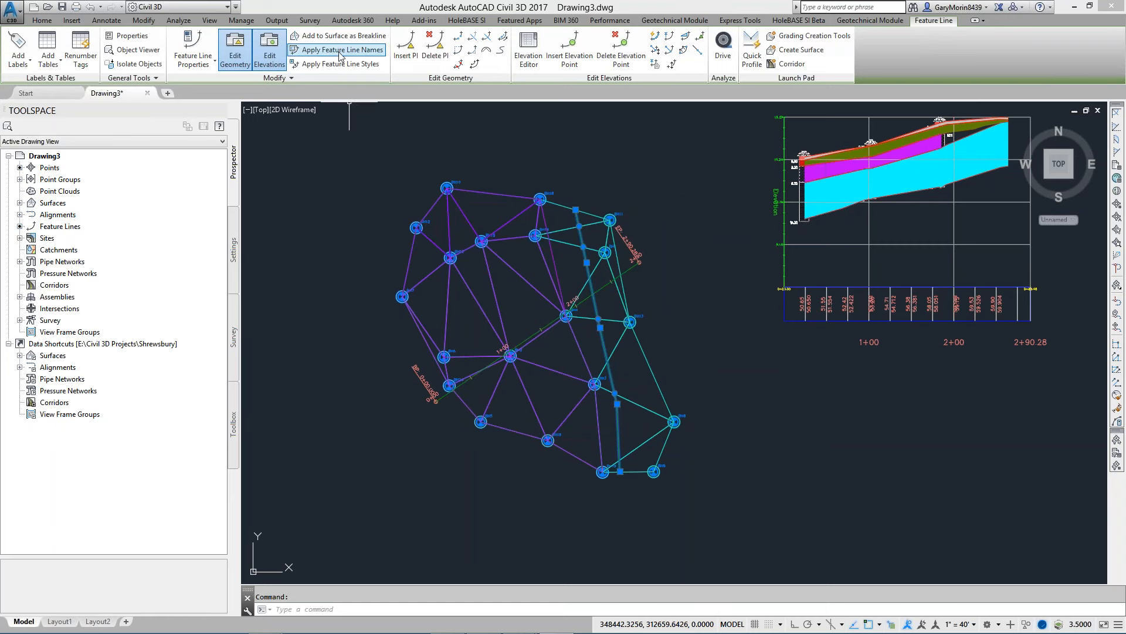
- Add the feature line to the GV - Top surface as a standard breakline with the default settings
left_click(344, 36)
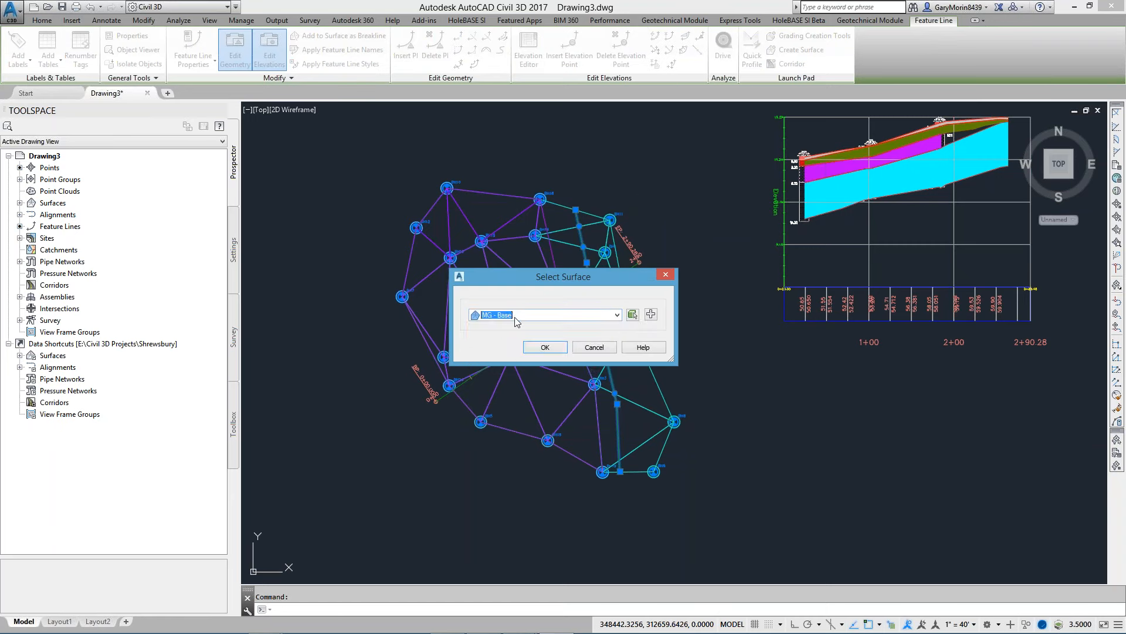
left_click(517, 321)
left_click(515, 355)
left_click(543, 347)
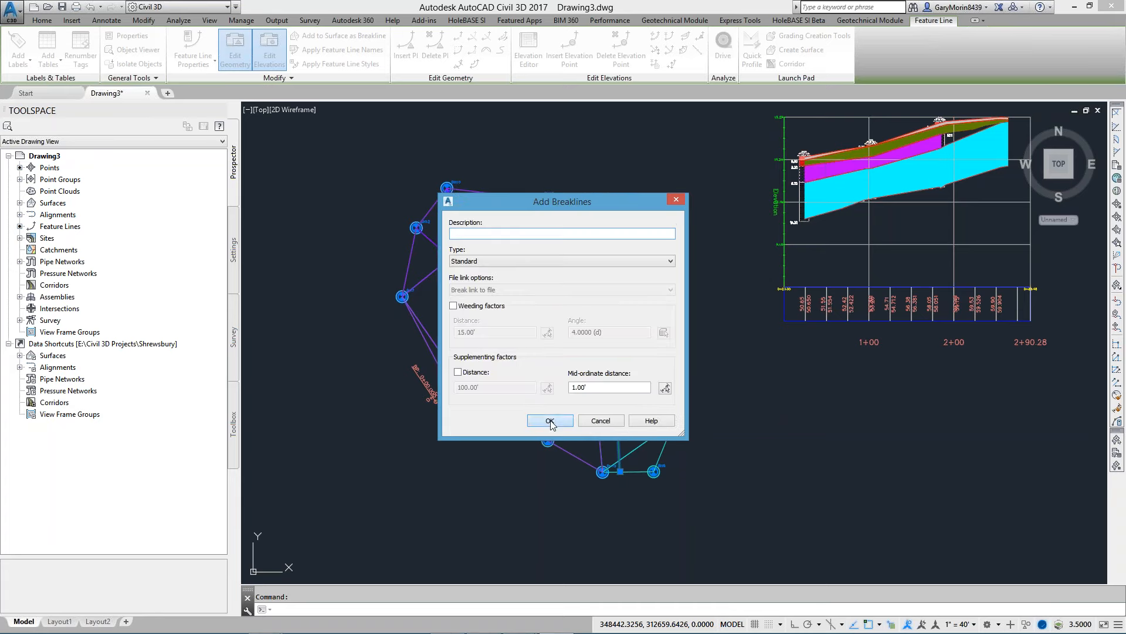
left_click(550, 421)
- Add the feature line to the GV - Base surface as a standard breakline
left_click(333, 38)
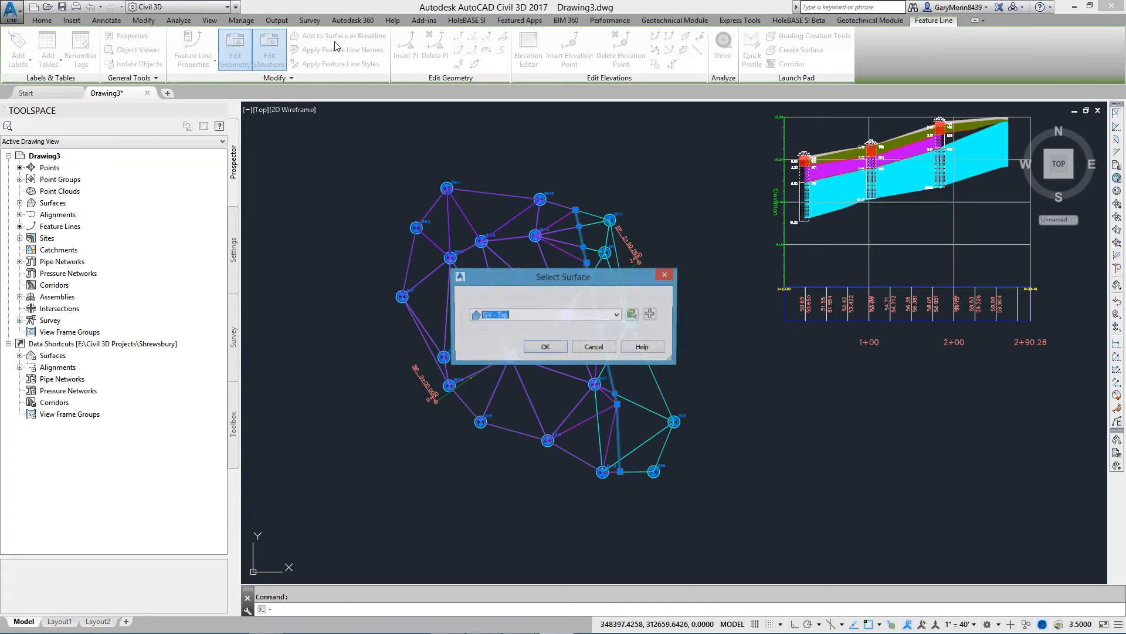
left_click(498, 317)
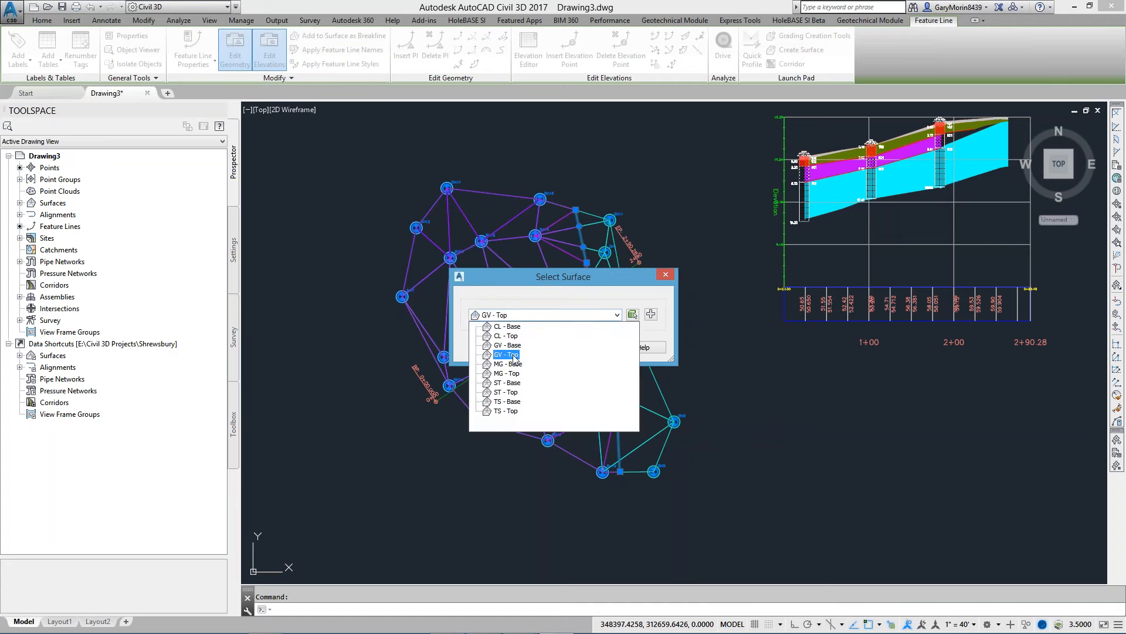
left_click(509, 345)
left_click(545, 347)
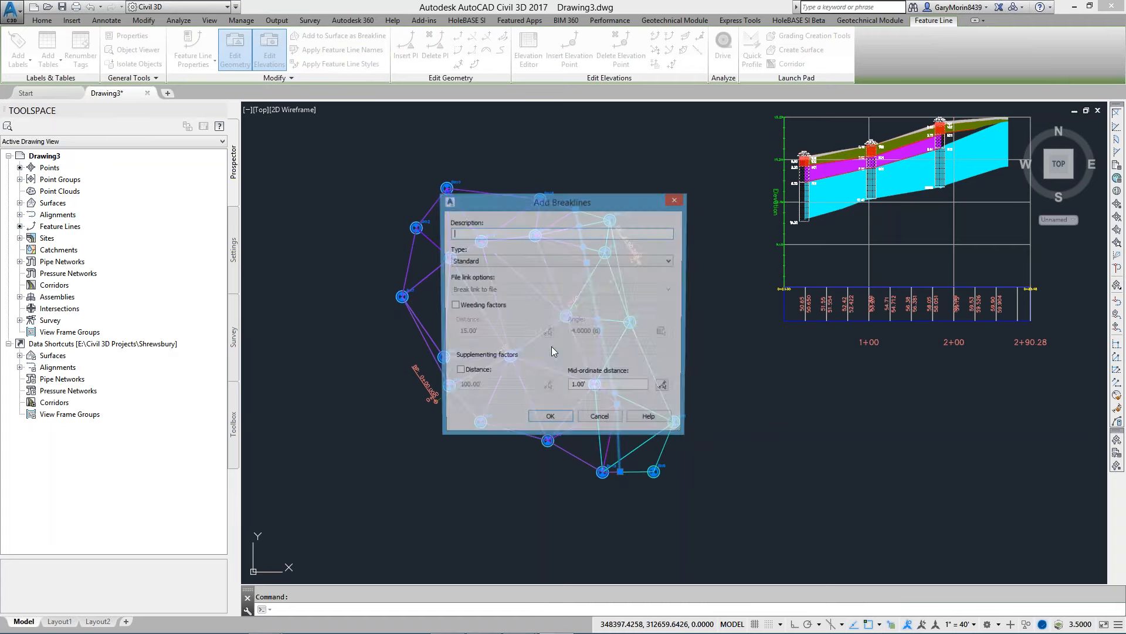
left_click(550, 420)
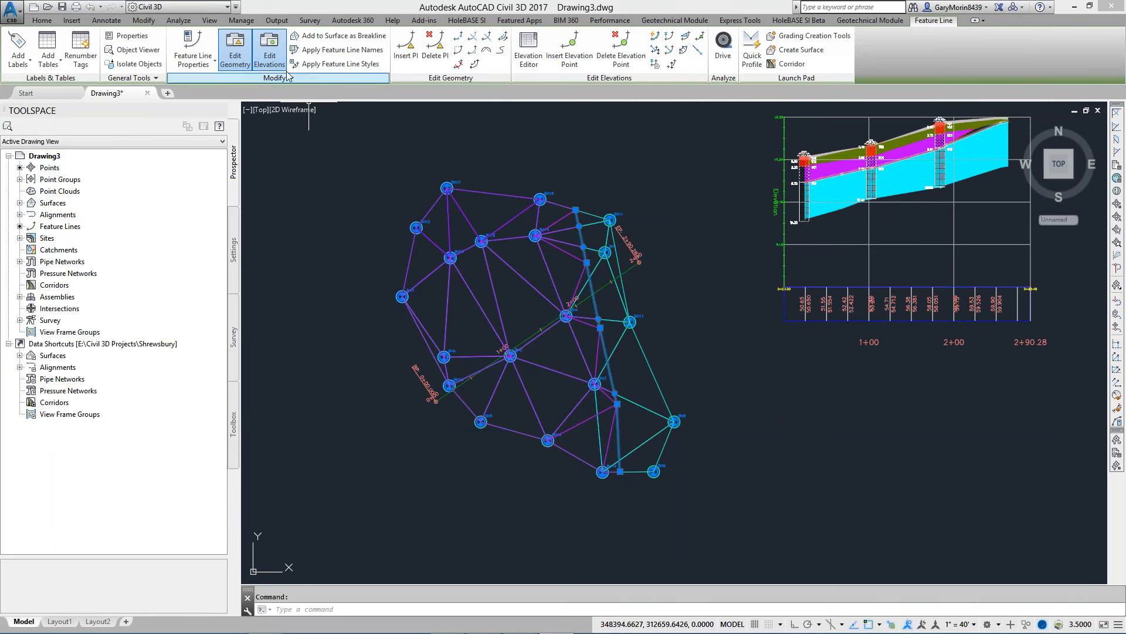
- Add the feature line to the ST - Top surface as a breakline
left_click(322, 41)
left_click(536, 320)
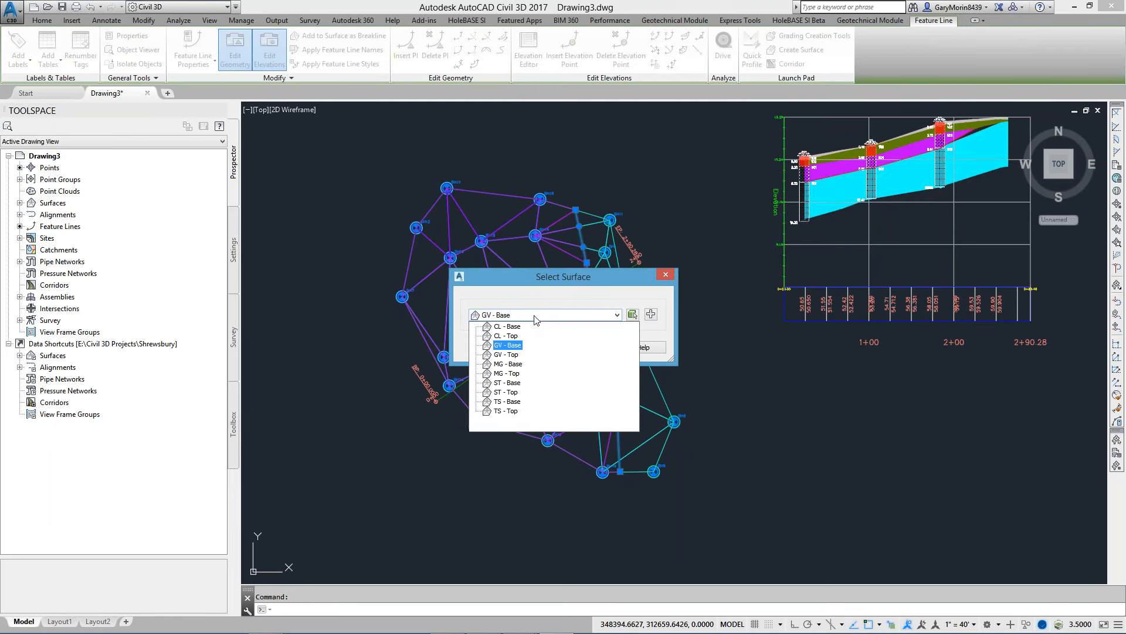
left_click(521, 394)
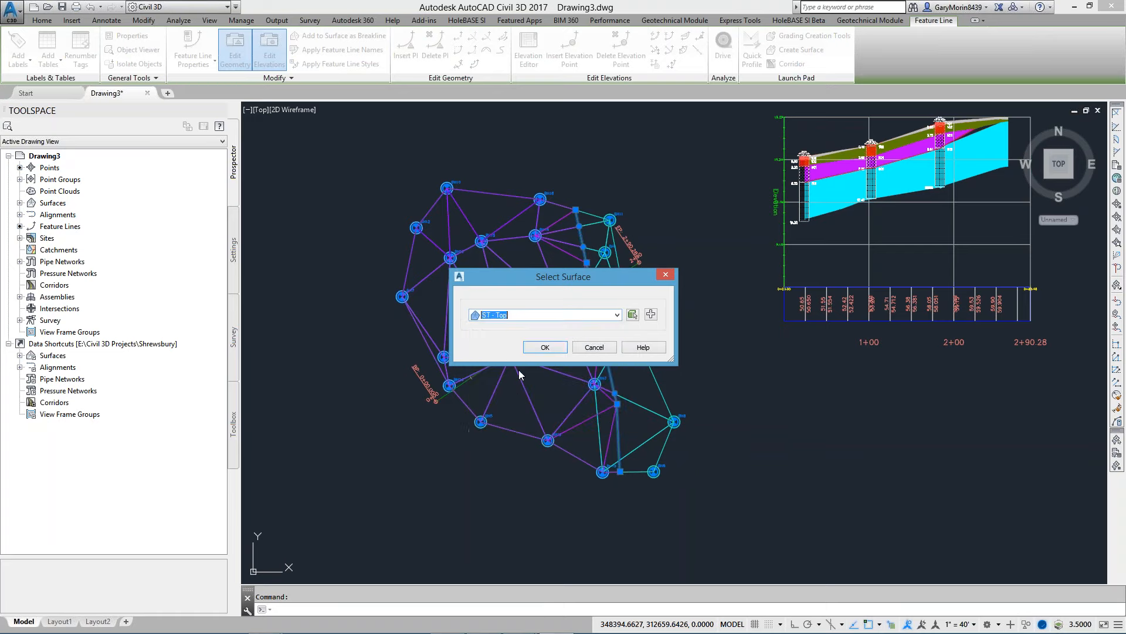
left_click(545, 349)
left_click(550, 421)
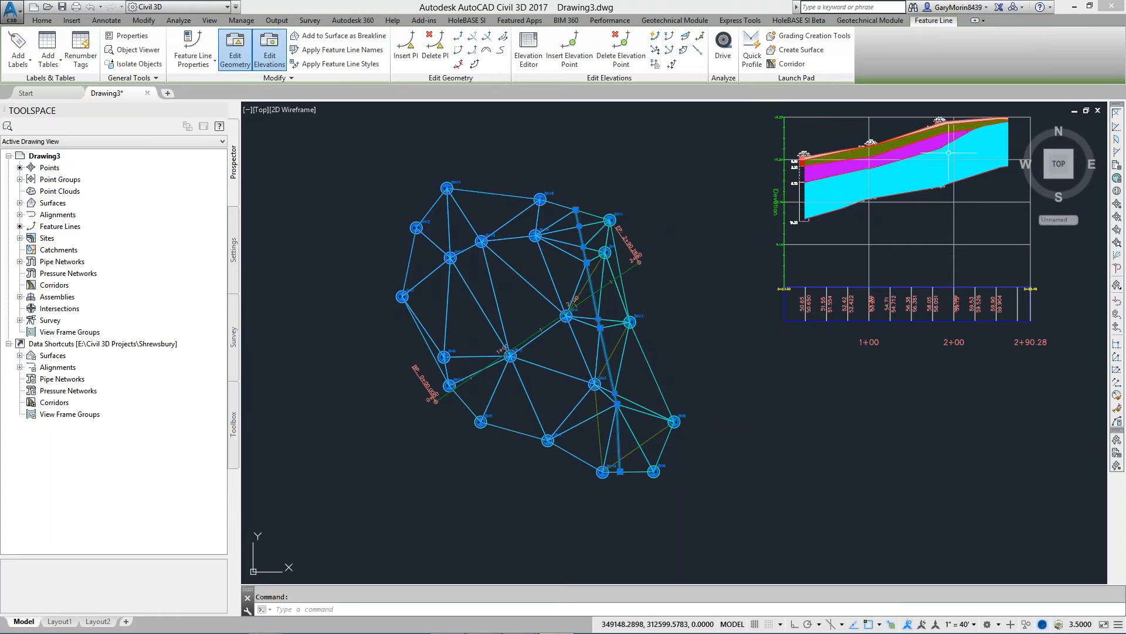
- Shift the section alignment south across the mesh and finally north through the upper boreholes to test the profile at different locations
scroll(806, 403, "up", 2)
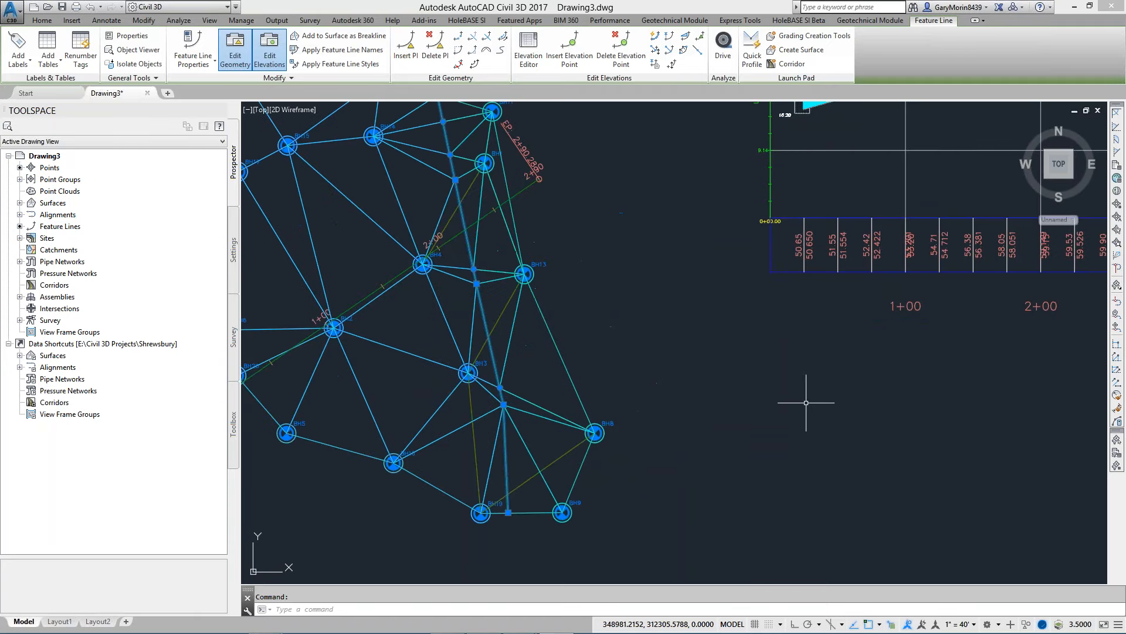
scroll(806, 403, "down", 2)
middle_click_drag(780, 411, 682, 455)
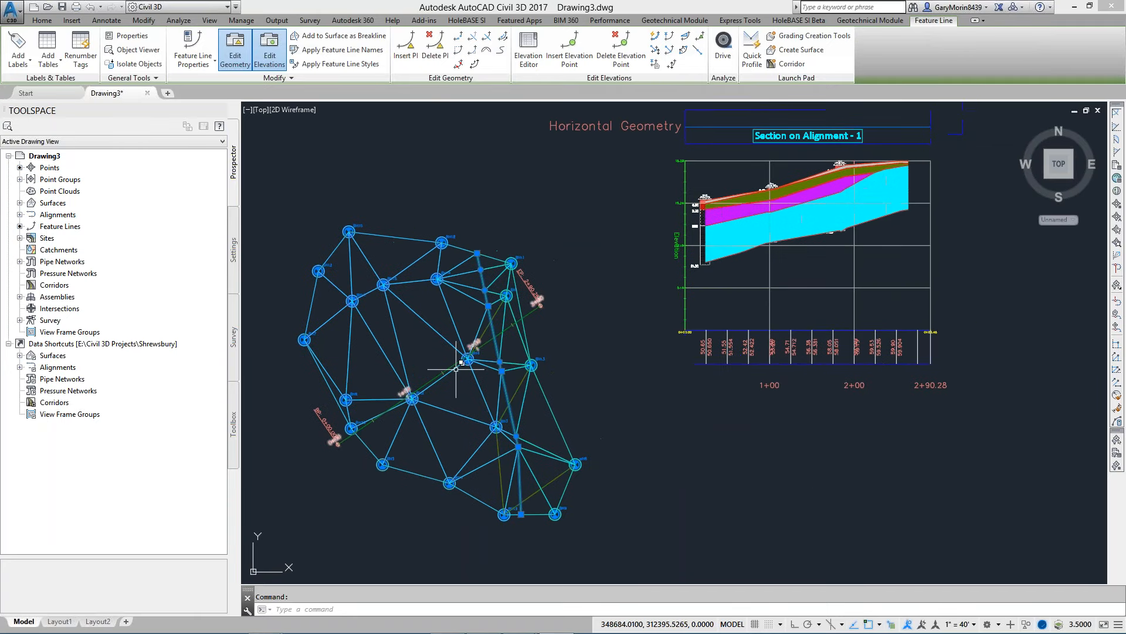
left_click(450, 369)
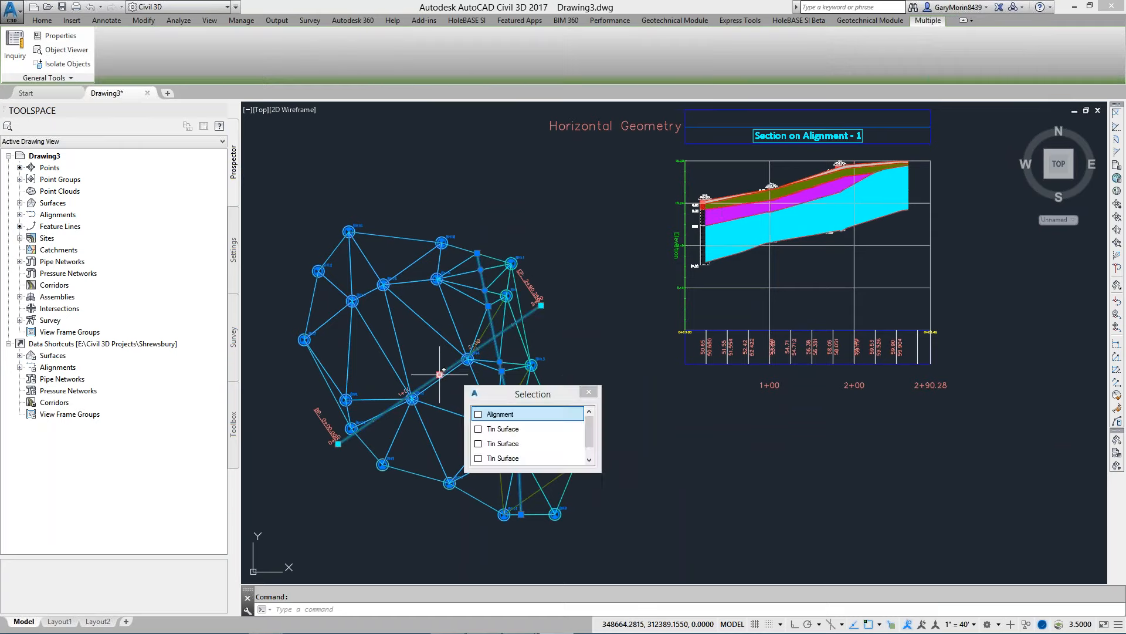
left_click(440, 374)
left_click(473, 441)
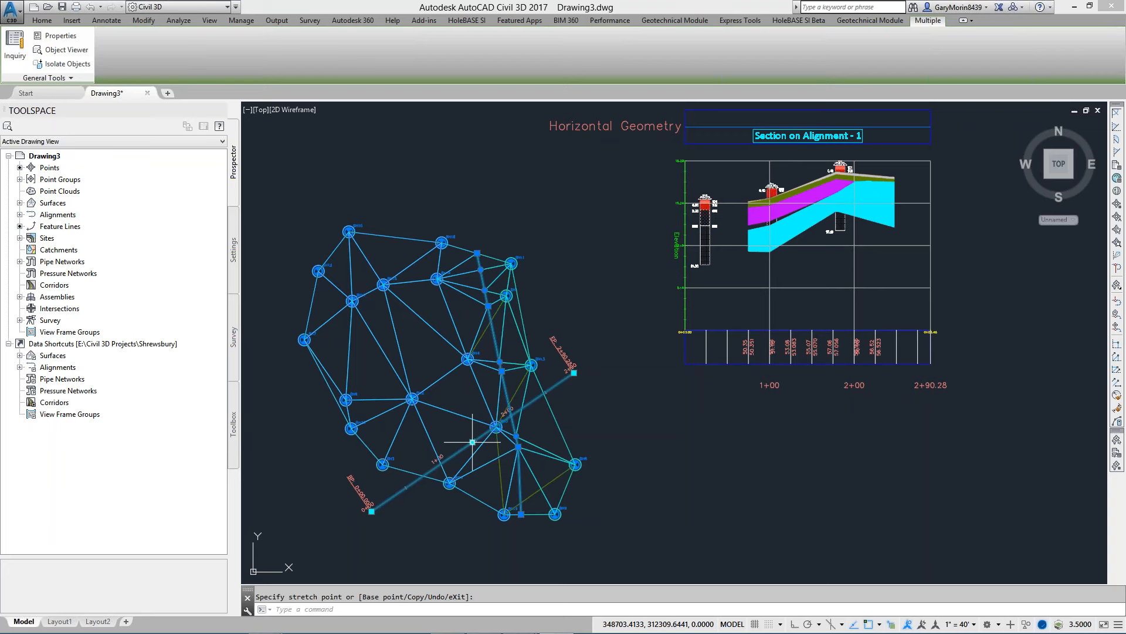
left_click(472, 441)
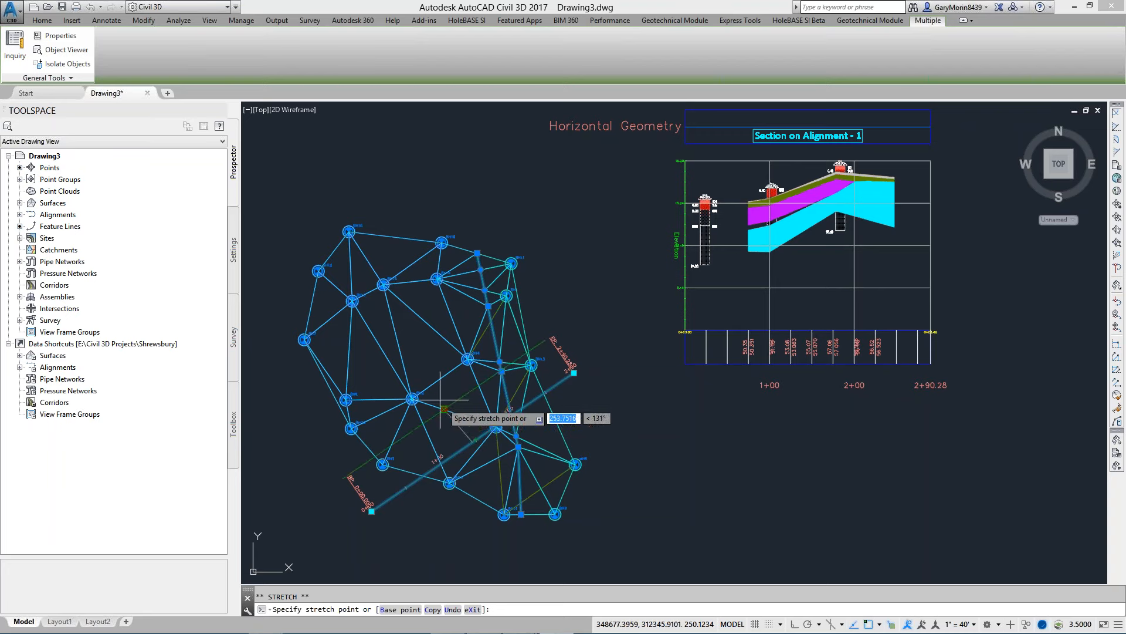
left_click(402, 301)
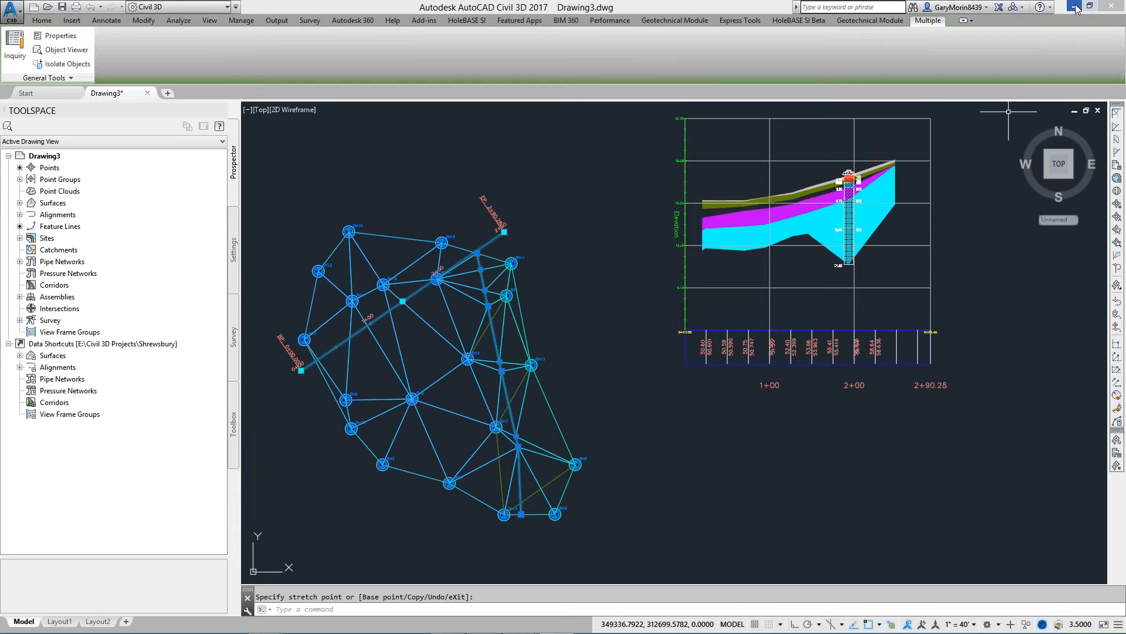
key("alt+Tab")
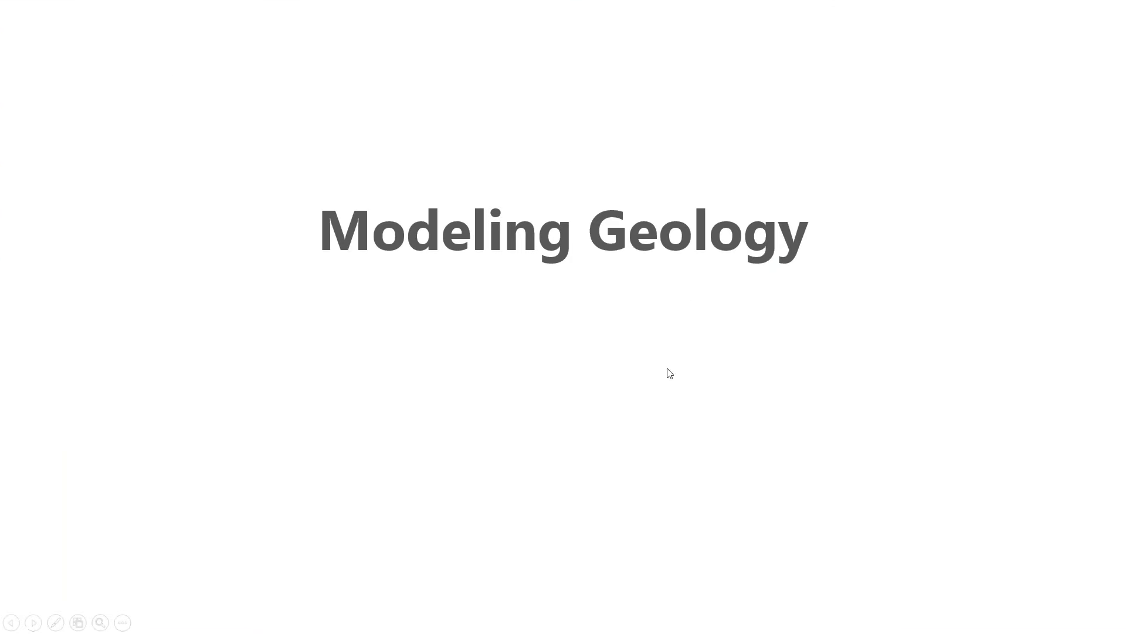
left_click(606, 449)
left_click(598, 452)
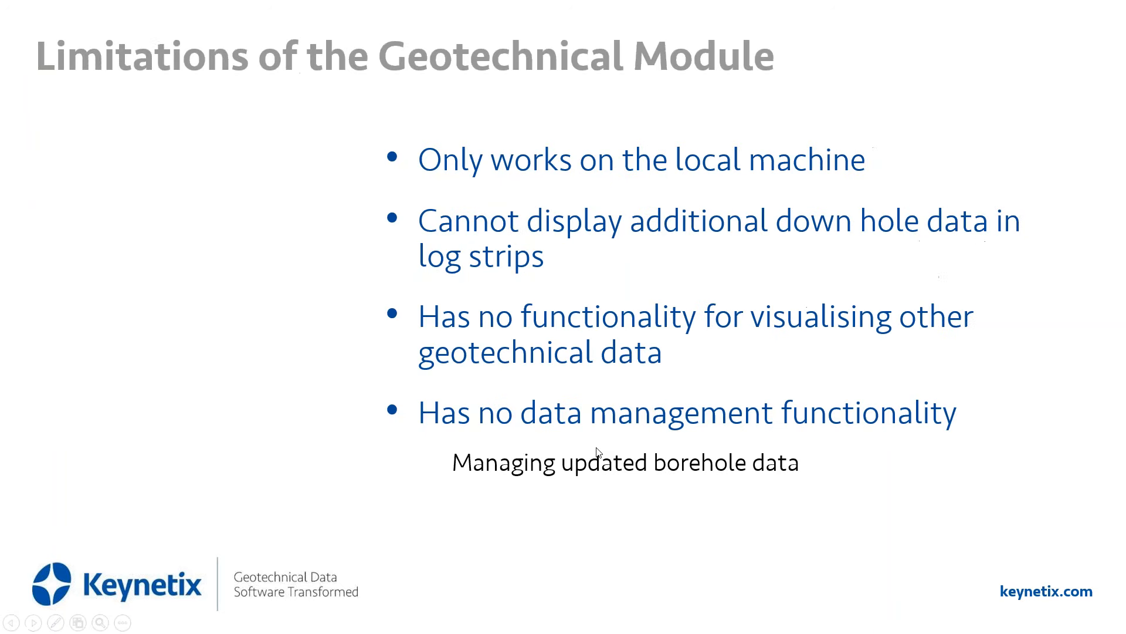
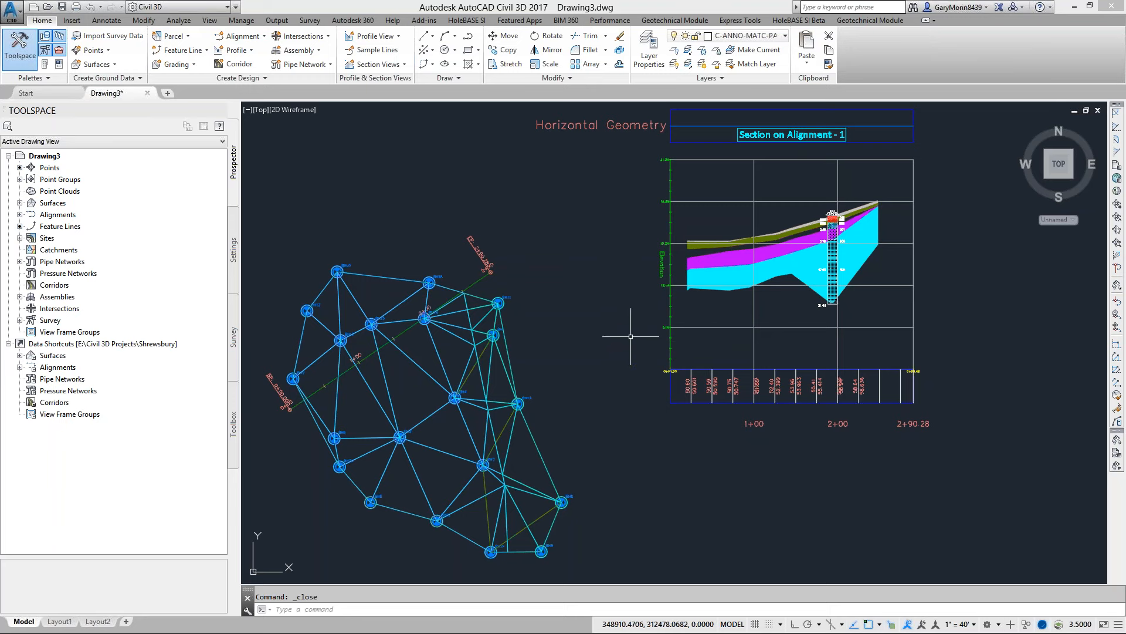
- Close Drawing3 and start a new blank drawing
middle_click_drag(586, 226, 589, 214)
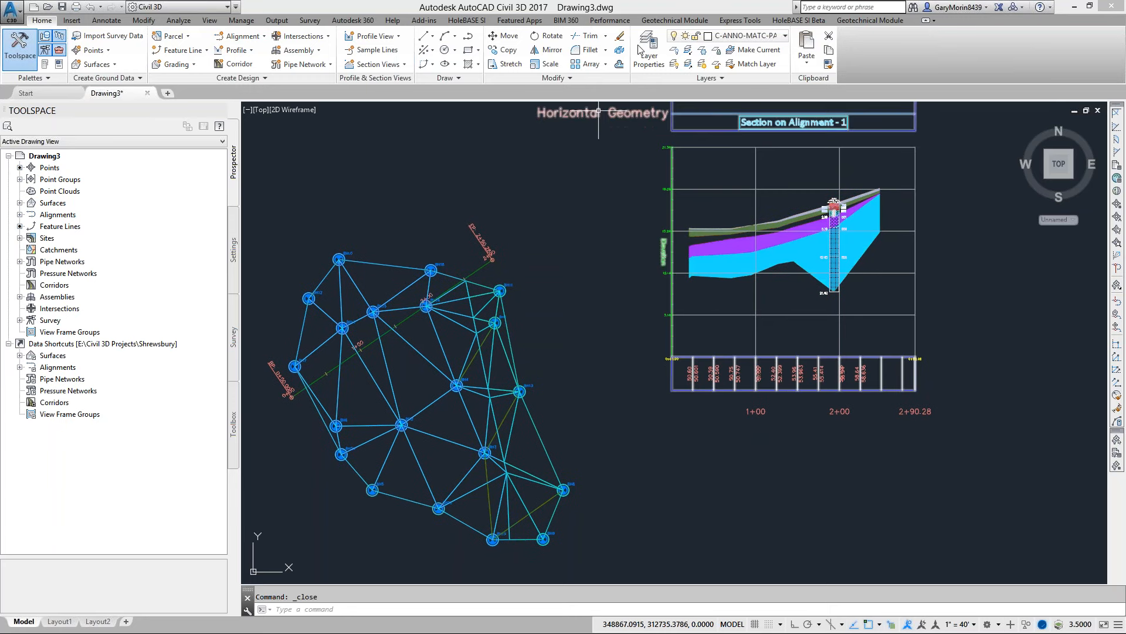
left_click_drag(639, 45, 395, 89)
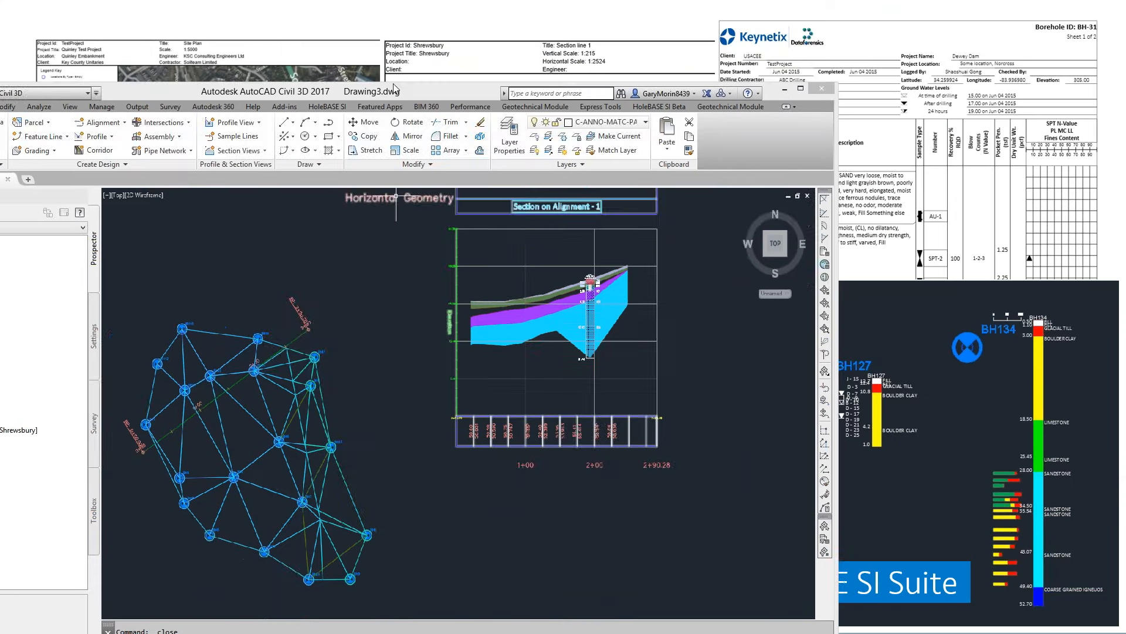
left_click(365, 406)
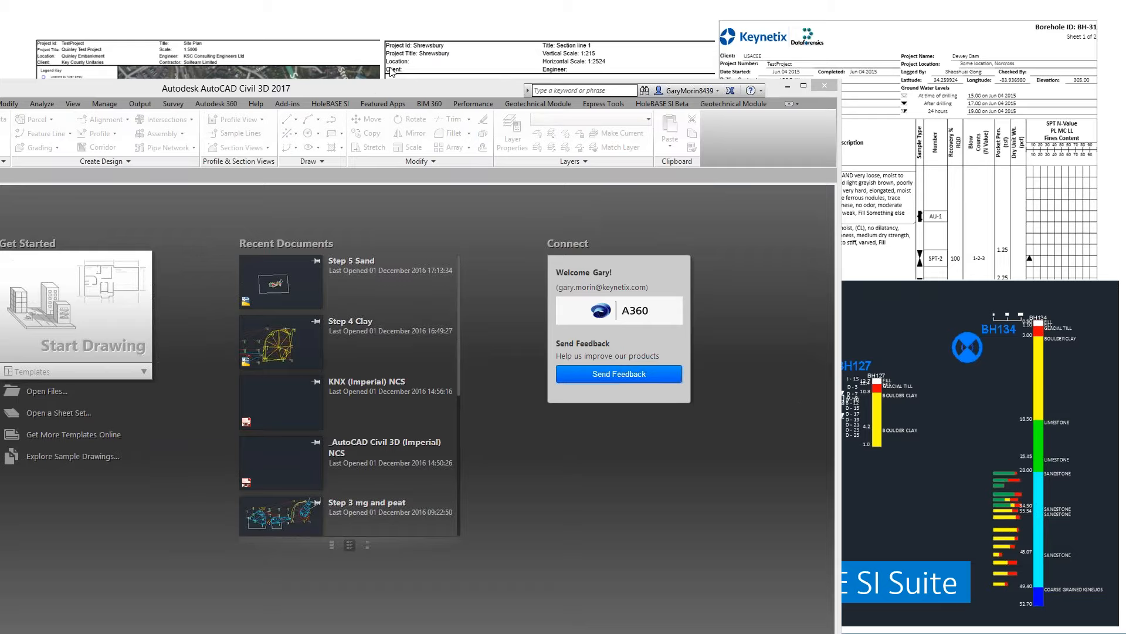
left_click_drag(306, 88, 448, 25)
left_click(314, 220)
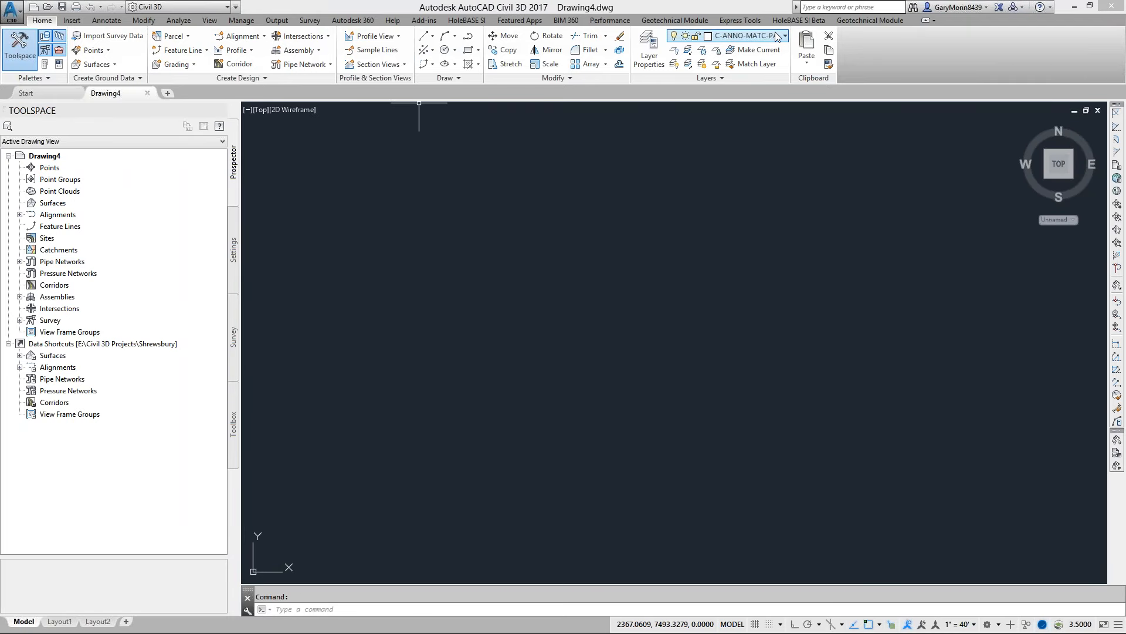
- Connect the new drawing to geotechnical project ASTI 001 (ASTI example)
left_click(674, 21)
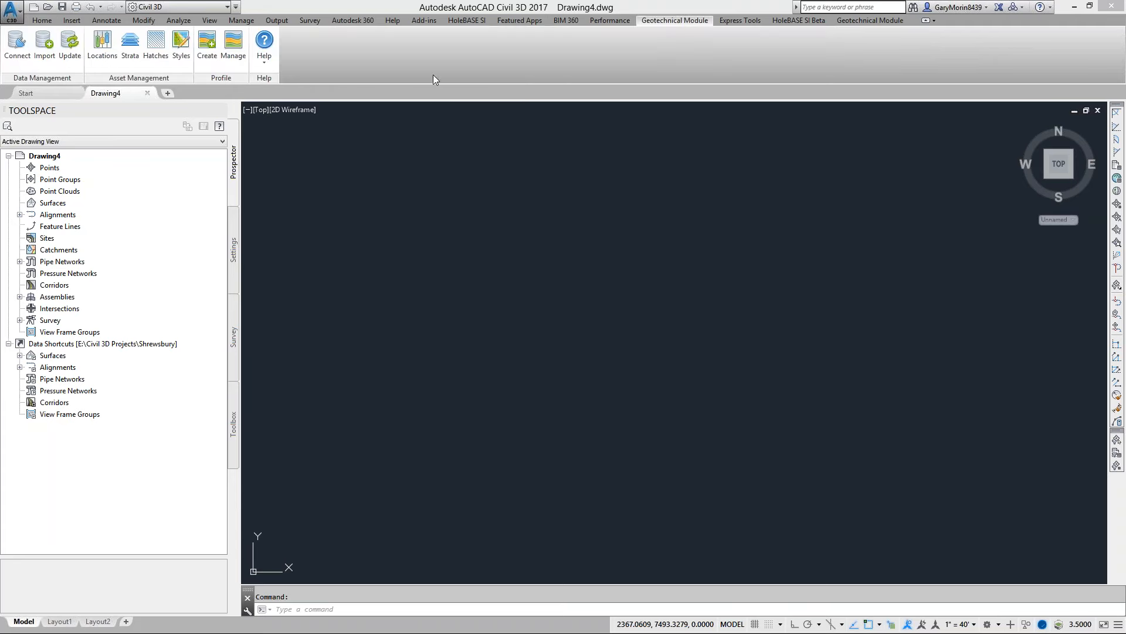
left_click(18, 47)
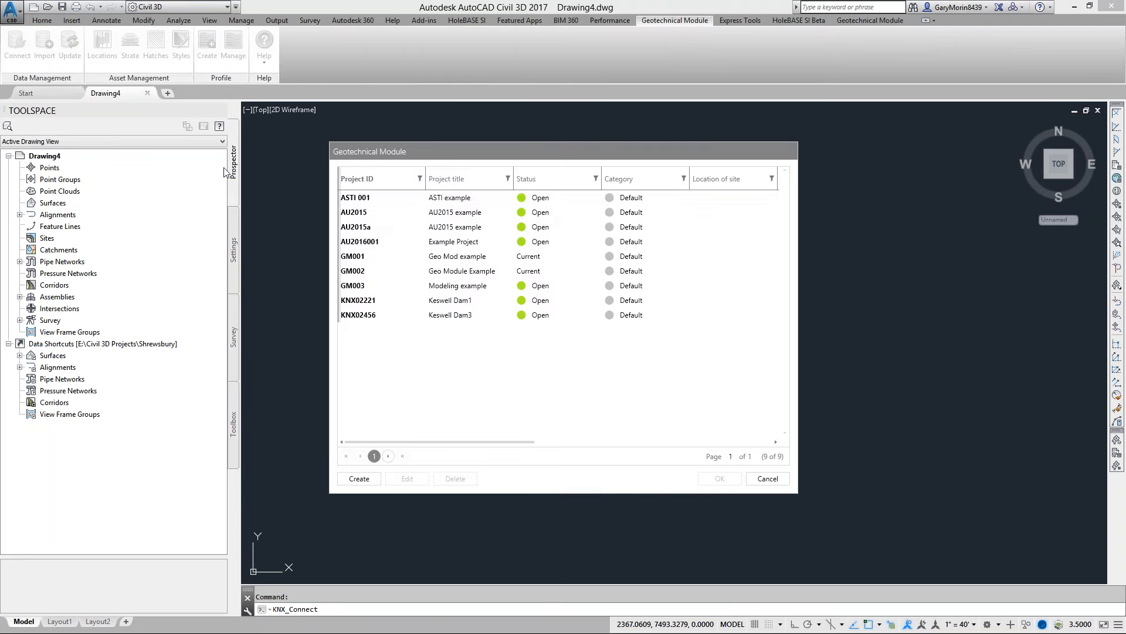
left_click(359, 200)
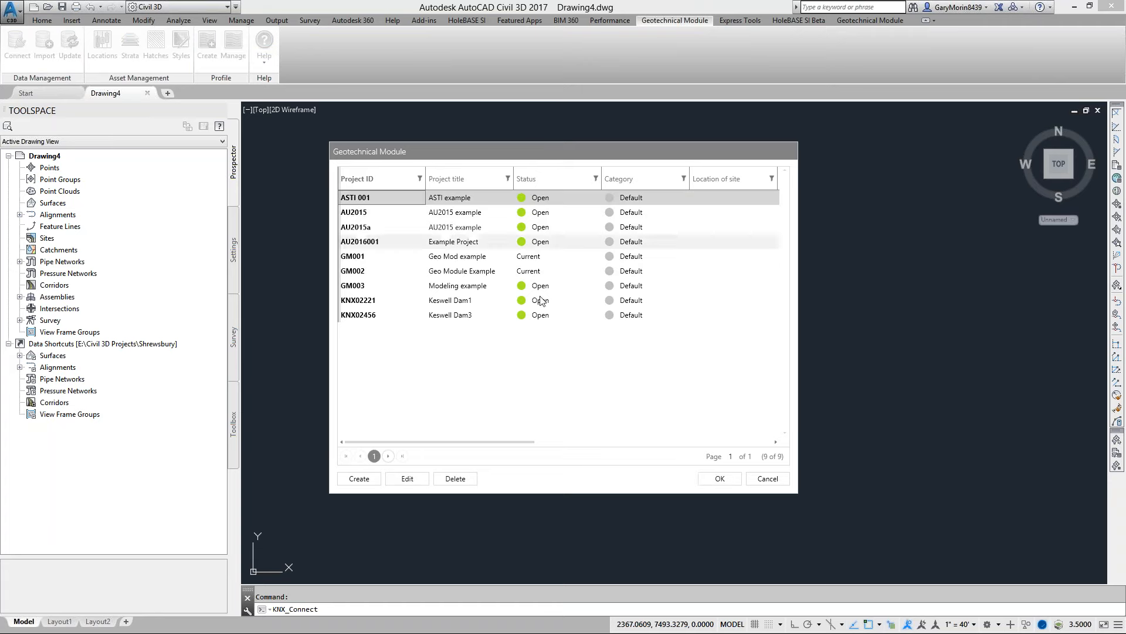
left_click(718, 478)
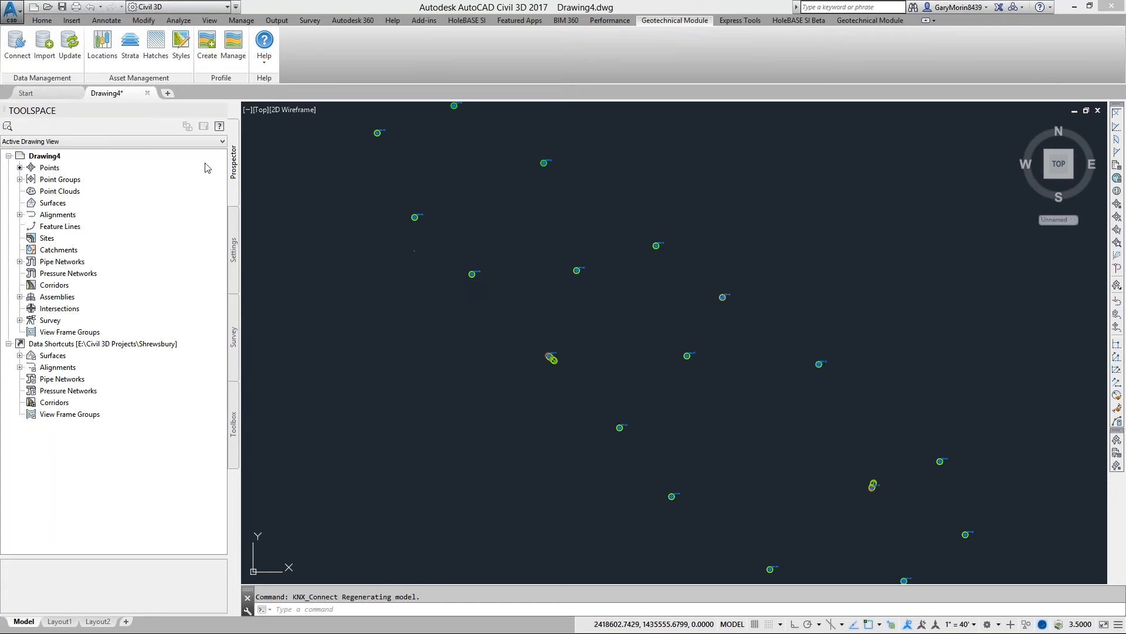
- Enable the plan log strips for all borehole locations in the Locations Manager and close it
left_click(102, 42)
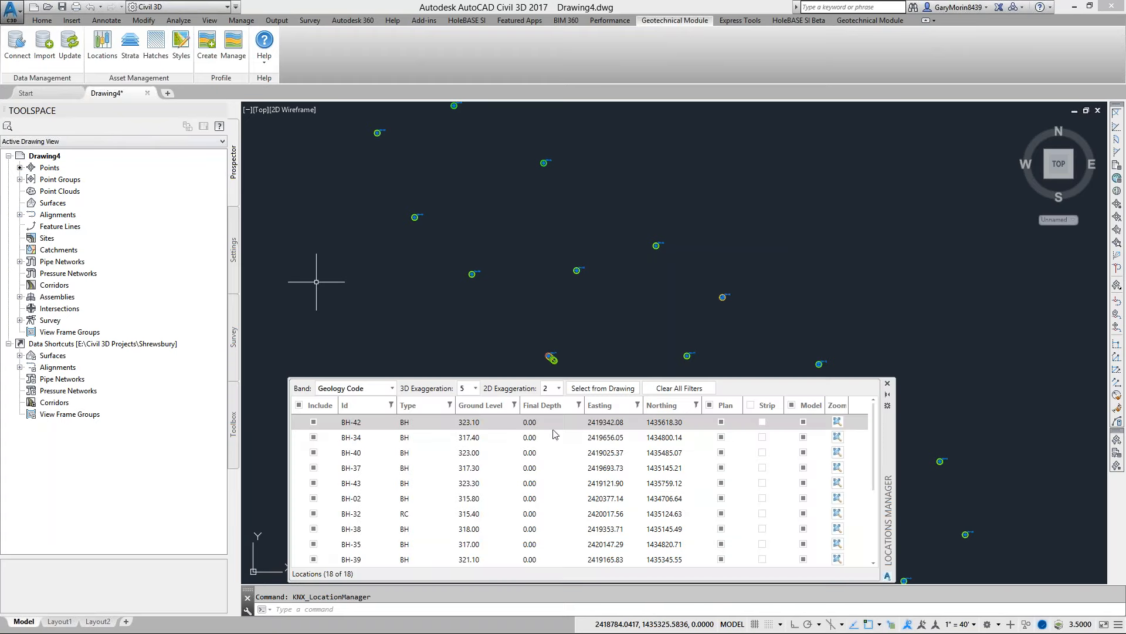
left_click(751, 405)
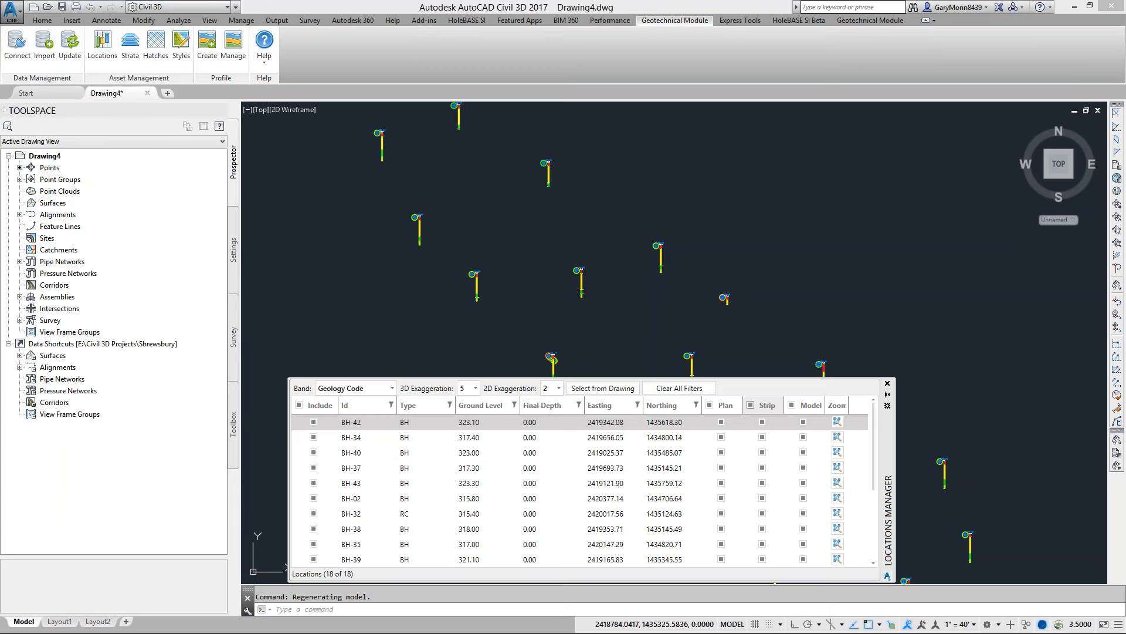
left_click(887, 384)
- Set Legend Code as the current geotechnical style group, save it, and inspect the restyled BH-44 log strip
scroll(449, 221, "up", 2)
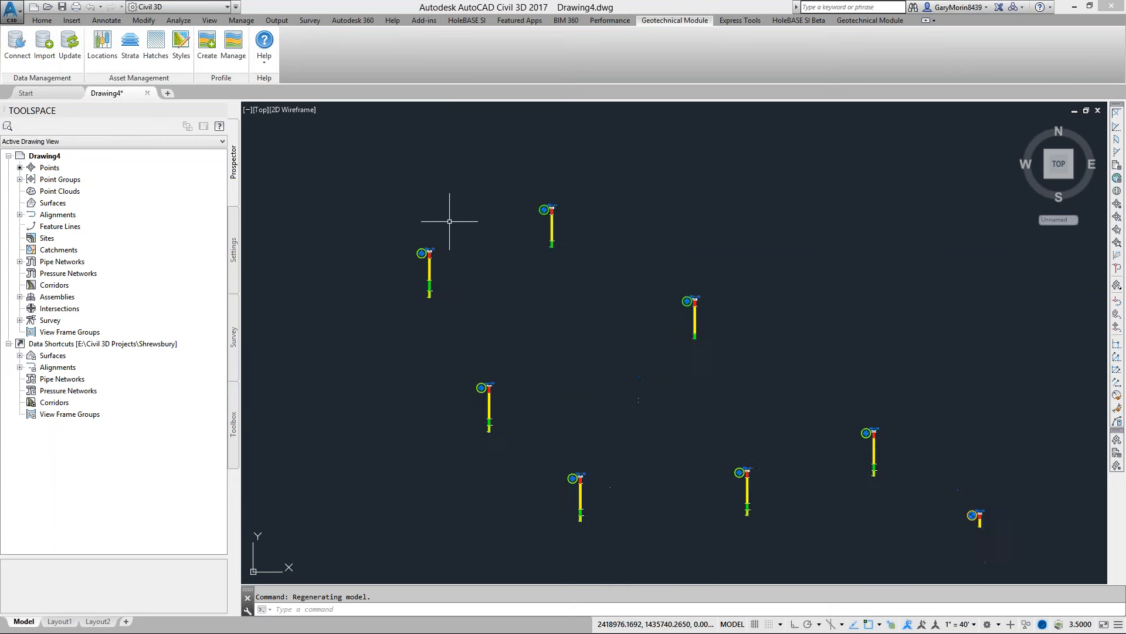
scroll(408, 275, "up", 5)
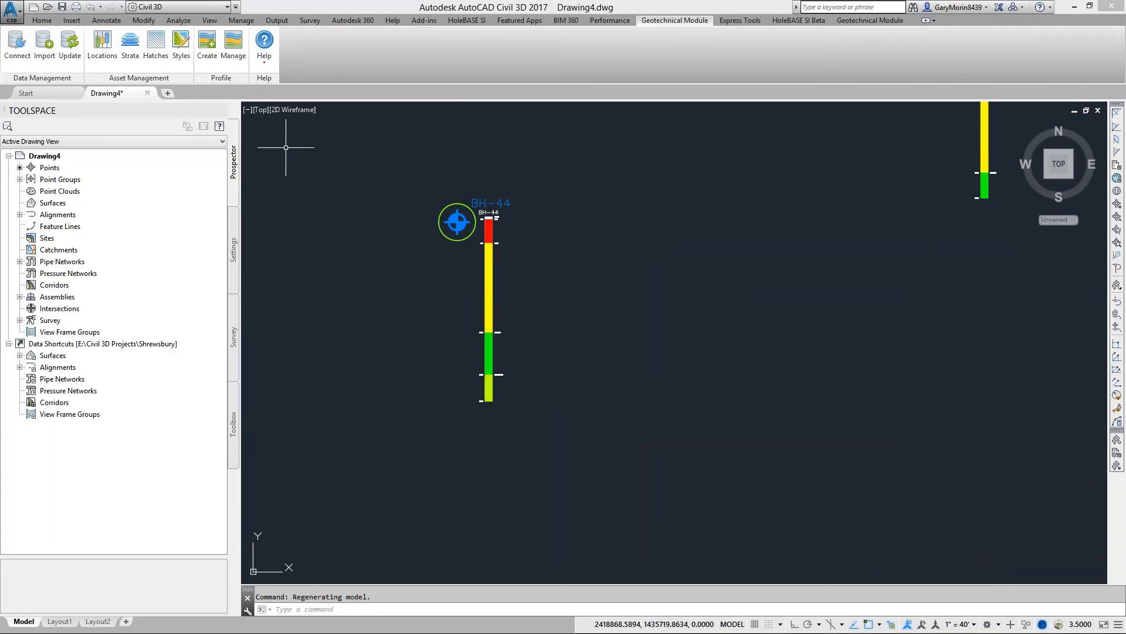
left_click(182, 57)
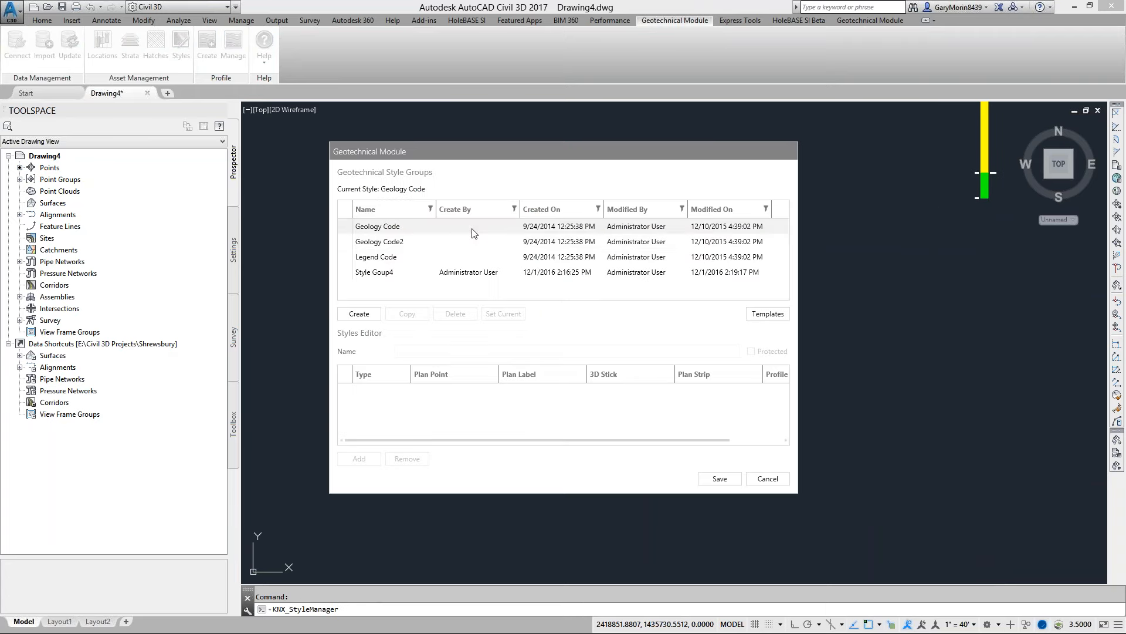
left_click(382, 258)
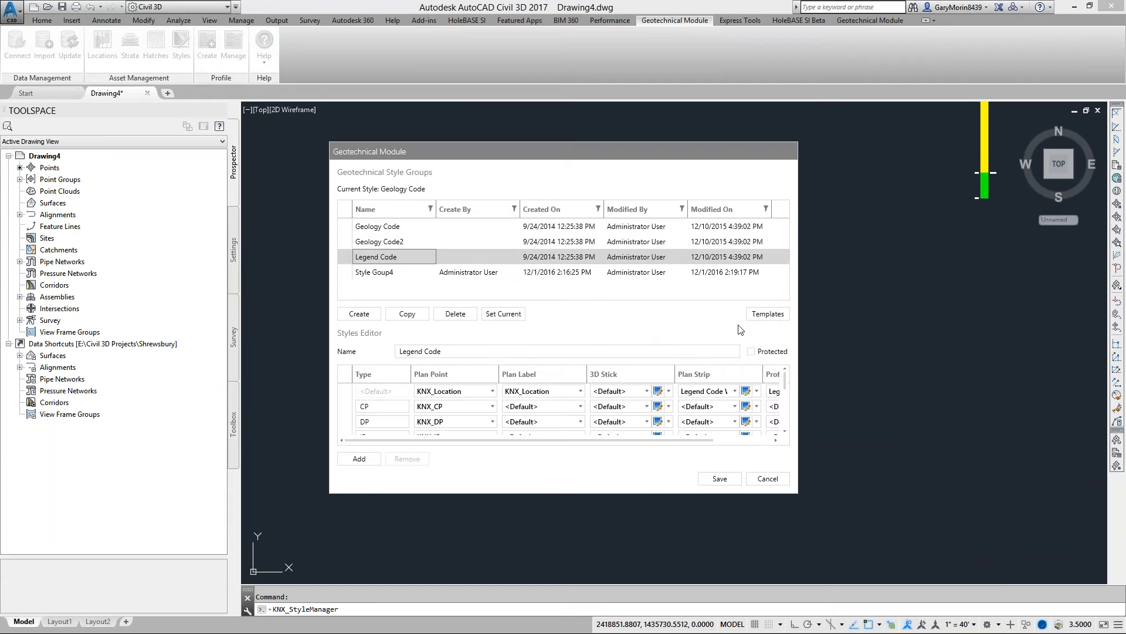
left_click(510, 314)
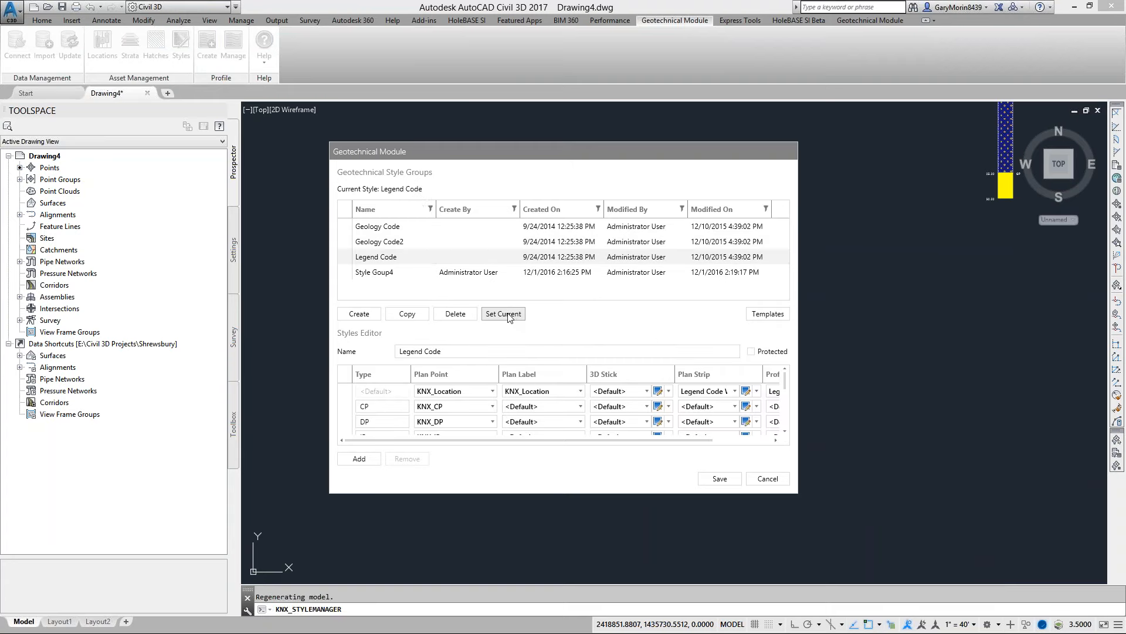
left_click(720, 479)
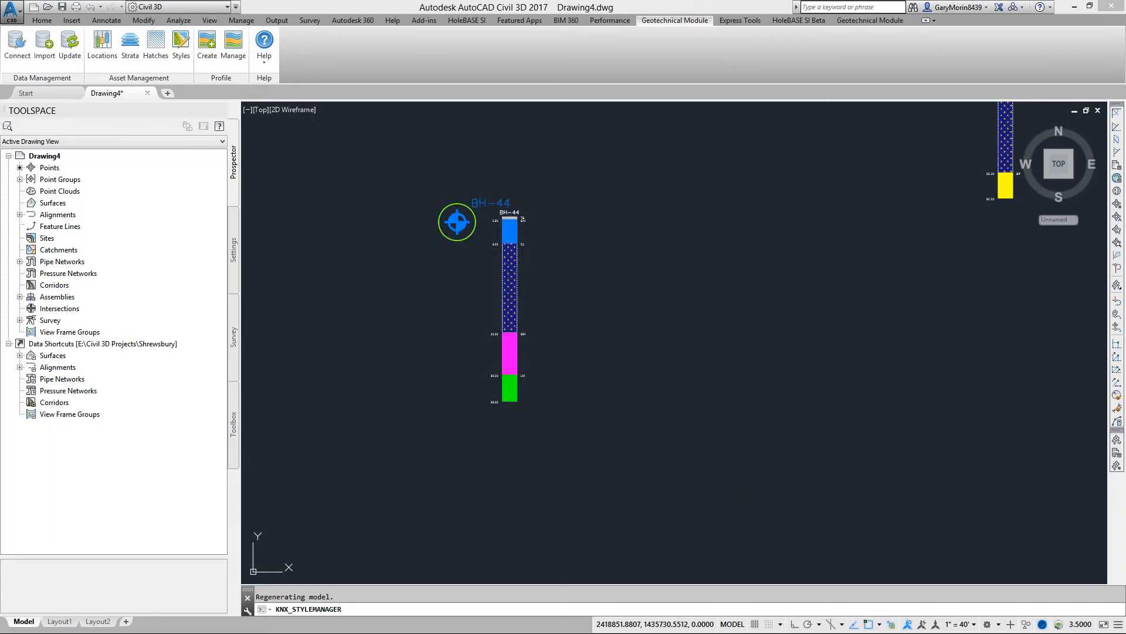
scroll(508, 278, "up", 5)
middle_click_drag(575, 268, 519, 264)
scroll(453, 236, "up", 5)
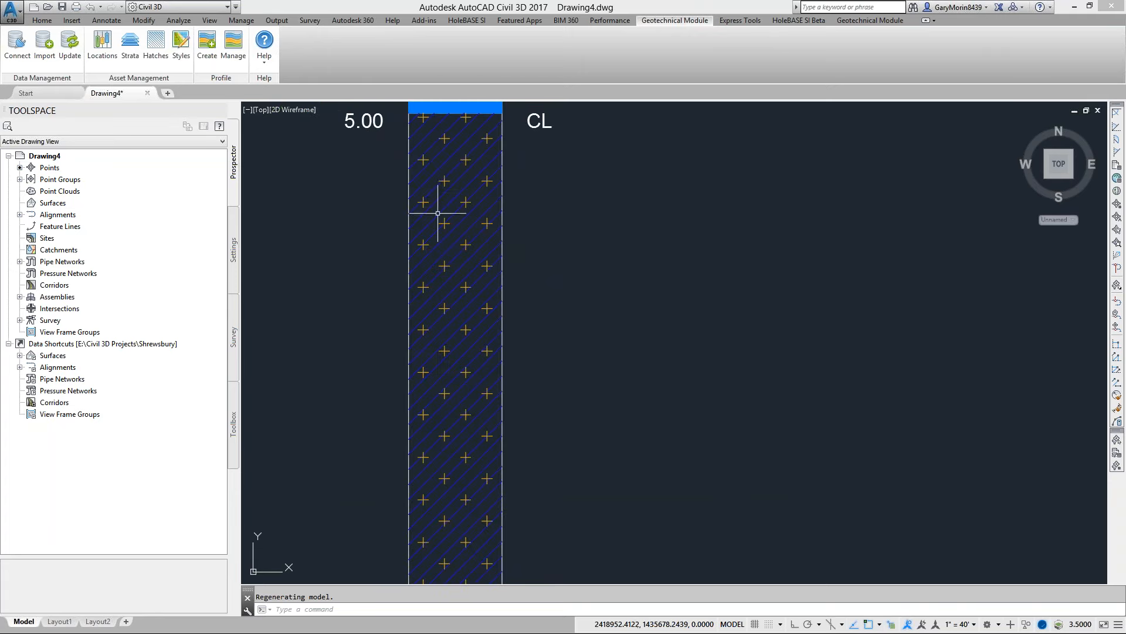
- Check the hatch in the BH-44 log strip and switch to HoleBASE SI Professional
mouse_move(462, 266)
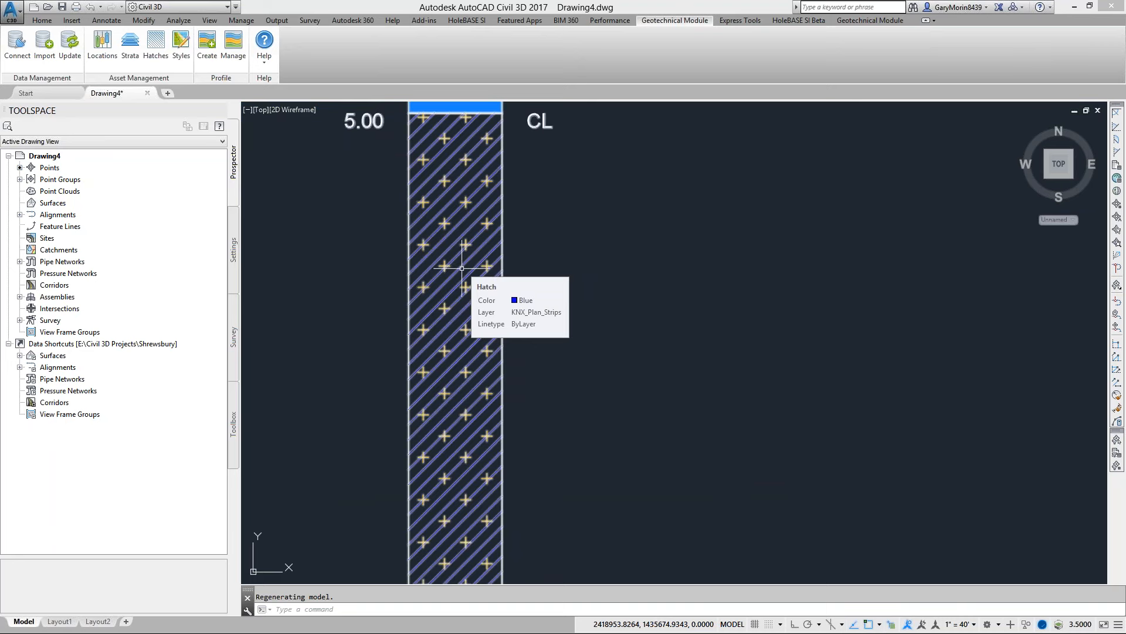
scroll(528, 351, "down", 4)
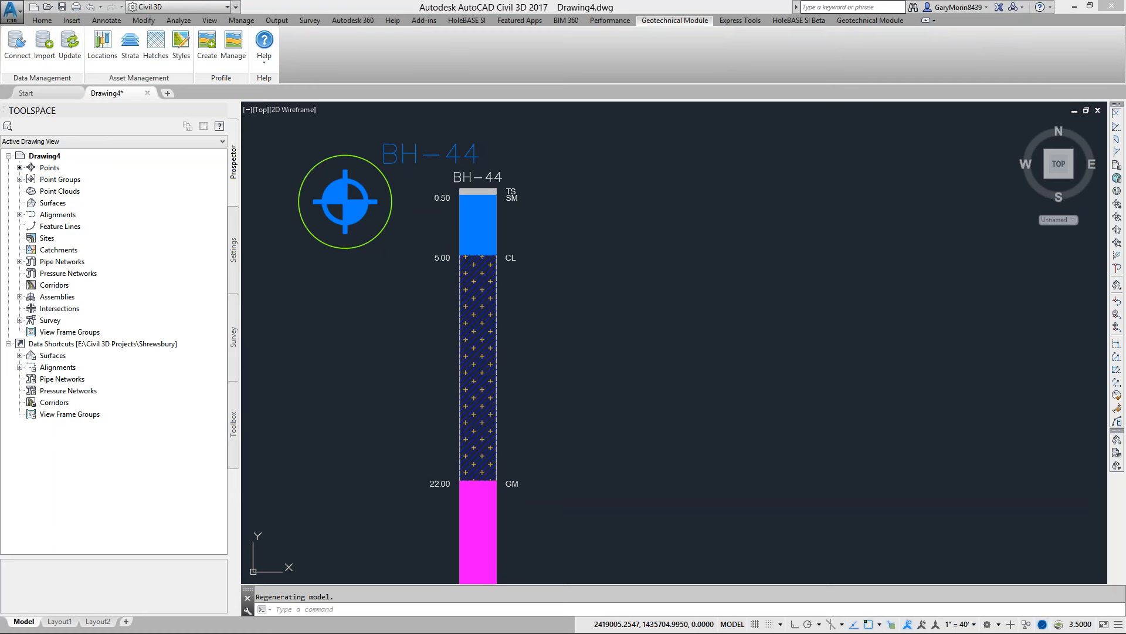
key("super")
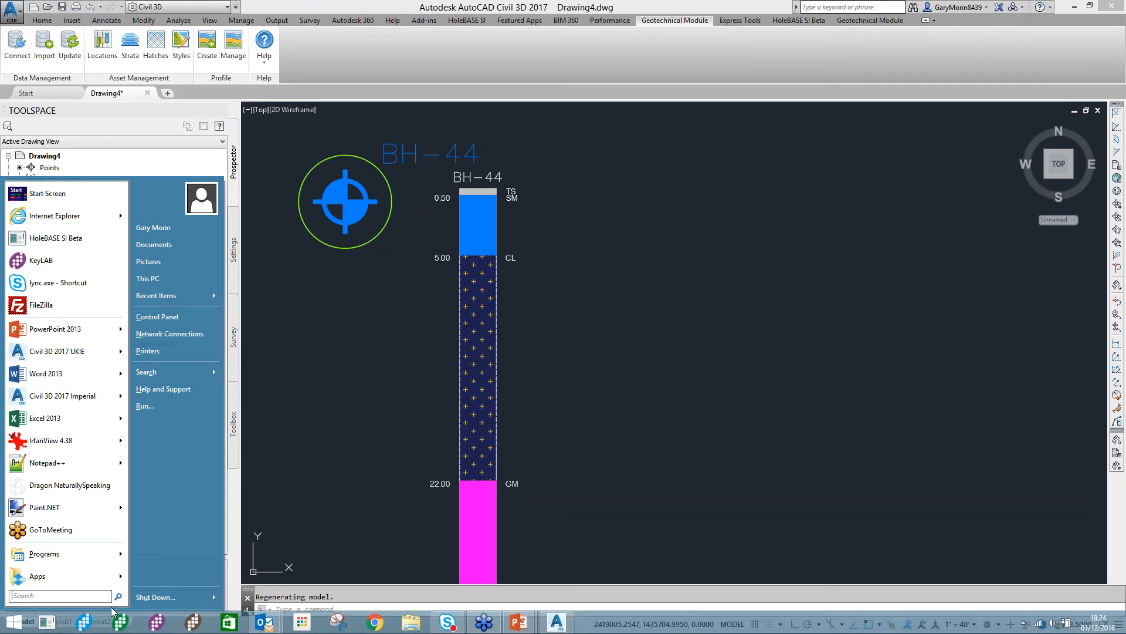
key("alt+Tab")
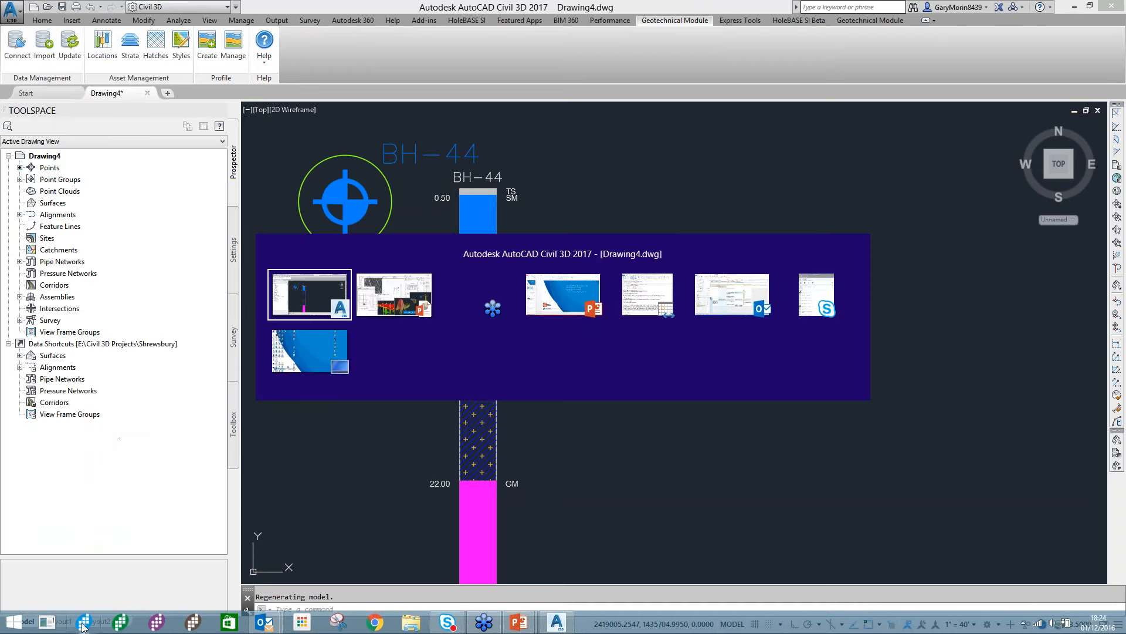
left_click(83, 622)
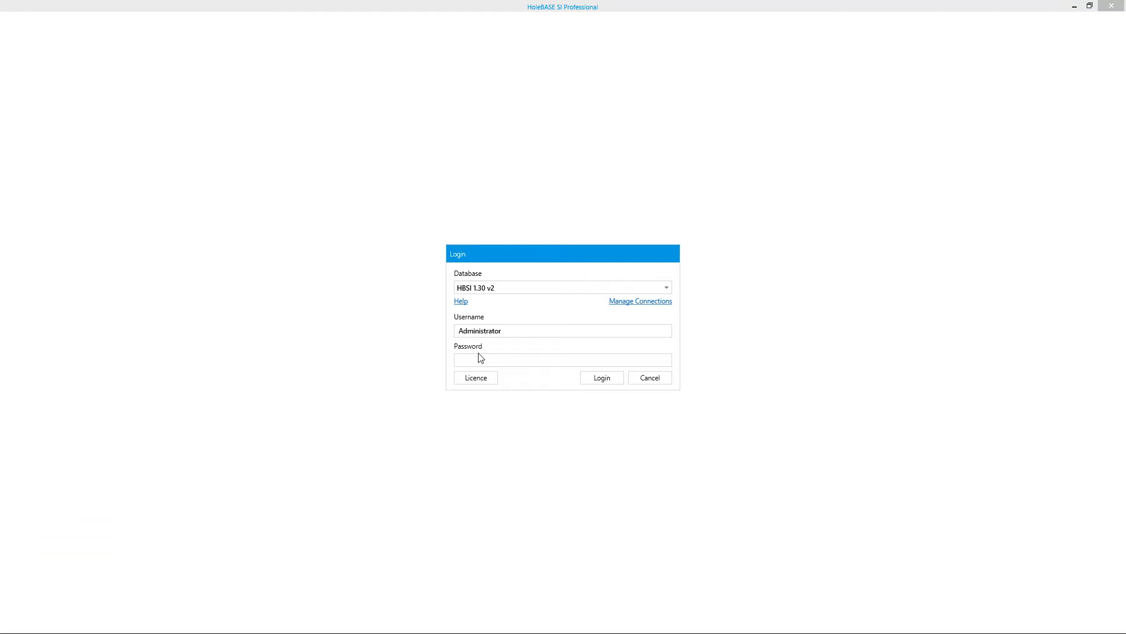
- Try to log in to the HBSI 1.30 v2 database with the account password
left_click(477, 358)
type("*********")
left_click(602, 377)
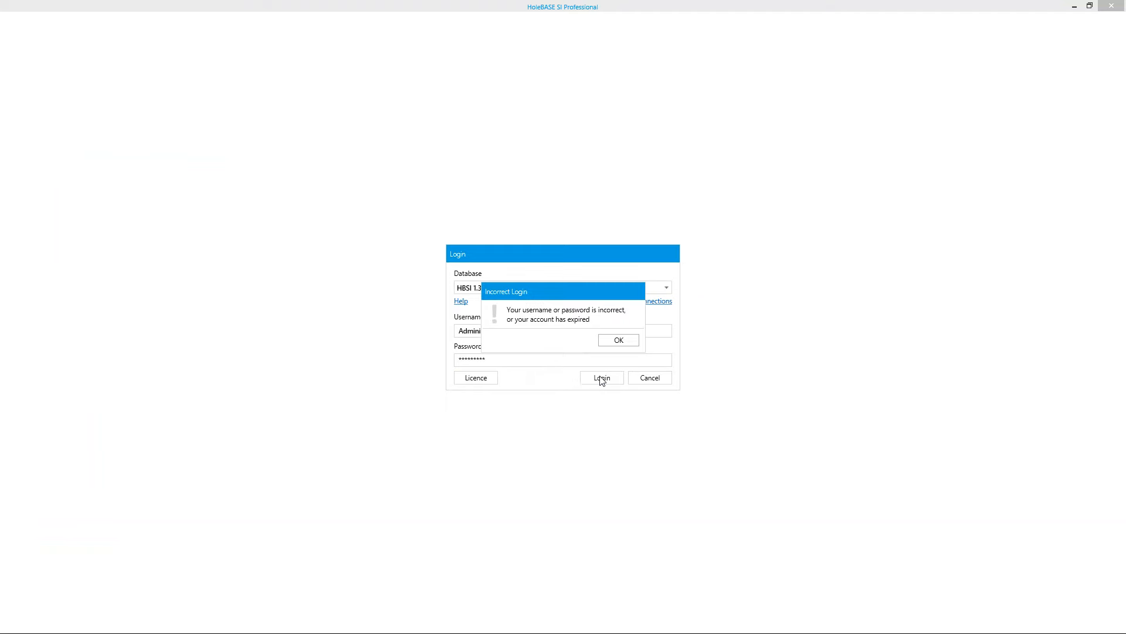
left_click(610, 340)
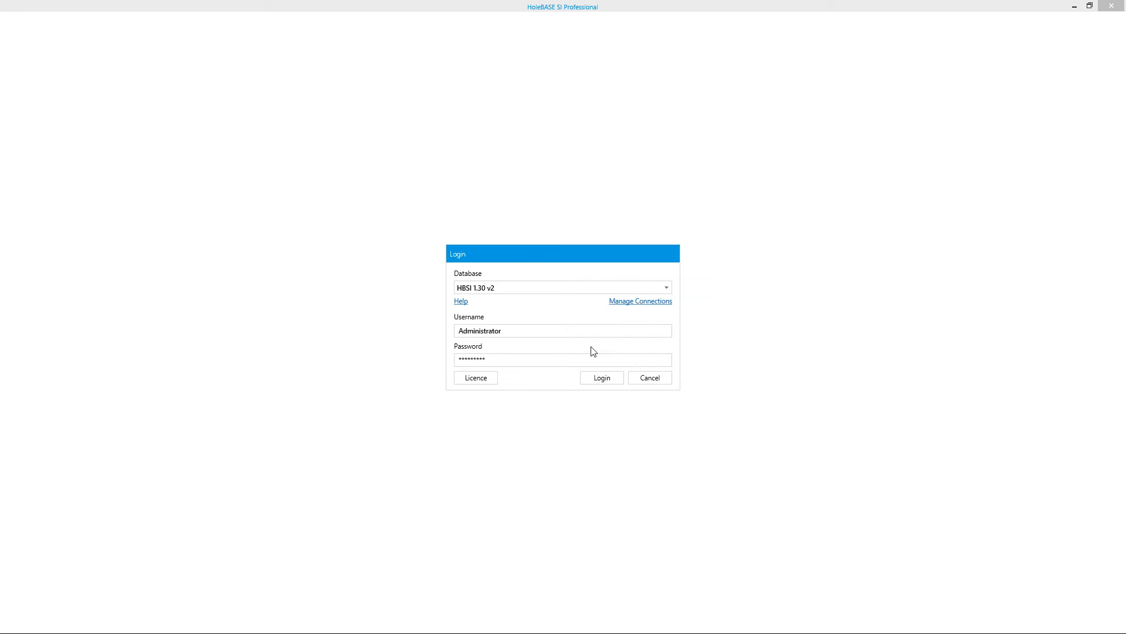
- Re-enter the account password to log in to HBSI 1.30 v2, and open project ASTM001 (Dewey Dam)
left_click_drag(495, 360, 420, 366)
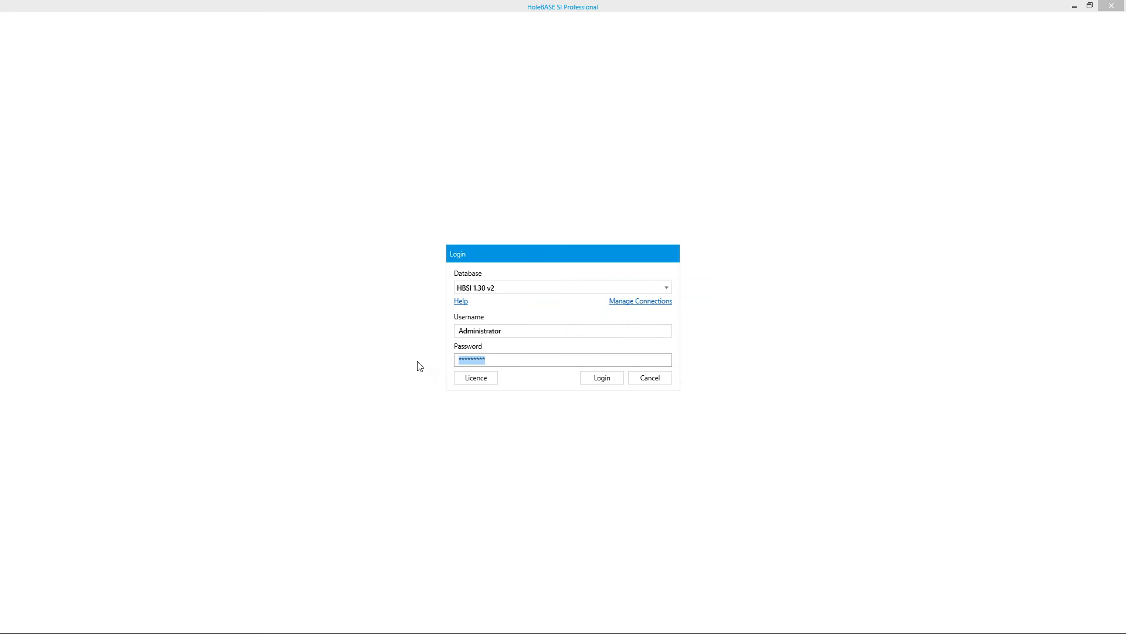
type("********")
left_click(603, 378)
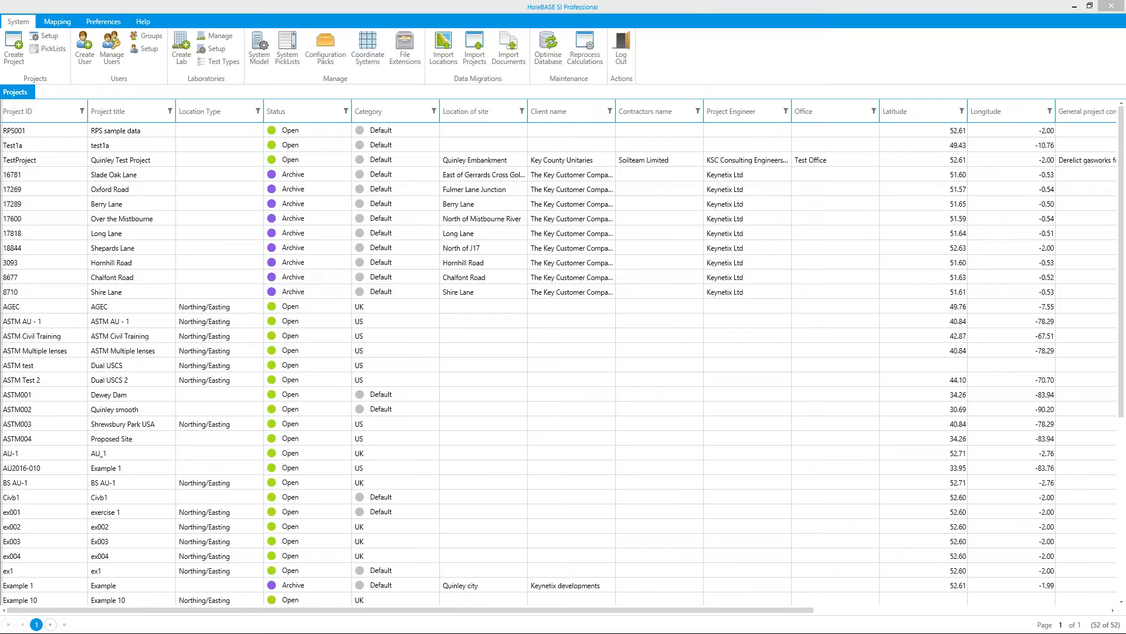
double_click(23, 396)
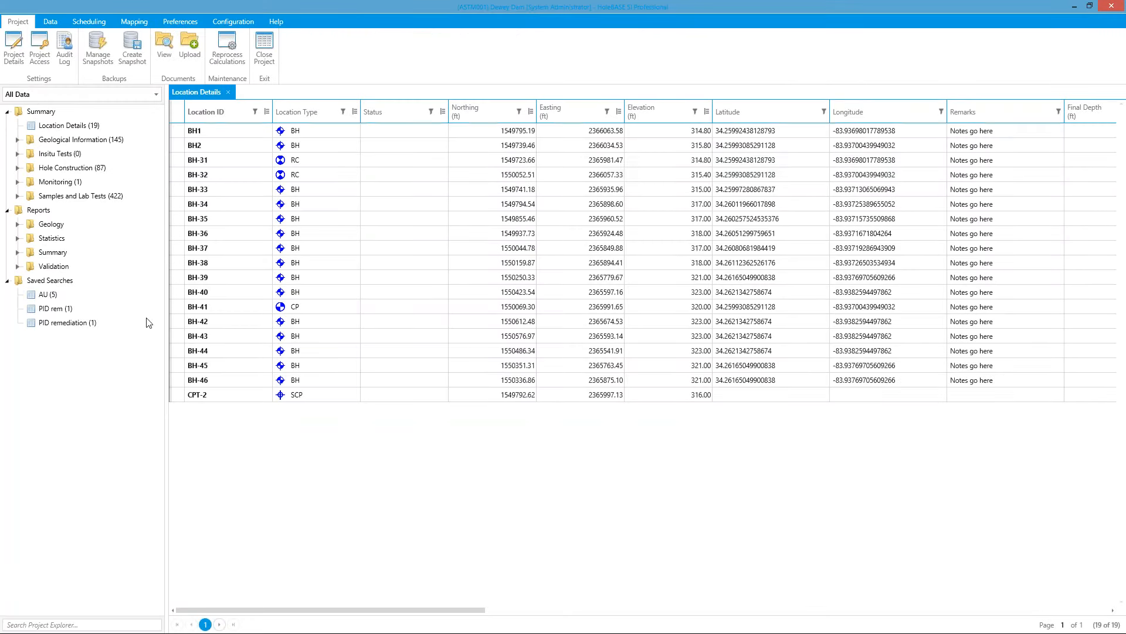
- Review the file formats available for data import, and close the import wizard without importing anything
left_click(51, 21)
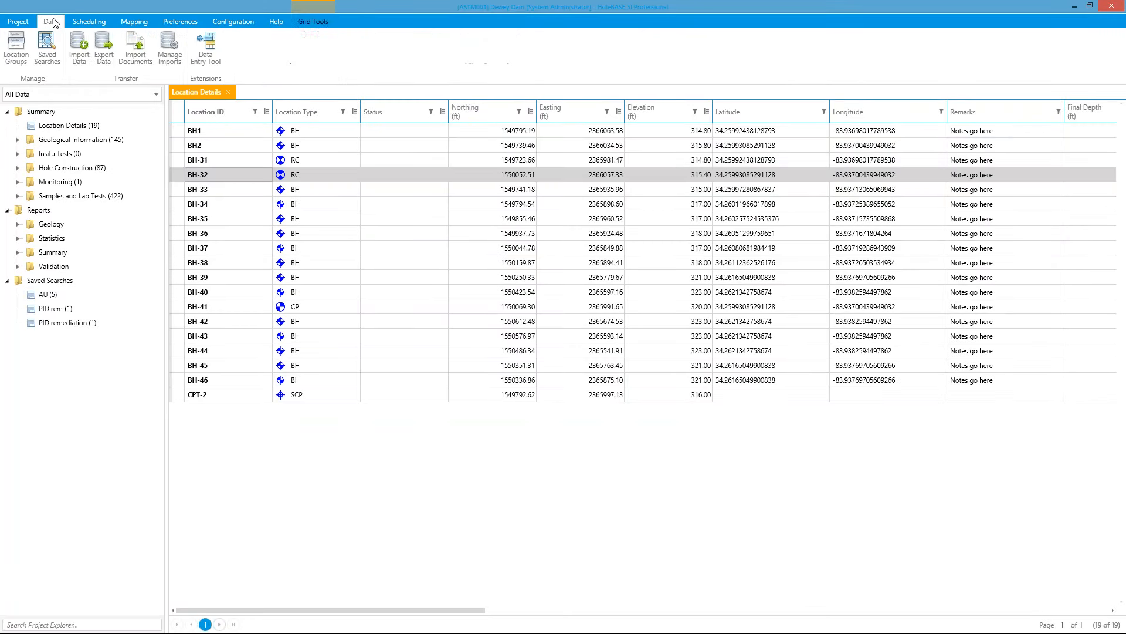
left_click(75, 47)
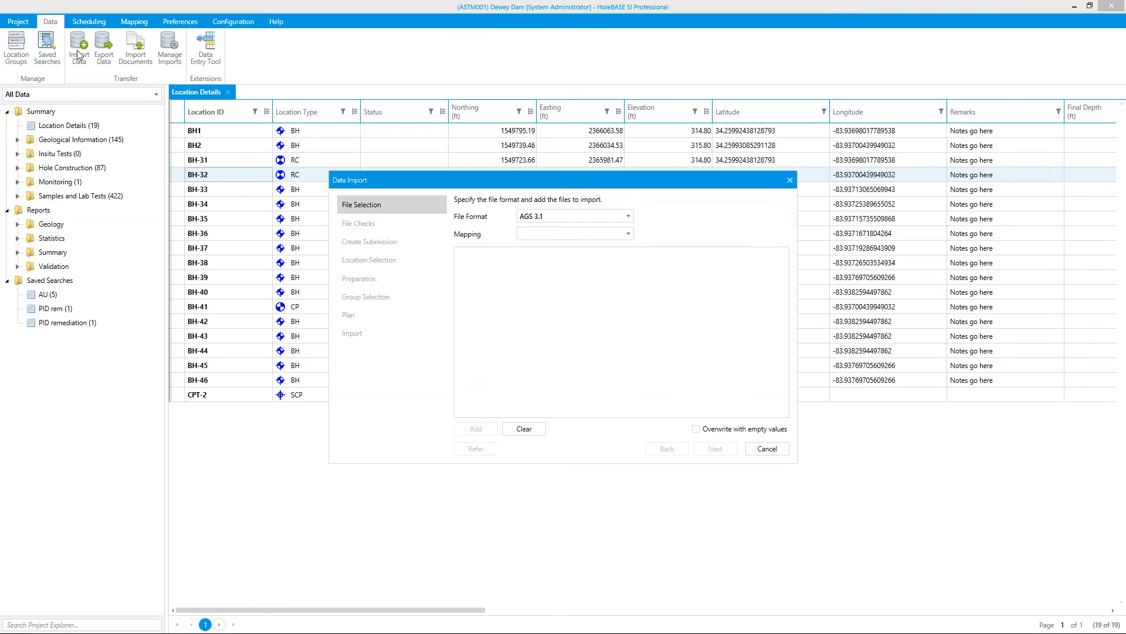
left_click(578, 219)
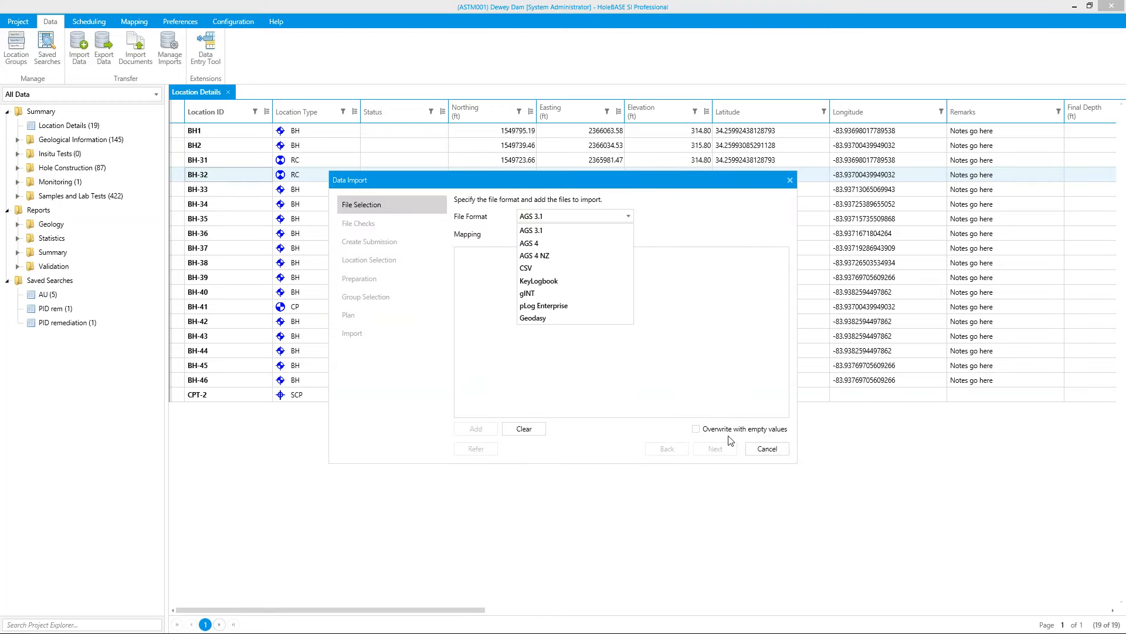
left_click(768, 449)
left_click(773, 450)
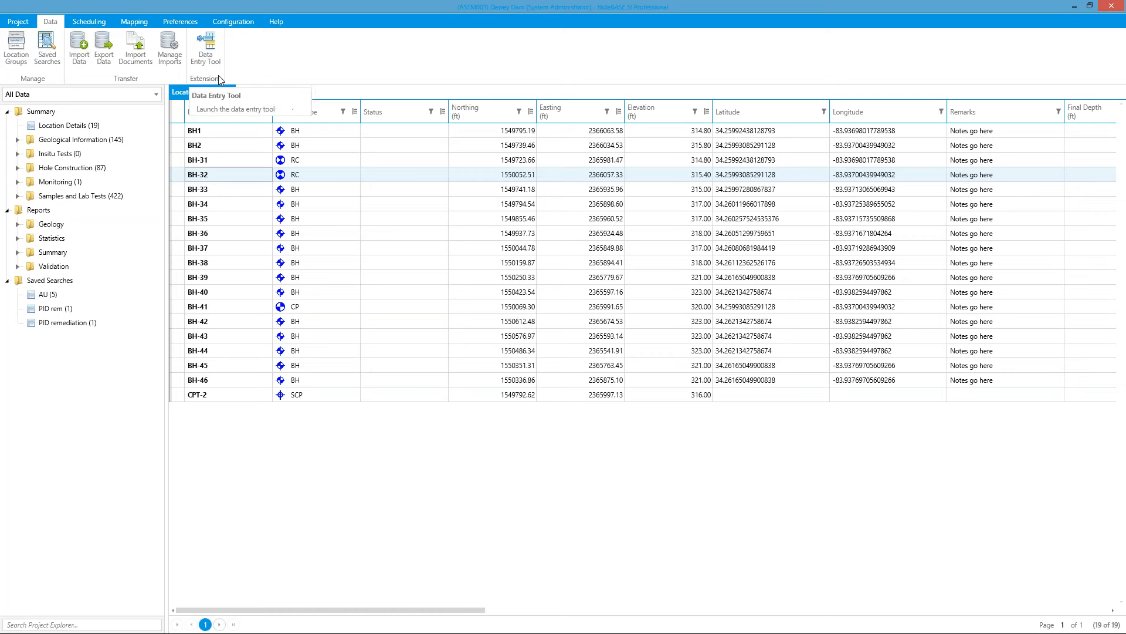
- Generate a Quick Log for borehole BH-32 and display it as a whole page
right_click(205, 175)
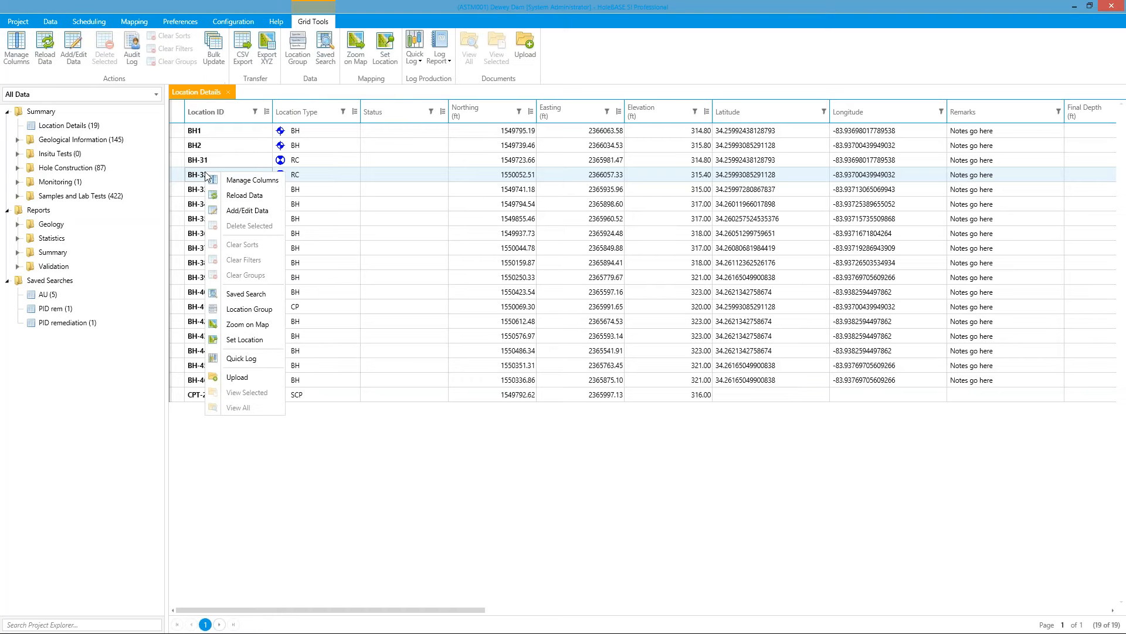
left_click(241, 358)
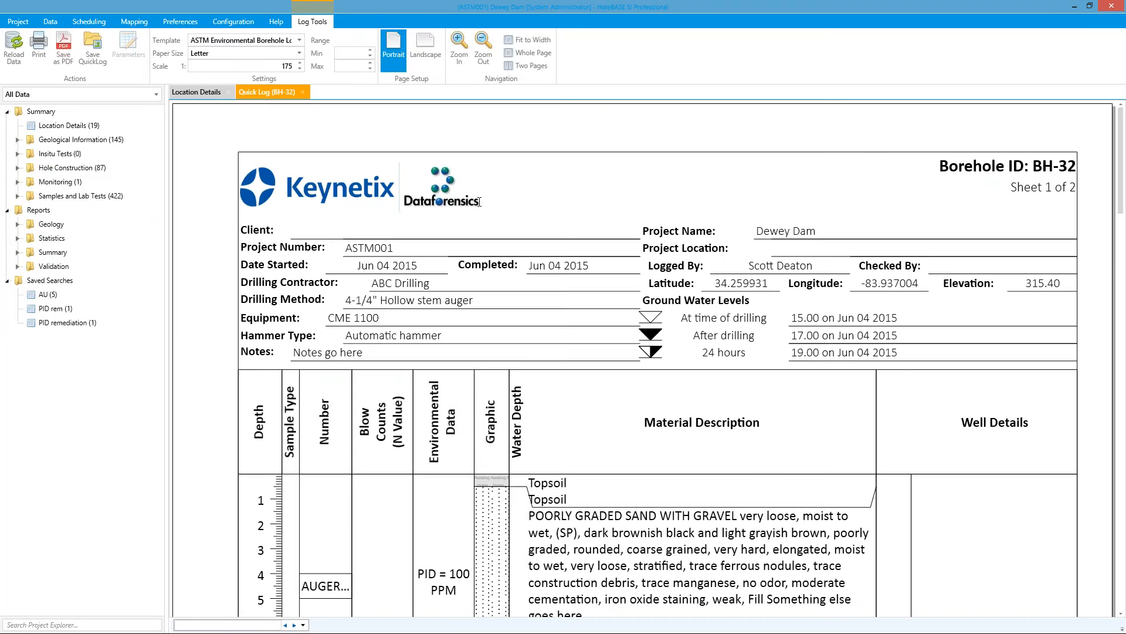
left_click(533, 54)
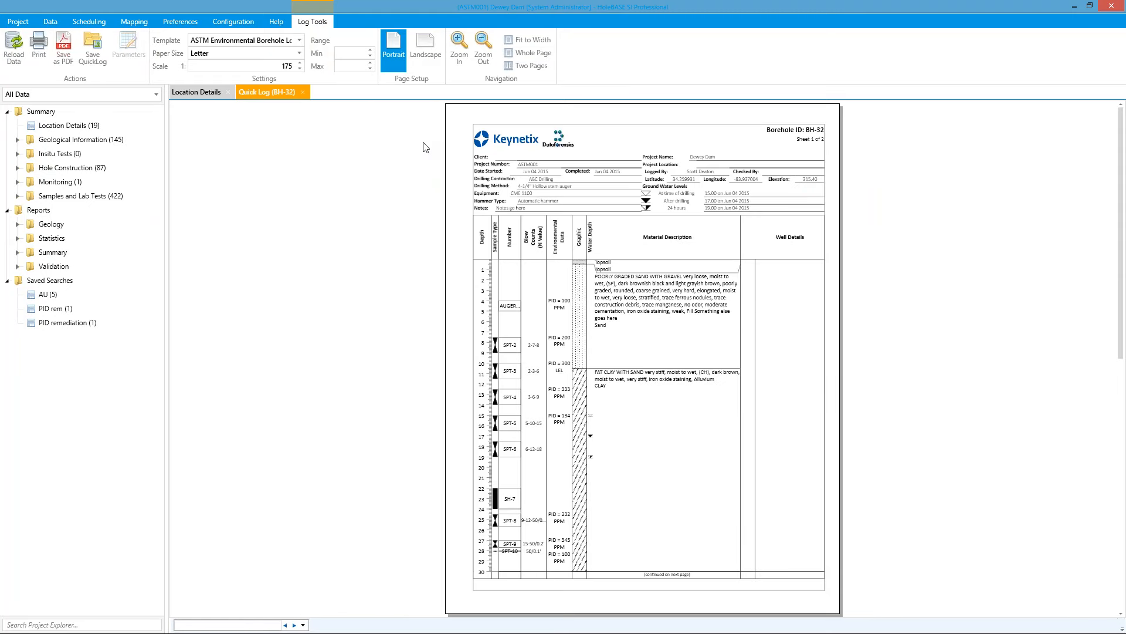
- Change the BH-32 log template to ASTM Laboratory Borehole Log and show the whole page
left_click(228, 40)
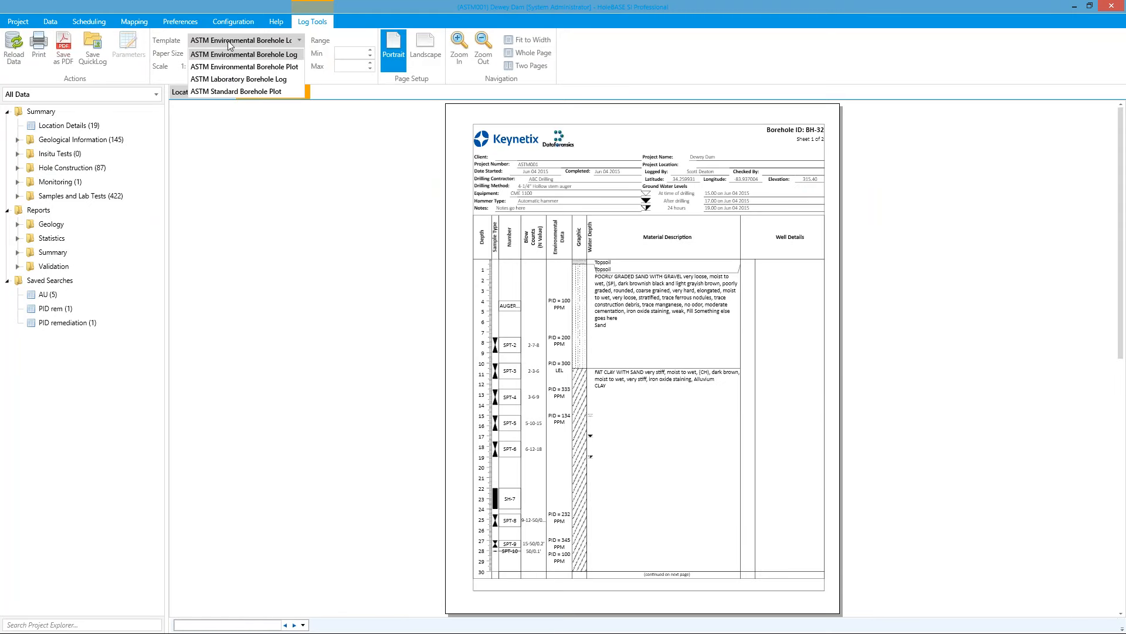
left_click(226, 78)
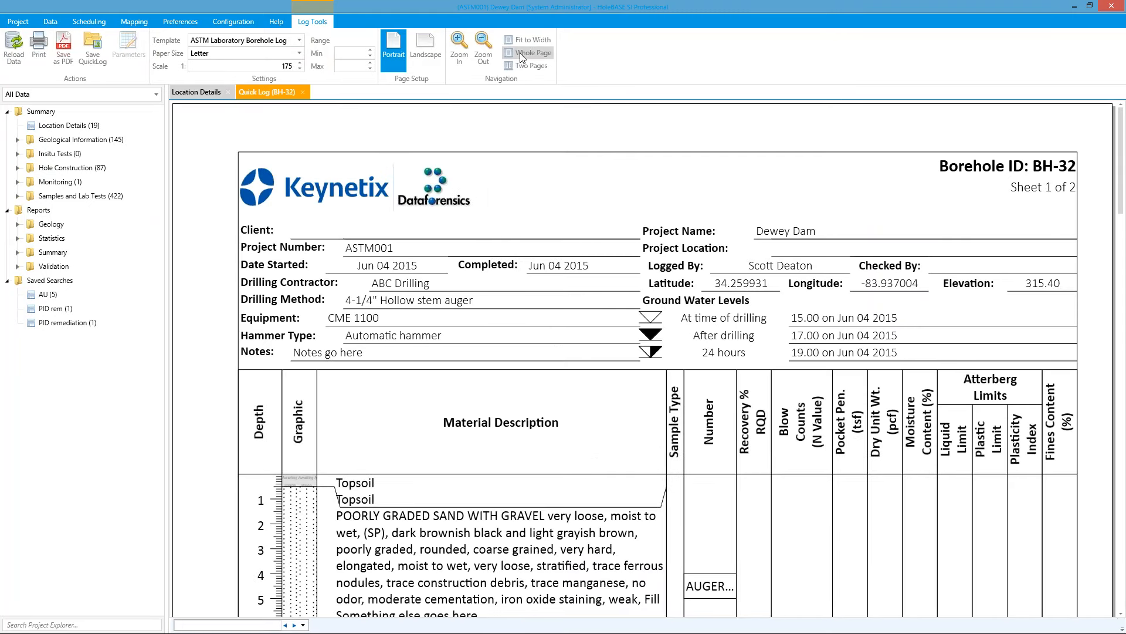
left_click(520, 53)
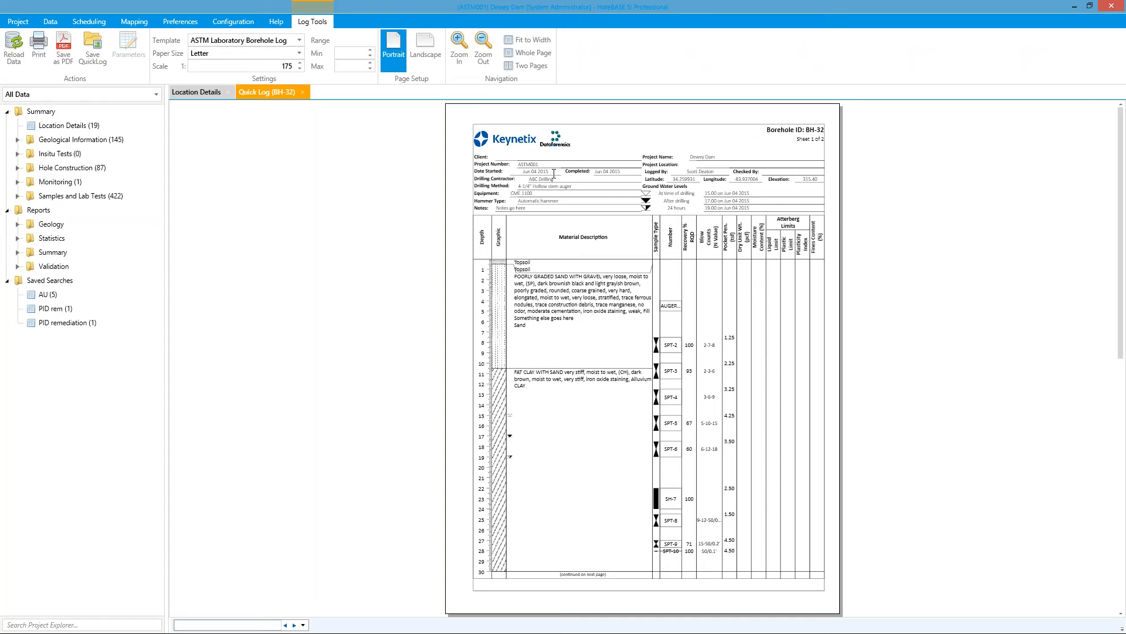
- Minimise HoleBASE, return to Drawing4 in Civil 3D, and bring up the HoleBASE SI Beta tools
left_click(1075, 7)
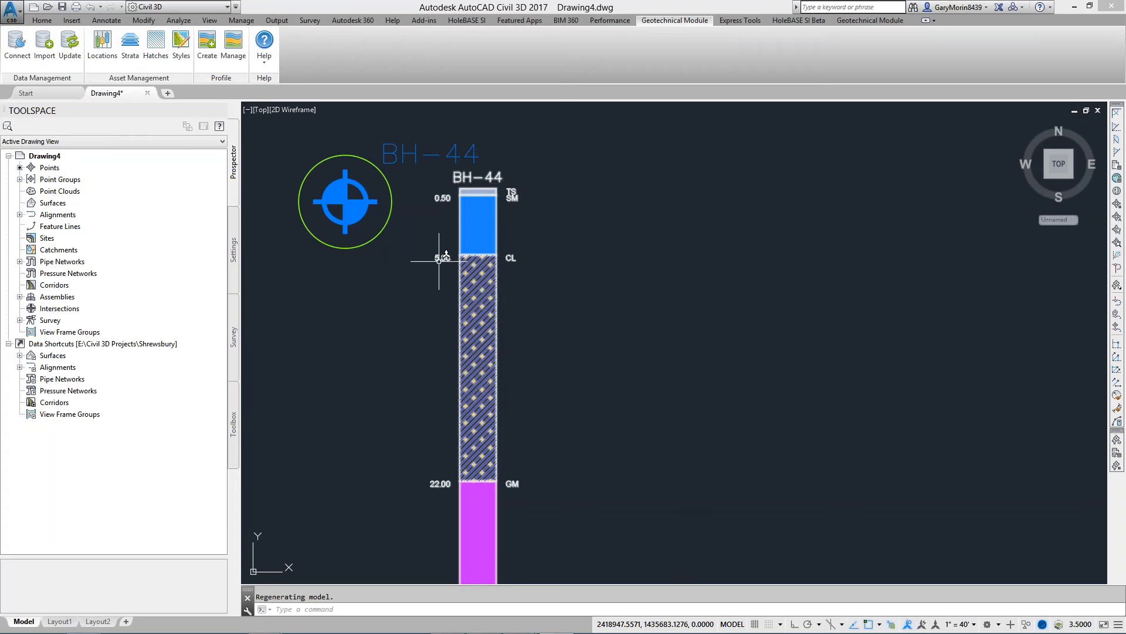
mouse_move(439, 261)
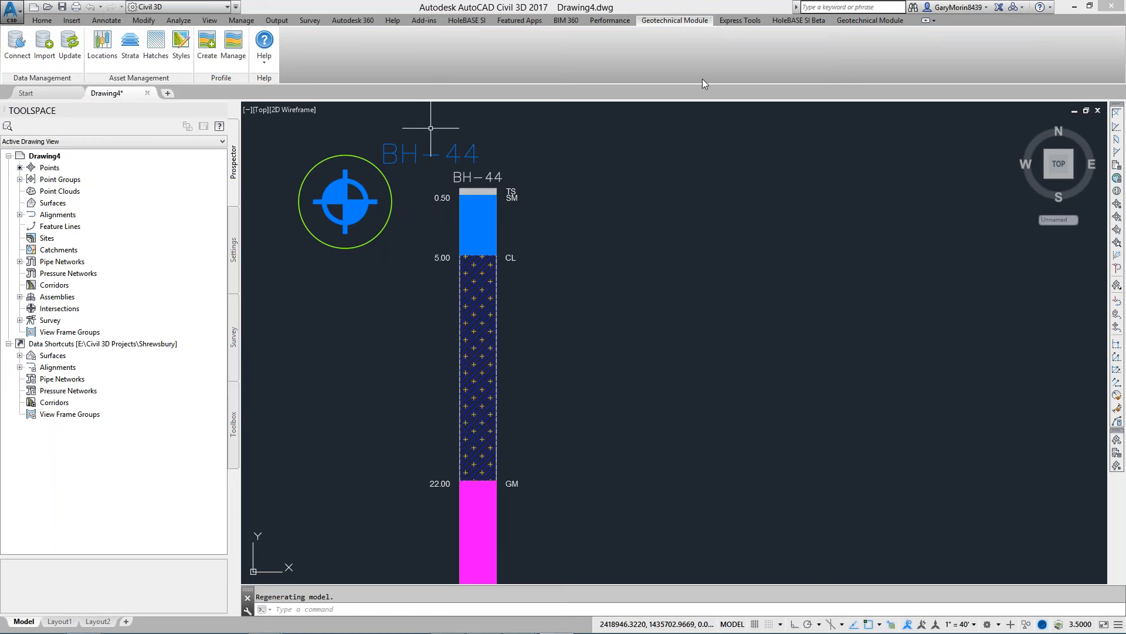
left_click(805, 20)
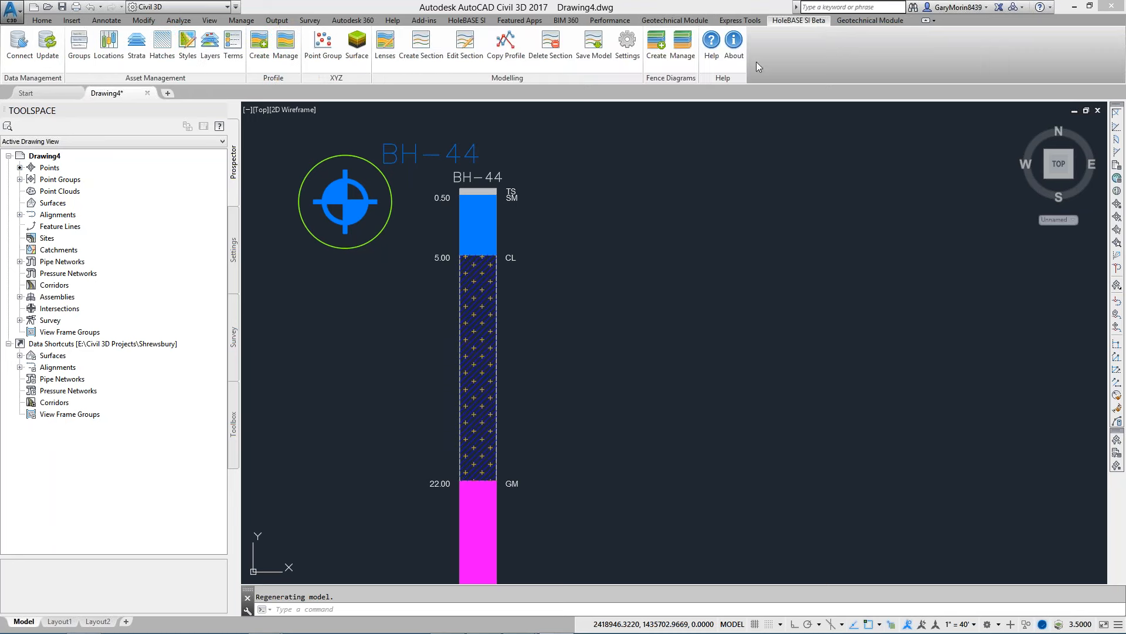